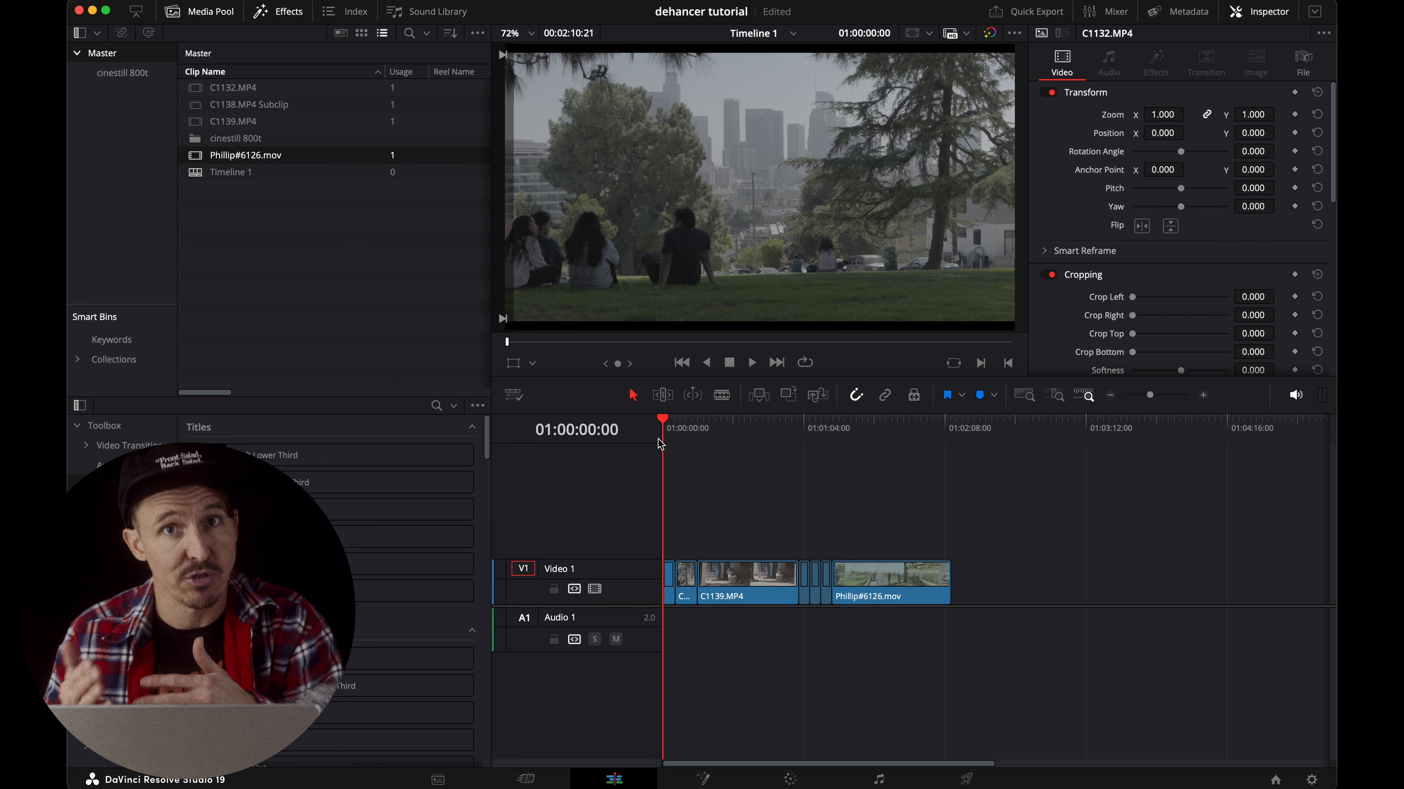
Switch to the Color page, hide the gallery and move node 01 slightly closer to the source input.
click(790, 781)
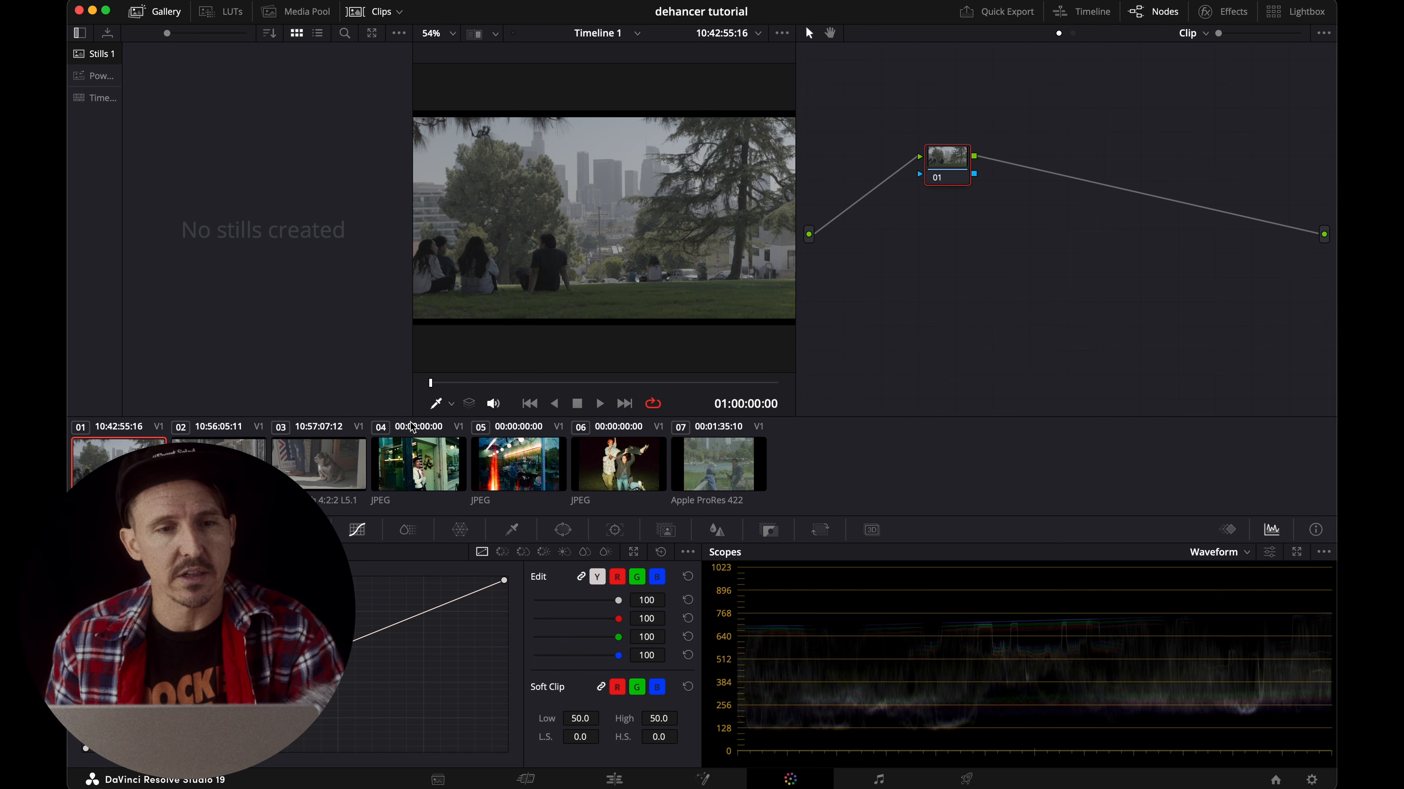
click(144, 10)
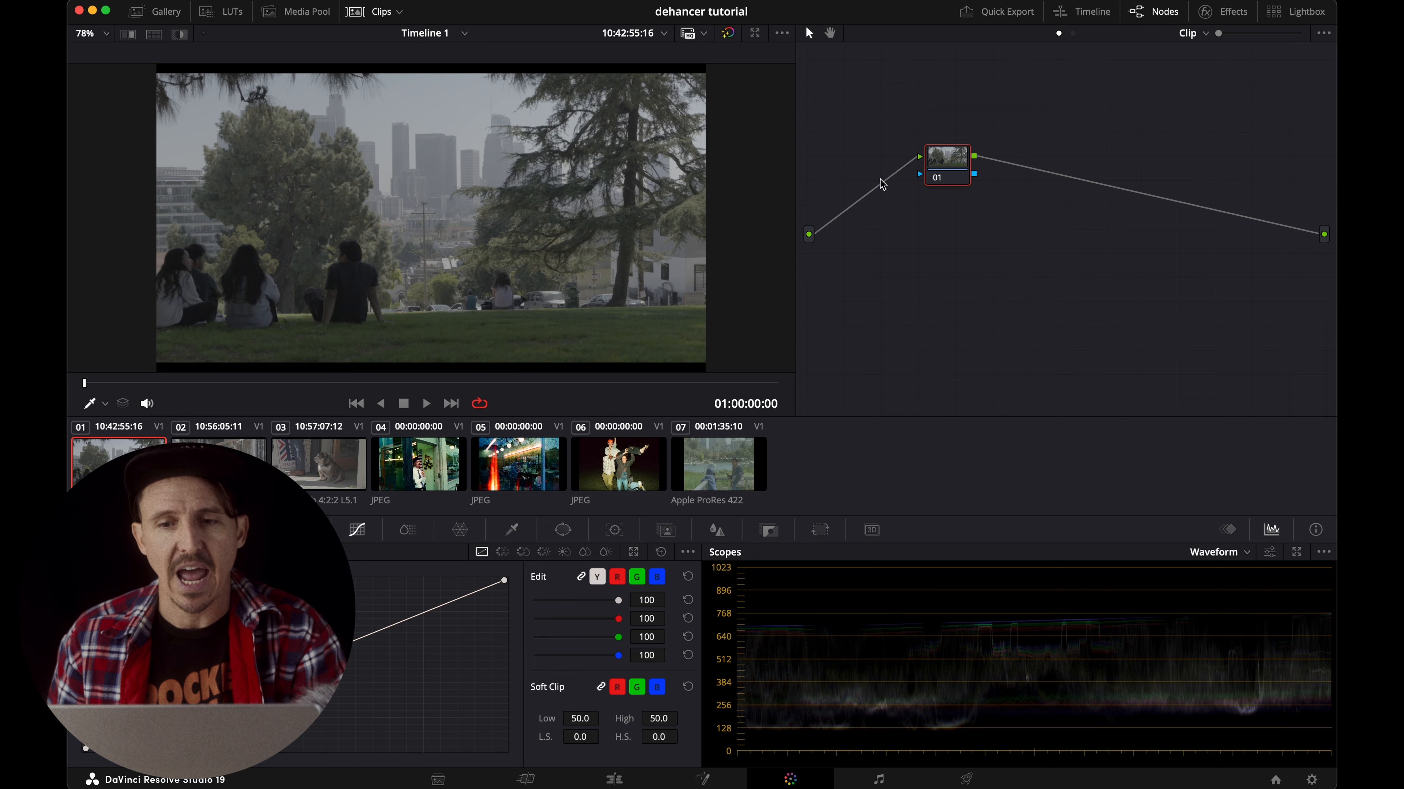
drag(958, 167, 927, 167)
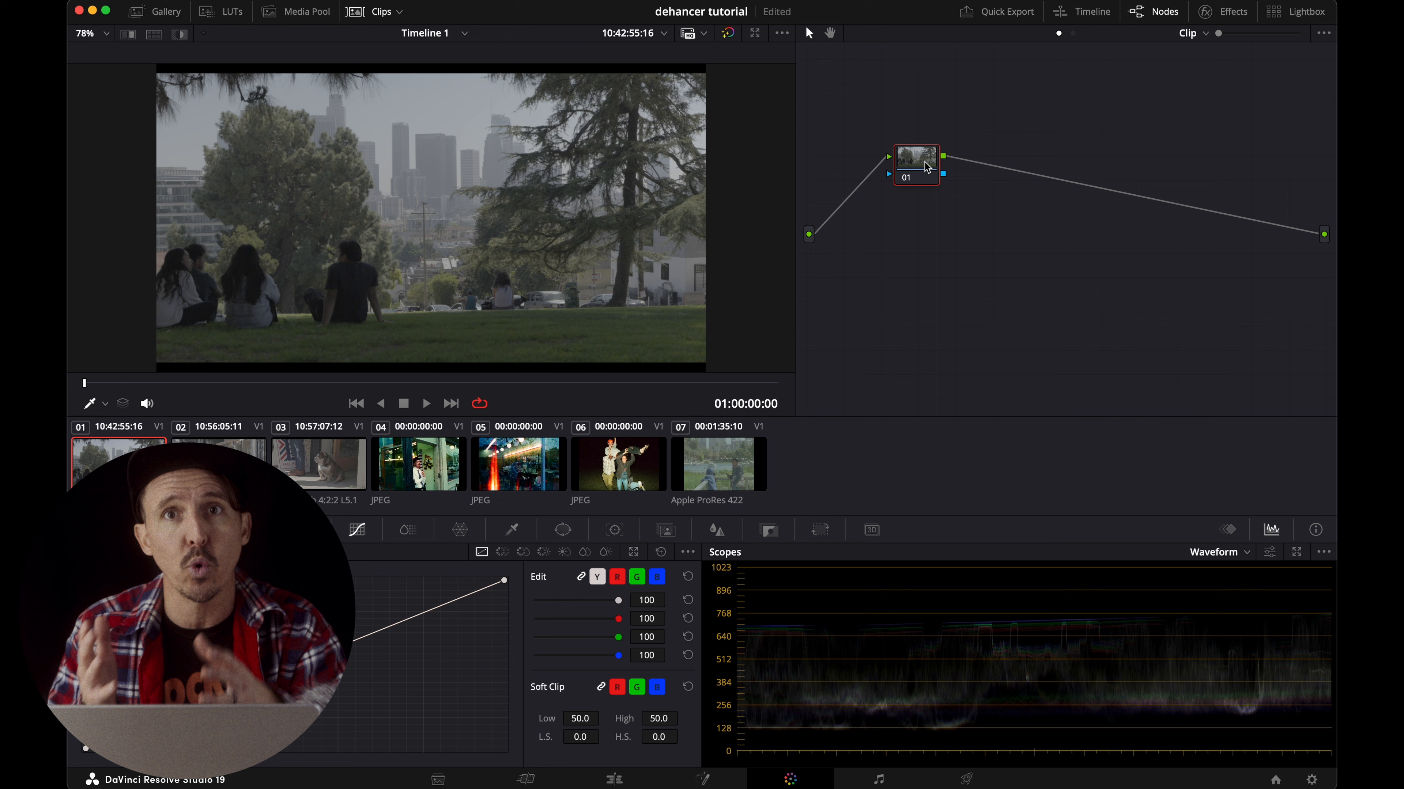
Apply the Dehancer Pro 7.2.1 film emulation effect to node 01.
click(1248, 15)
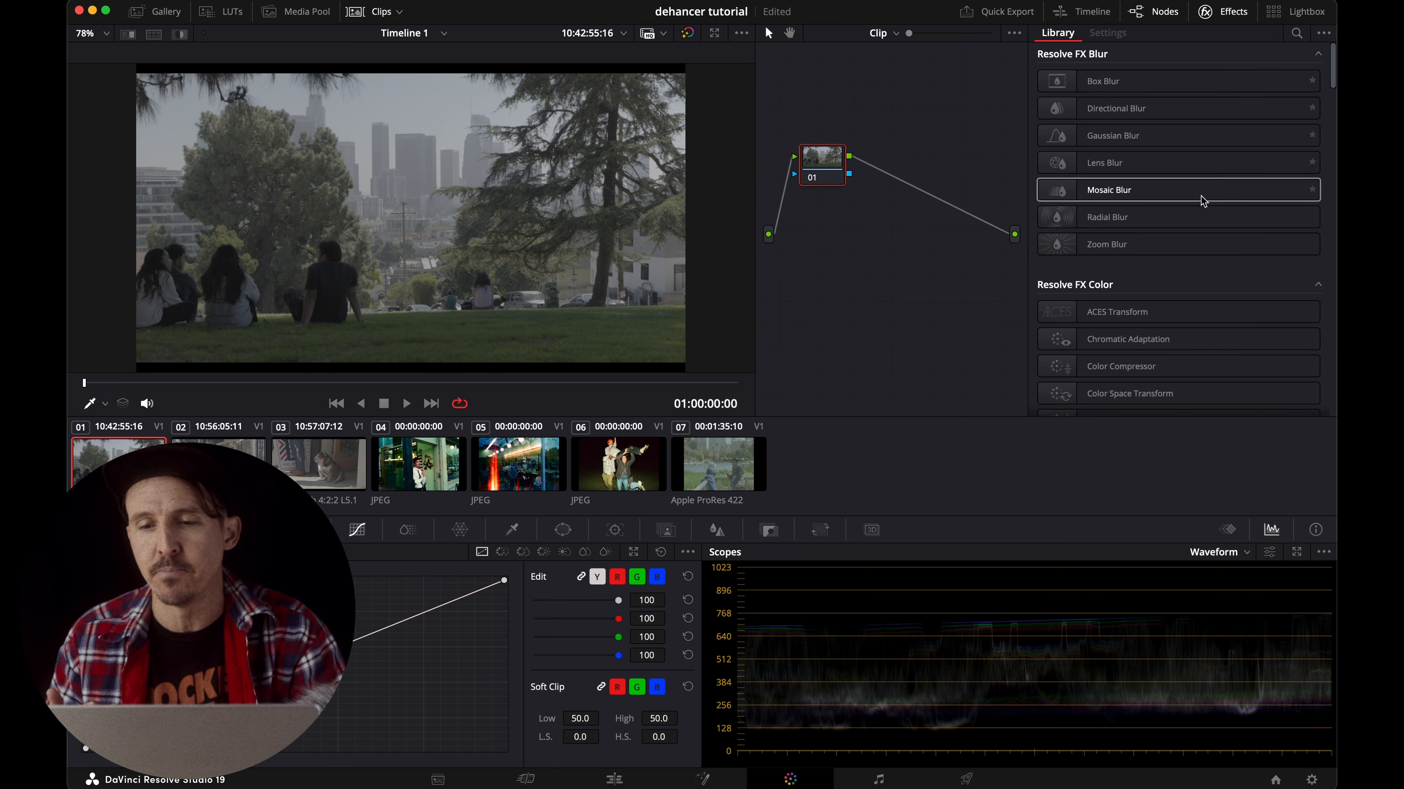
scroll(1199, 197, down, 15)
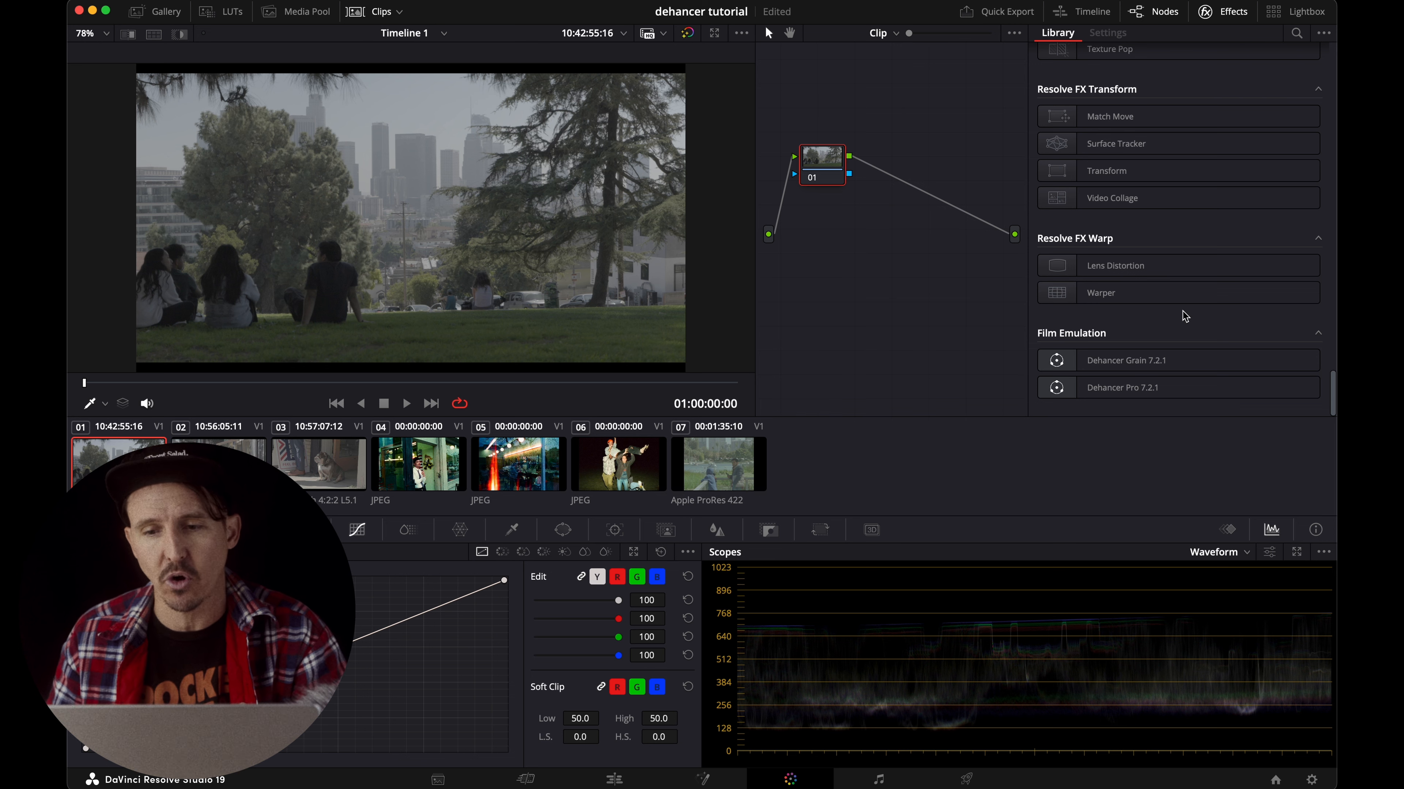
drag(1124, 393, 818, 184)
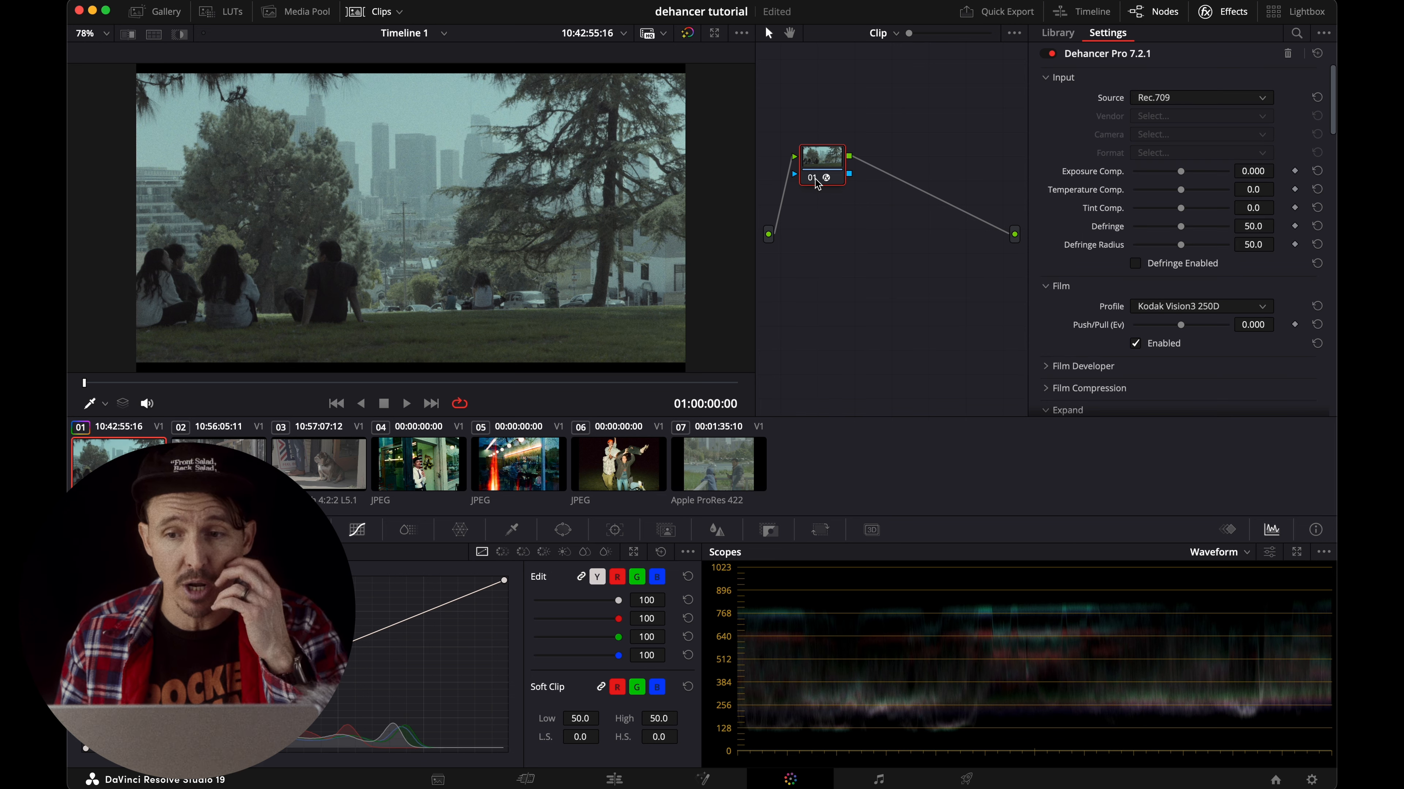
Set the Dehancer input source to Choose Camera and the vendor to Sony.
click(1166, 100)
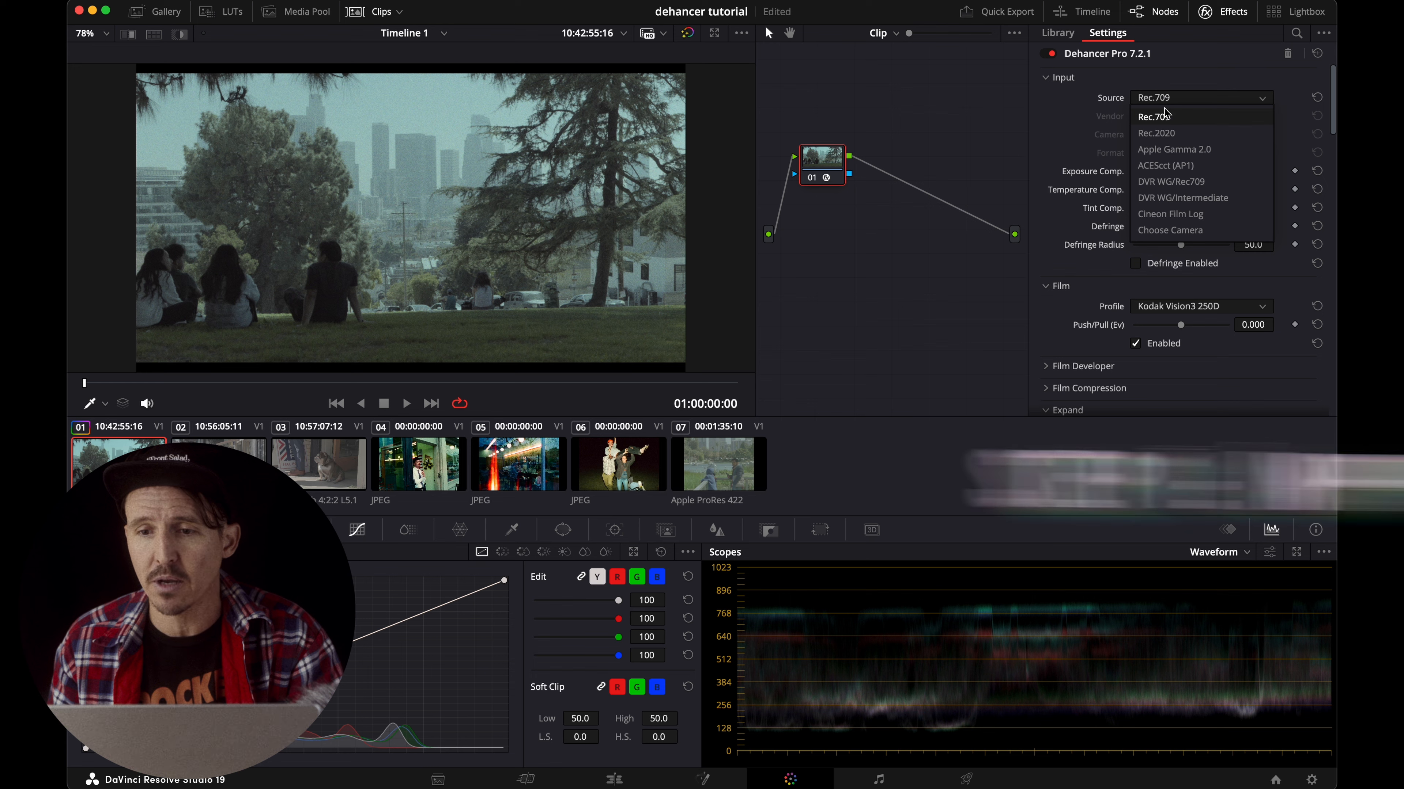
click(1159, 231)
click(1156, 118)
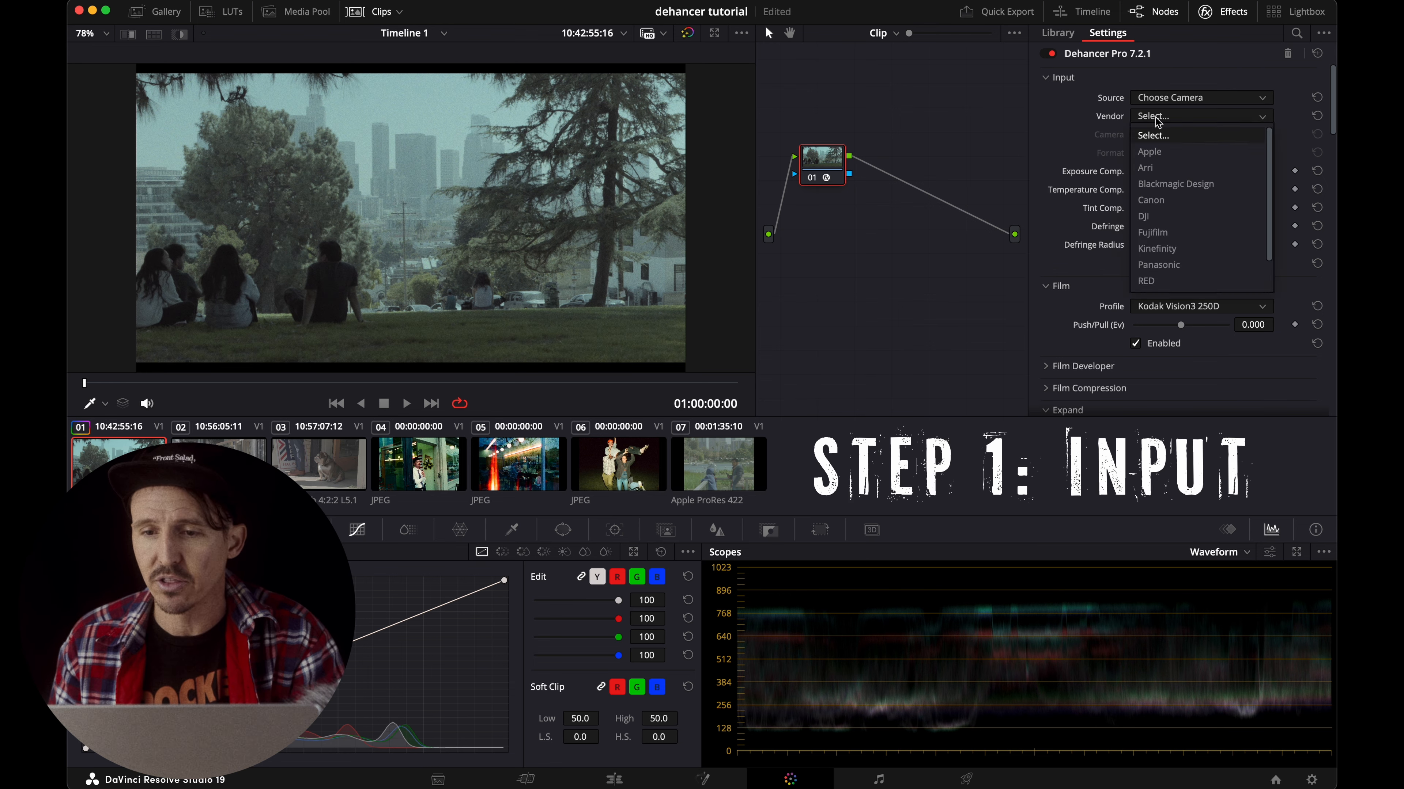
scroll(1166, 255, down, 2)
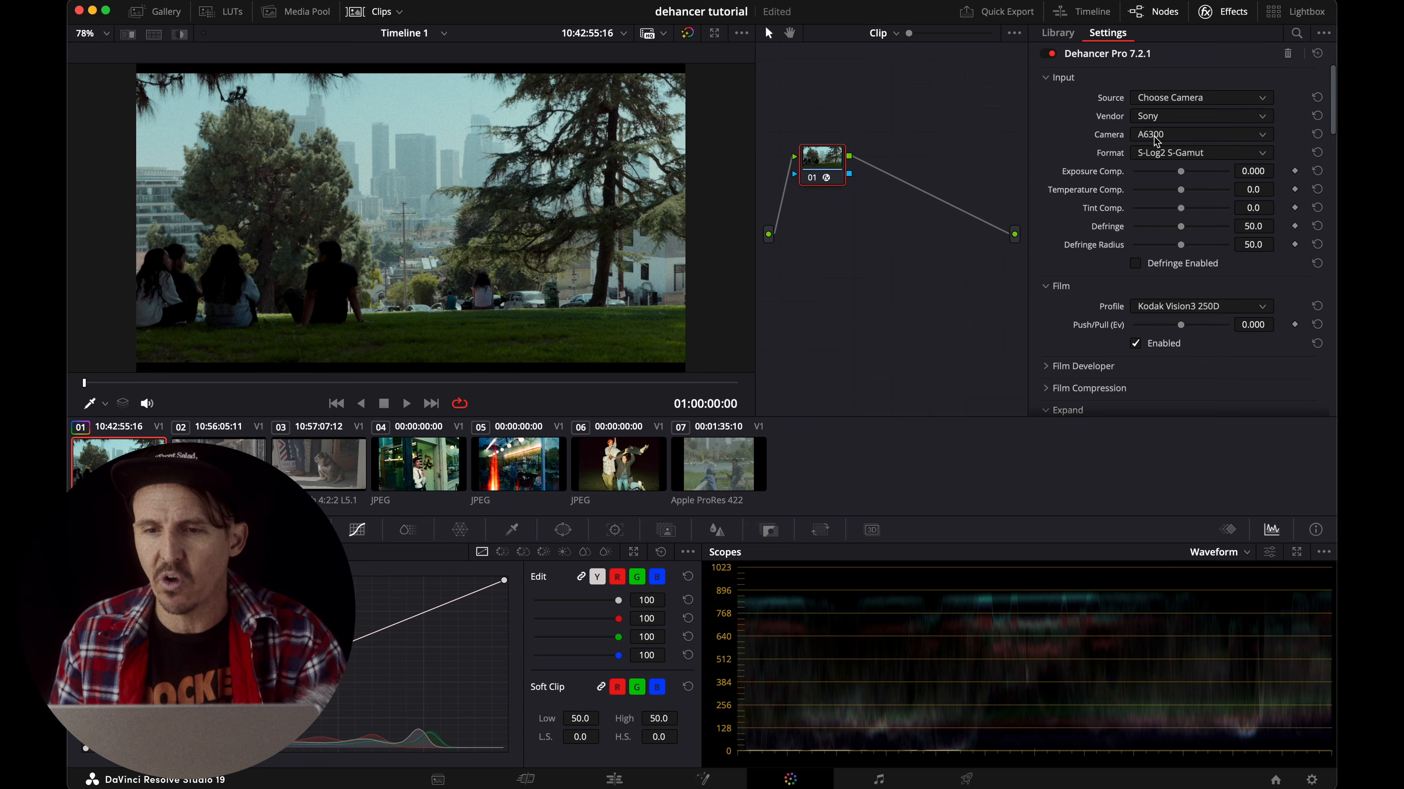
click(1199, 134)
scroll(1166, 214, down, 5)
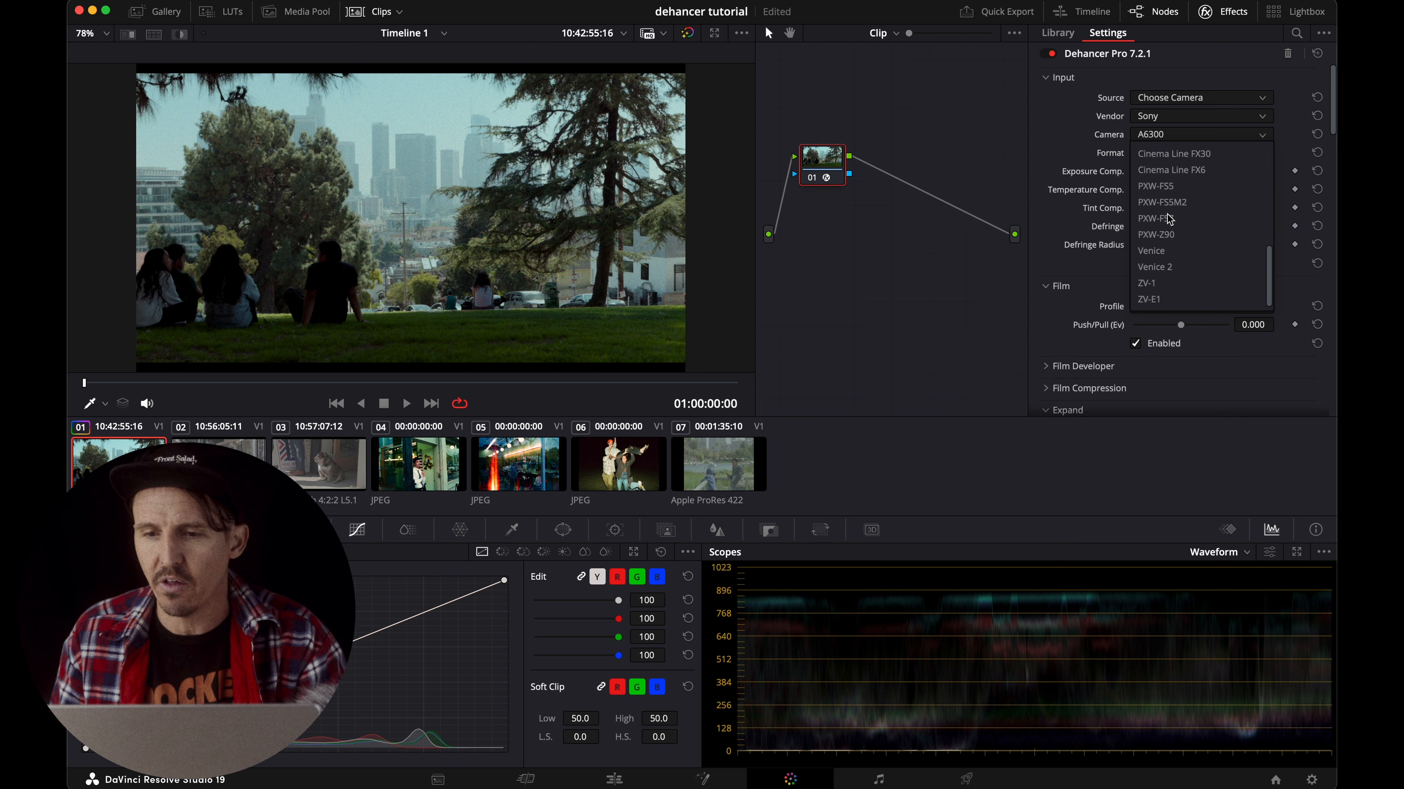
scroll(1171, 271, up, 2)
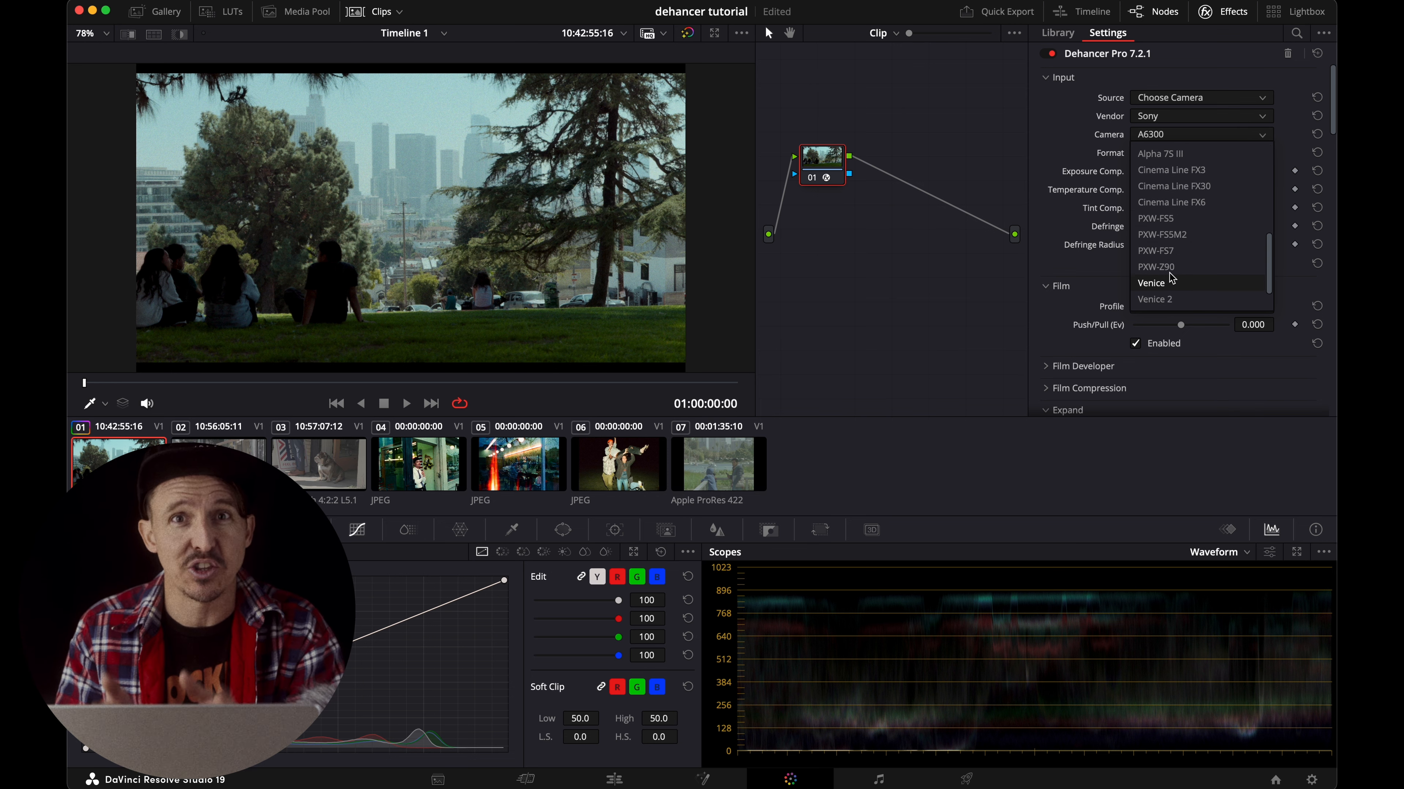
scroll(1169, 273, up, 10)
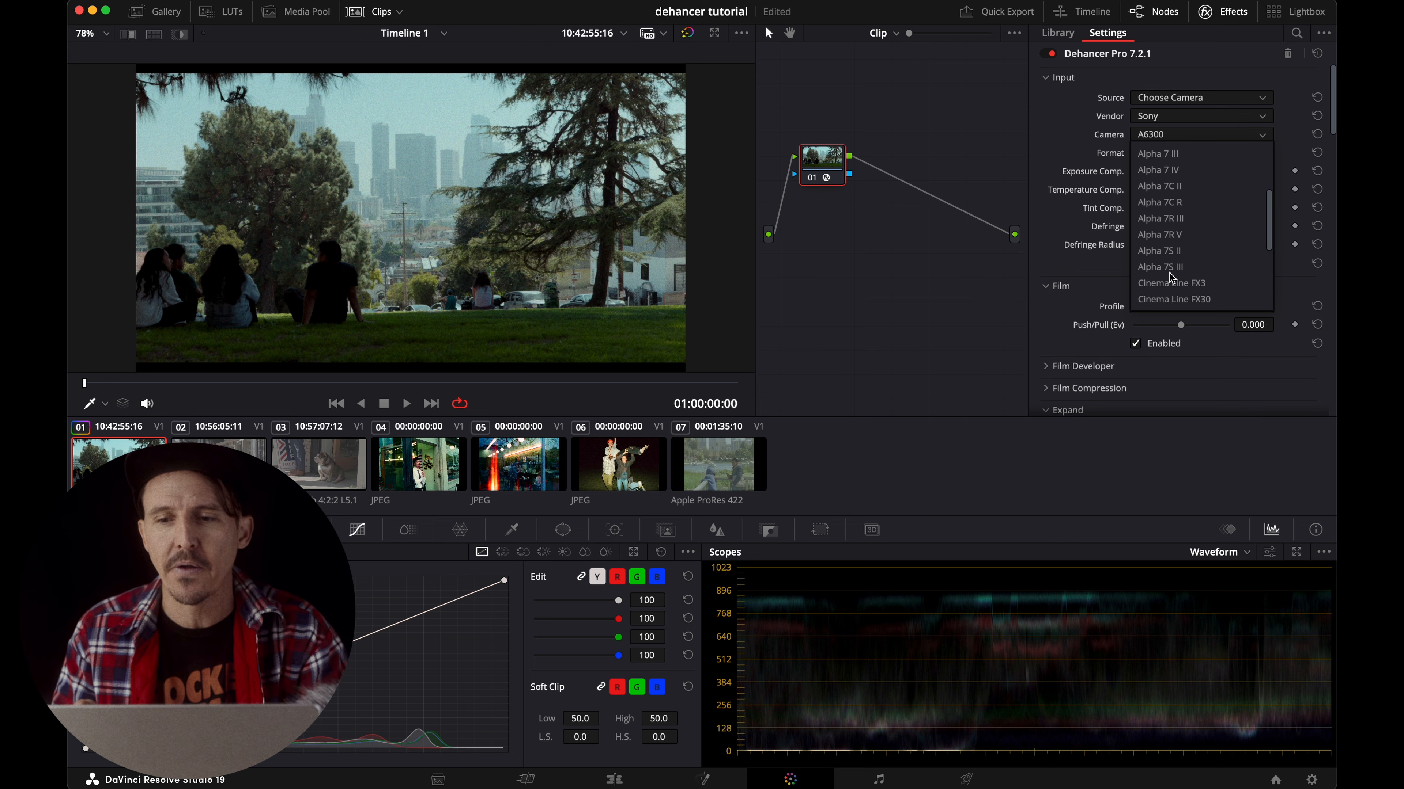
click(1147, 150)
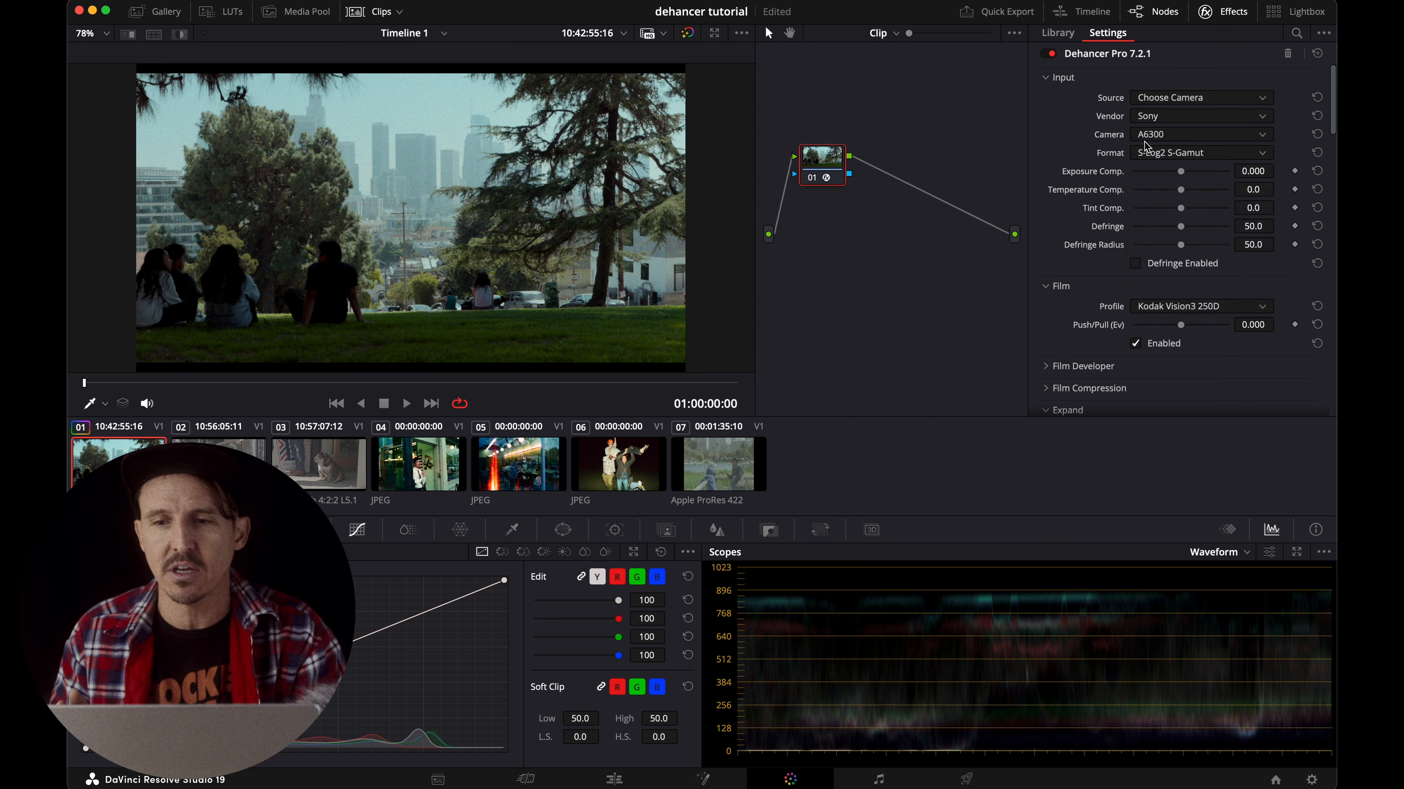
click(1157, 99)
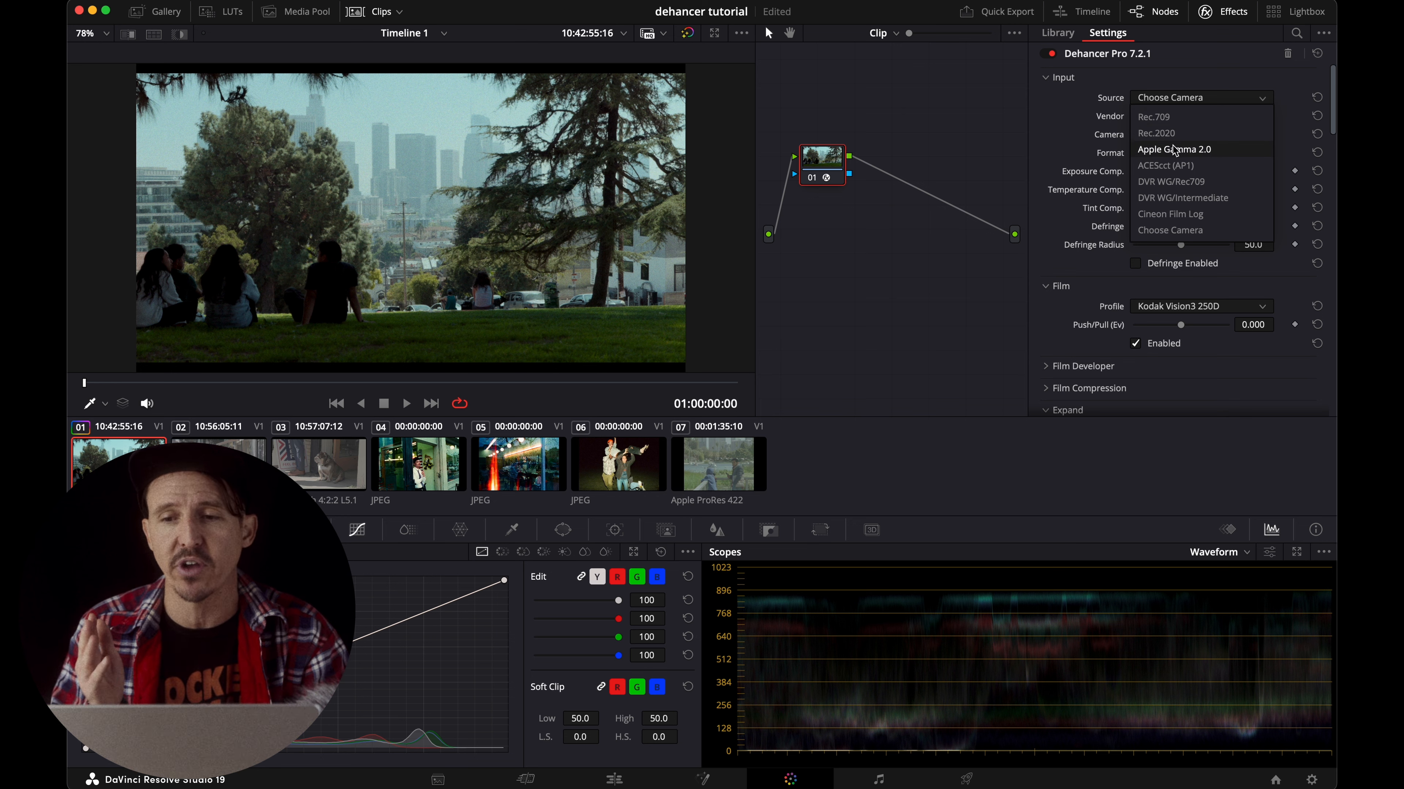
click(1180, 231)
Set the input camera model to Cinema Line FX30.
click(1159, 137)
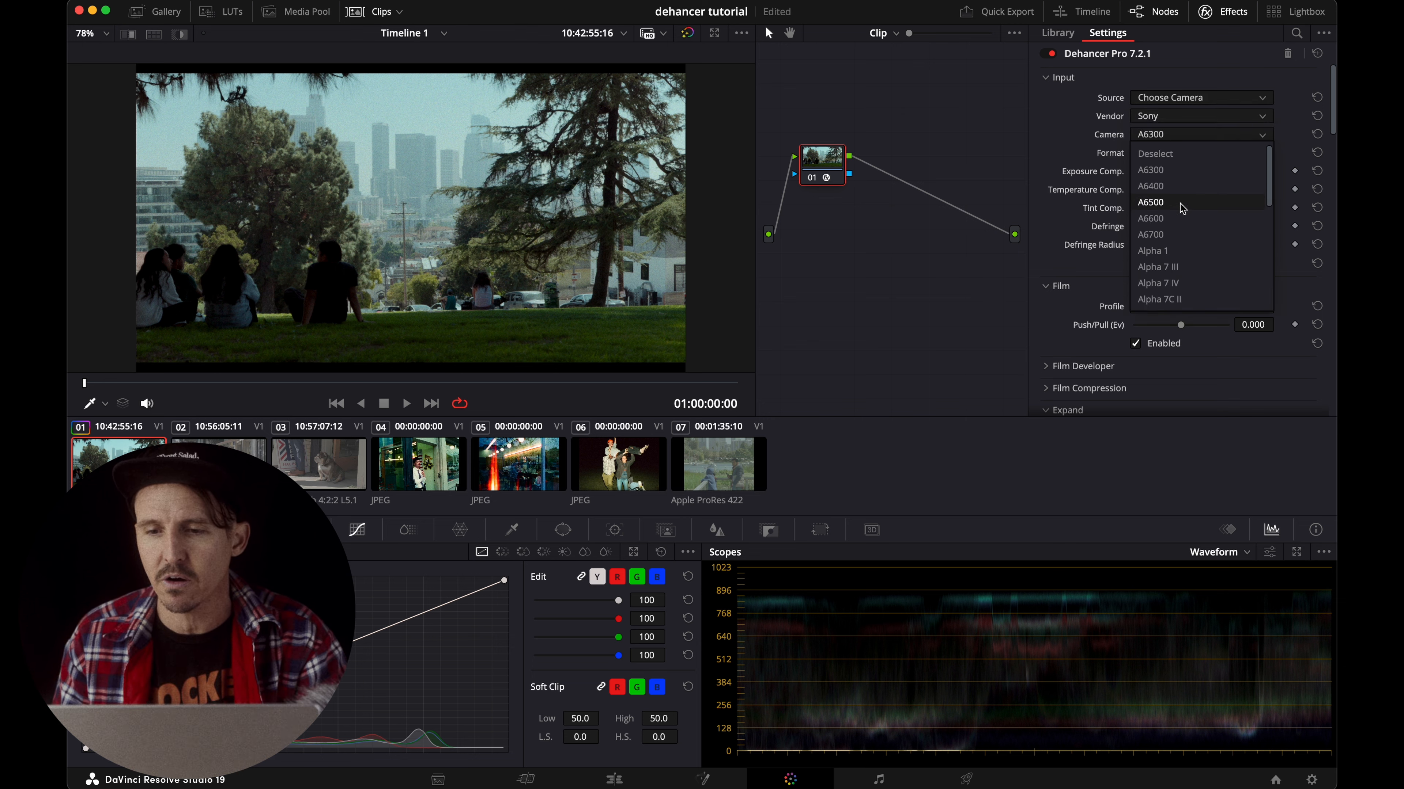
scroll(1177, 210, down, 8)
scroll(1177, 215, up, 3)
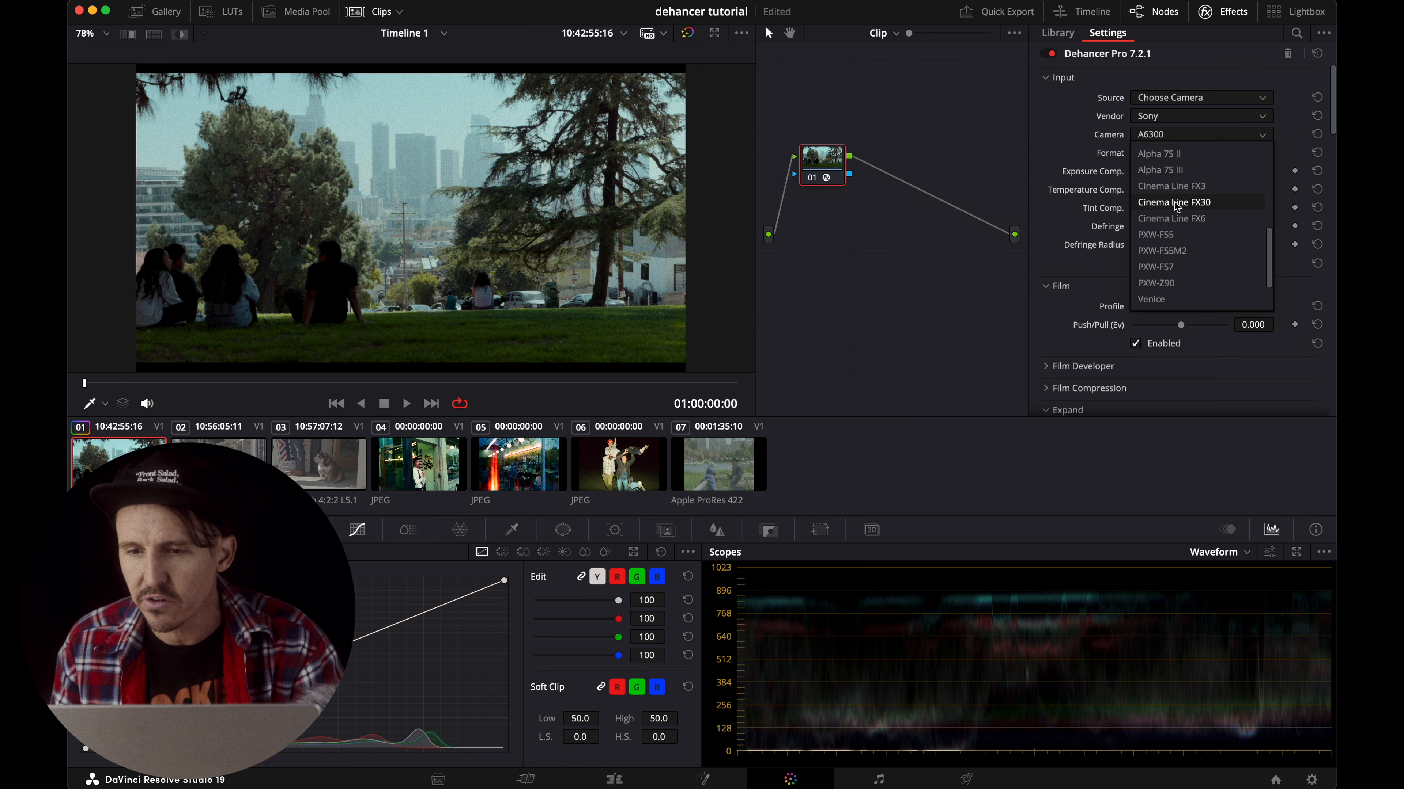
click(1174, 202)
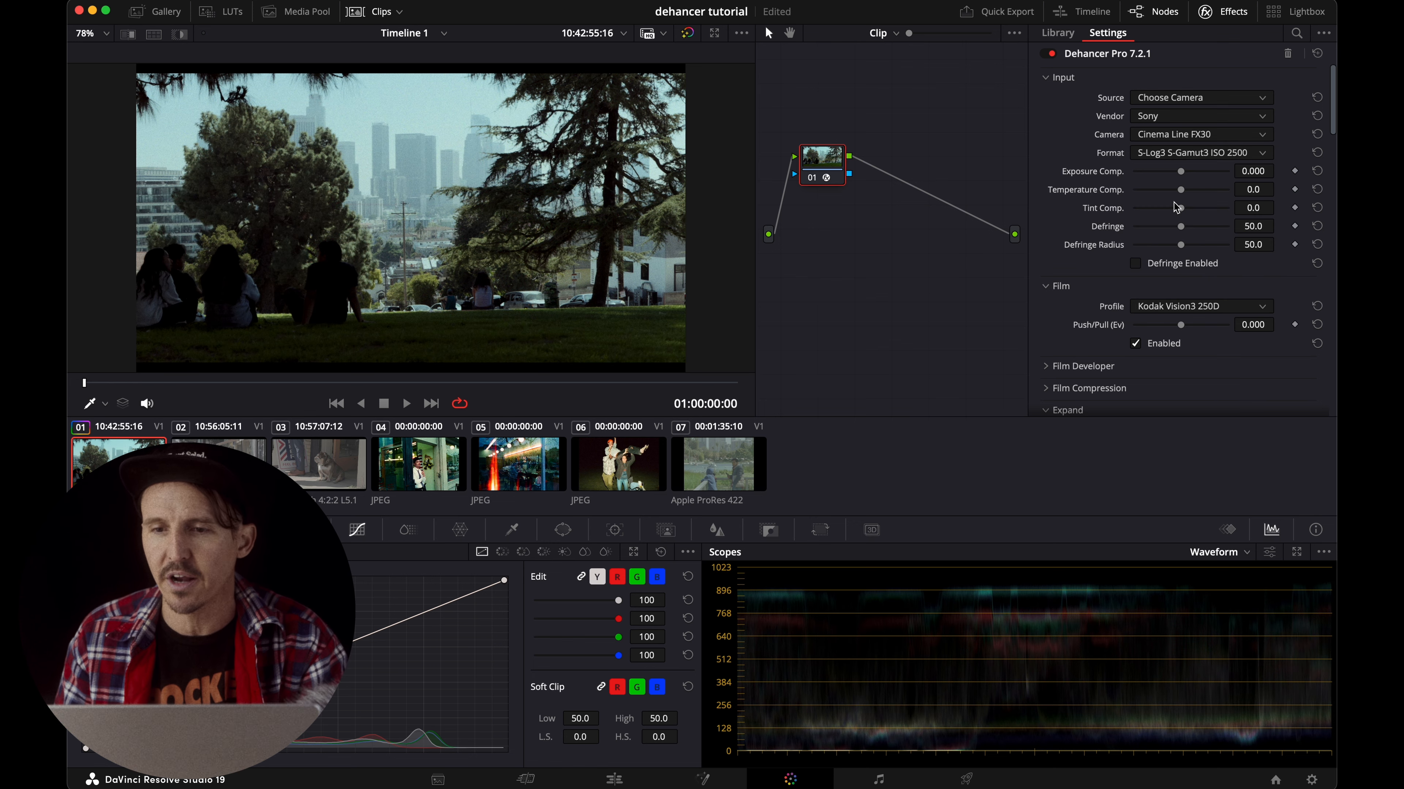
Set the input format to S-Log3 S-Gamut3.Cine ISO 800.
click(1173, 155)
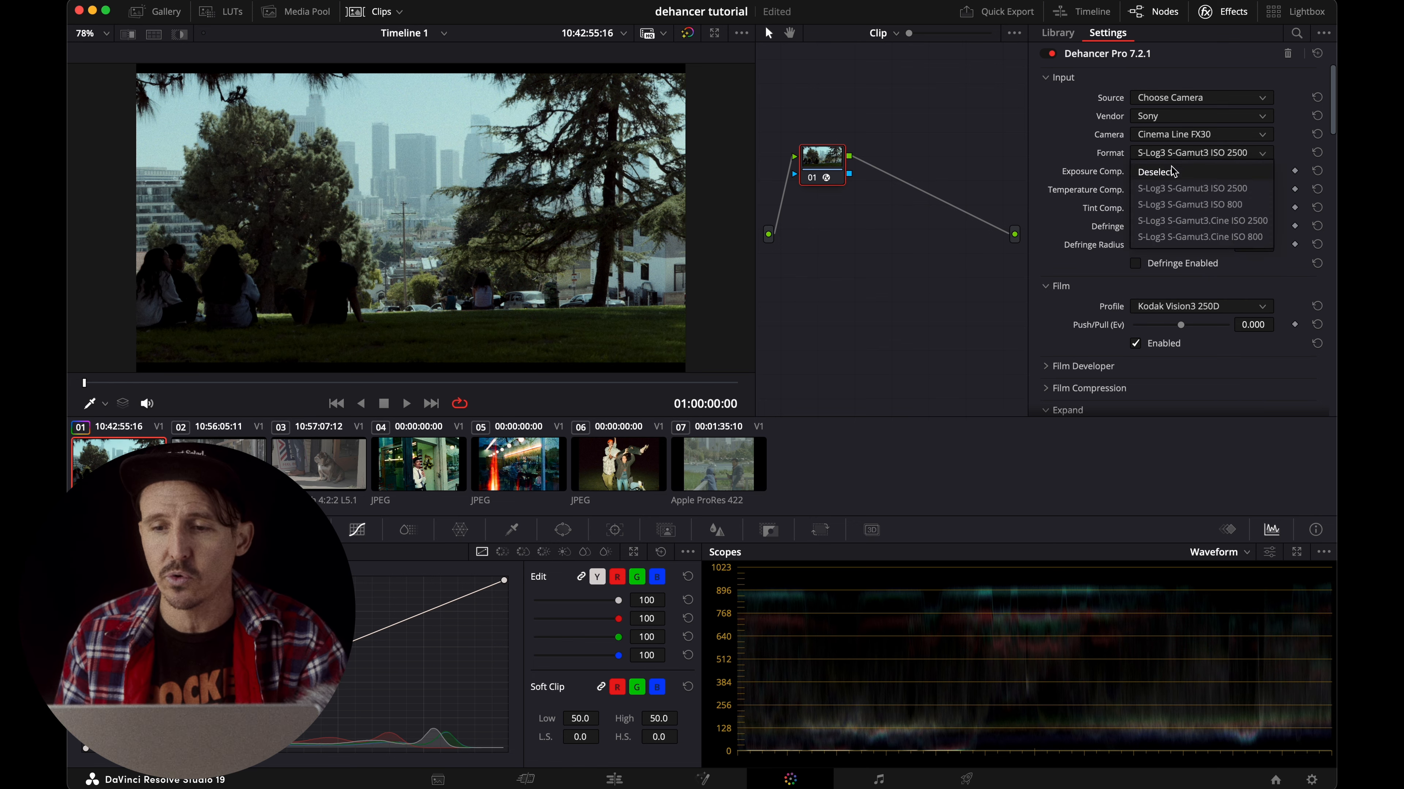
click(1198, 238)
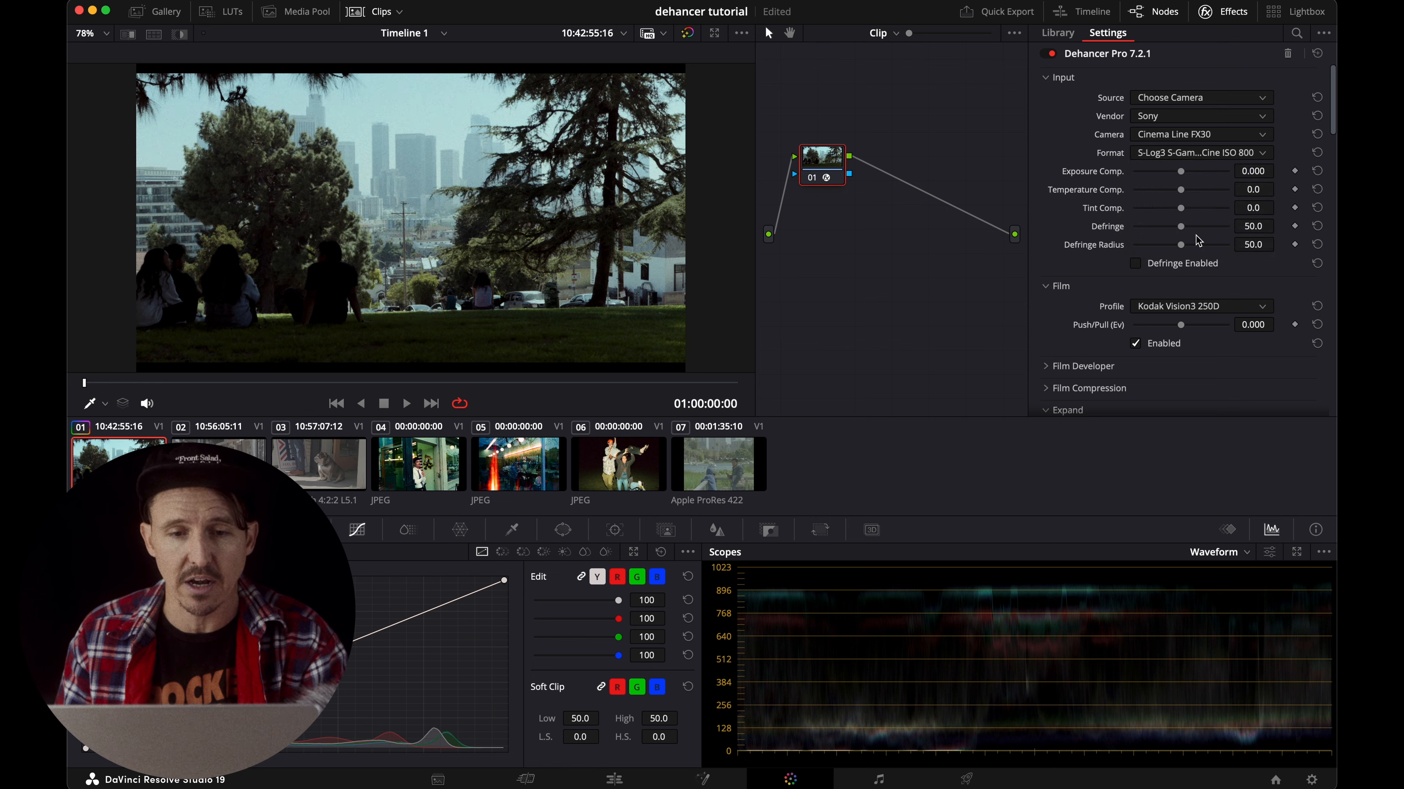
click(1179, 162)
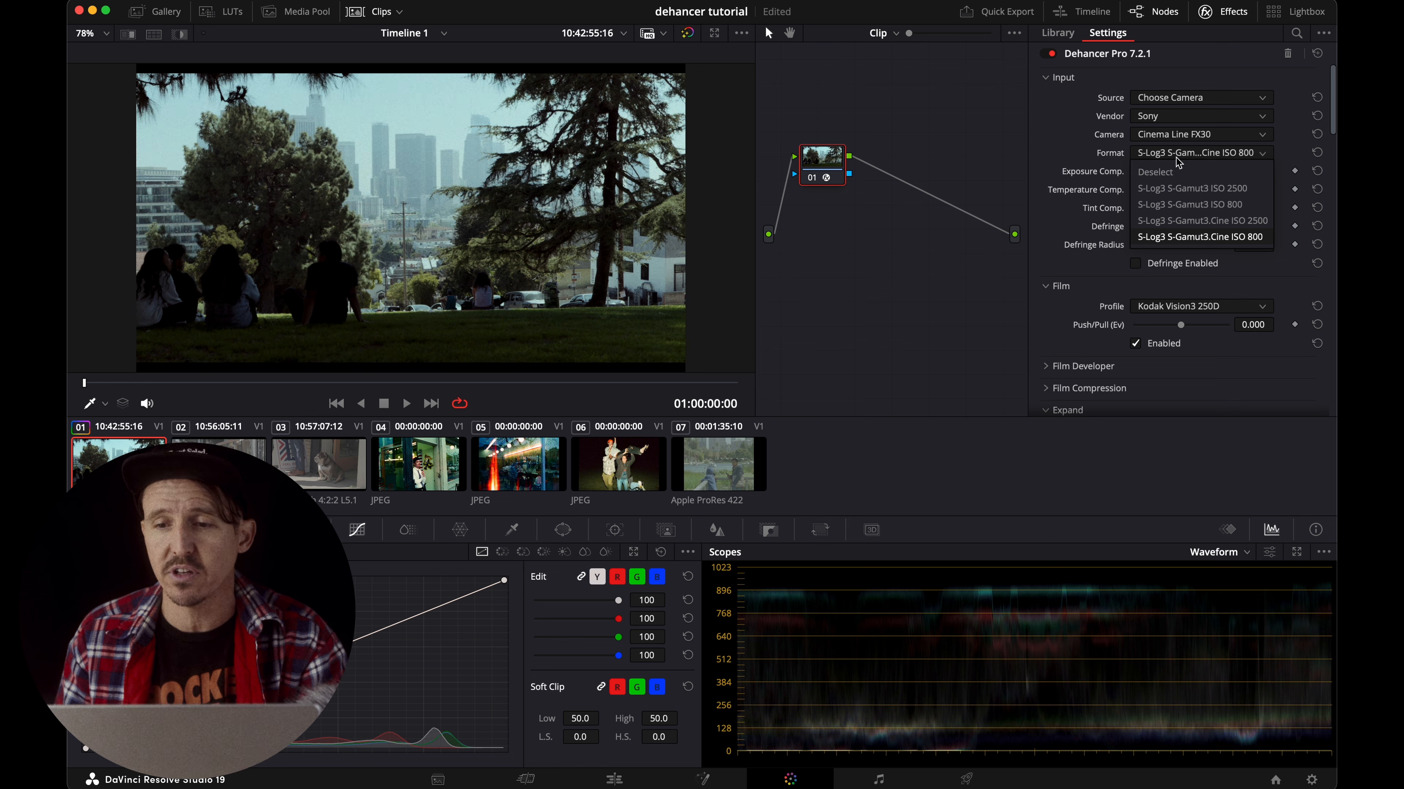
click(1200, 236)
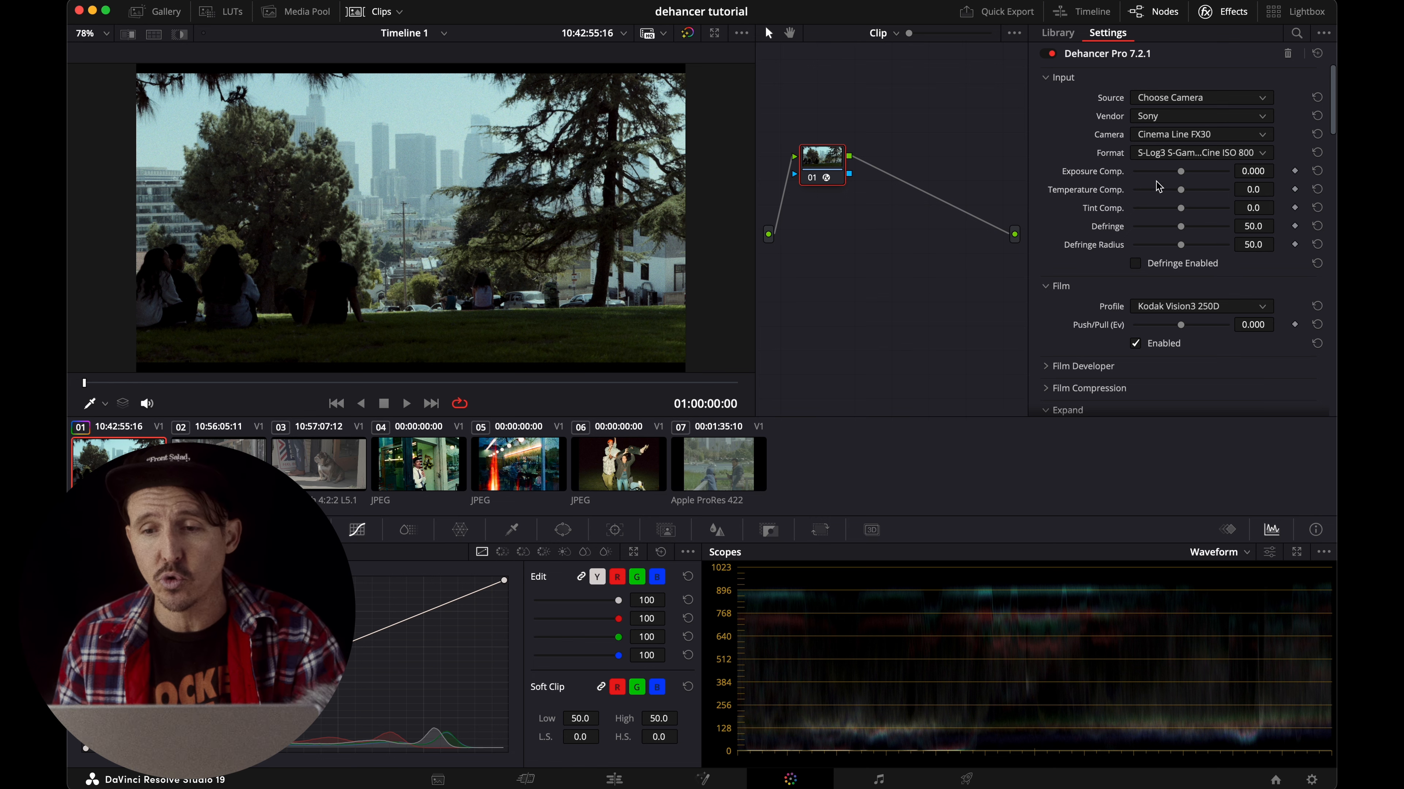
Try an exposure compensation of 0.116 and reset it to its default.
mouse_move(1181, 174)
mouse_down()
mouse_move(1198, 176)
mouse_move(1185, 177)
mouse_up()
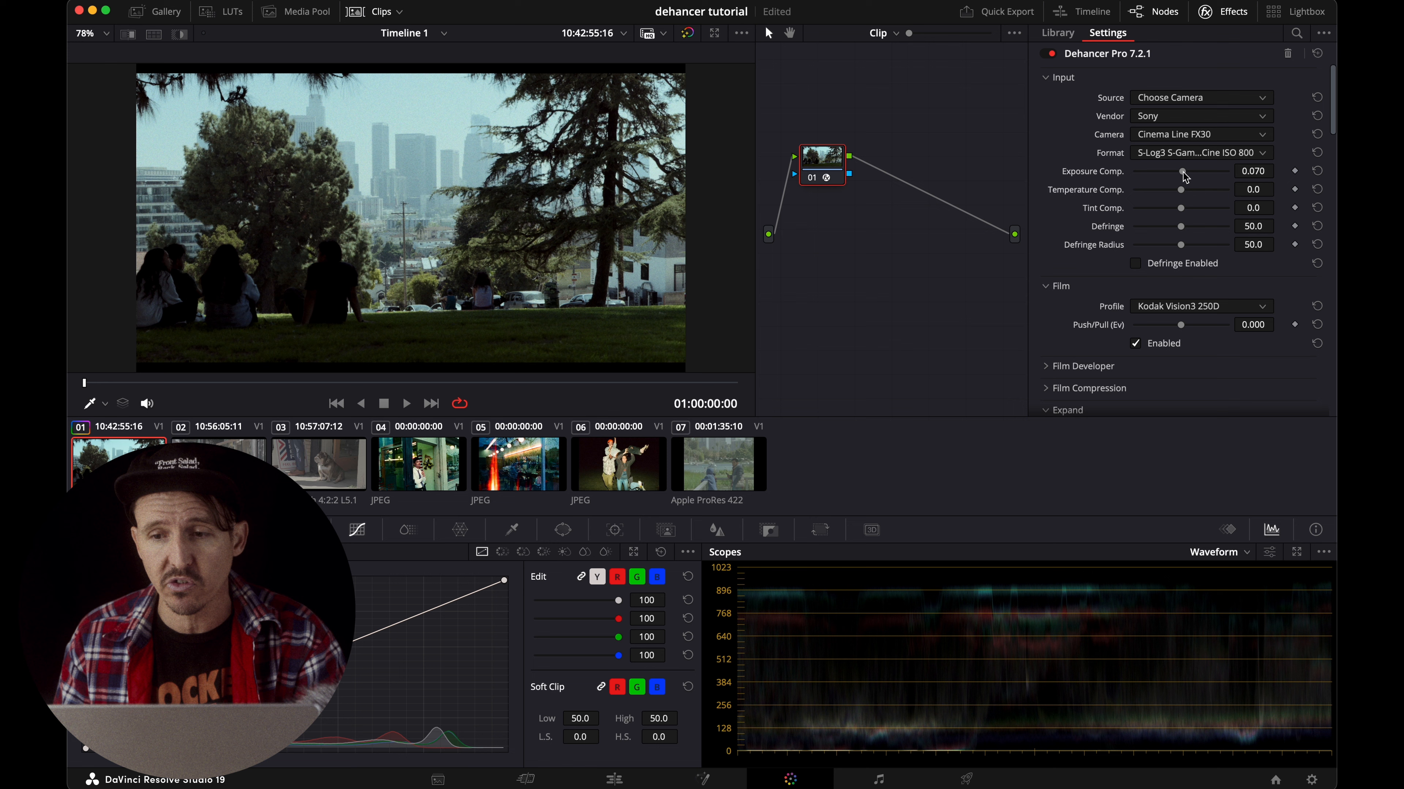
click(1317, 170)
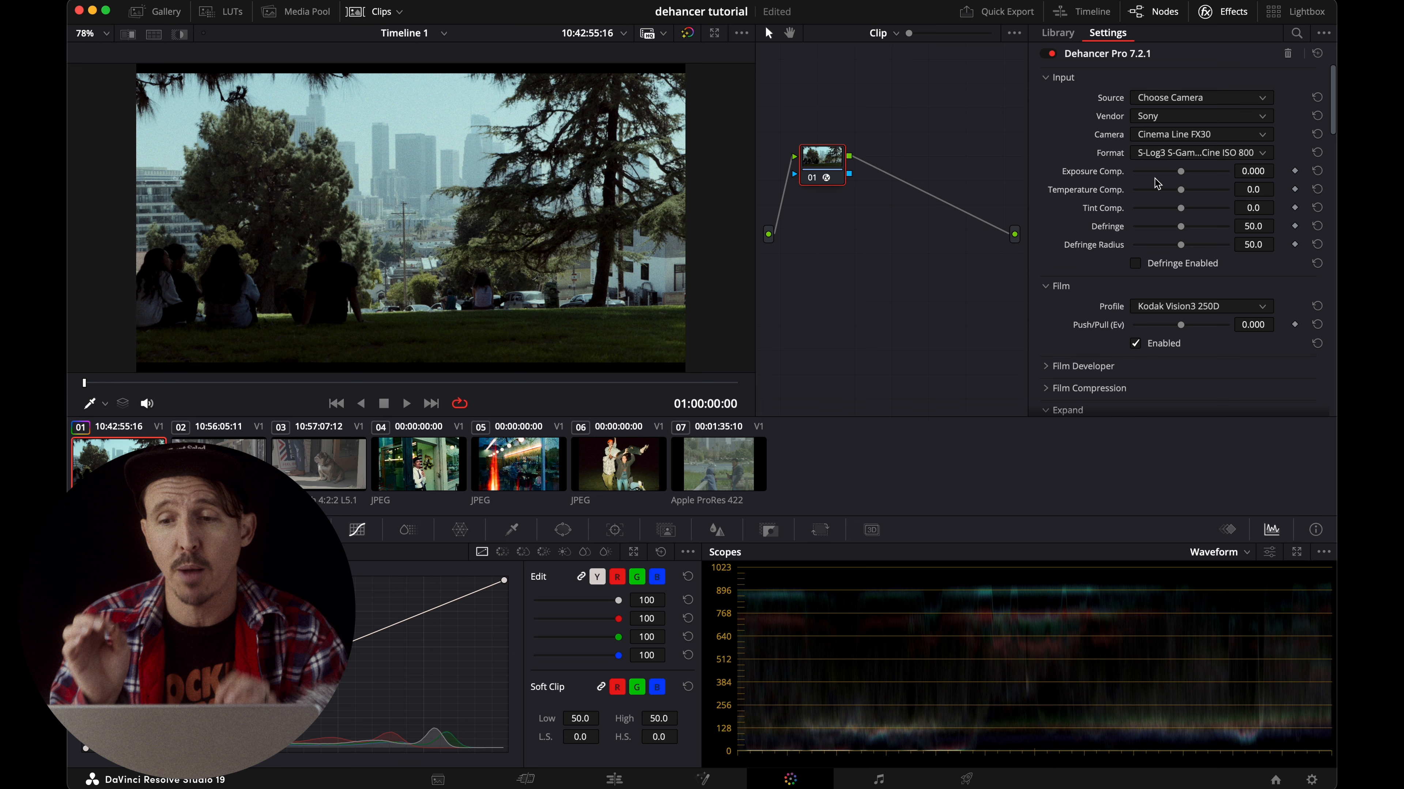
Collapse the Input, Film, Expand and Print sections of the Dehancer settings.
click(1047, 81)
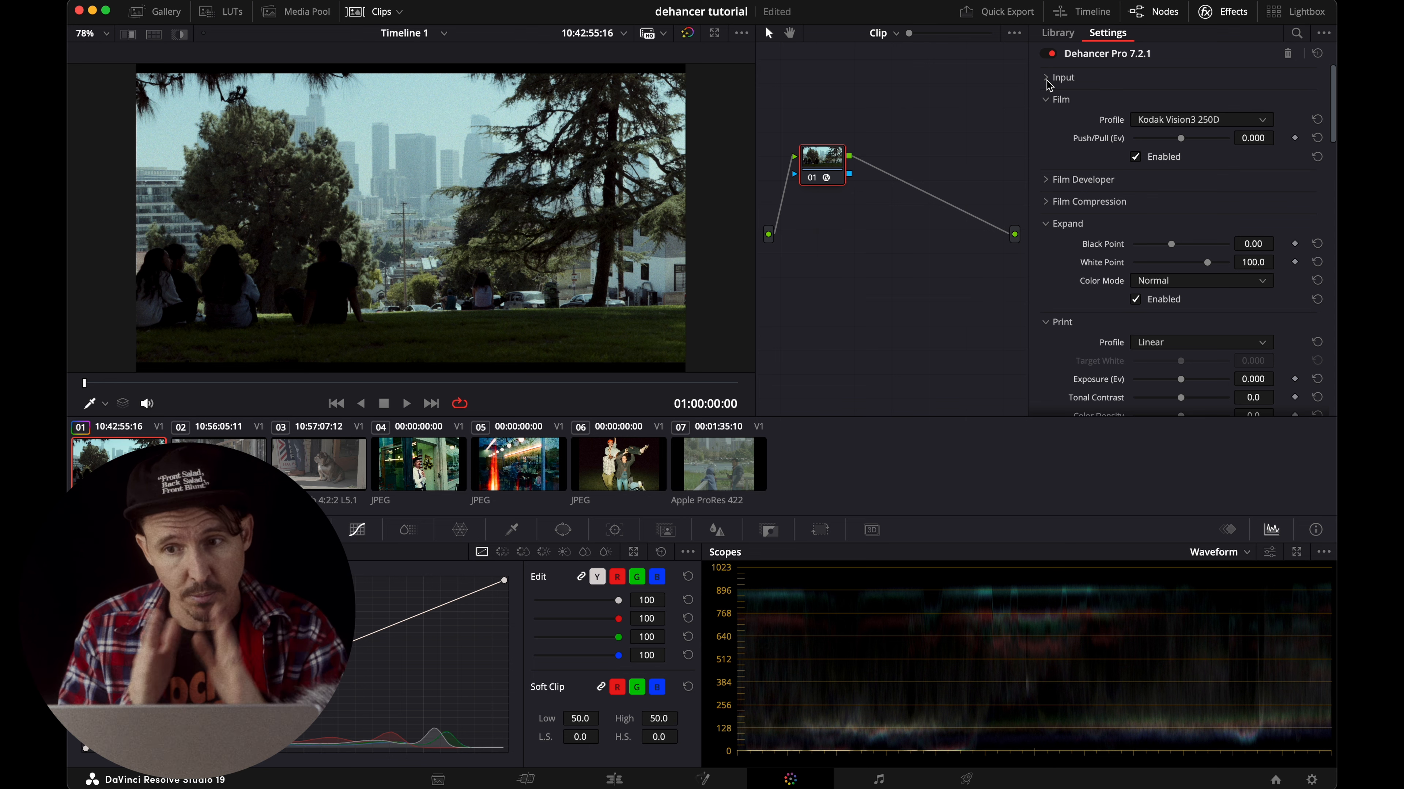
click(1048, 100)
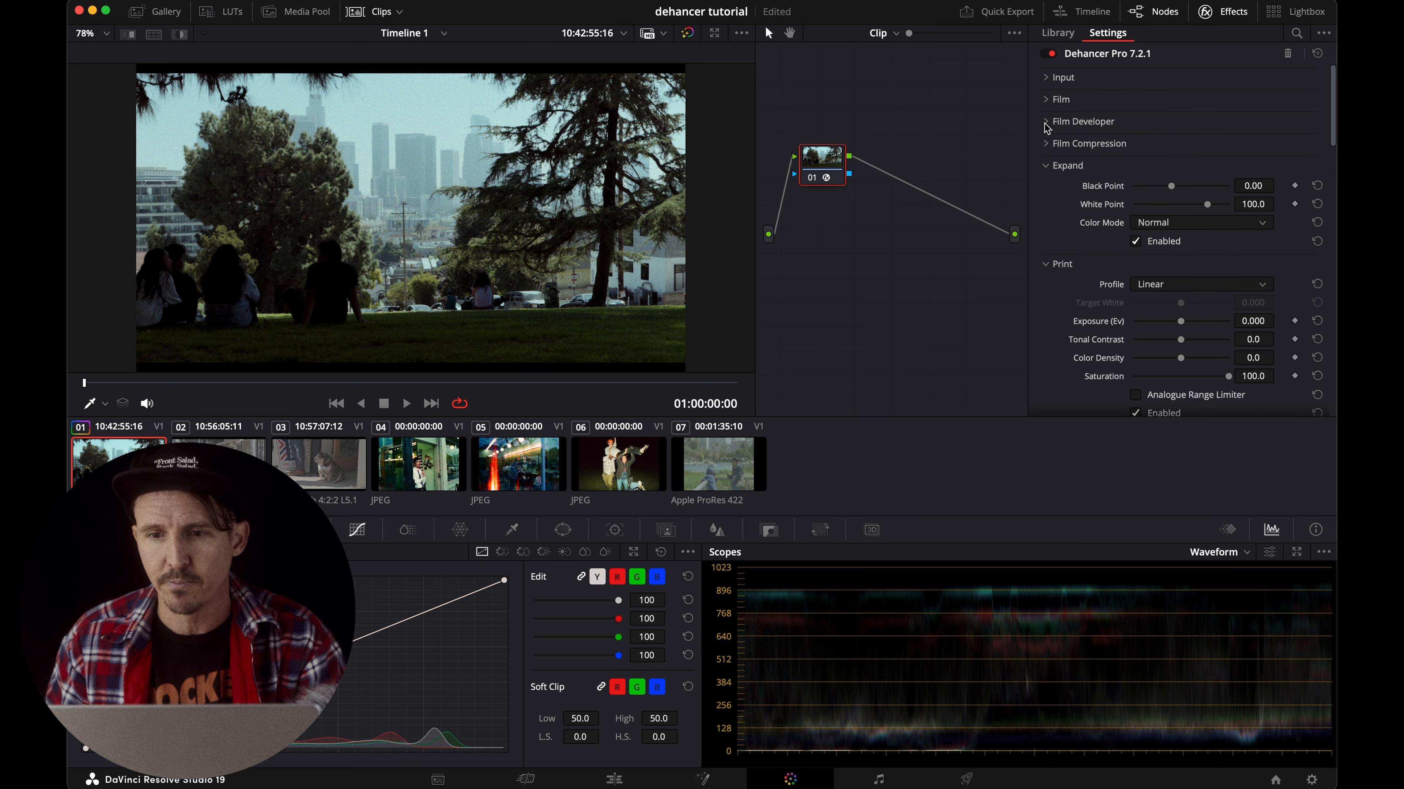
click(1050, 164)
click(1044, 188)
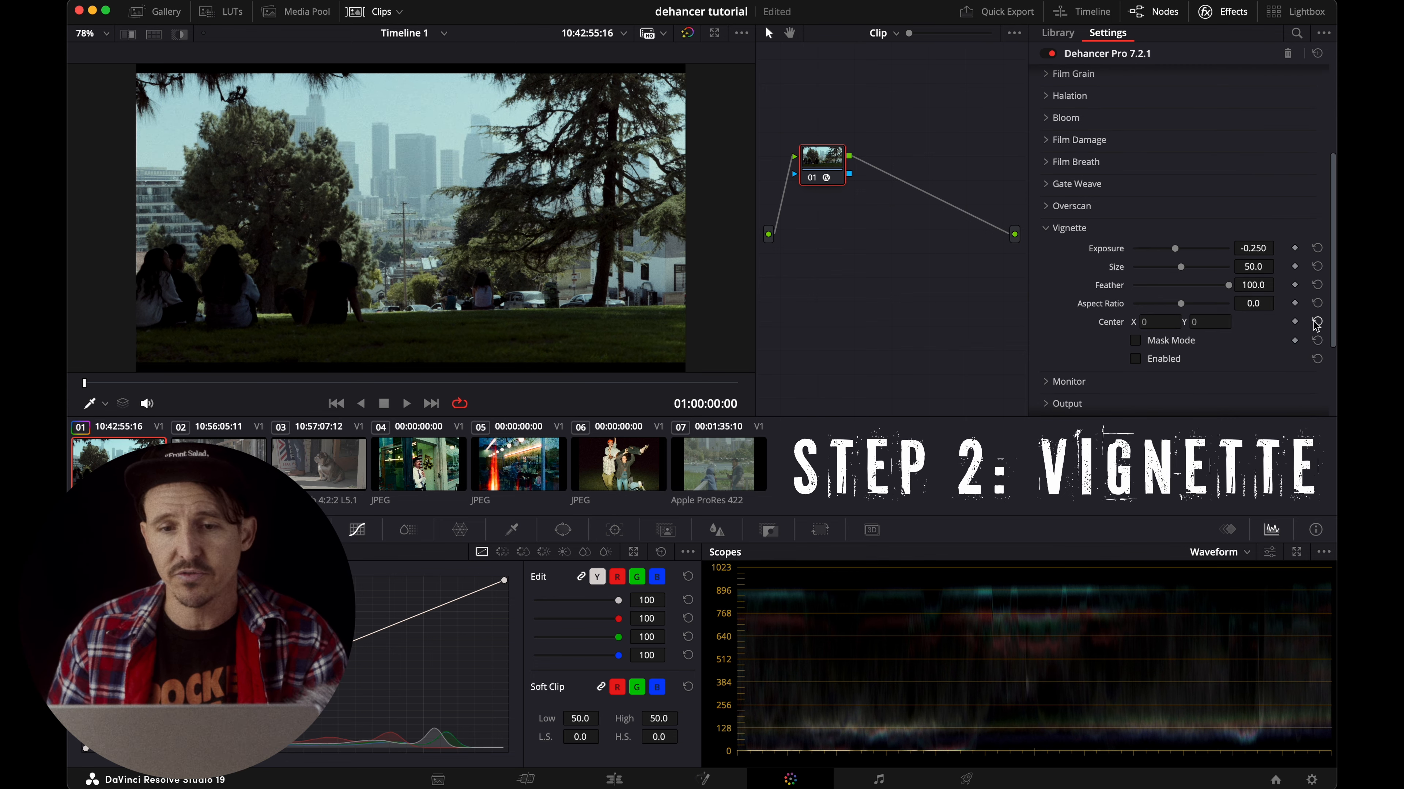
Enable the vignette and raise its exposure to 0.543, checking the look in a full-screen preview.
click(1136, 360)
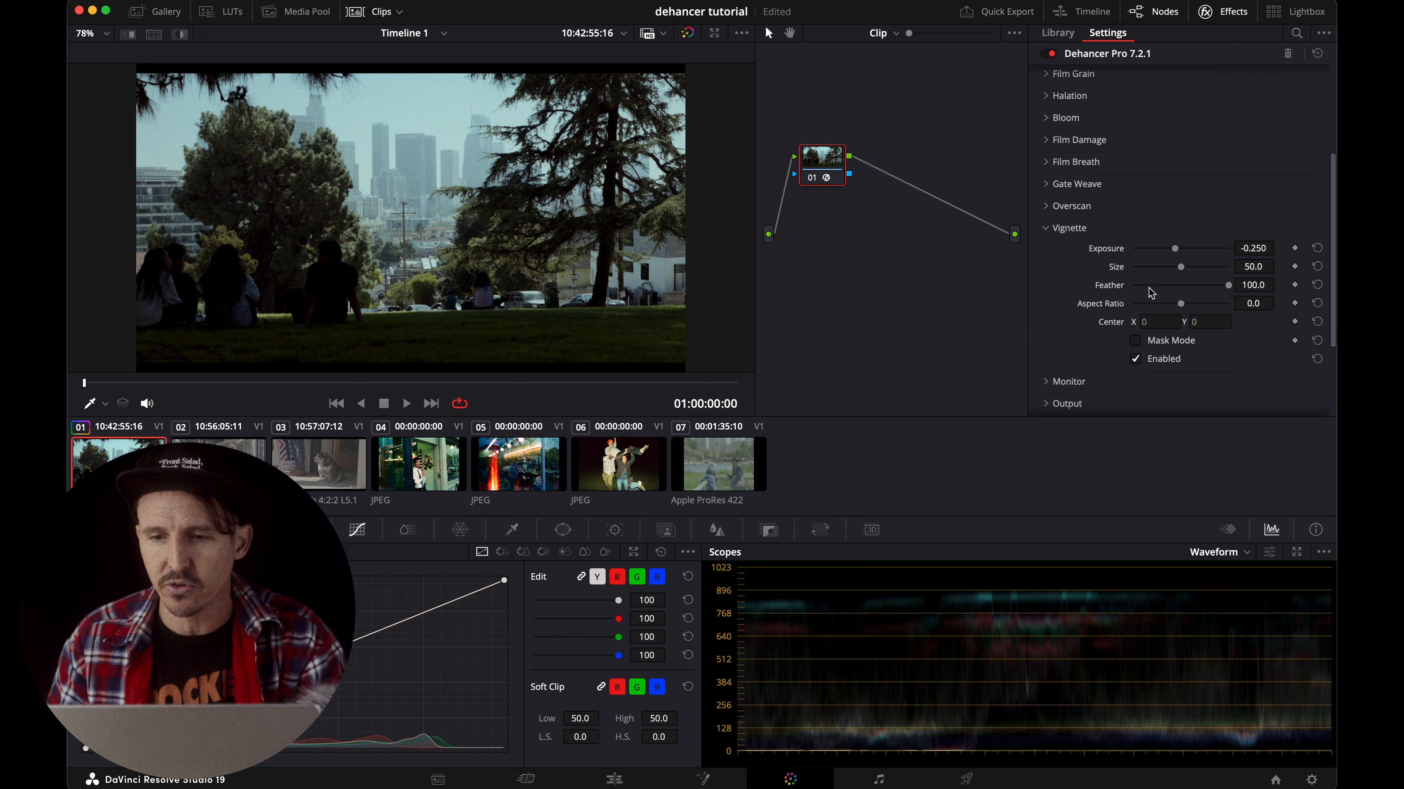
drag(1252, 249, 1177, 249)
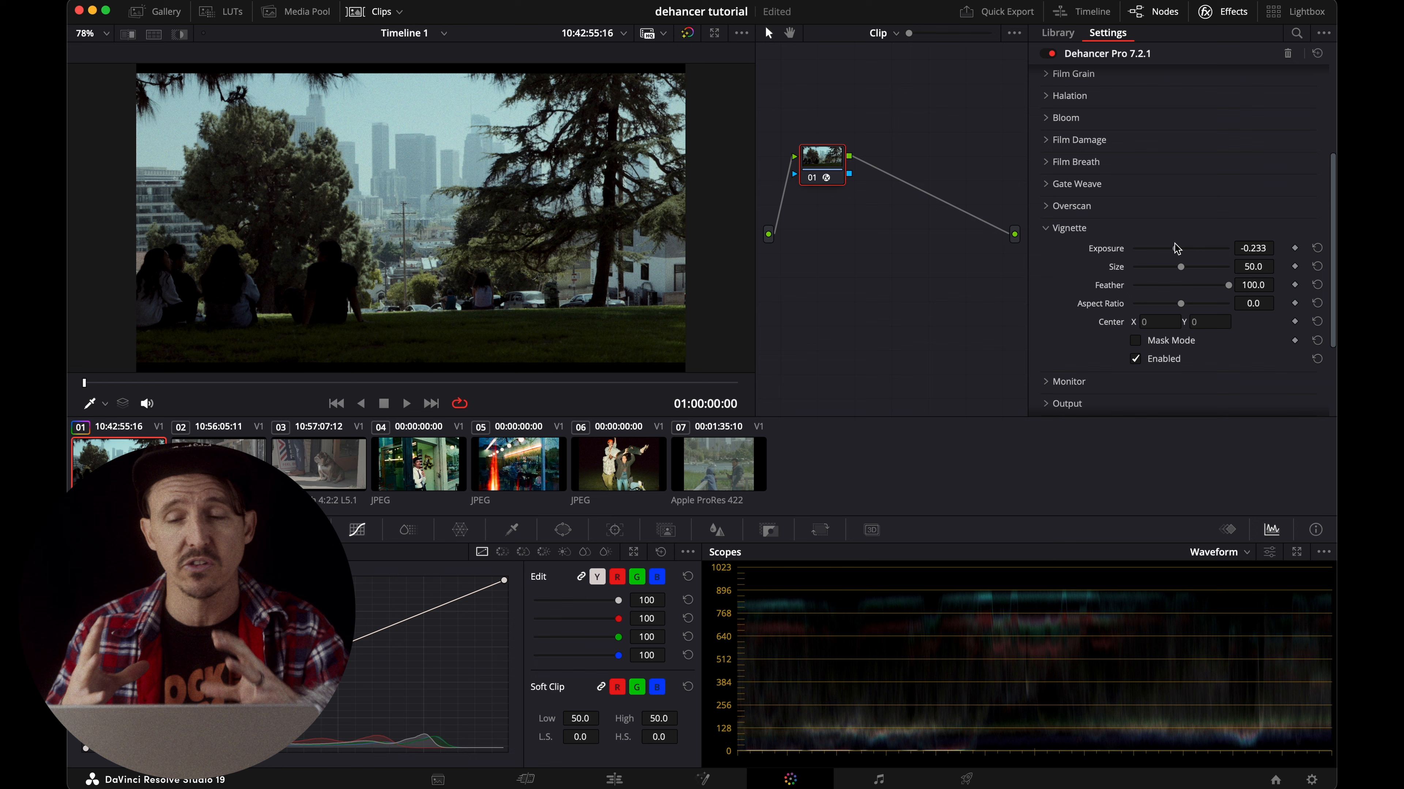
drag(1178, 249, 1186, 248)
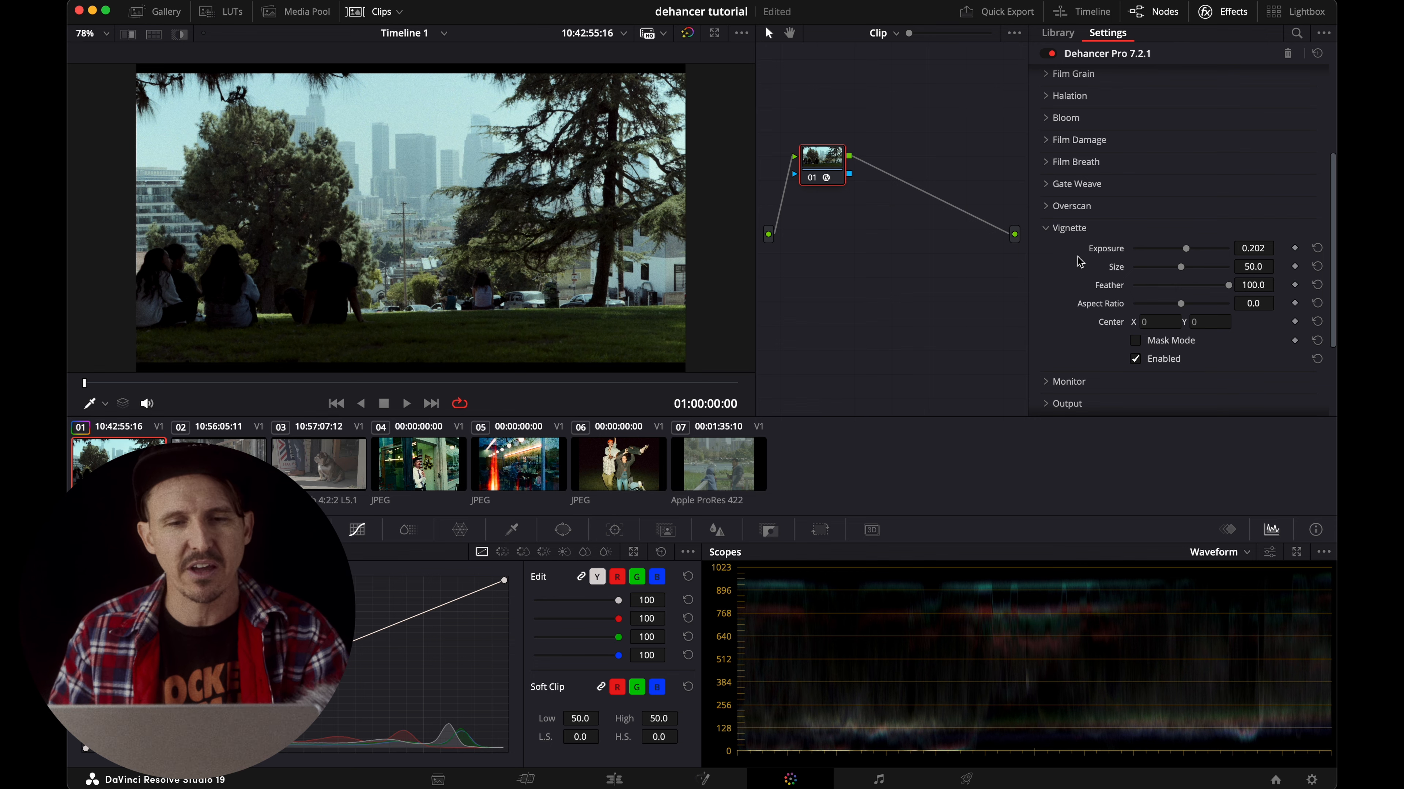
key(super+f)
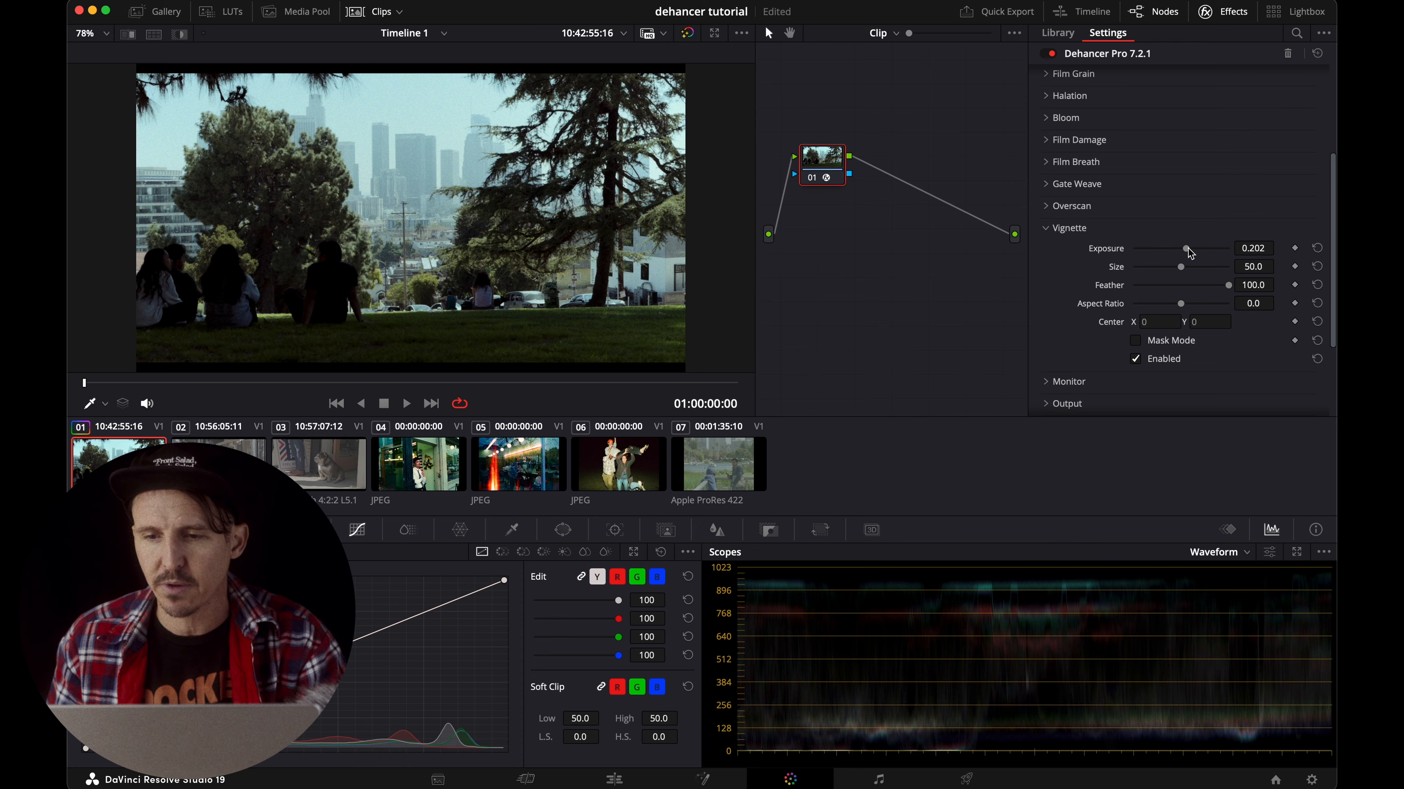
drag(1188, 251, 1194, 250)
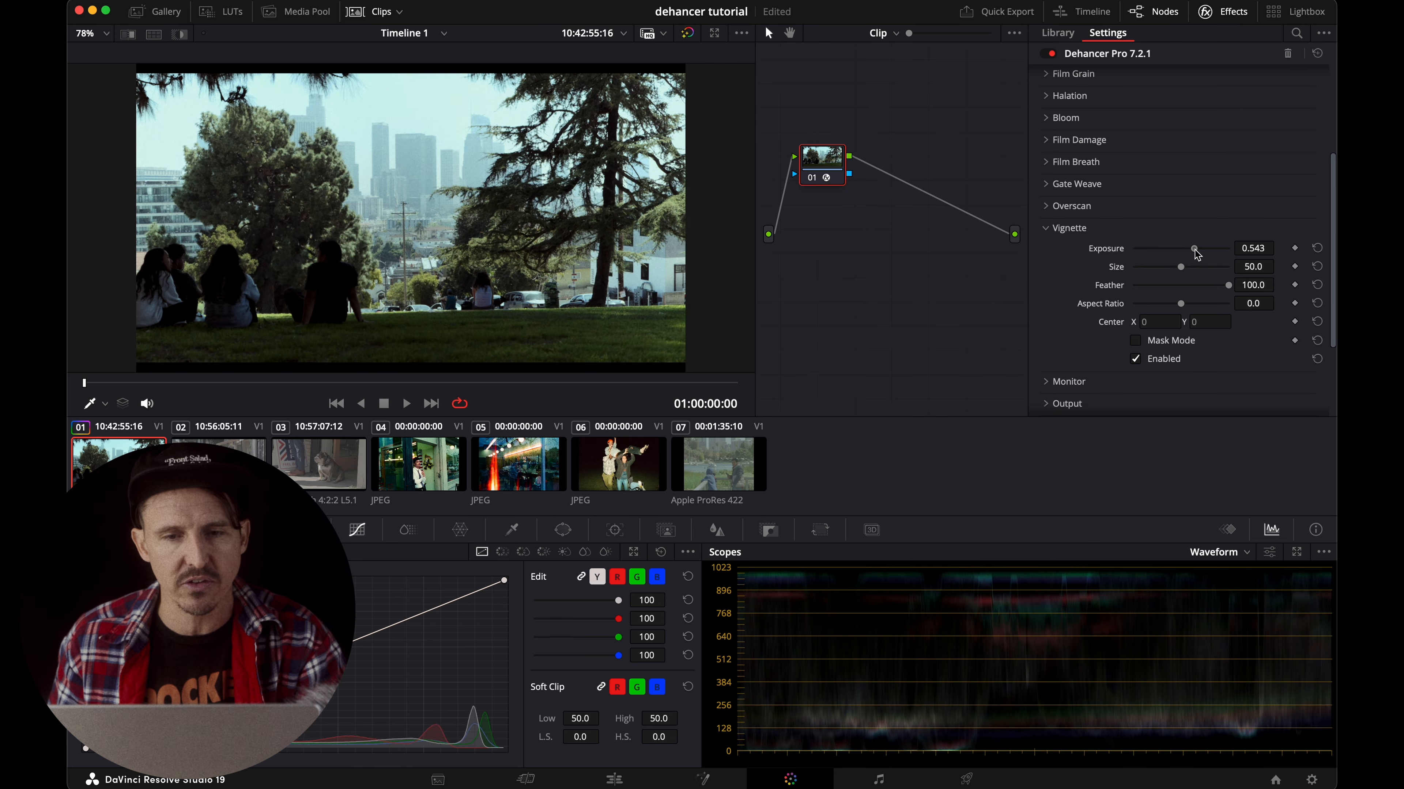
Set the vignette size to 49.6 and aspect ratio to 2.3, using Mask Mode temporarily to preview its shape.
click(1180, 268)
mouse_move(1181, 304)
mouse_down()
mouse_move(1207, 305)
mouse_move(1148, 308)
mouse_move(1207, 307)
mouse_move(1195, 308)
mouse_up()
click(1136, 341)
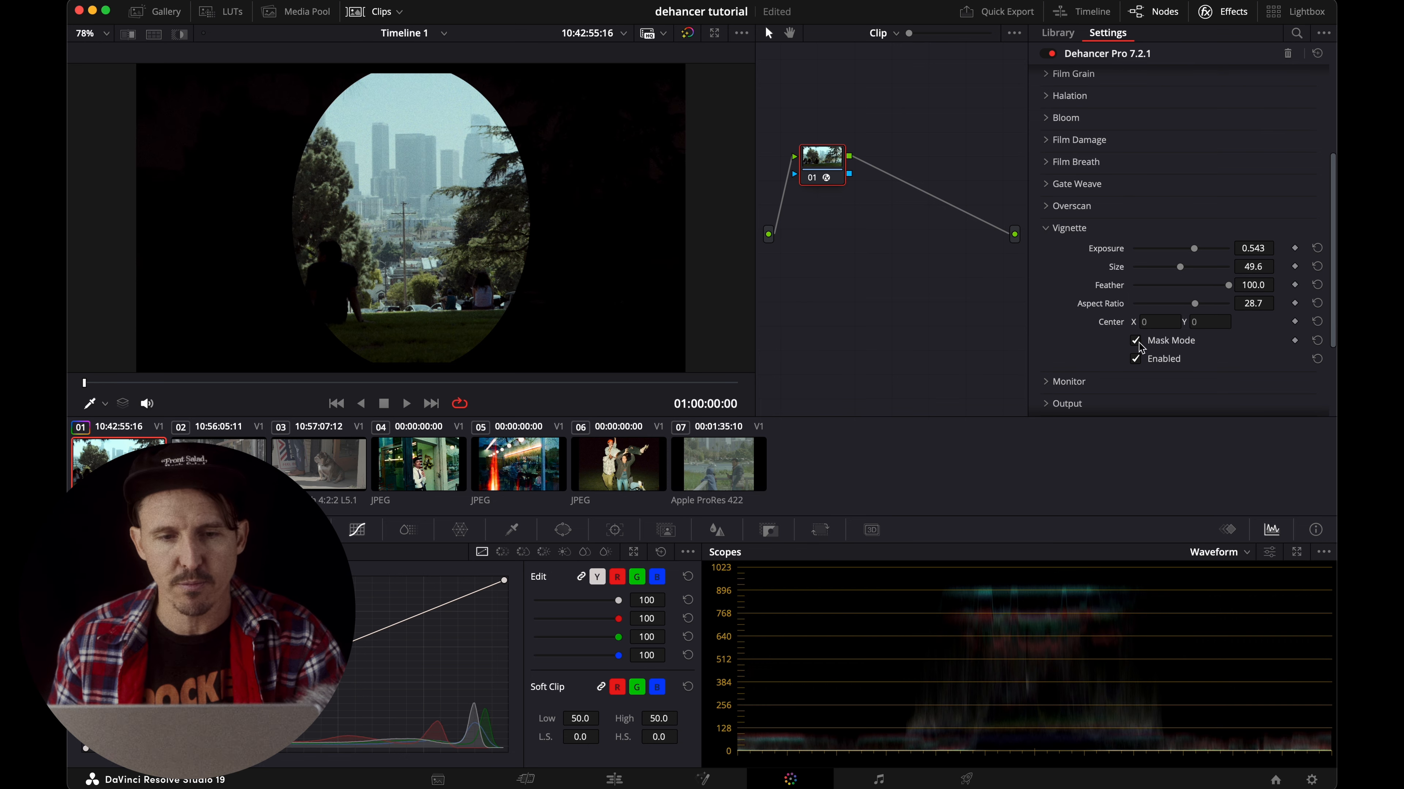
click(1137, 341)
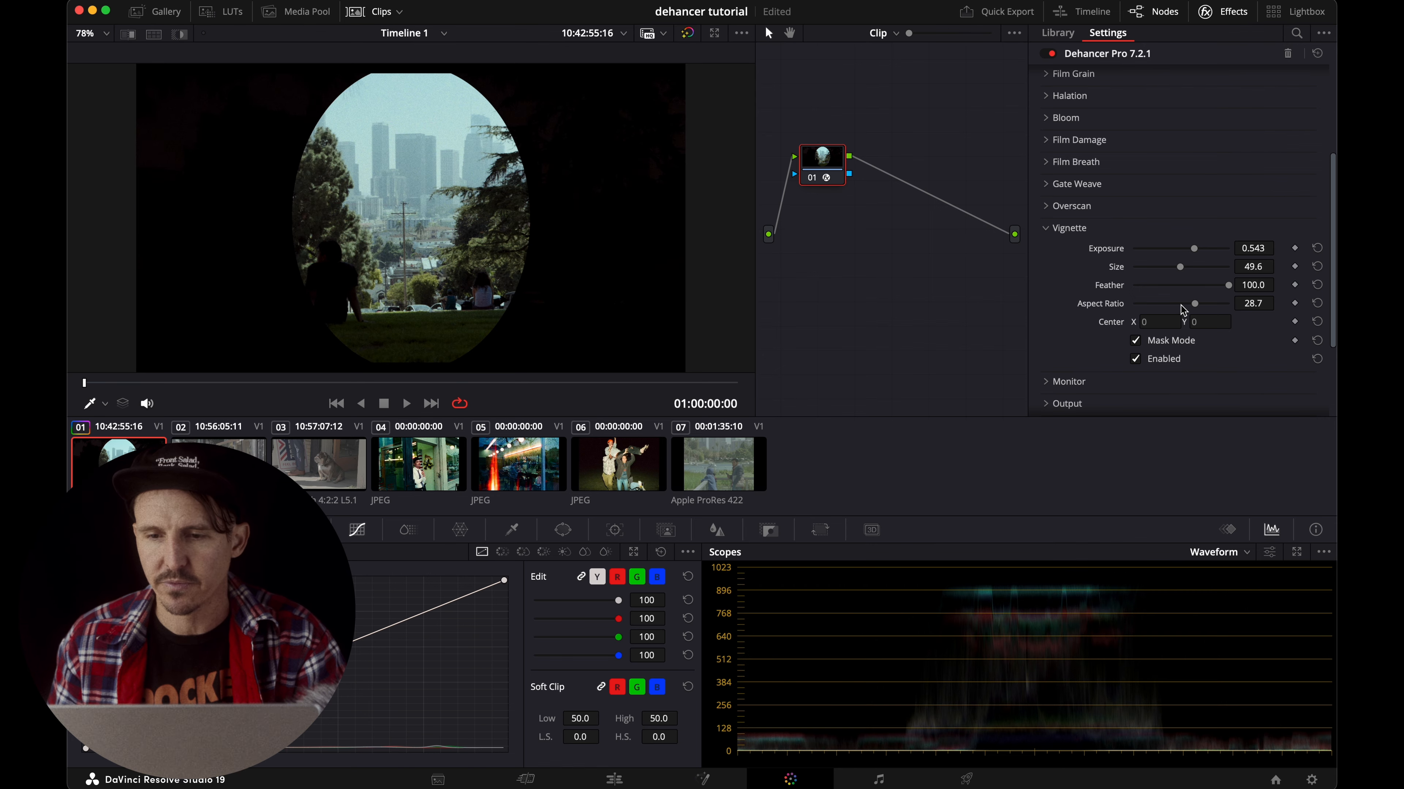
mouse_move(1203, 309)
mouse_down()
mouse_move(1133, 313)
mouse_move(1184, 311)
mouse_up()
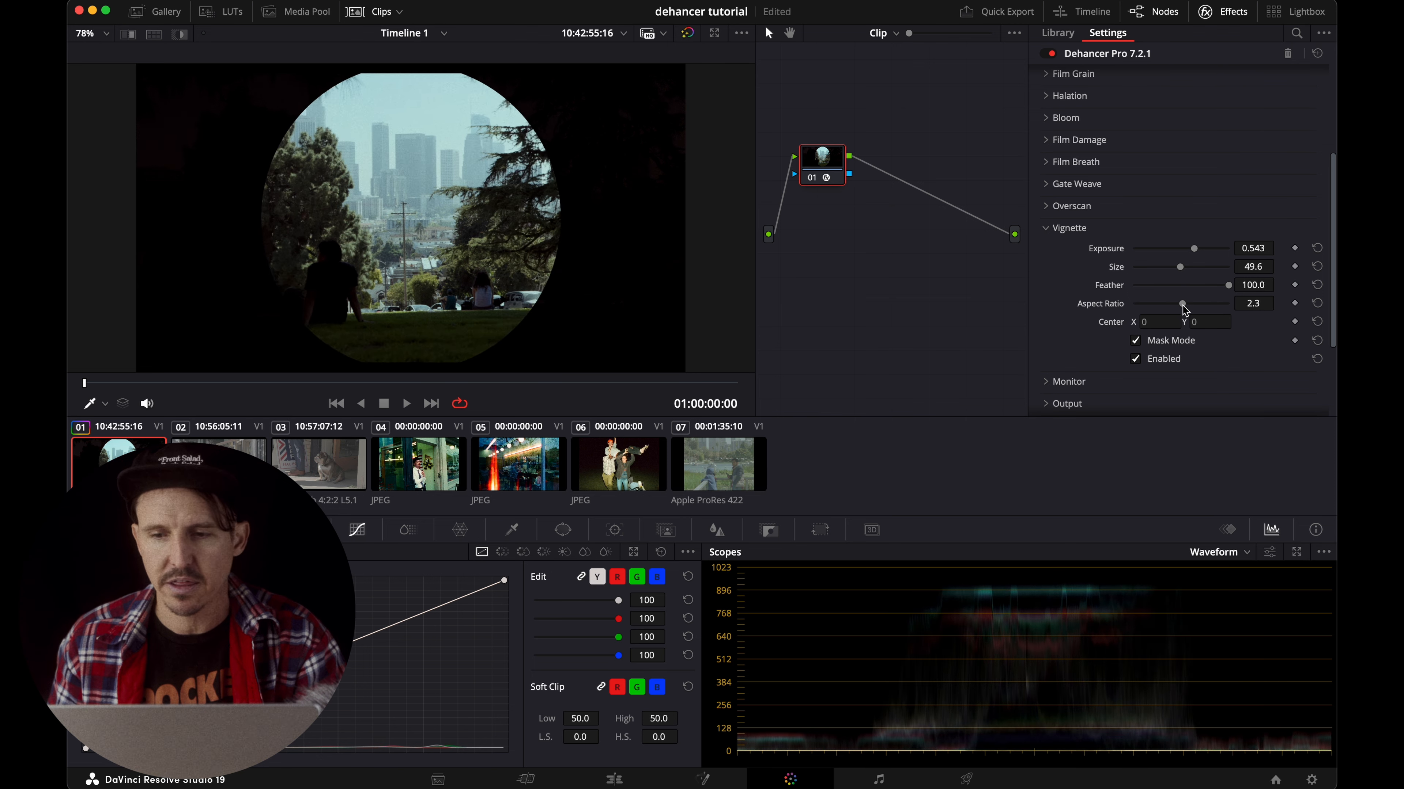
click(1136, 340)
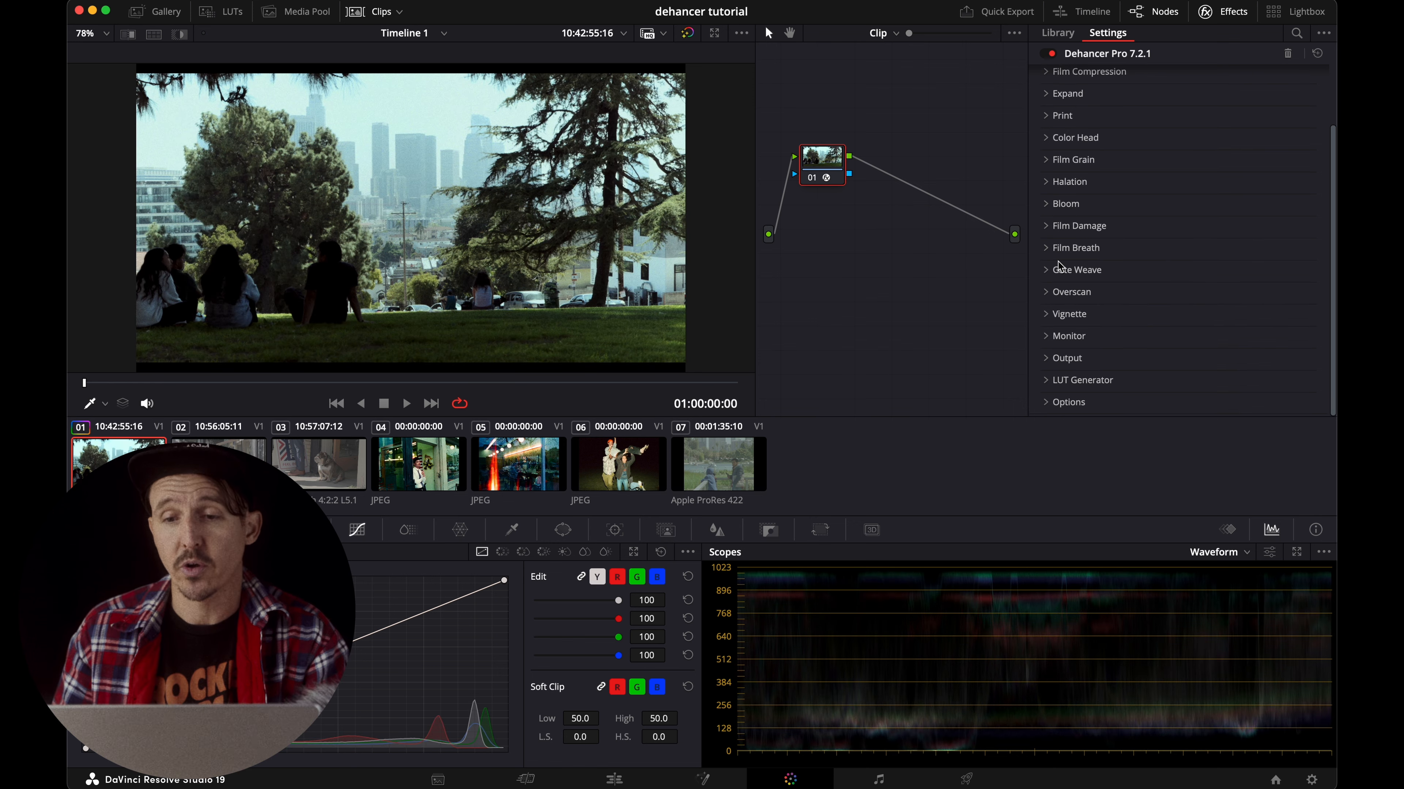
Compare the Kodak Vision3 50D and 250D profiles in the Film section and set the profile to Kodak Vision3 50D.
scroll(1063, 260, up, 3)
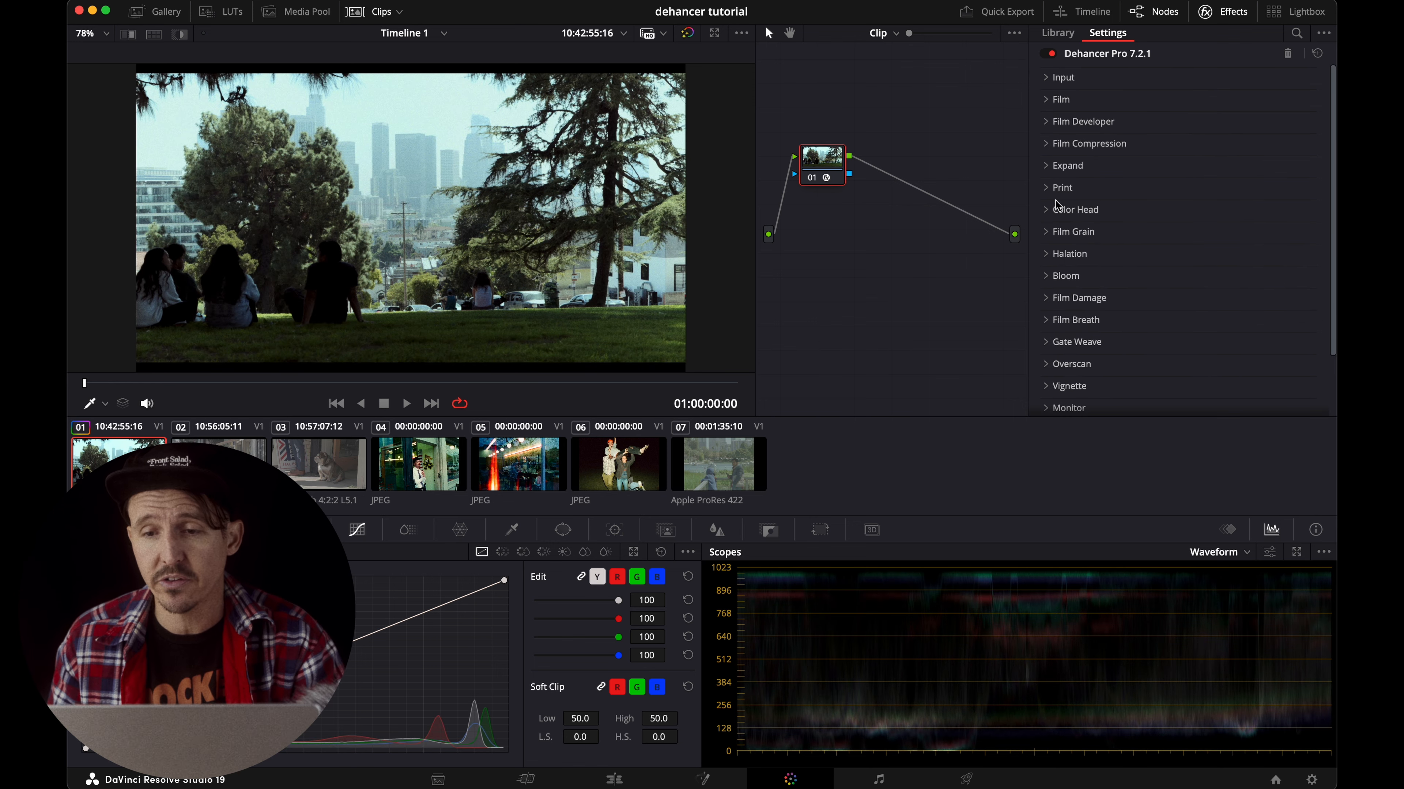
click(1053, 107)
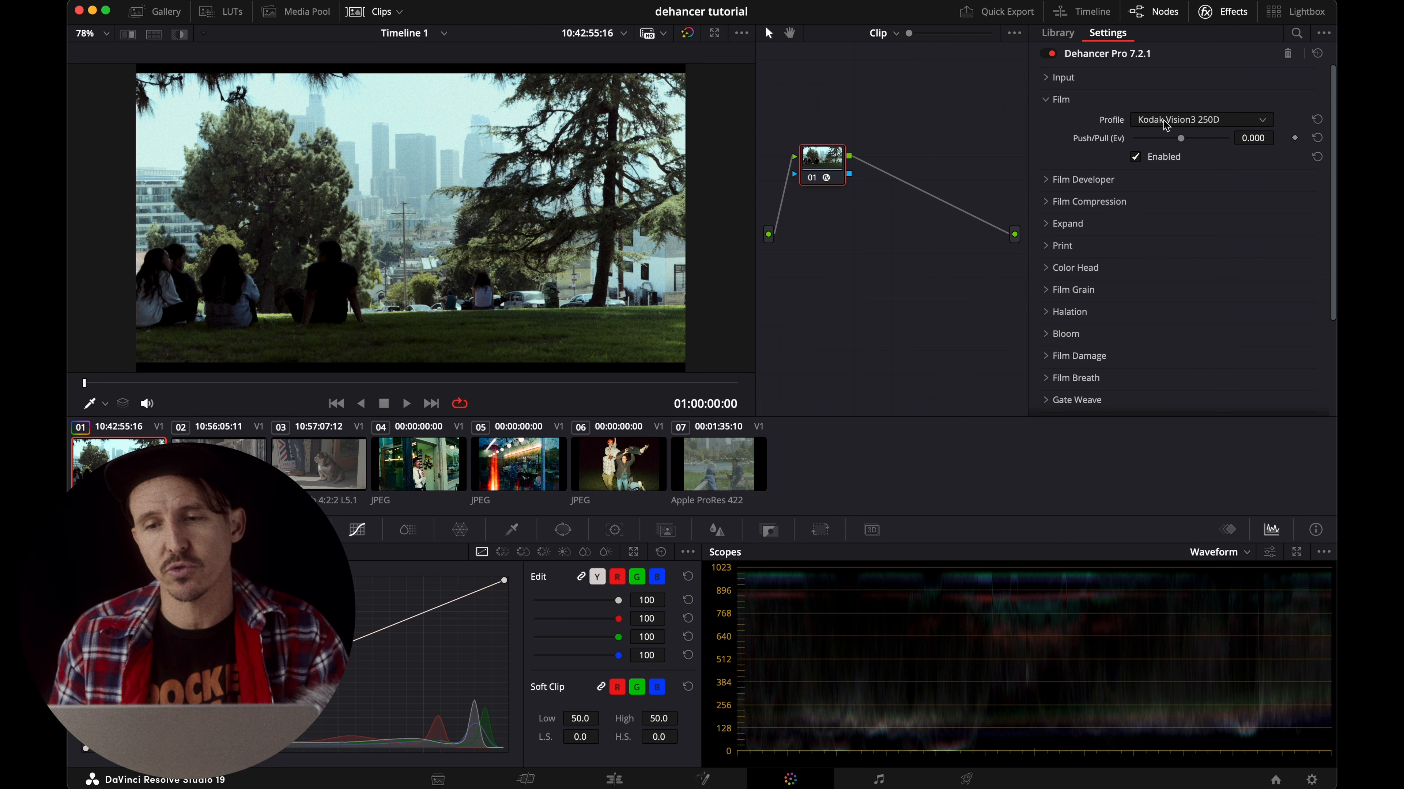
click(1166, 121)
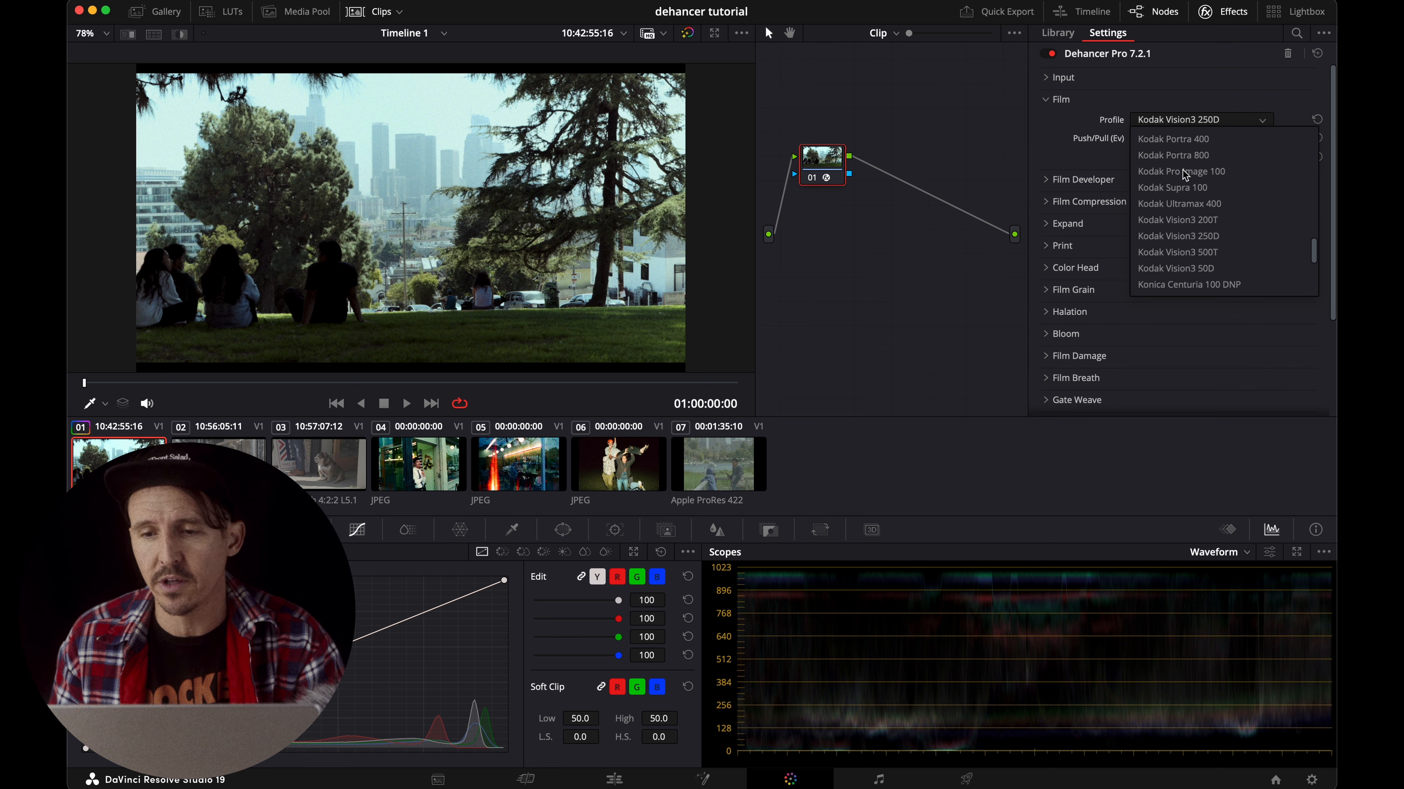
click(1177, 269)
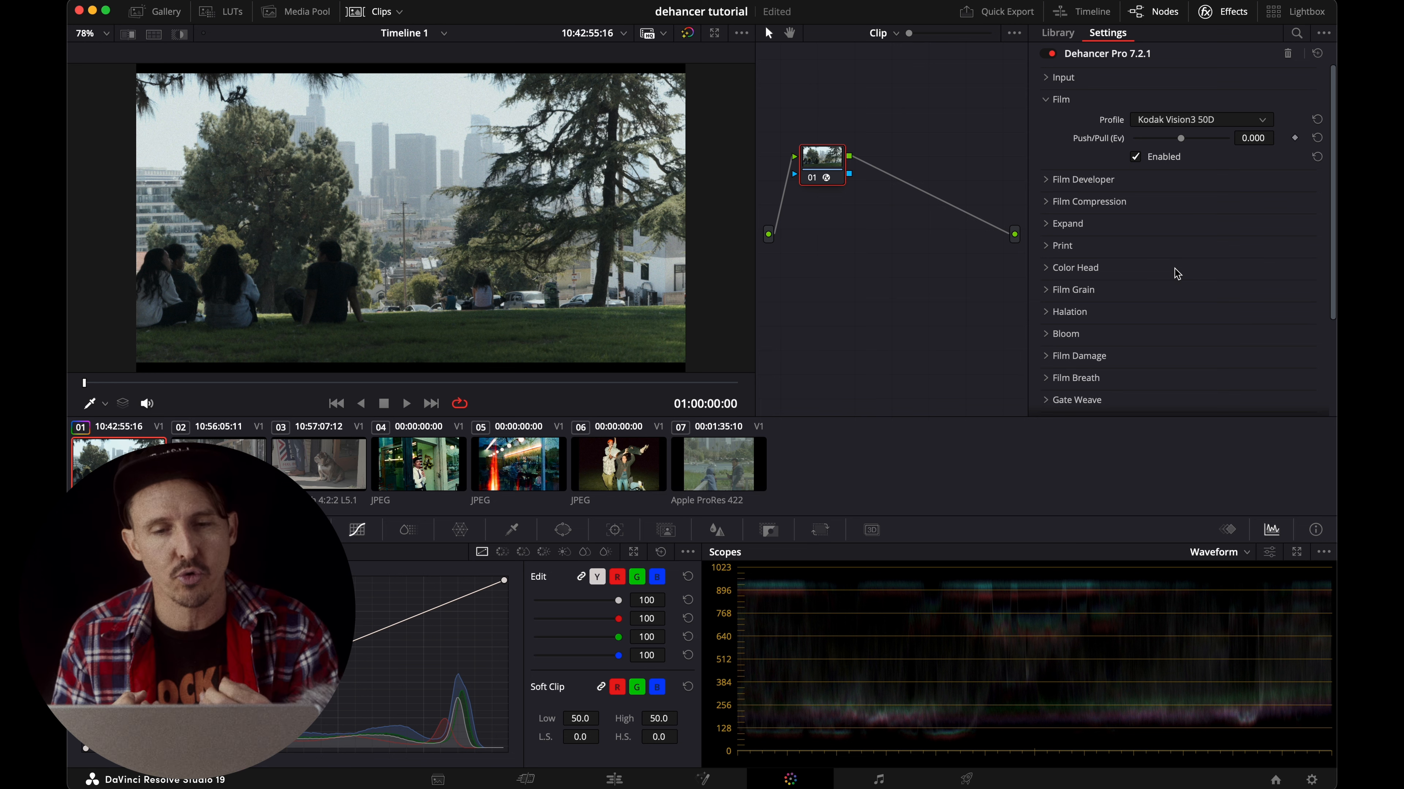
click(1176, 120)
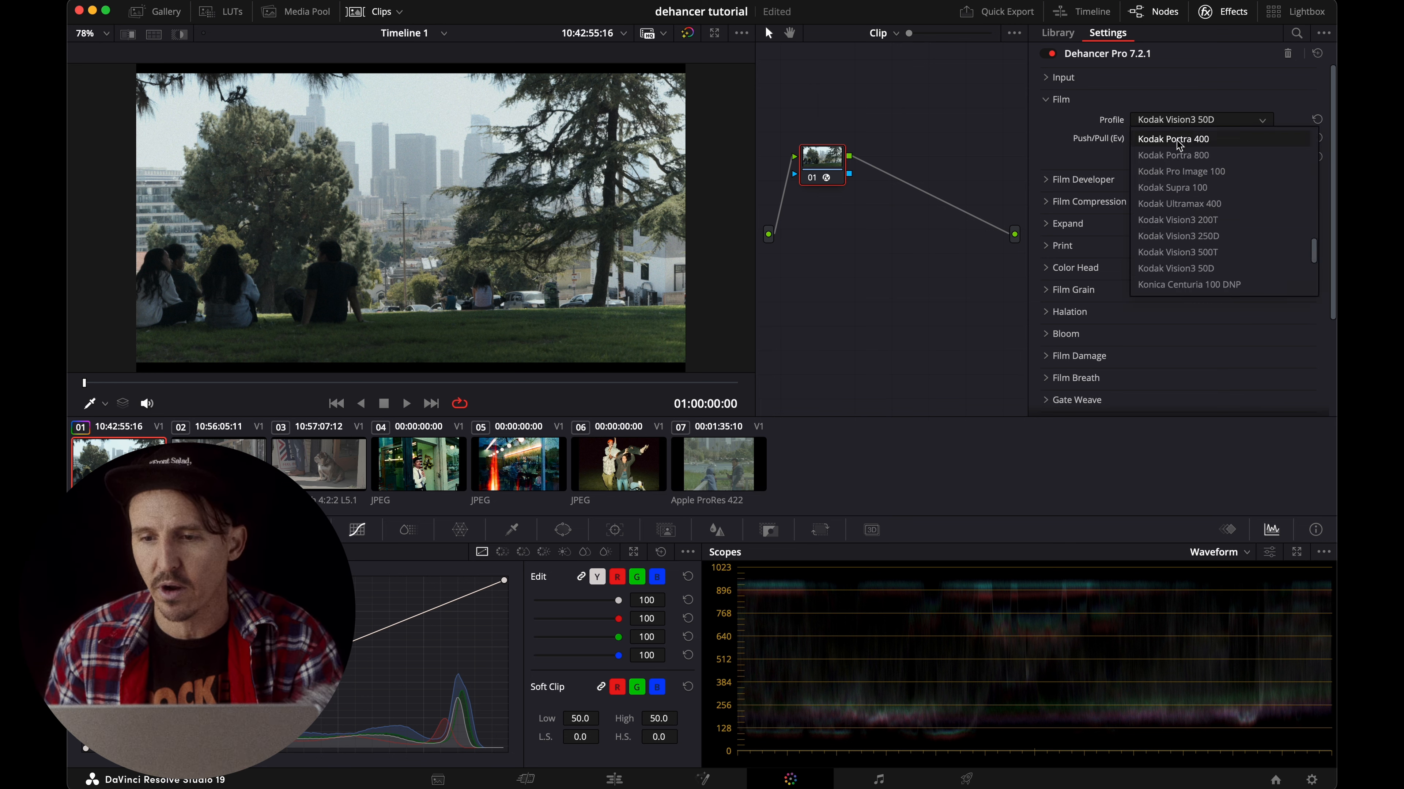
click(1178, 236)
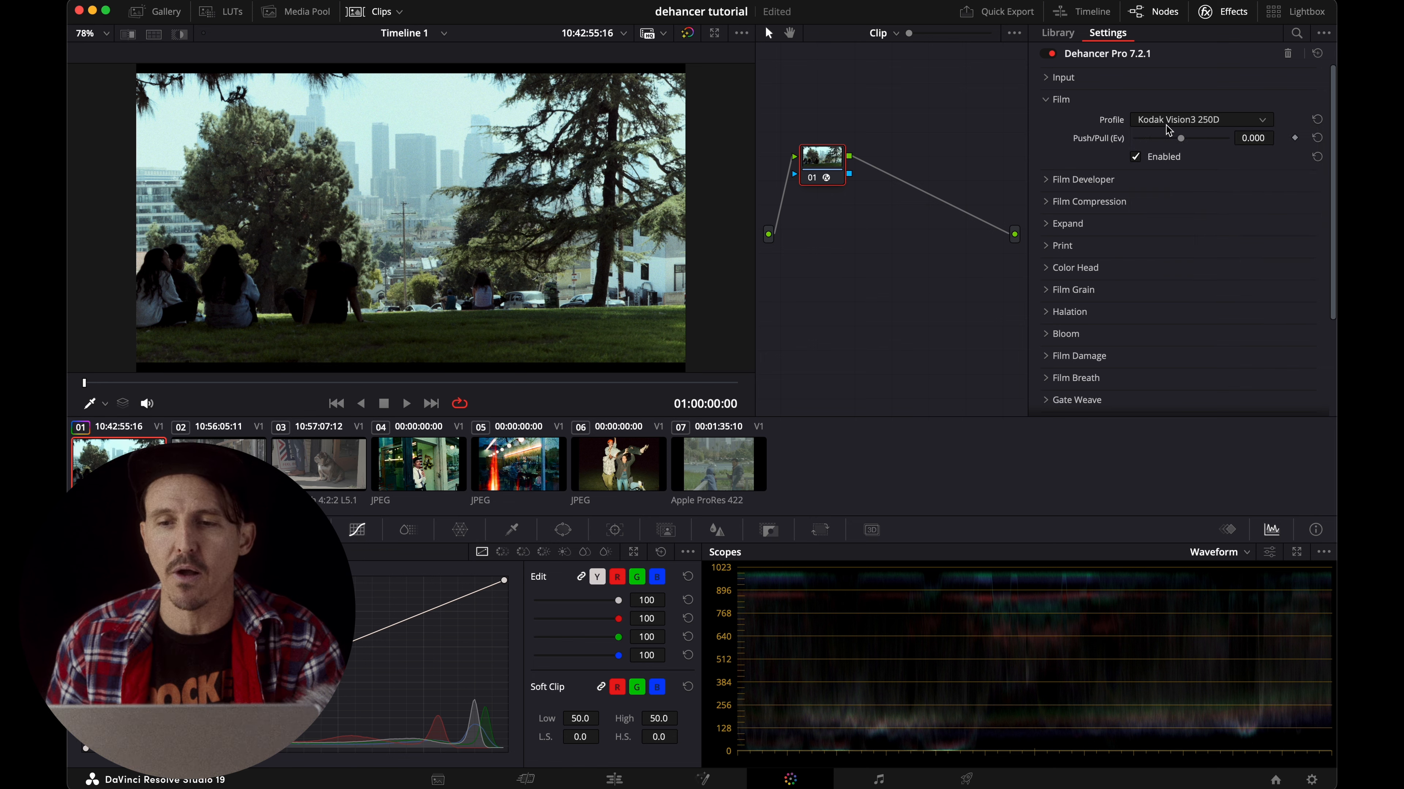
click(1165, 119)
click(1192, 268)
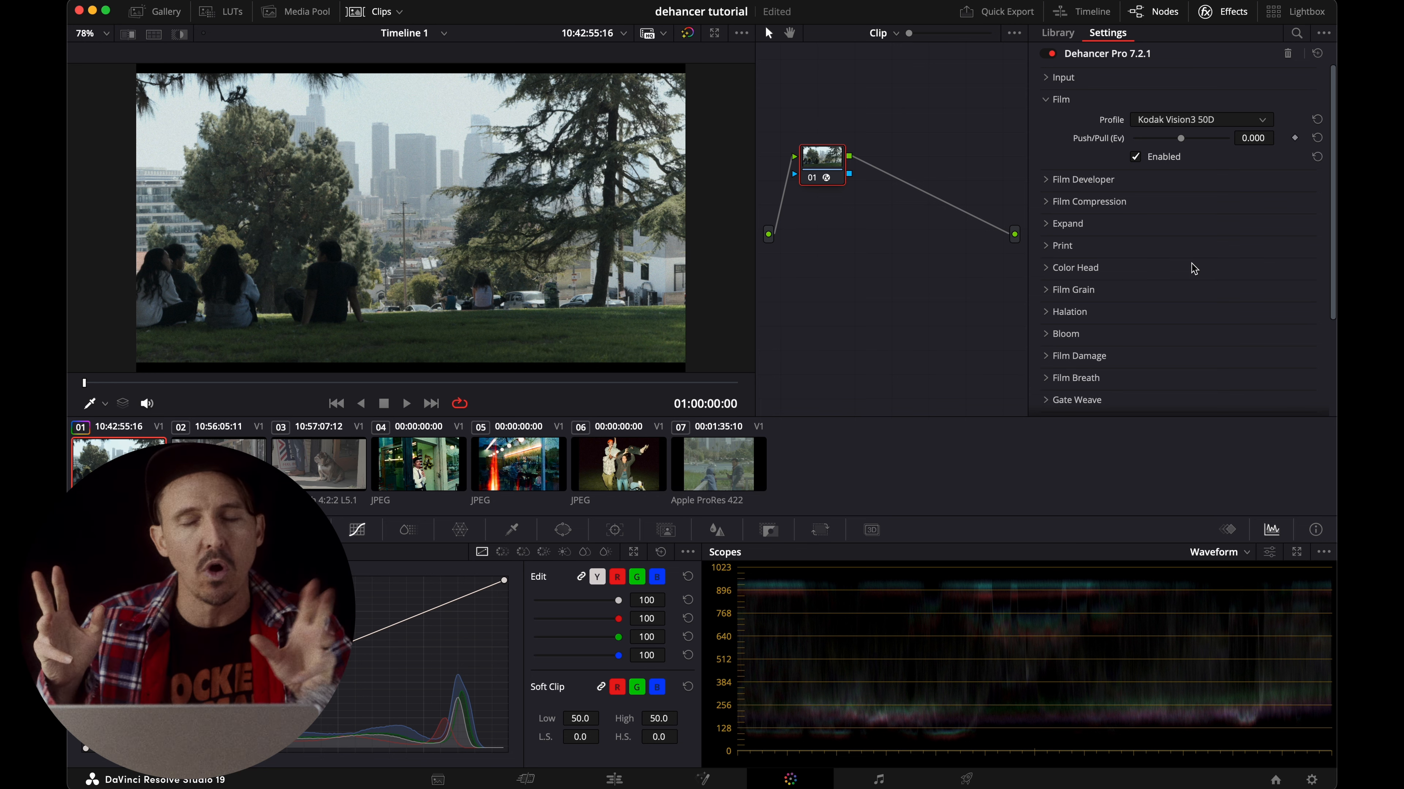
Try the Kodak Vision3 200T and 250D film profiles and return to Kodak Vision3 50D.
click(1176, 120)
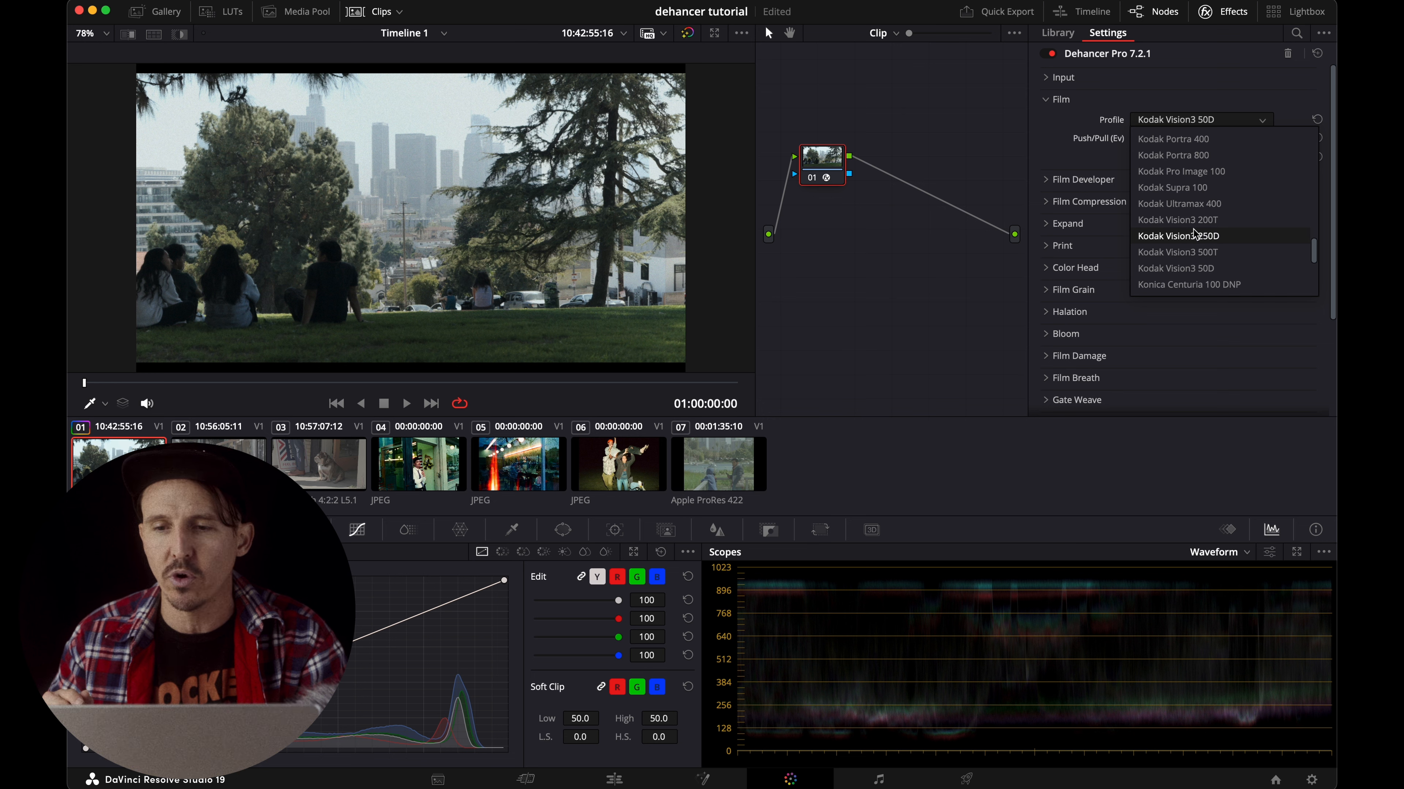
scroll(1194, 234, down, 2)
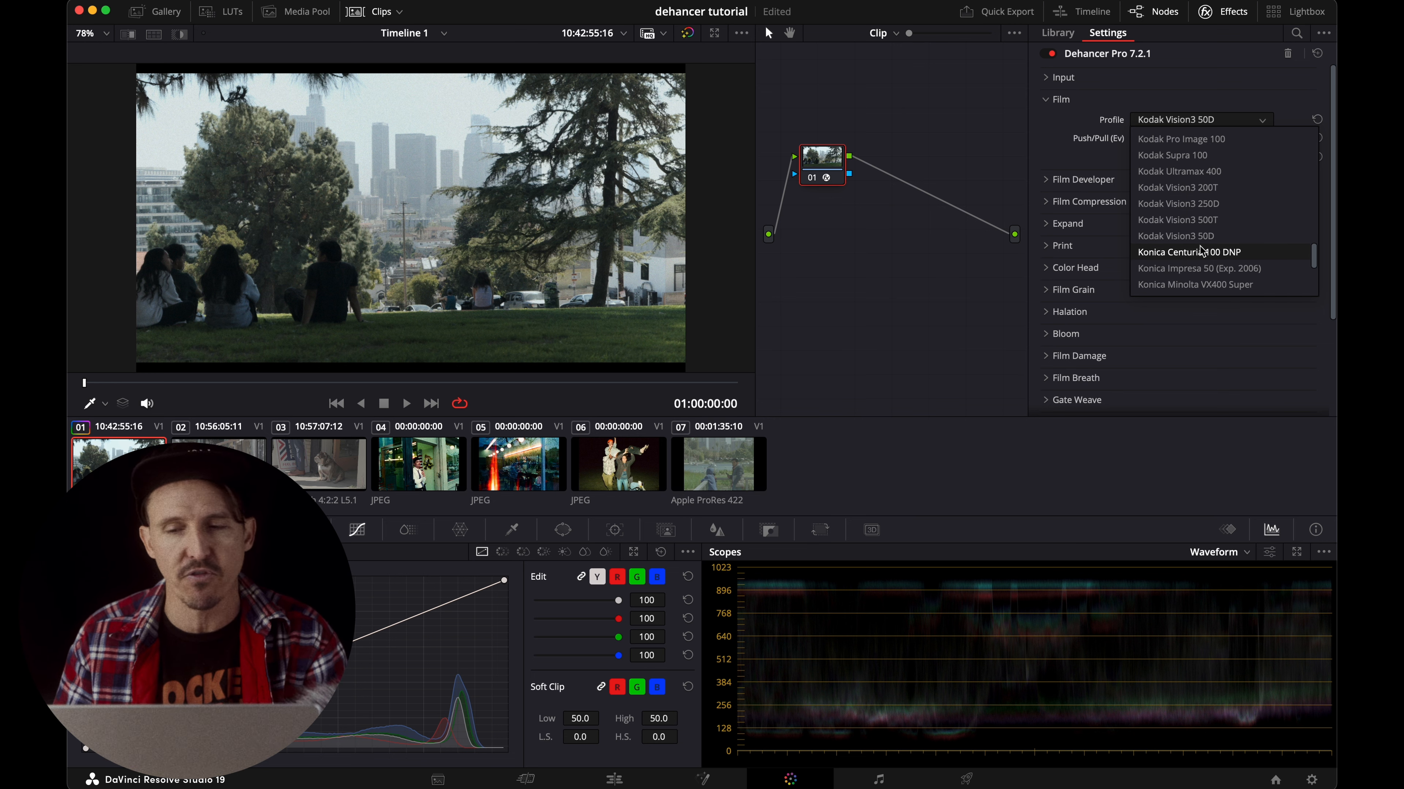
scroll(1185, 221, up, 1)
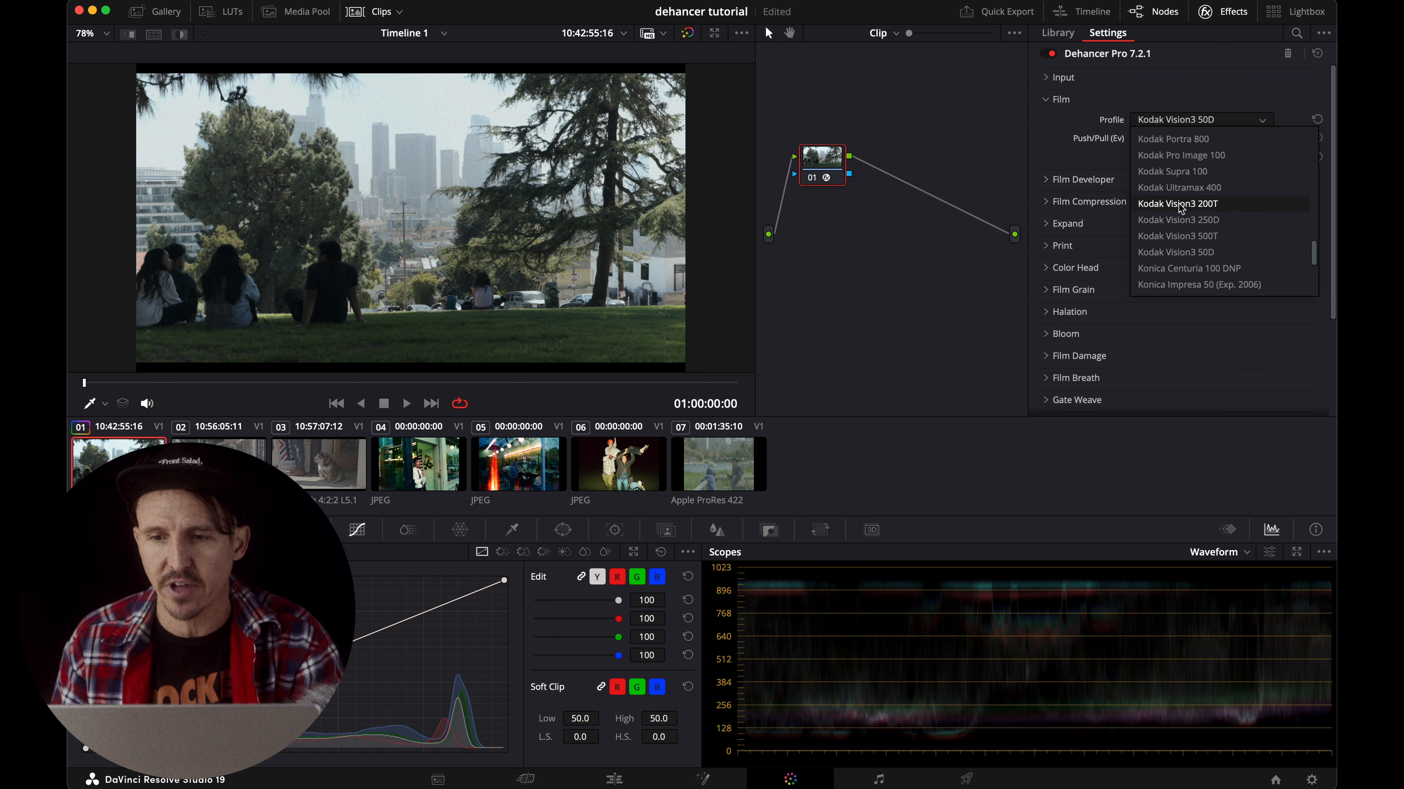
click(1179, 203)
click(1169, 127)
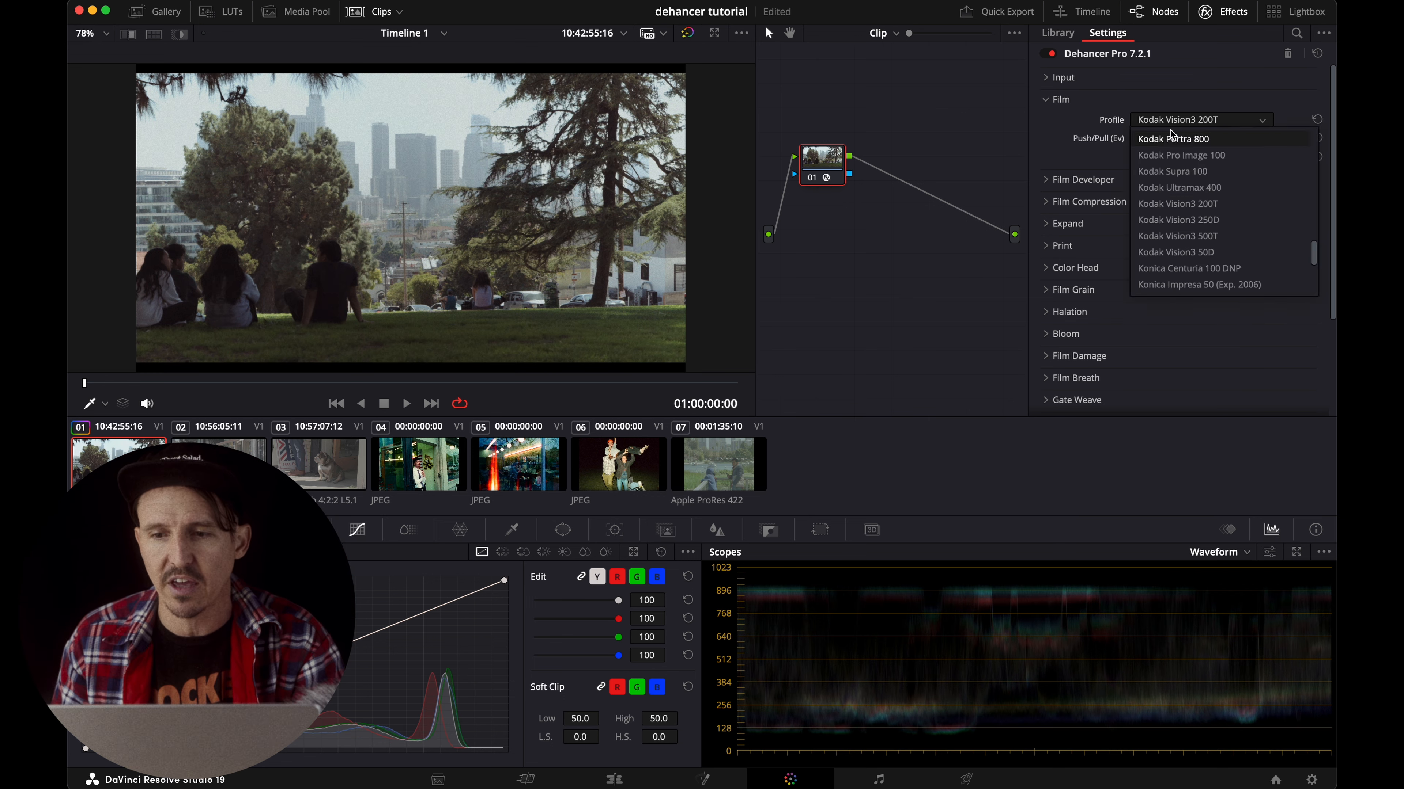
click(1186, 224)
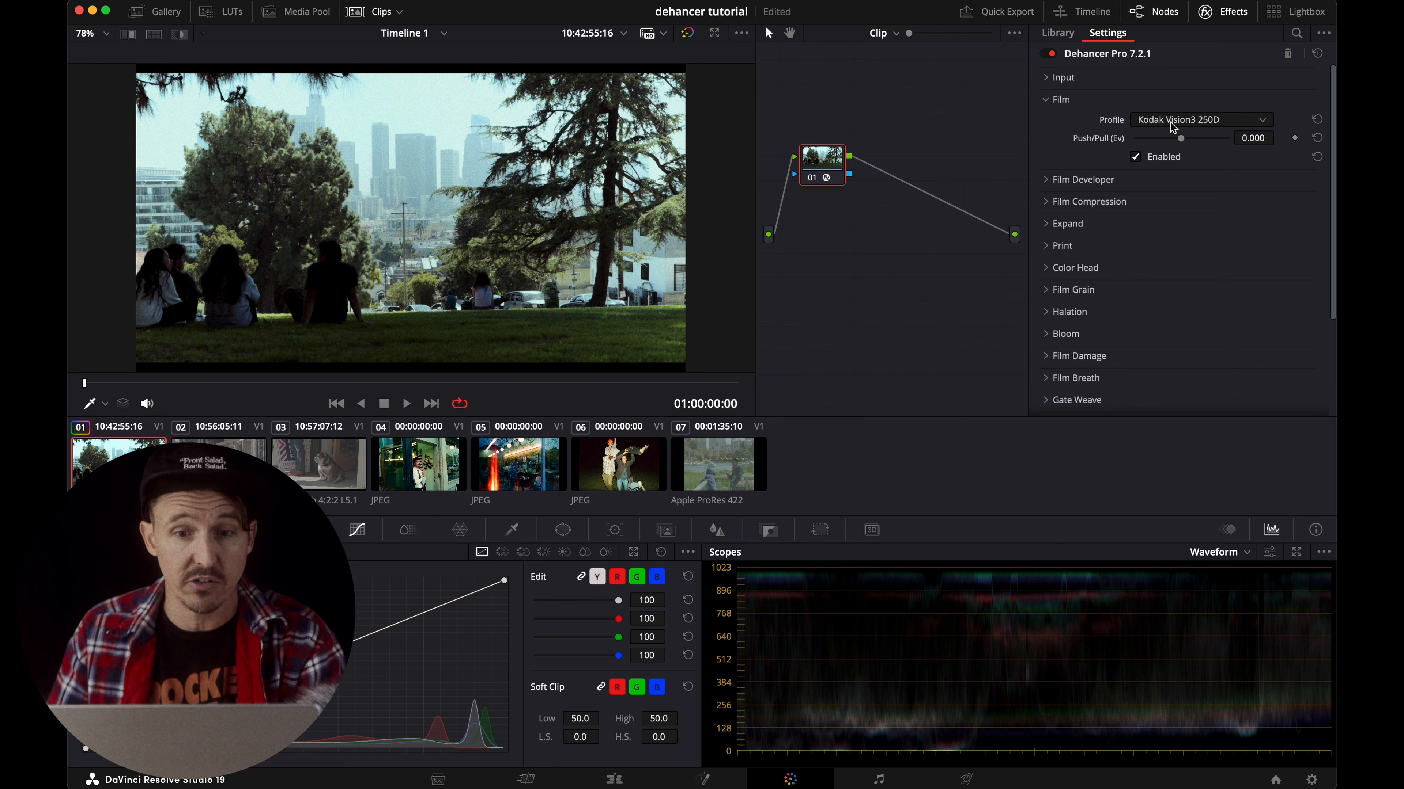
click(1173, 127)
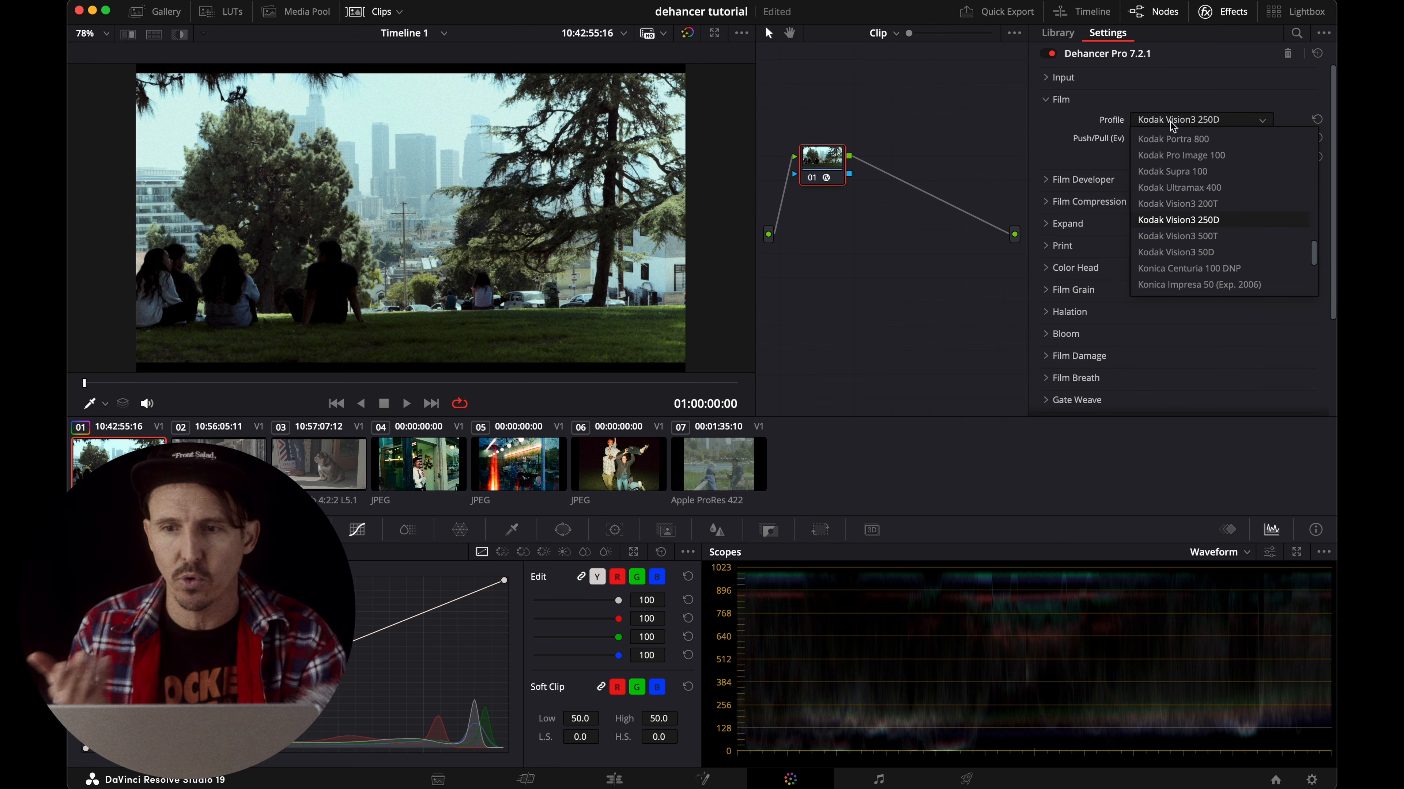
click(1186, 252)
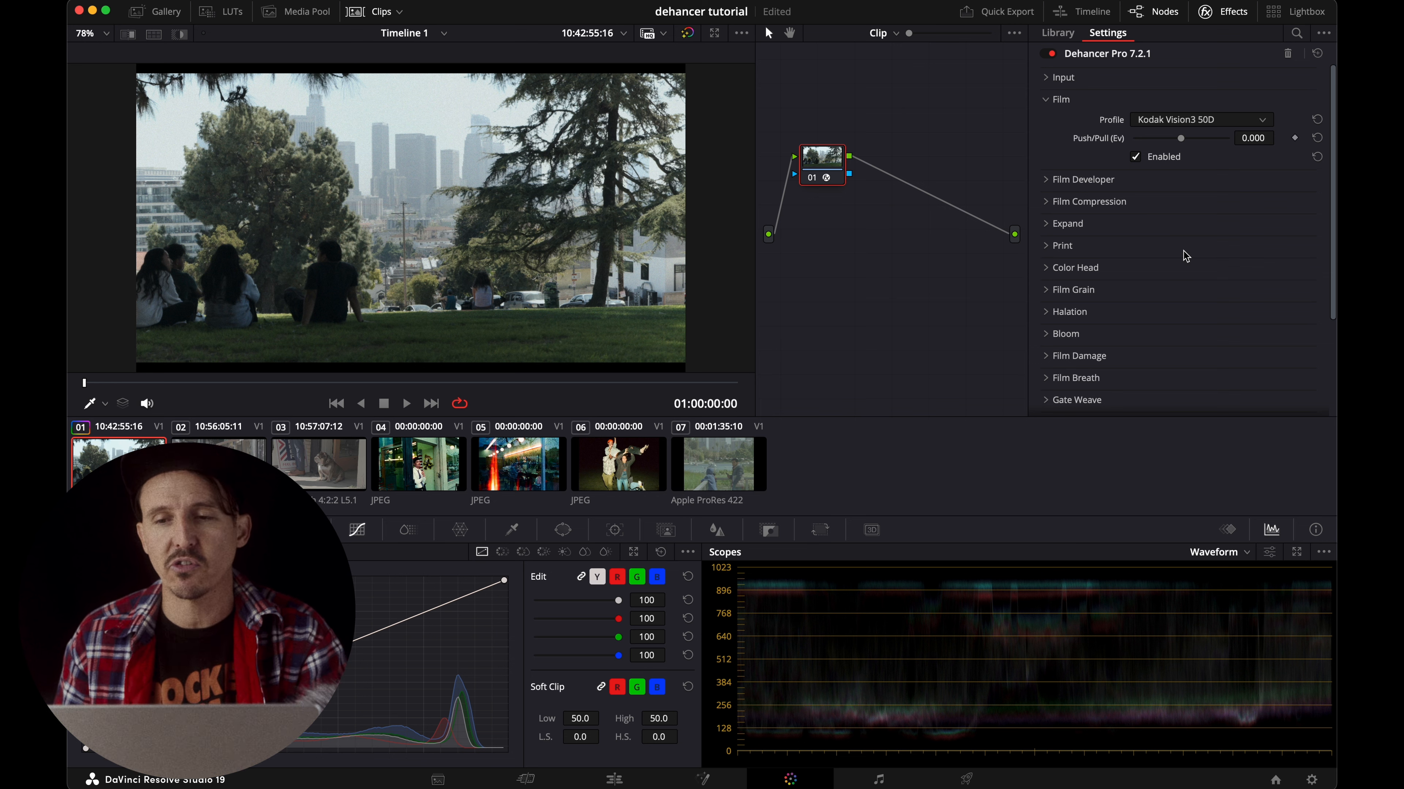
Raise the film's Push/Pull to 0.884, using the Vectorscope to judge the colour, and collapse the Film section.
drag(1180, 138, 1191, 145)
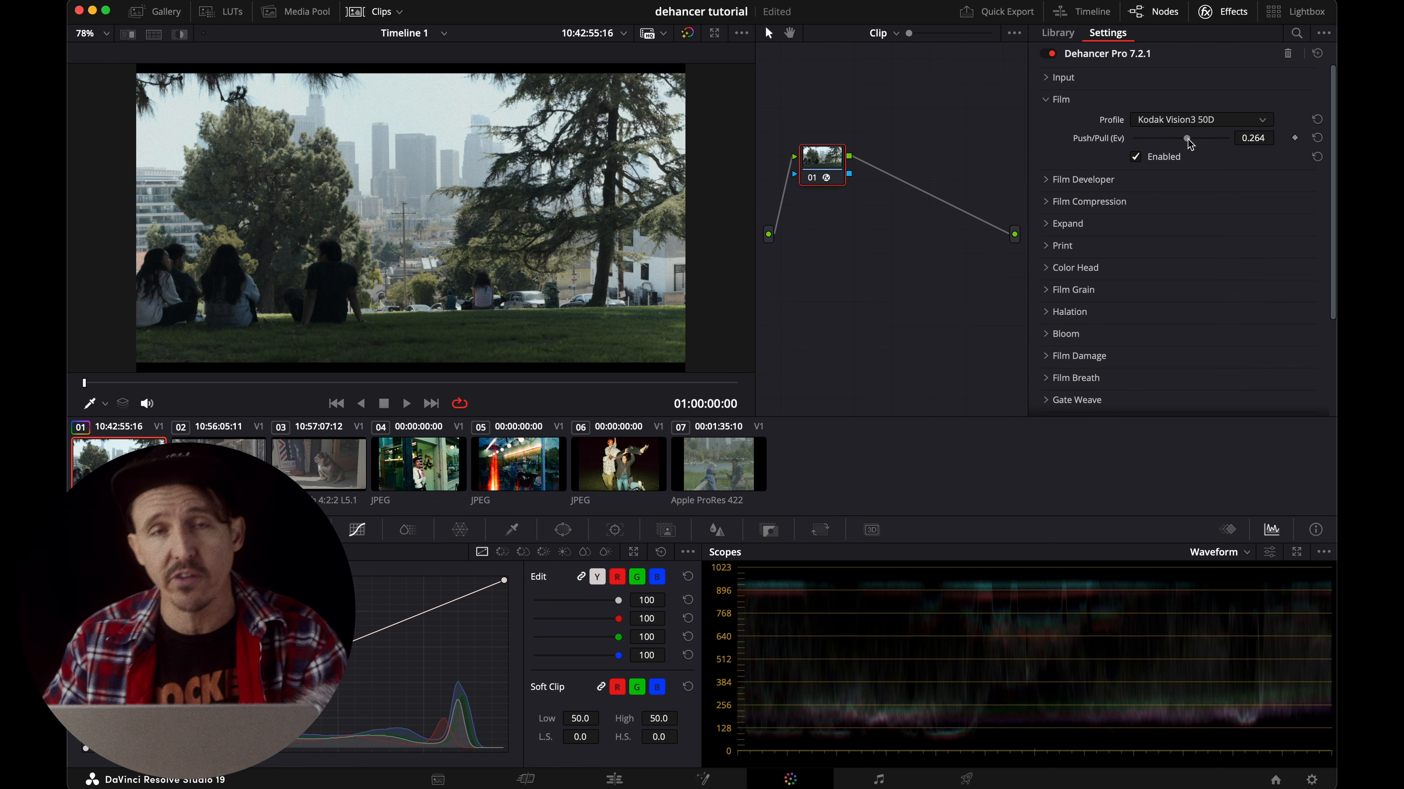
drag(1190, 145, 1207, 144)
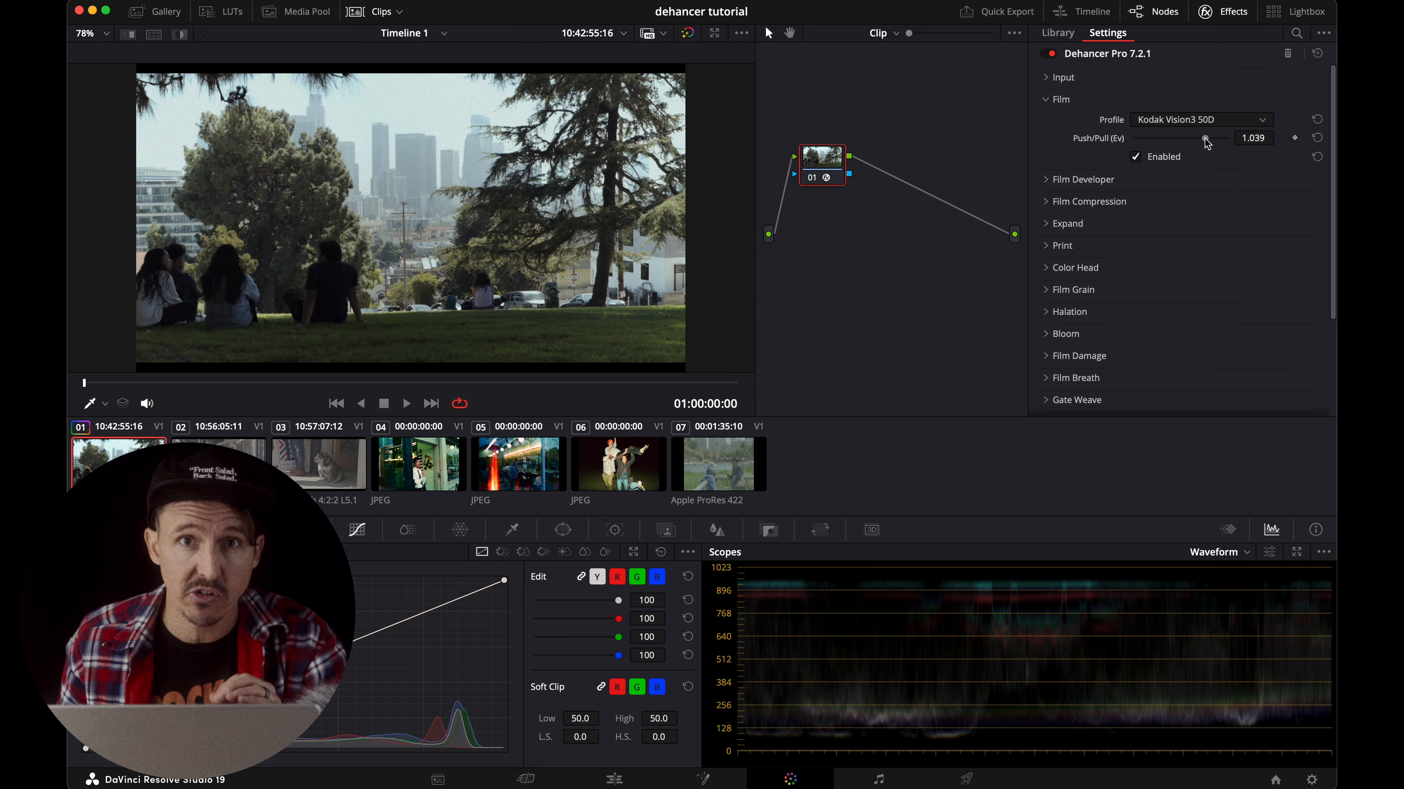
mouse_move(1207, 144)
mouse_down()
mouse_move(1150, 150)
mouse_move(1210, 151)
mouse_move(1206, 138)
mouse_up()
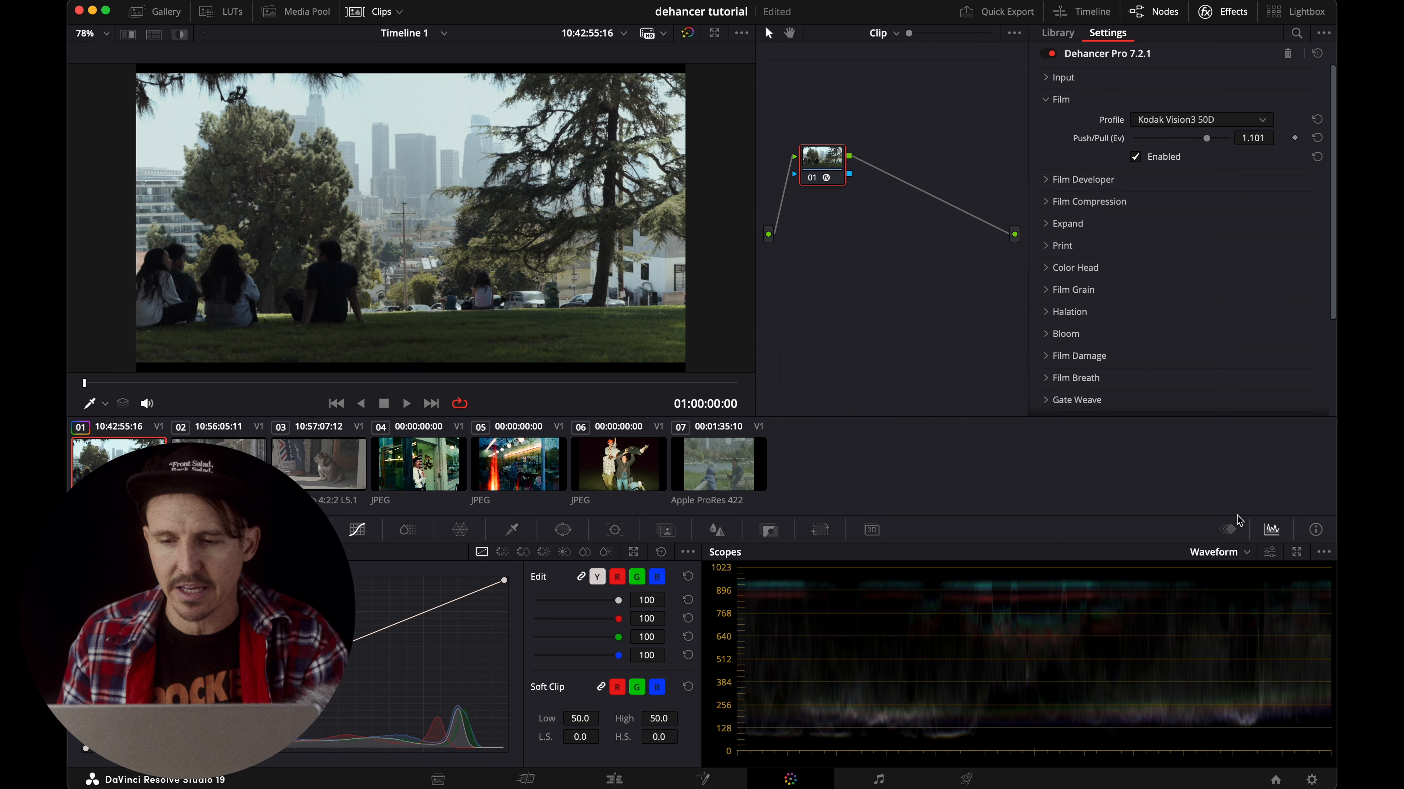
click(1225, 553)
click(1235, 600)
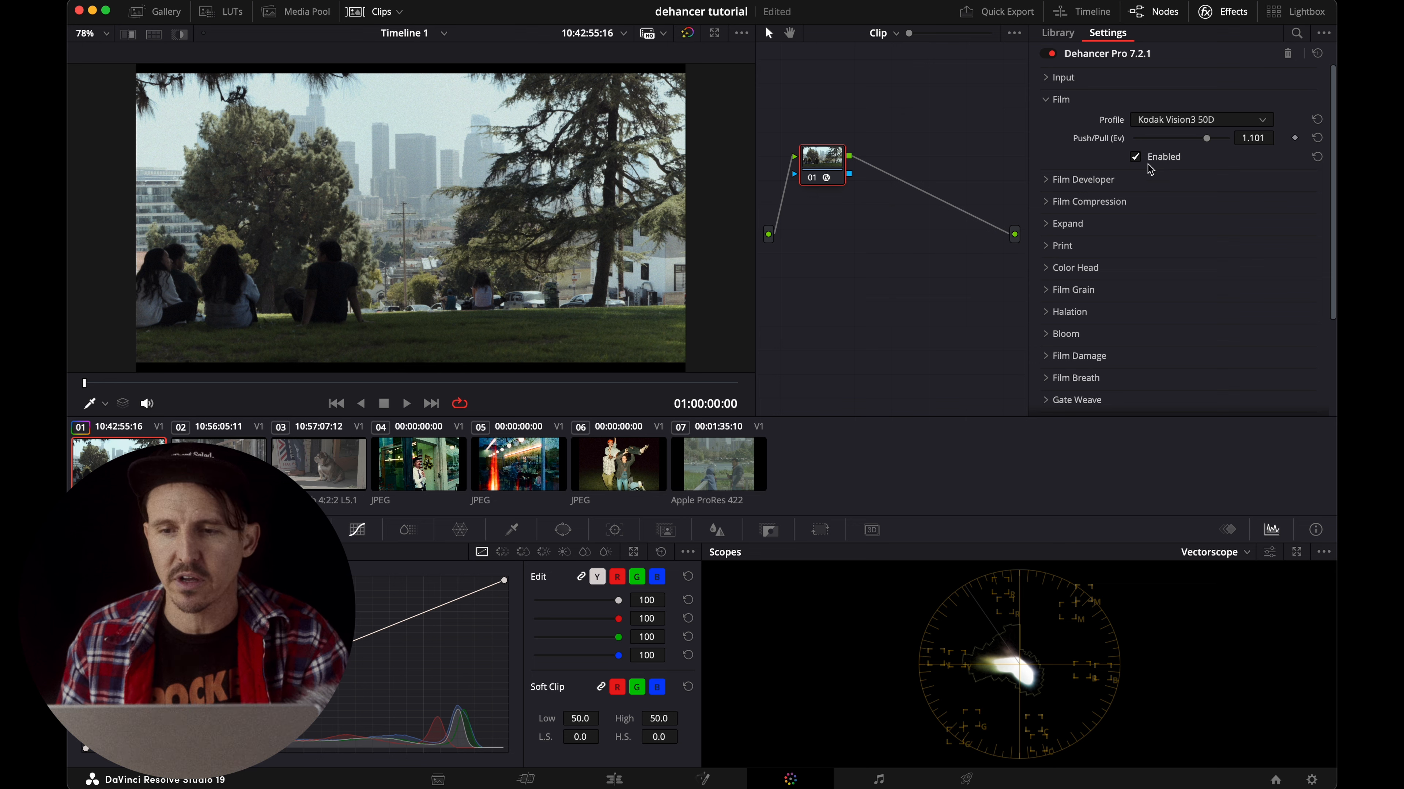
mouse_move(1206, 138)
mouse_down()
mouse_move(1219, 142)
mouse_move(1191, 140)
mouse_move(1207, 143)
mouse_up()
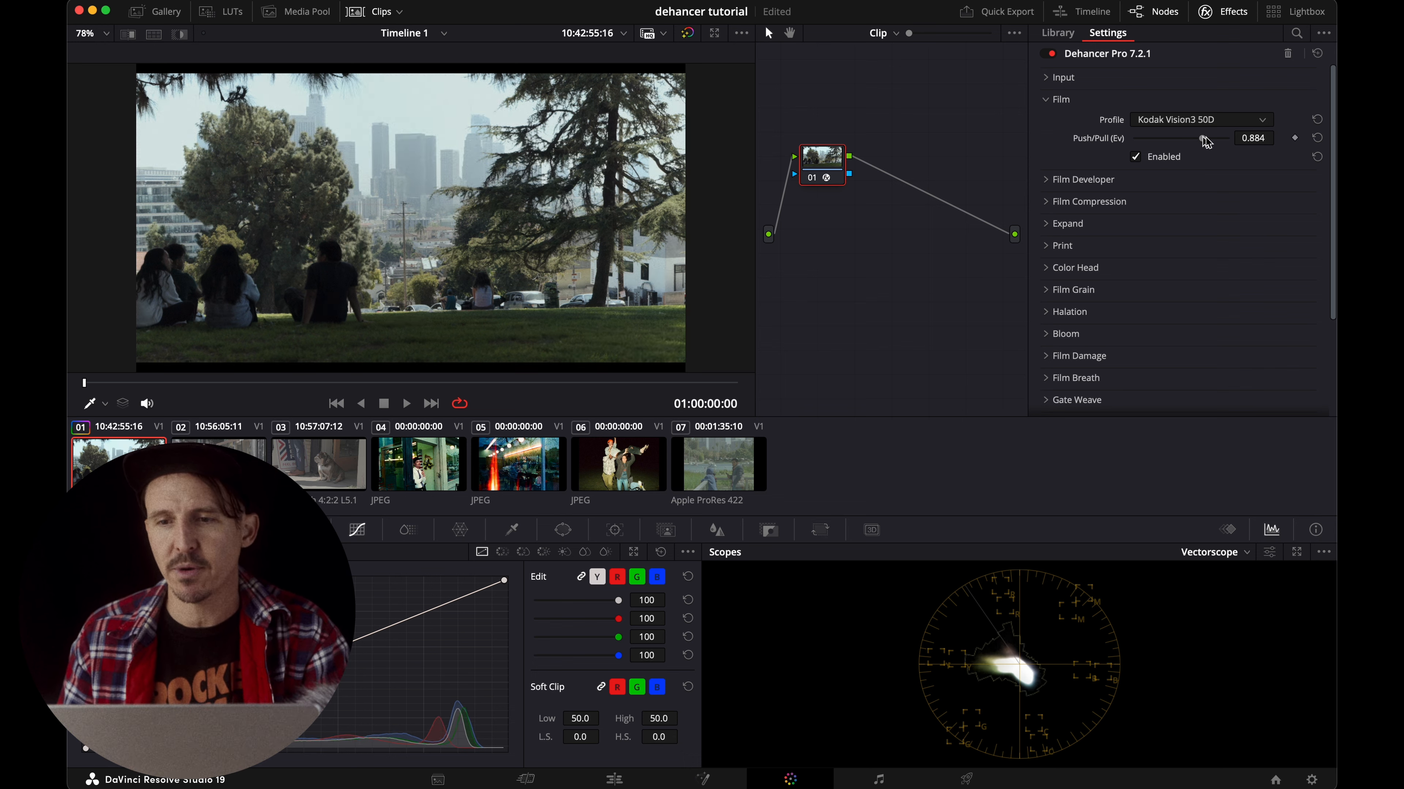
click(1049, 100)
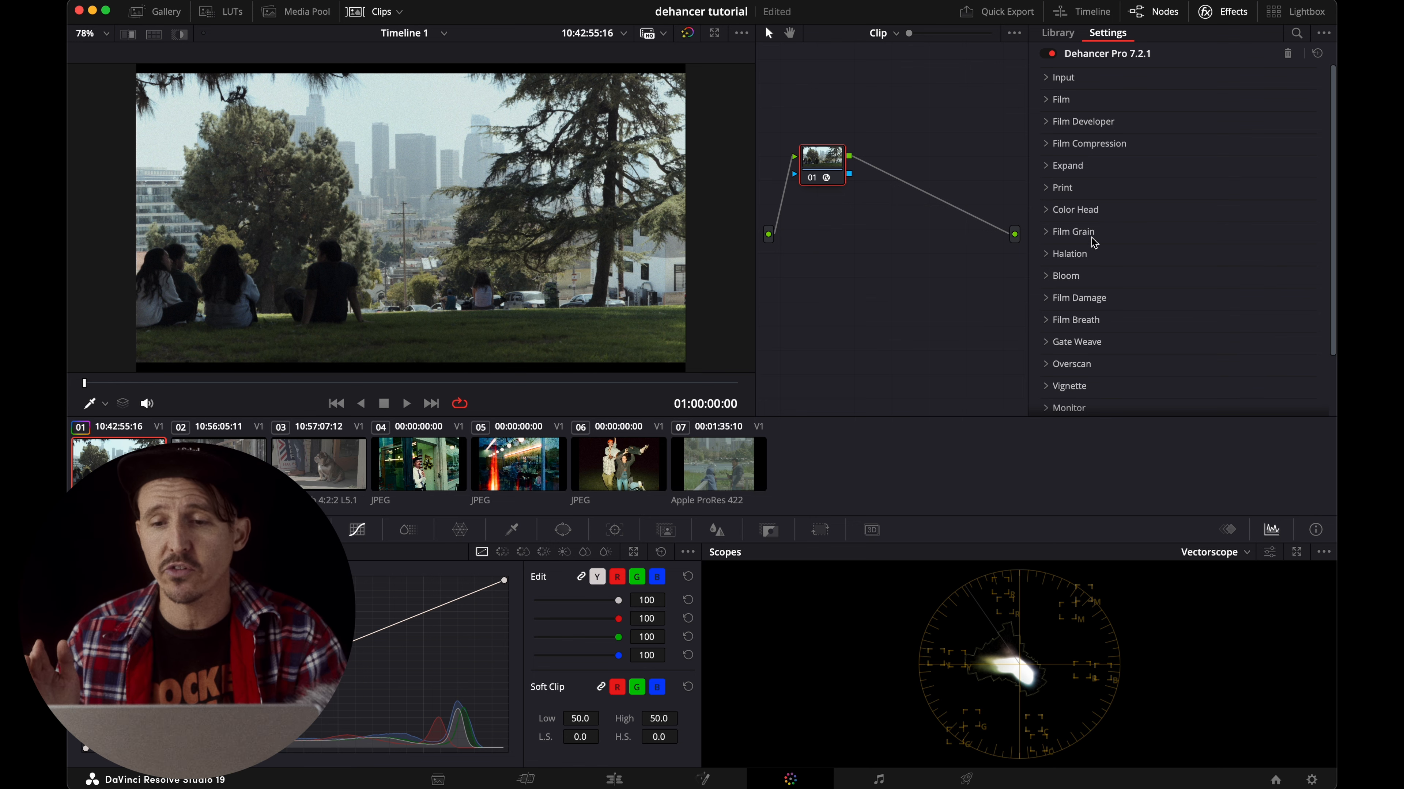
Expand the Expand section and raise its Black Point to 3.64.
scroll(1091, 243, down, 3)
scroll(1083, 263, up, 3)
click(1078, 165)
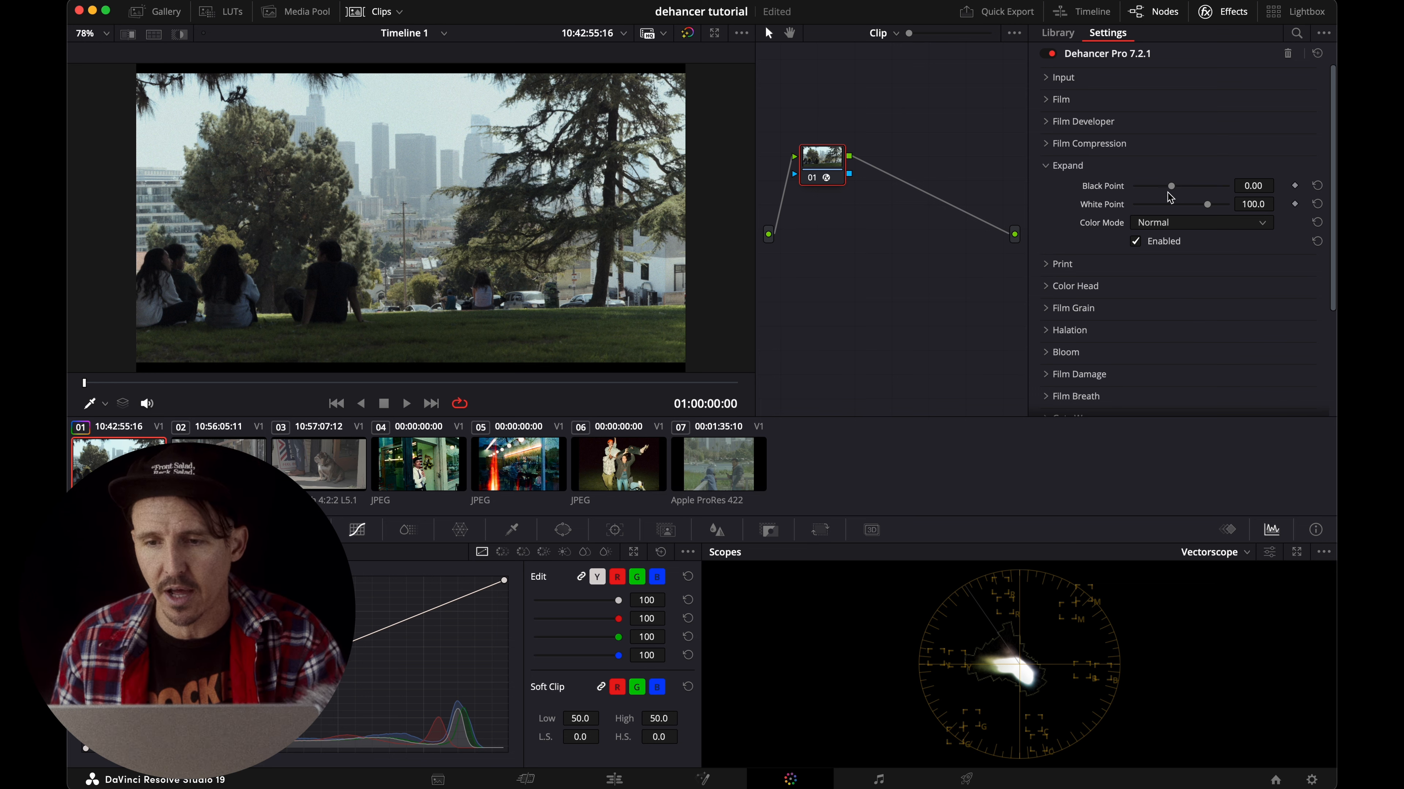
mouse_move(1172, 193)
mouse_down()
mouse_move(1194, 184)
mouse_move(1179, 191)
mouse_up()
Switch the scope to Waveform and reset its view settings.
click(1217, 552)
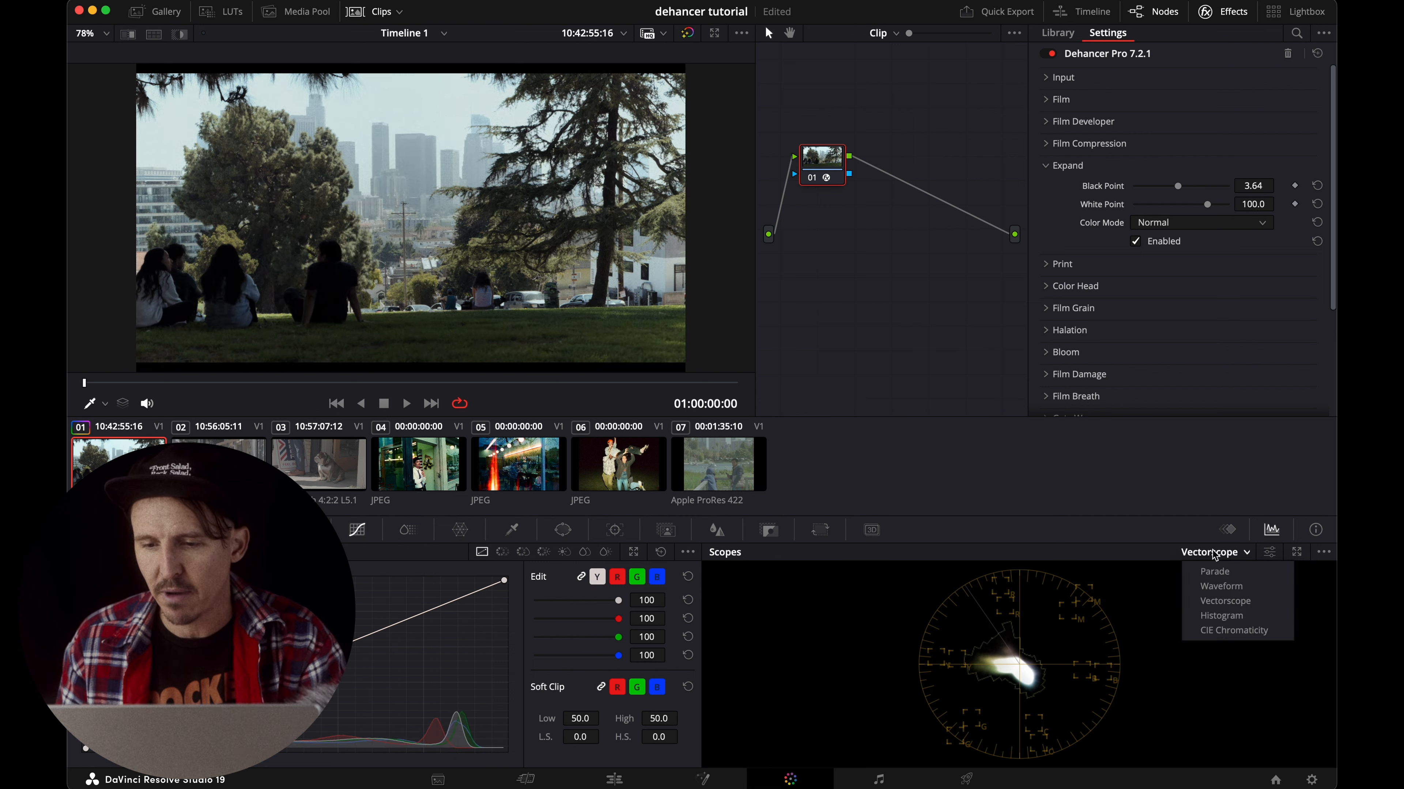
click(1221, 588)
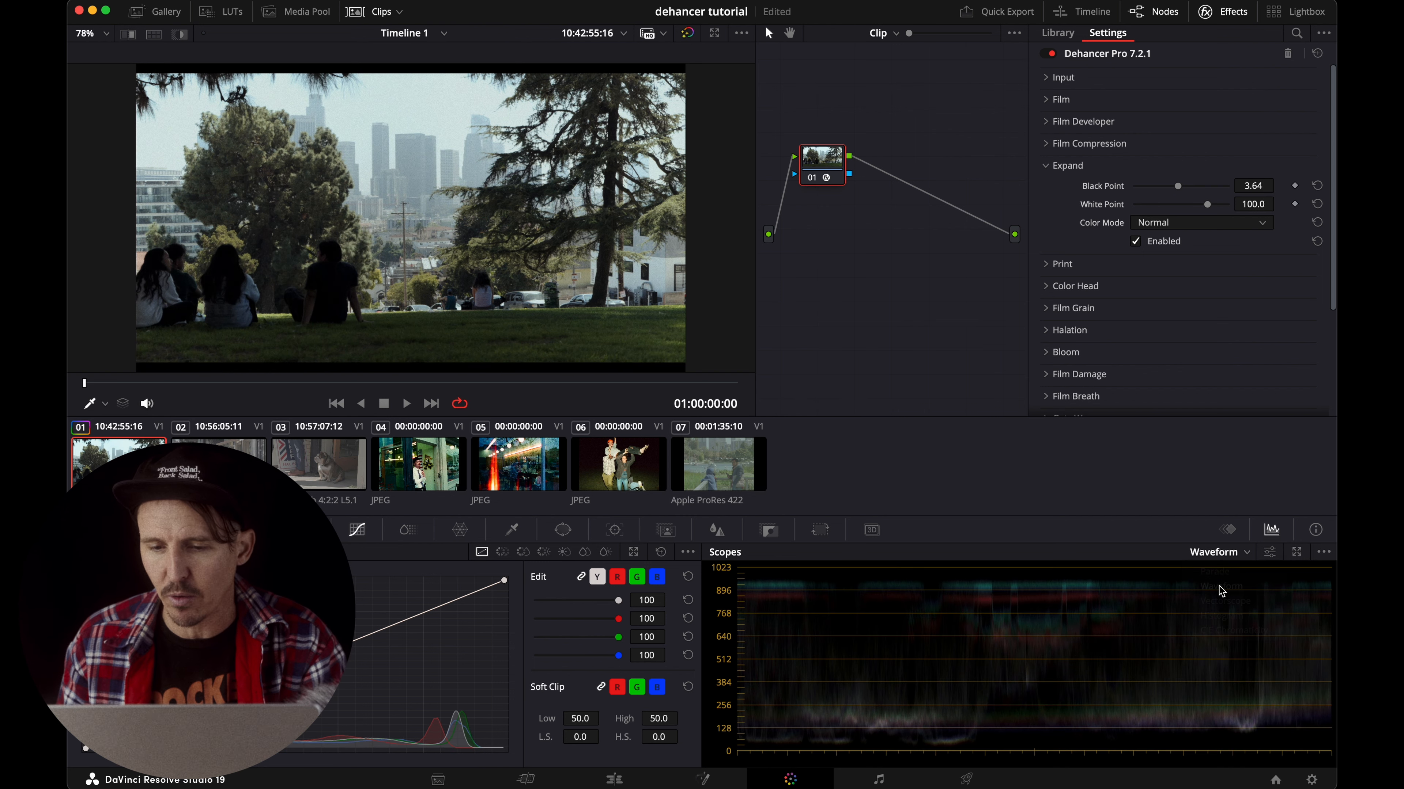
click(1271, 553)
click(1233, 739)
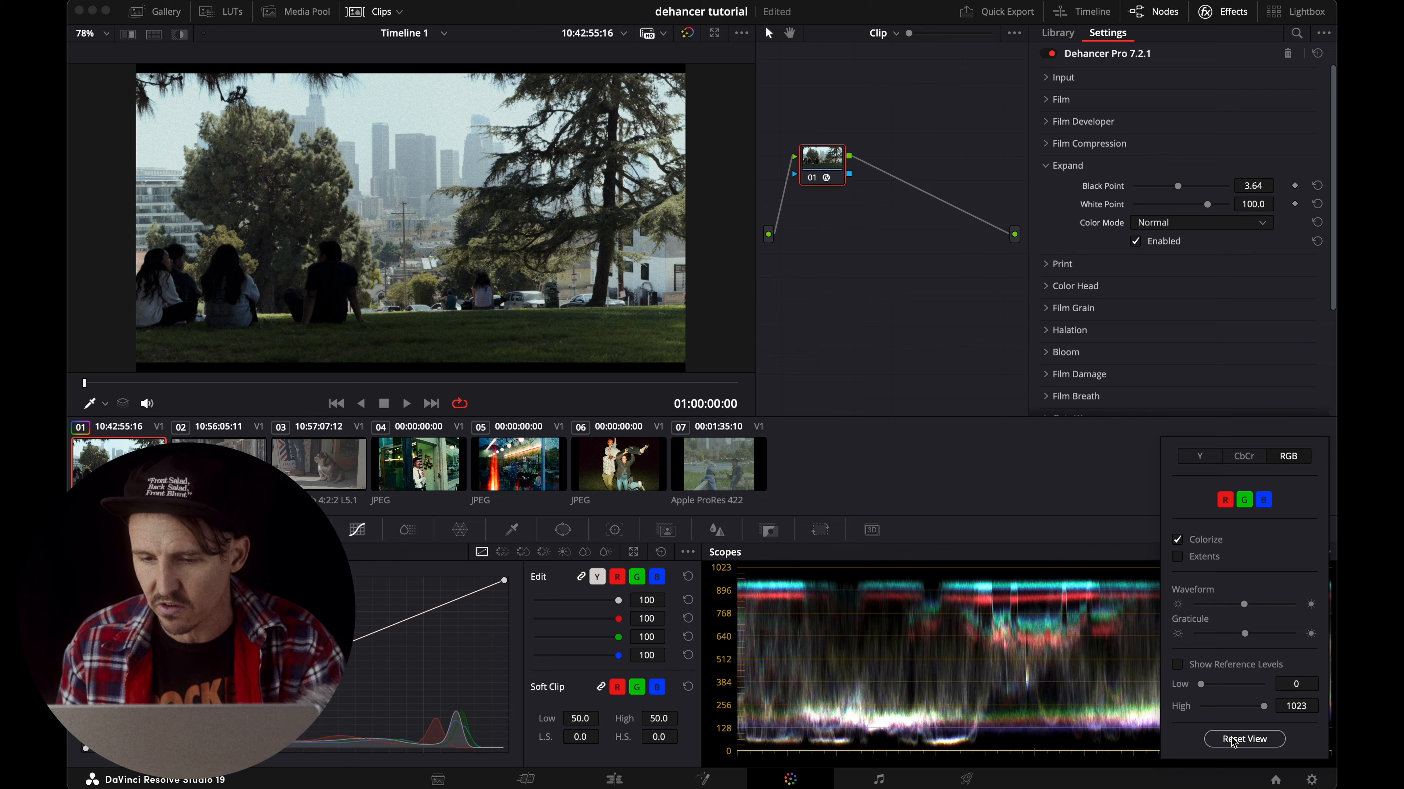
Set the Expand Black Point to 4.03, try a White Point of 91.4, and collapse the Expand section.
mouse_move(1178, 187)
mouse_down()
mouse_move(1151, 192)
mouse_move(1220, 188)
mouse_move(1165, 187)
mouse_move(1181, 196)
mouse_up()
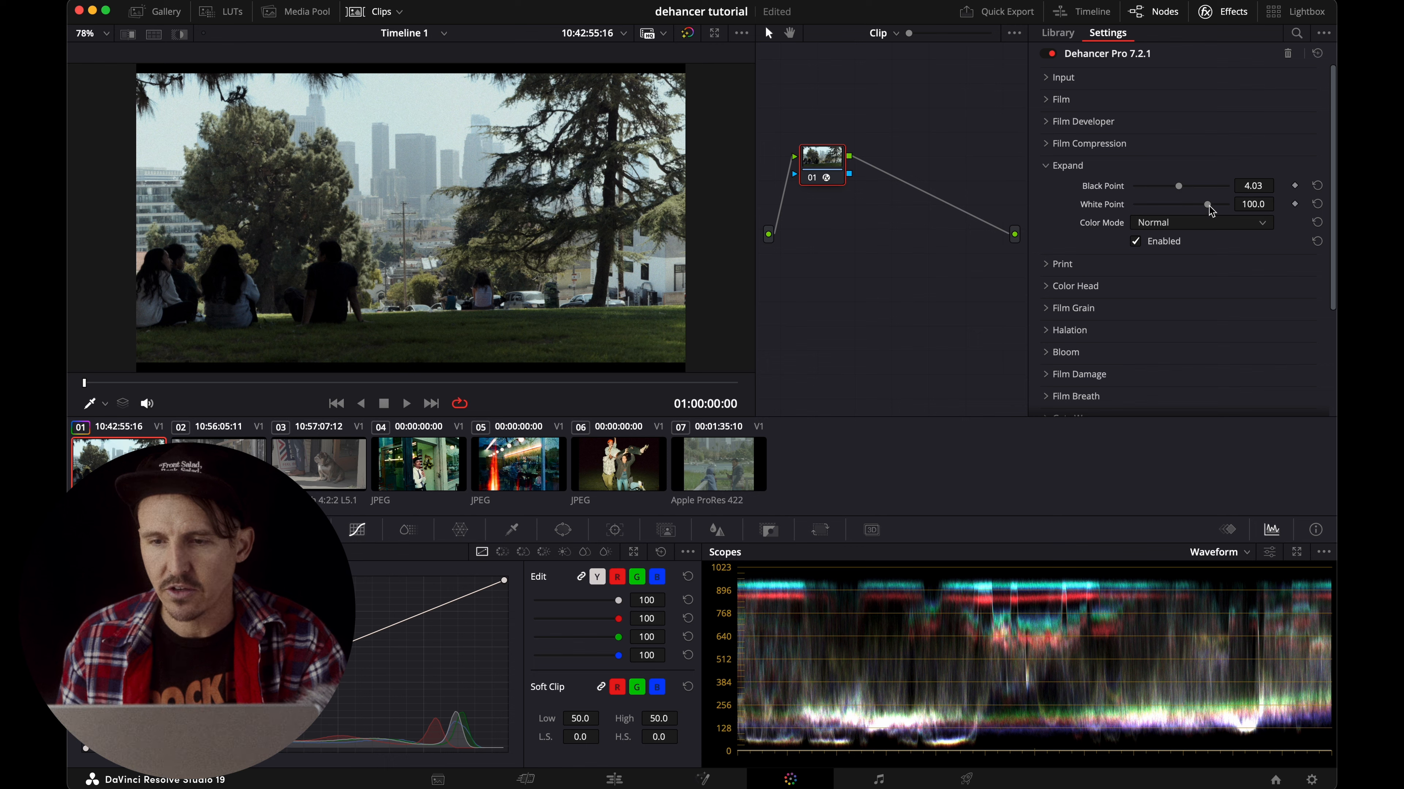
drag(1210, 210, 1219, 212)
mouse_move(1196, 210)
mouse_down()
mouse_move(1156, 210)
mouse_move(1202, 209)
mouse_up()
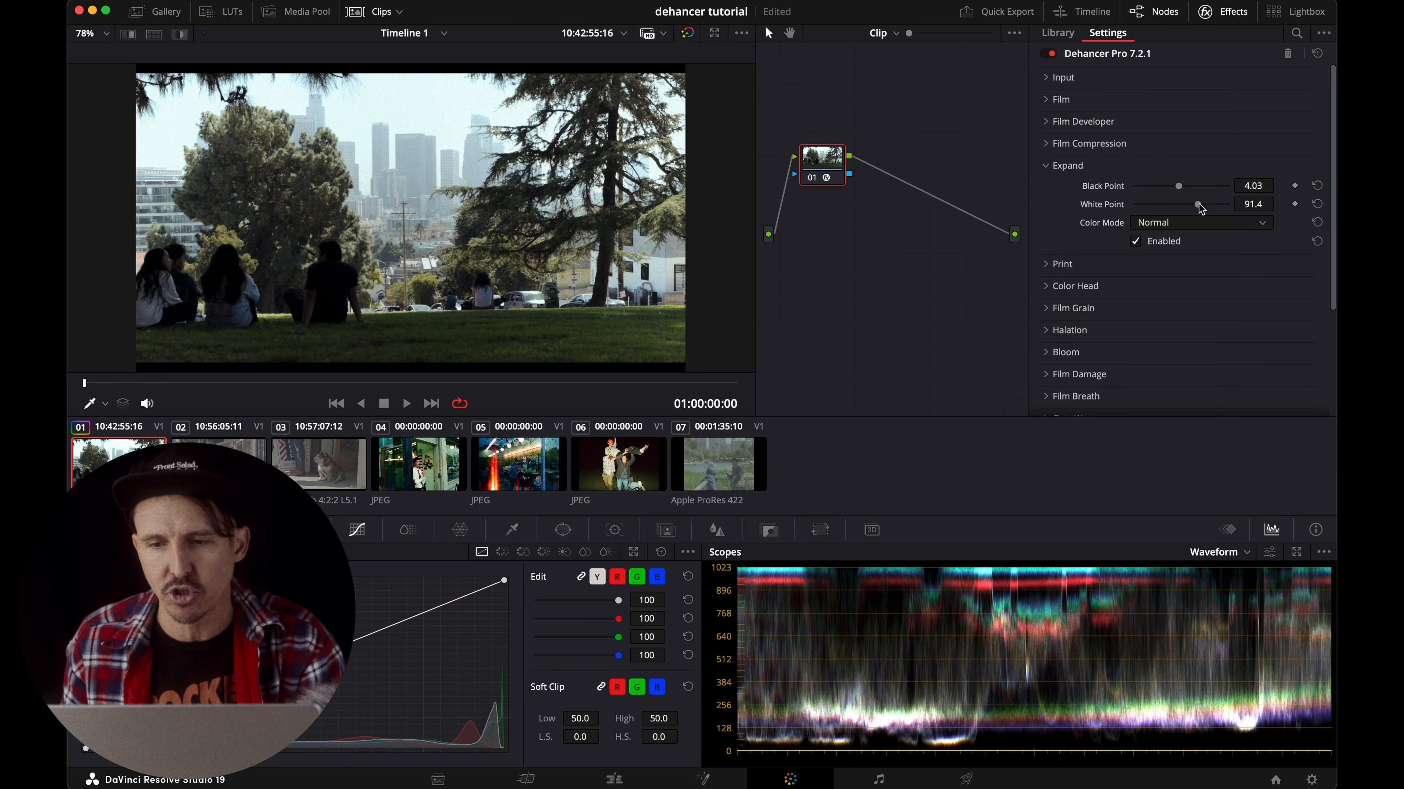
click(1068, 166)
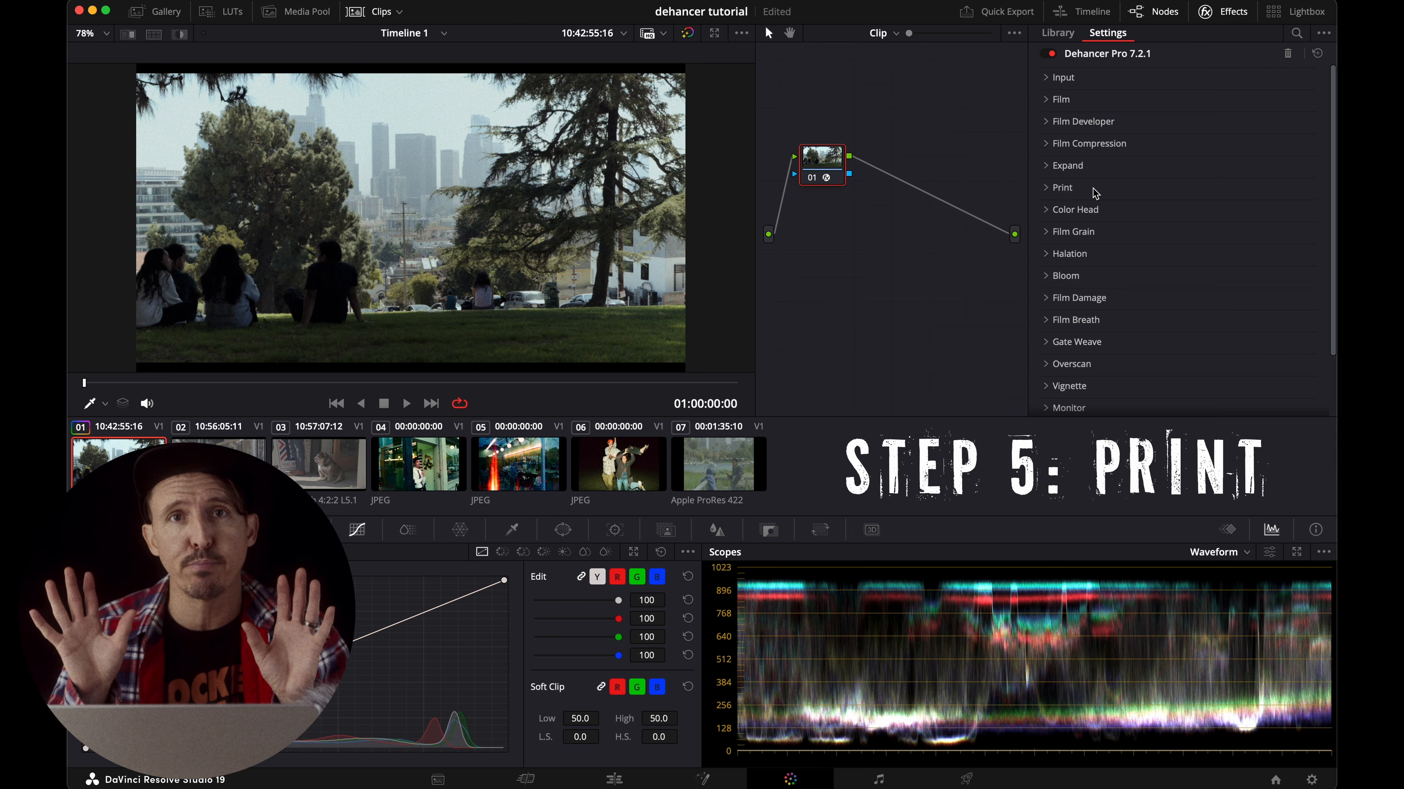
Compare the Kodak 2383 Print Film, Cineon Film Log and Linear print profiles, and select Kodak Endura Glossy Paper.
click(1056, 188)
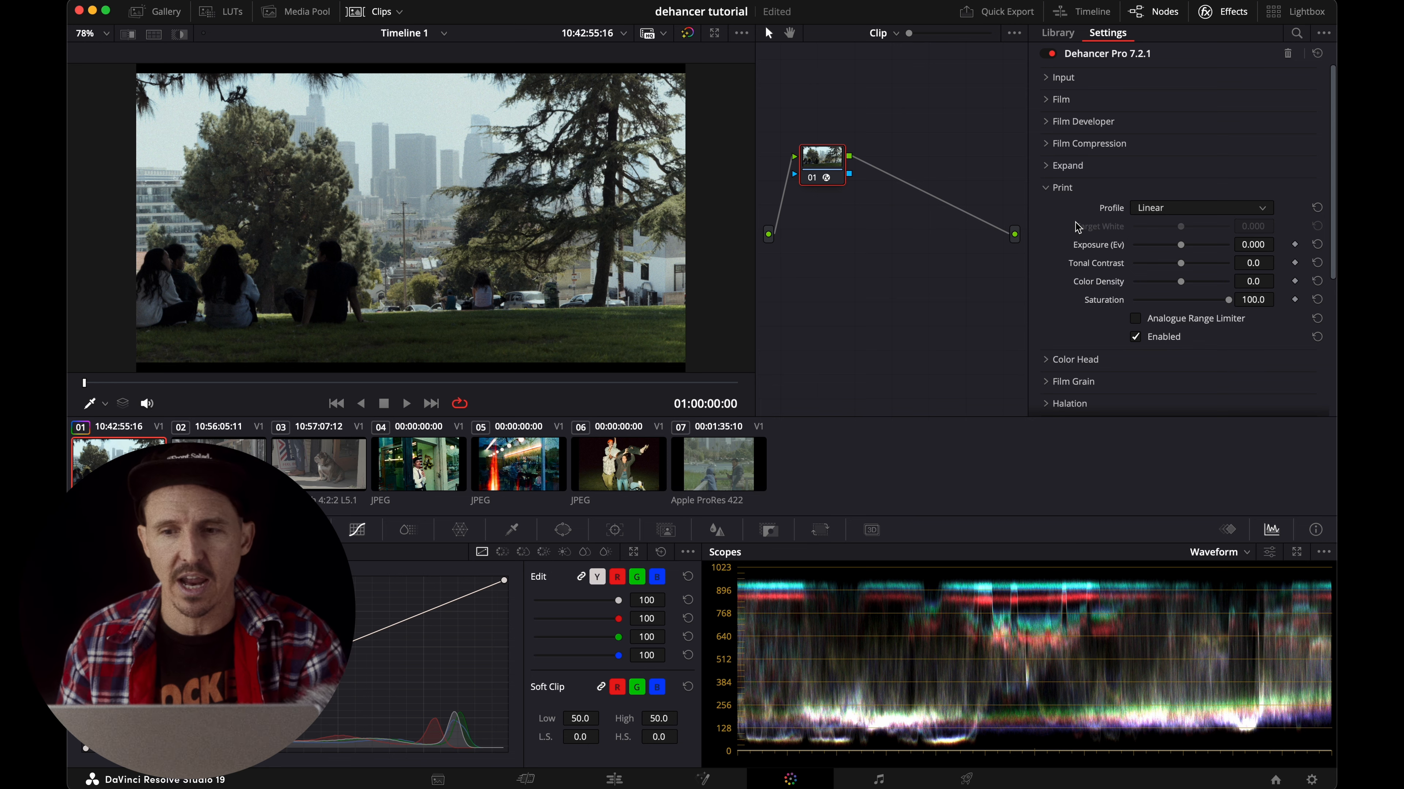
click(1143, 211)
click(1182, 259)
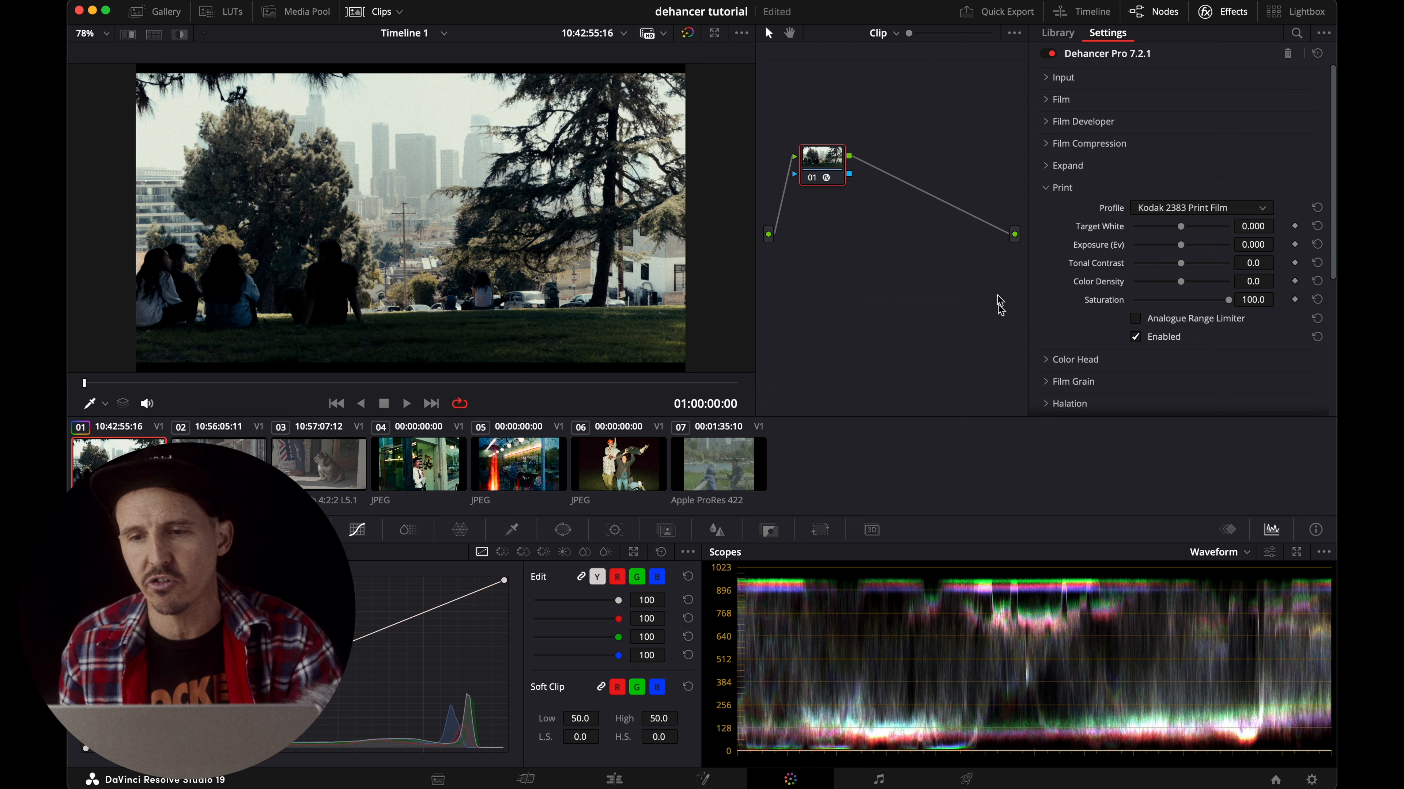
click(1157, 208)
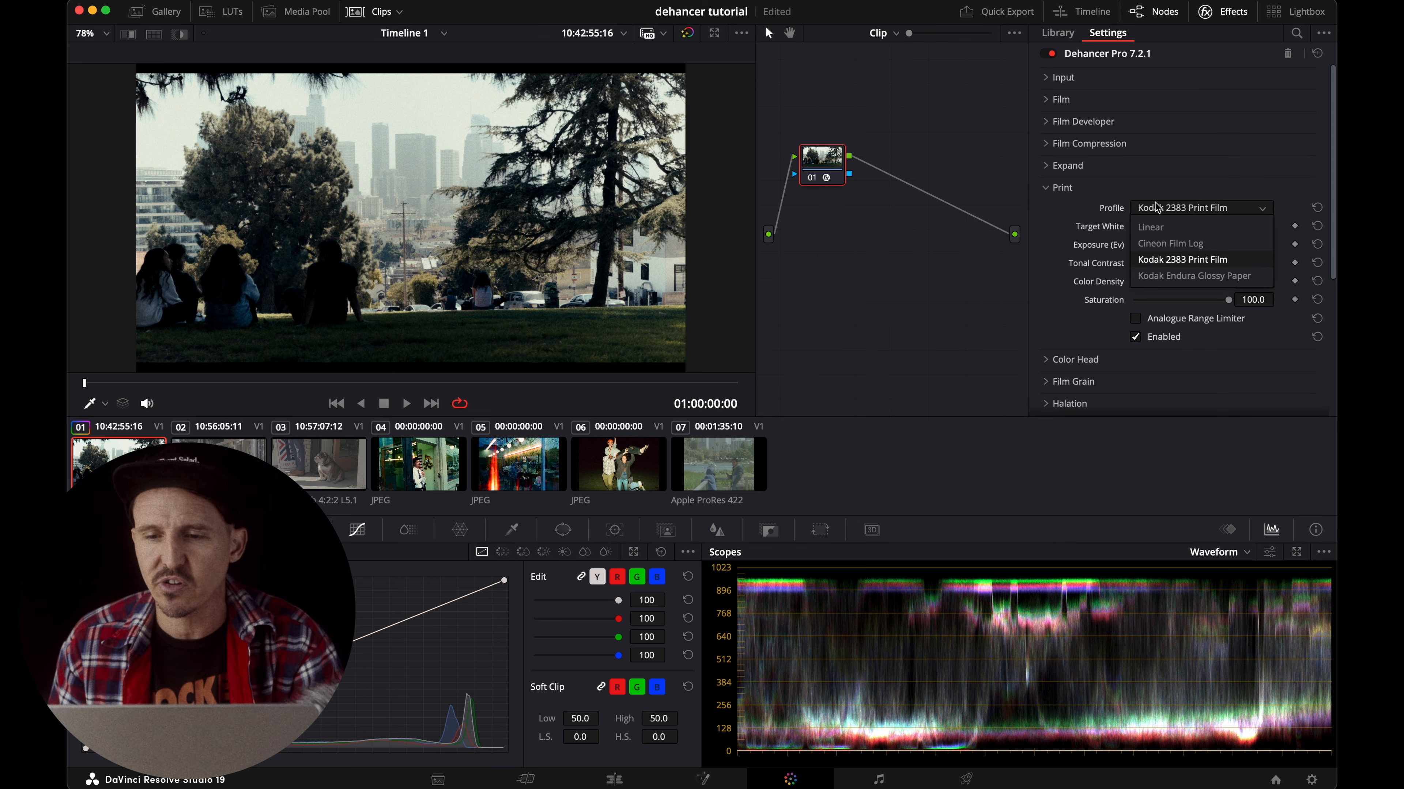
click(1158, 244)
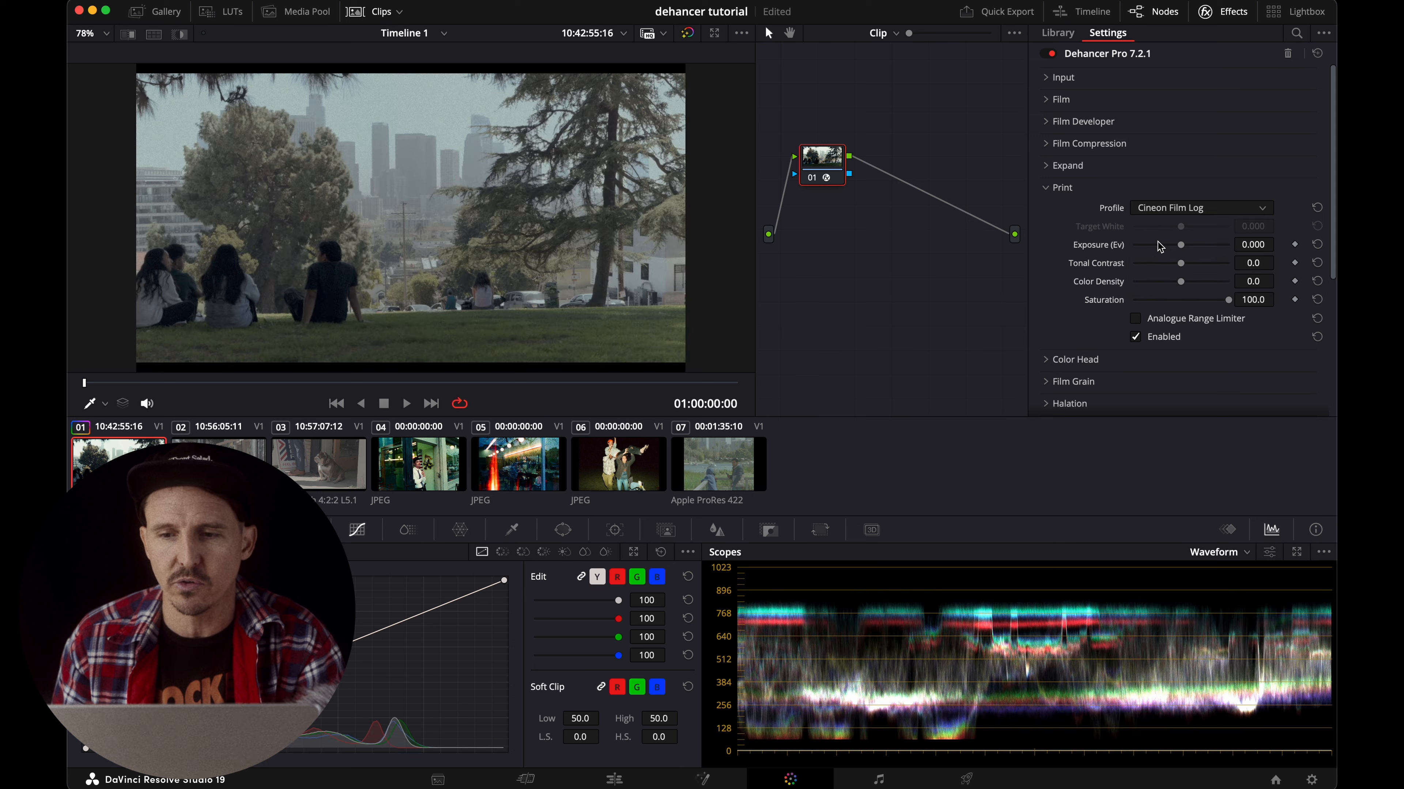
click(1159, 209)
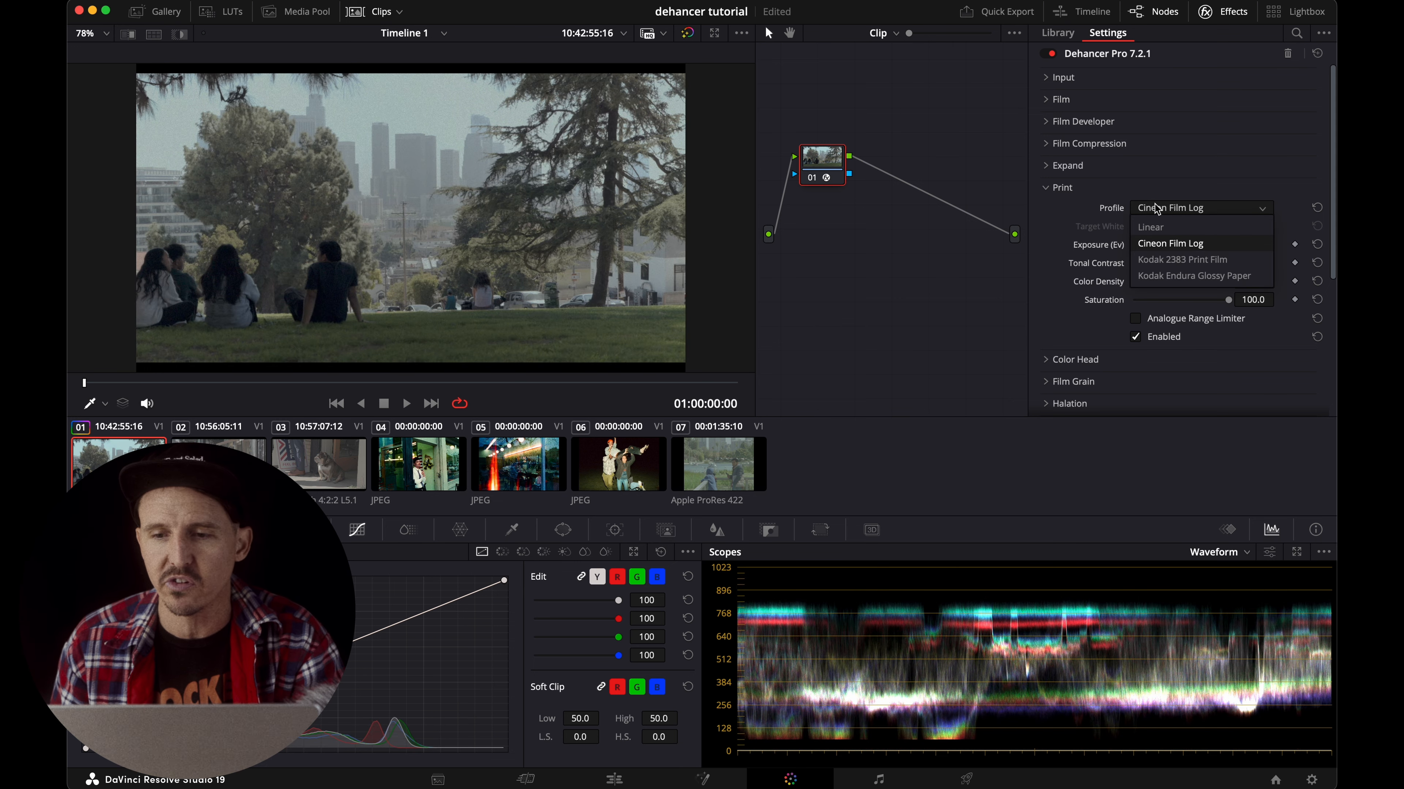
click(1158, 225)
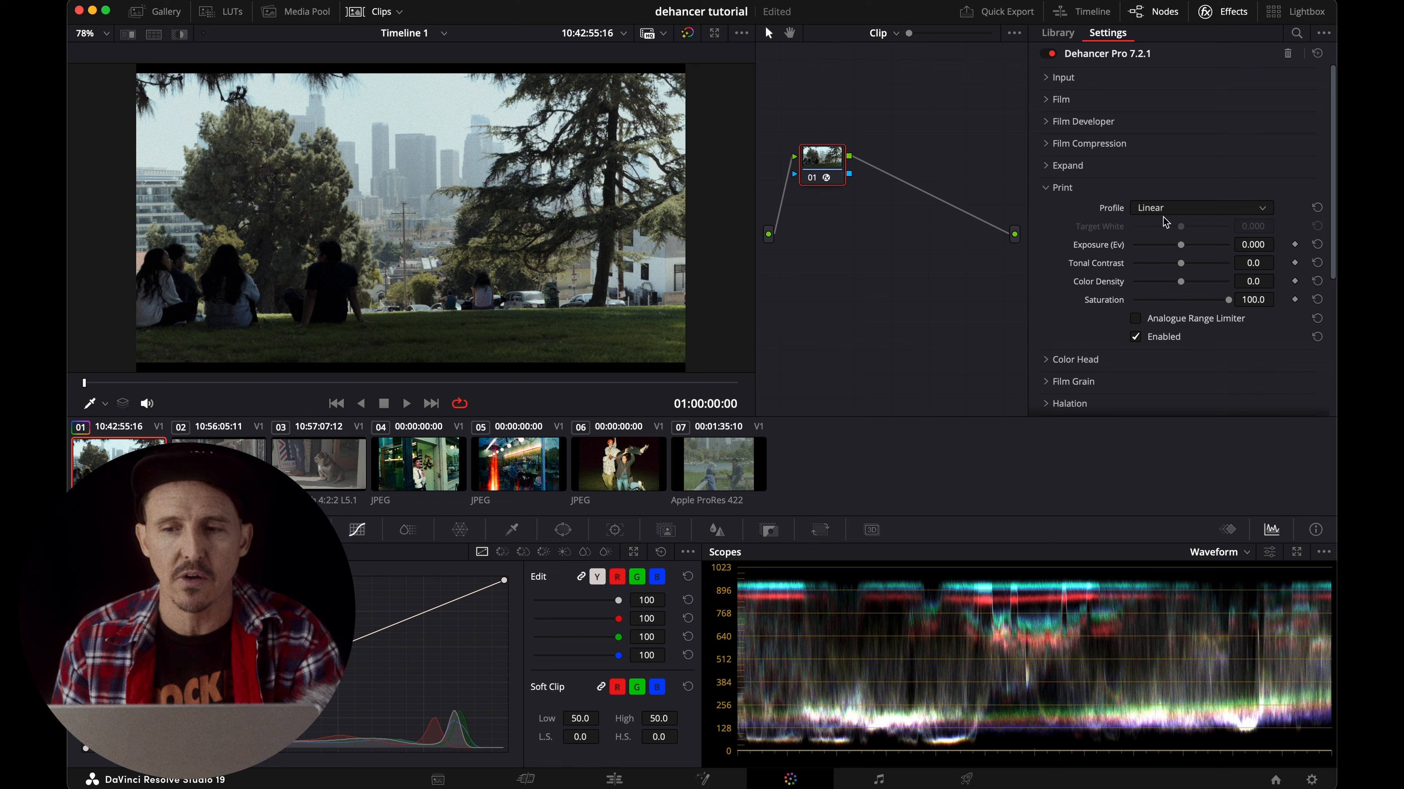
click(1162, 206)
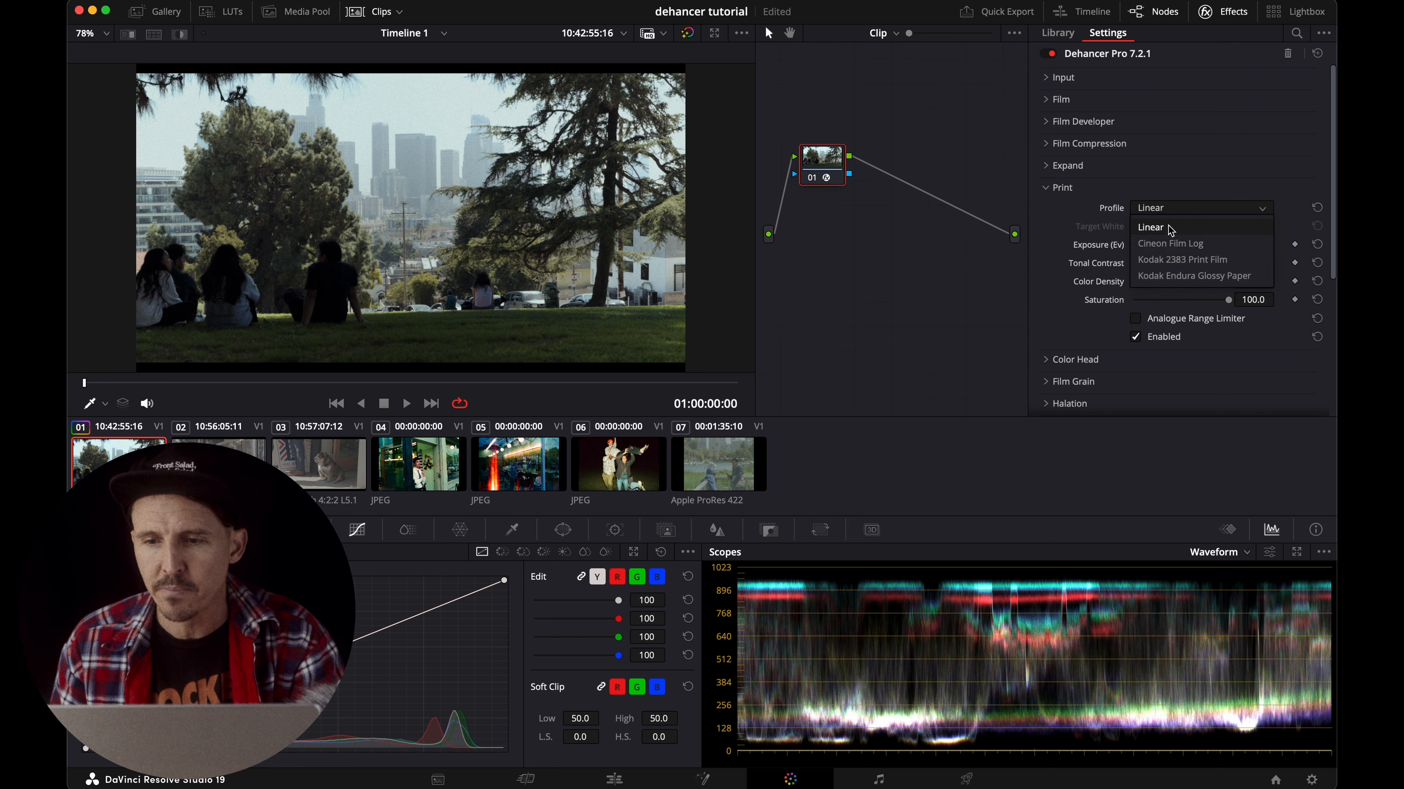
click(1184, 277)
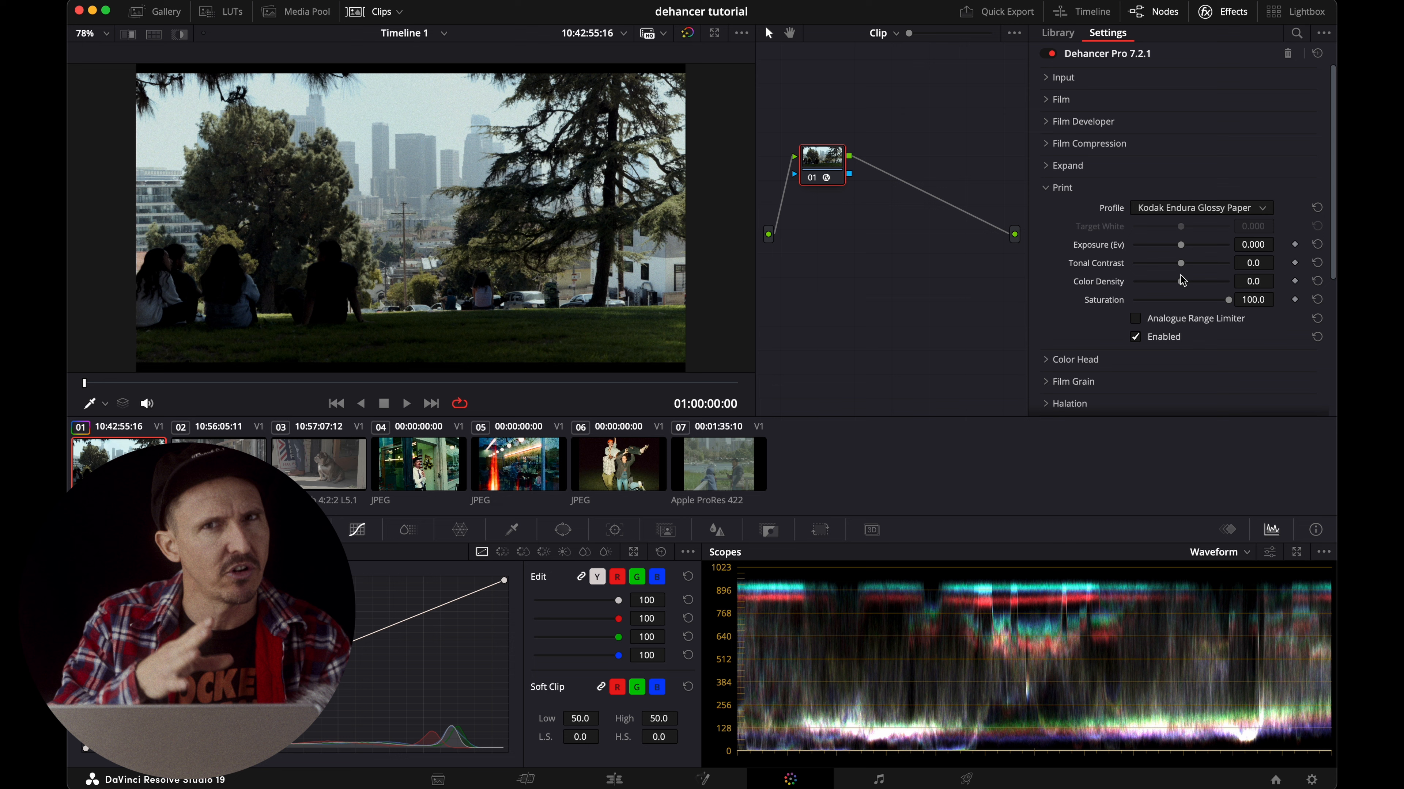
Select the Kodak 2383 Print Film print profile and try a Target White of -0.078.
click(1170, 212)
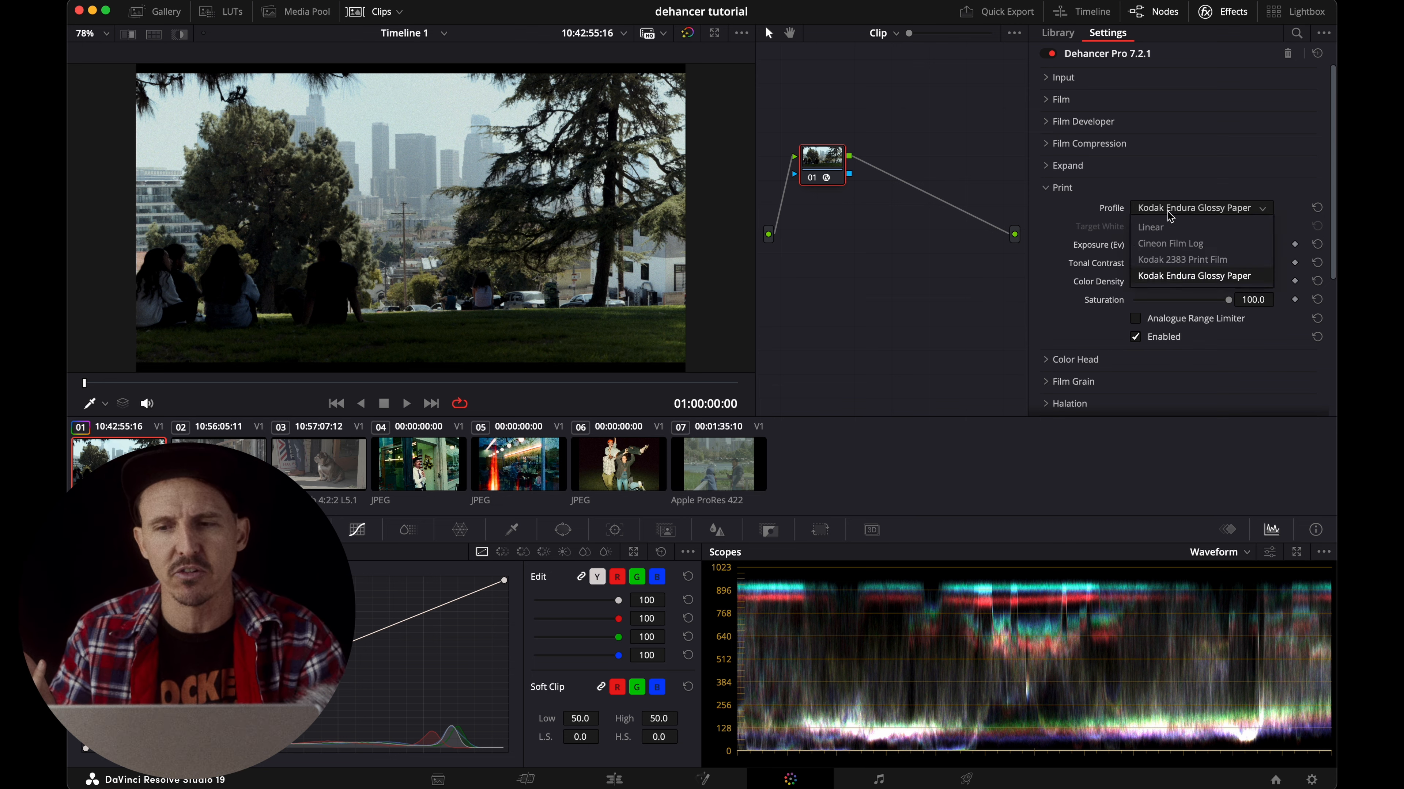
click(1180, 260)
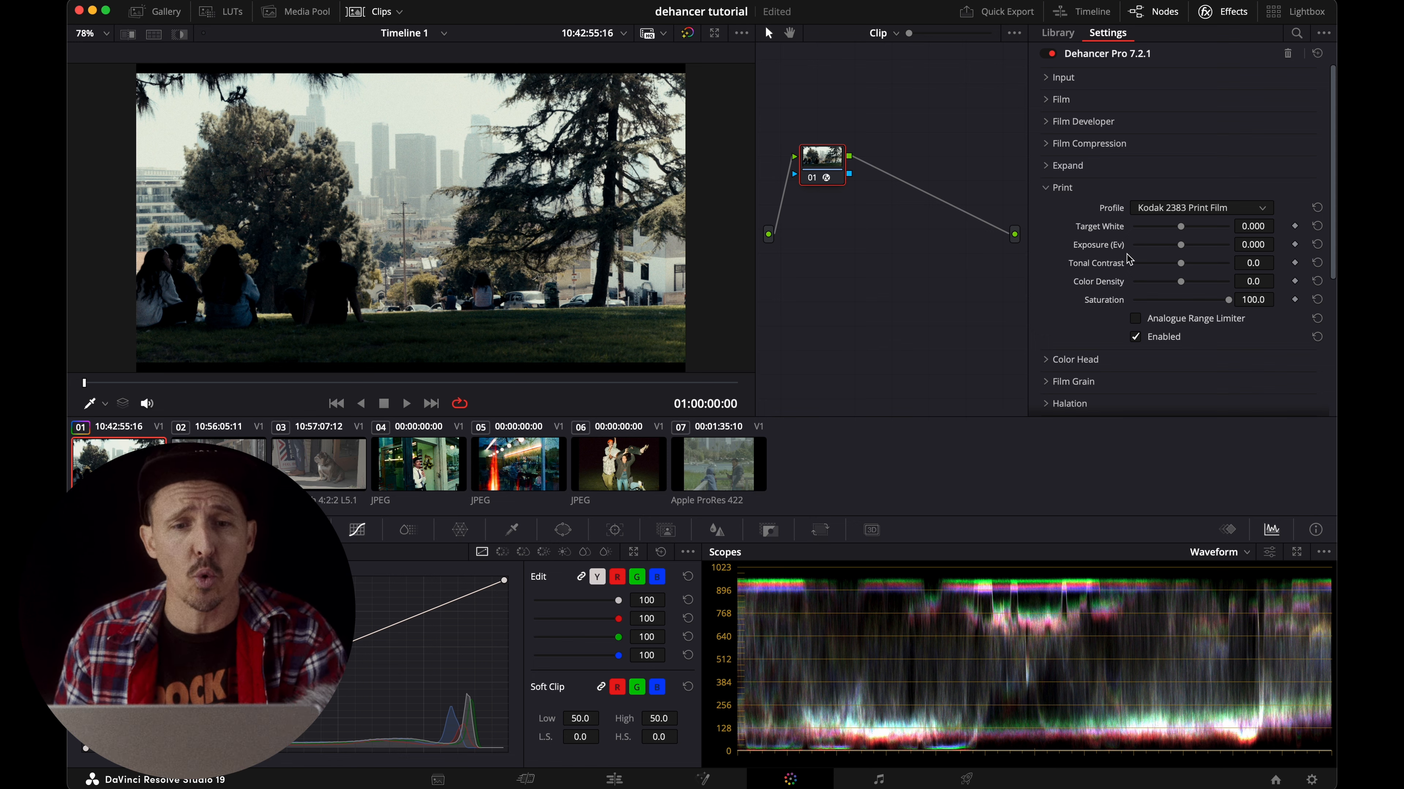
mouse_move(1181, 228)
mouse_down()
mouse_move(1203, 233)
mouse_move(1182, 234)
mouse_up()
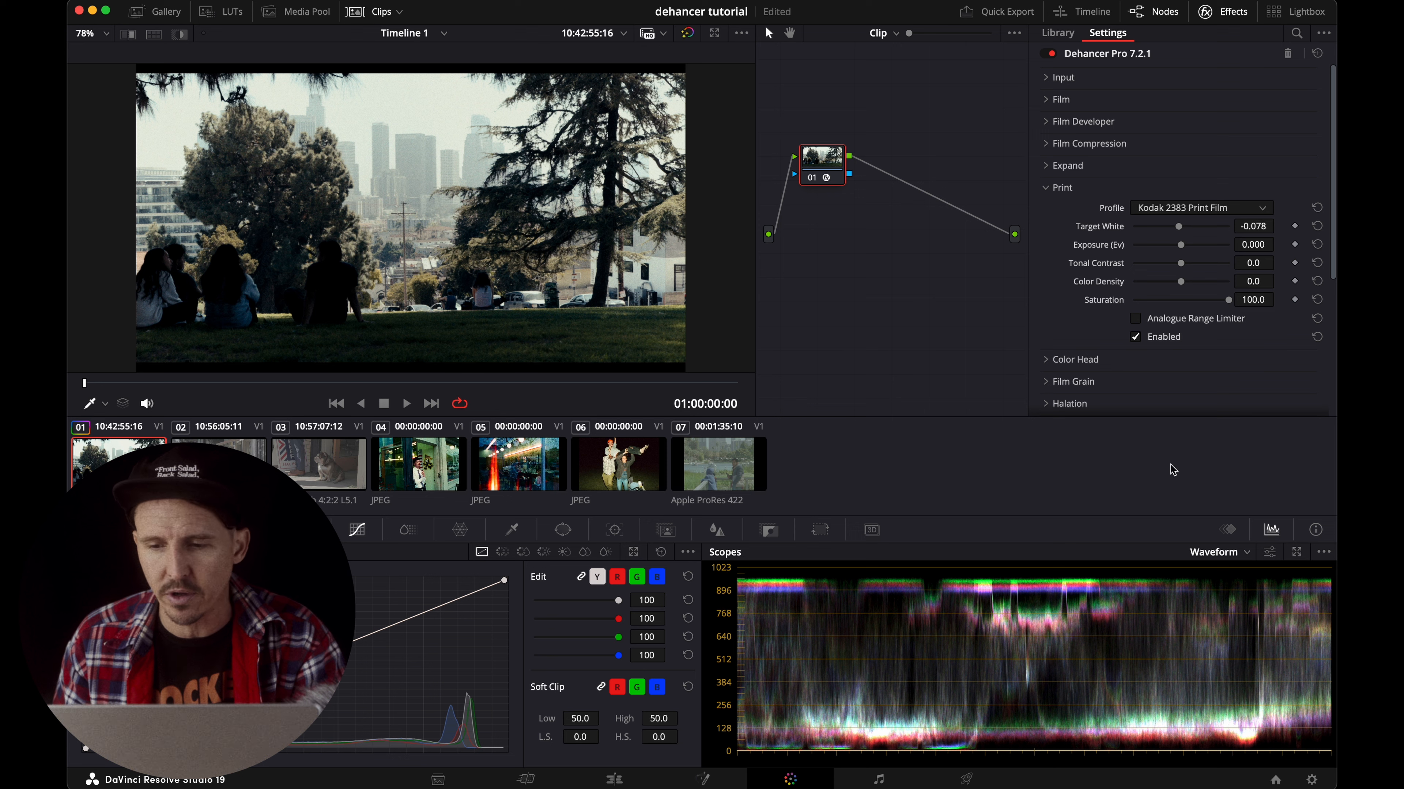
Switch the scope to Vectorscope and try a Print Target White of -0.264.
click(1224, 552)
click(1229, 597)
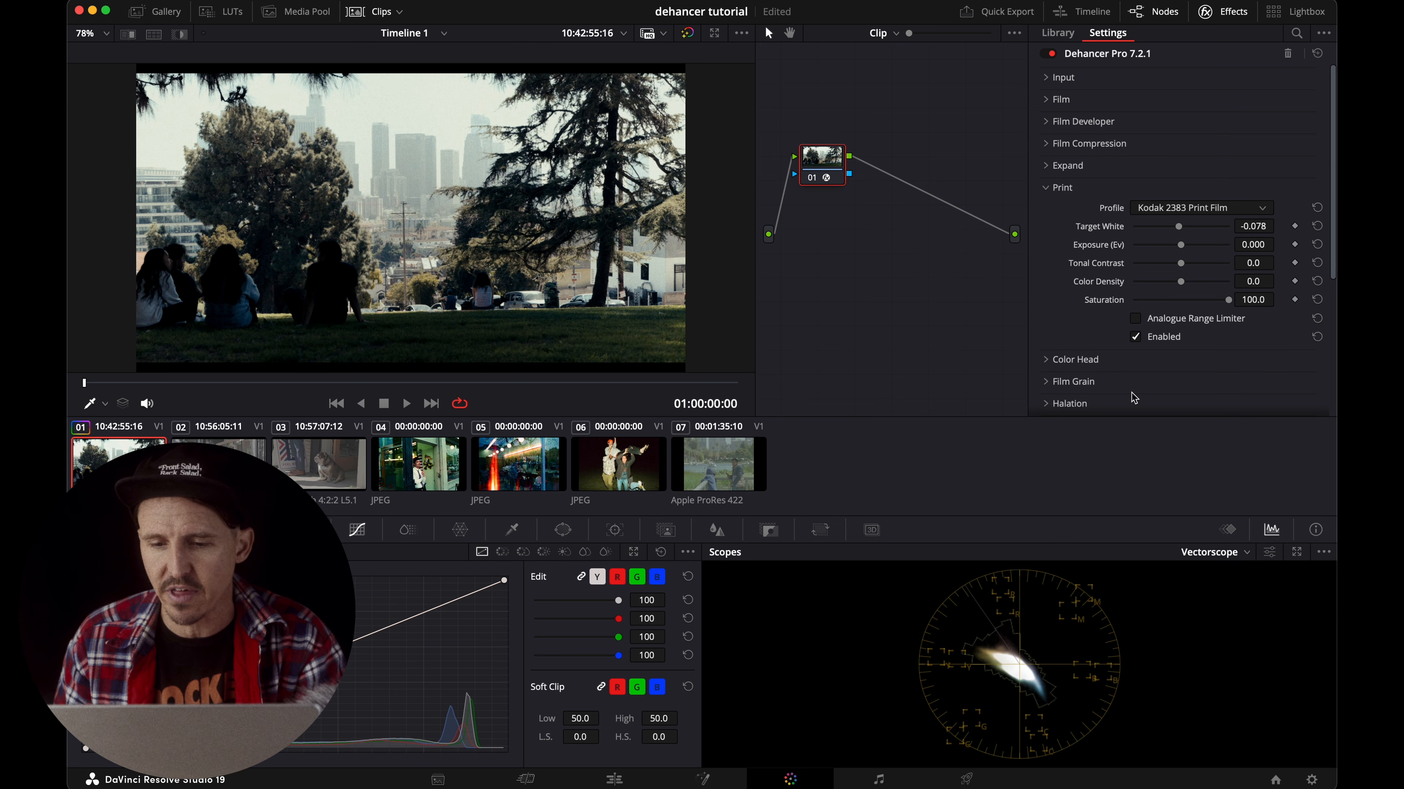
drag(1179, 227, 1176, 229)
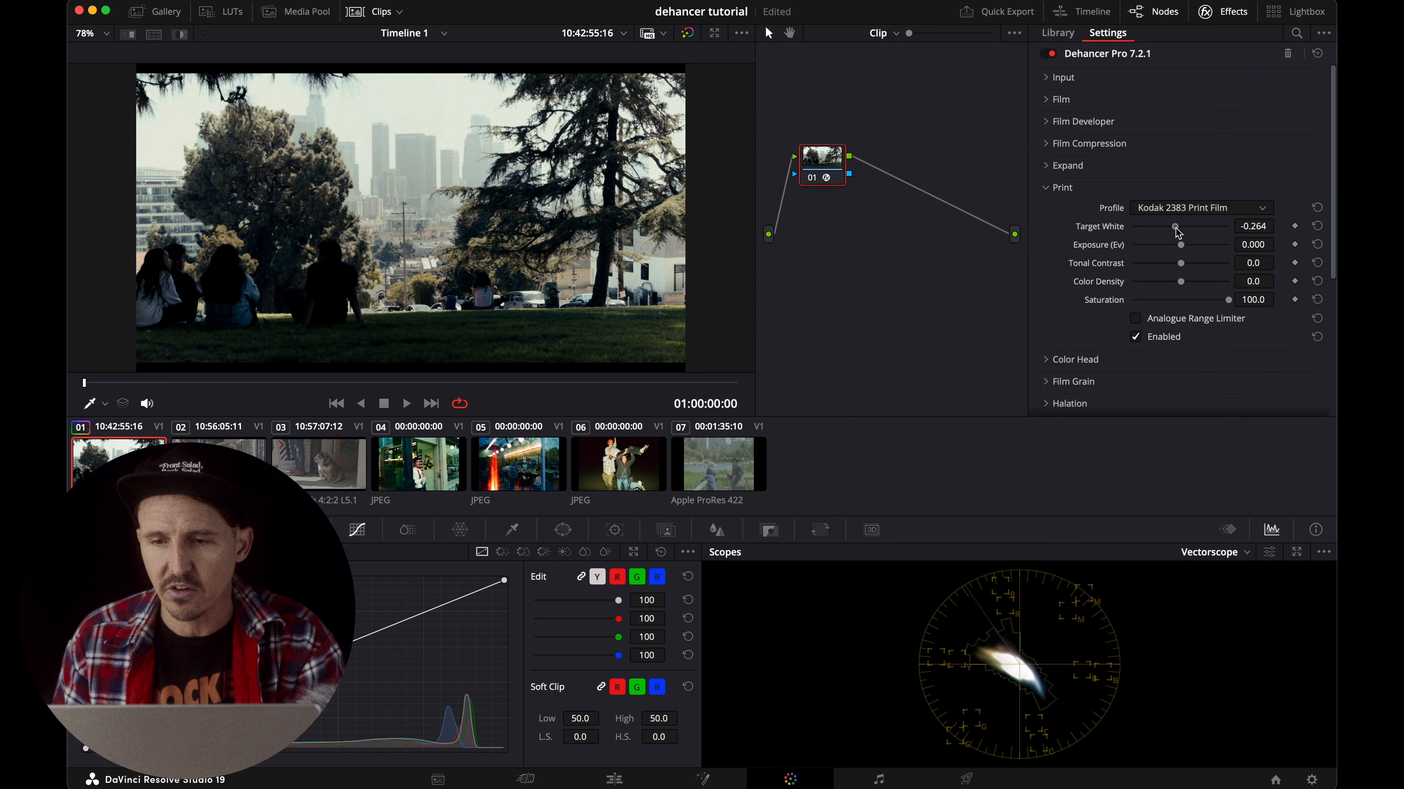
Compare the Linear print profile, return to Kodak 2383 Print Film, and reset Target White to 0.000.
click(1172, 209)
click(1167, 227)
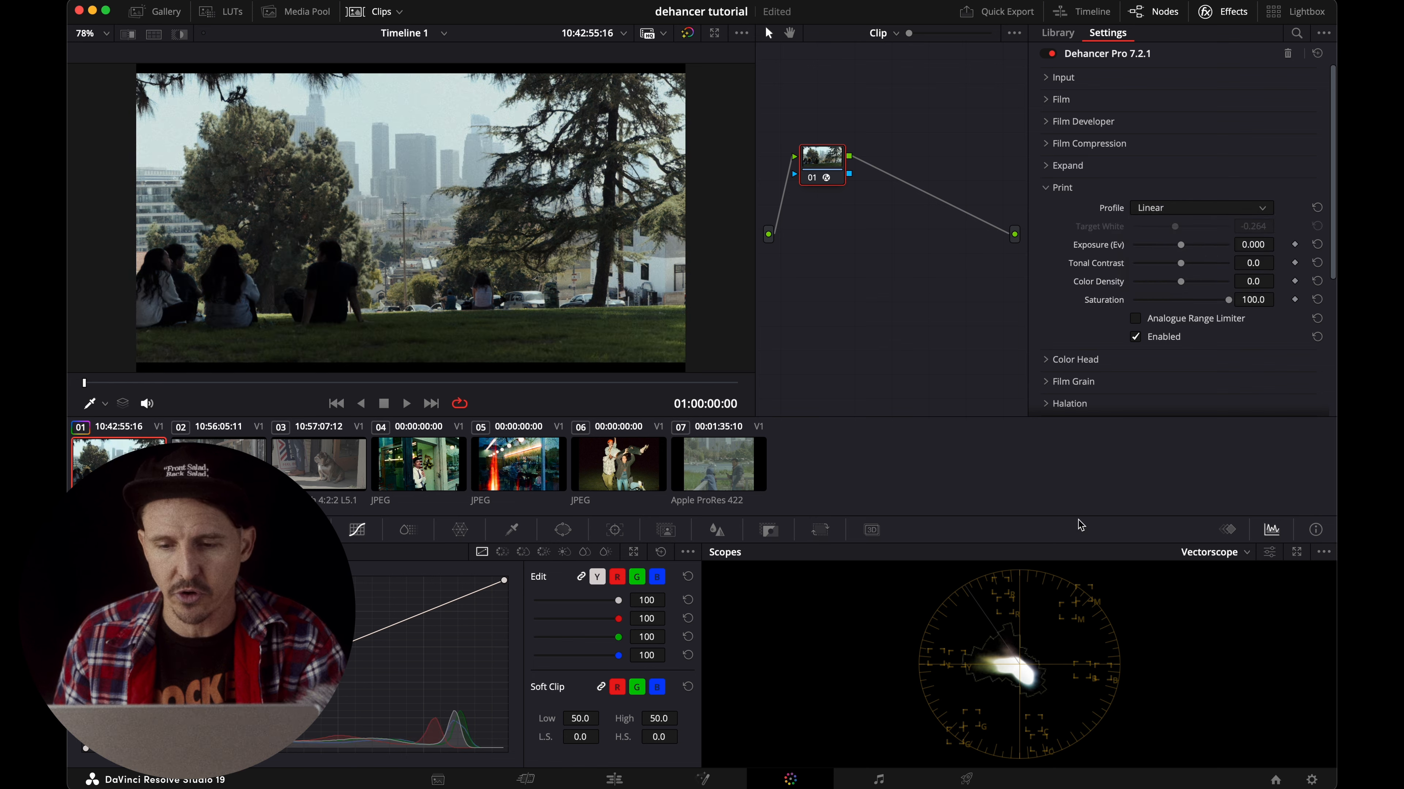
click(1150, 215)
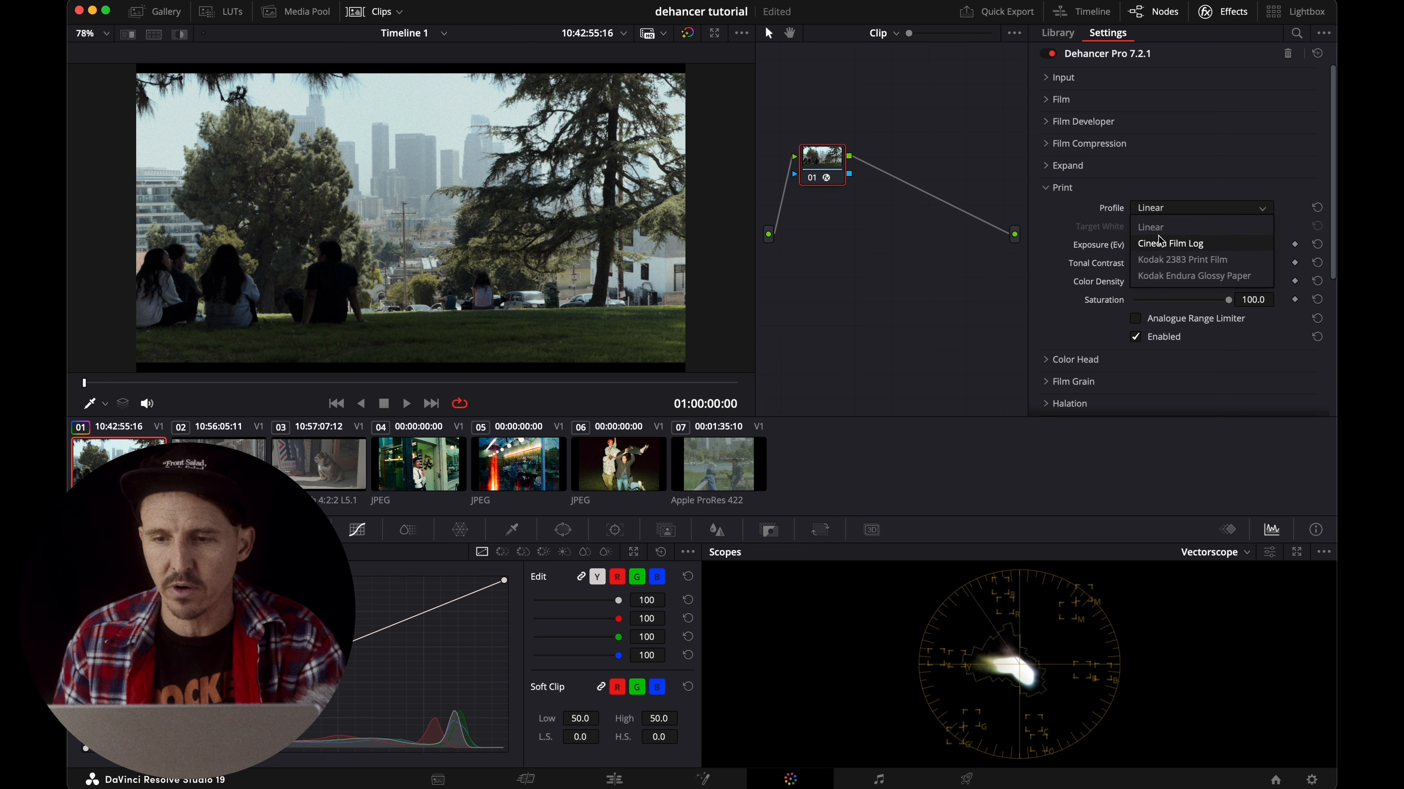
click(1161, 261)
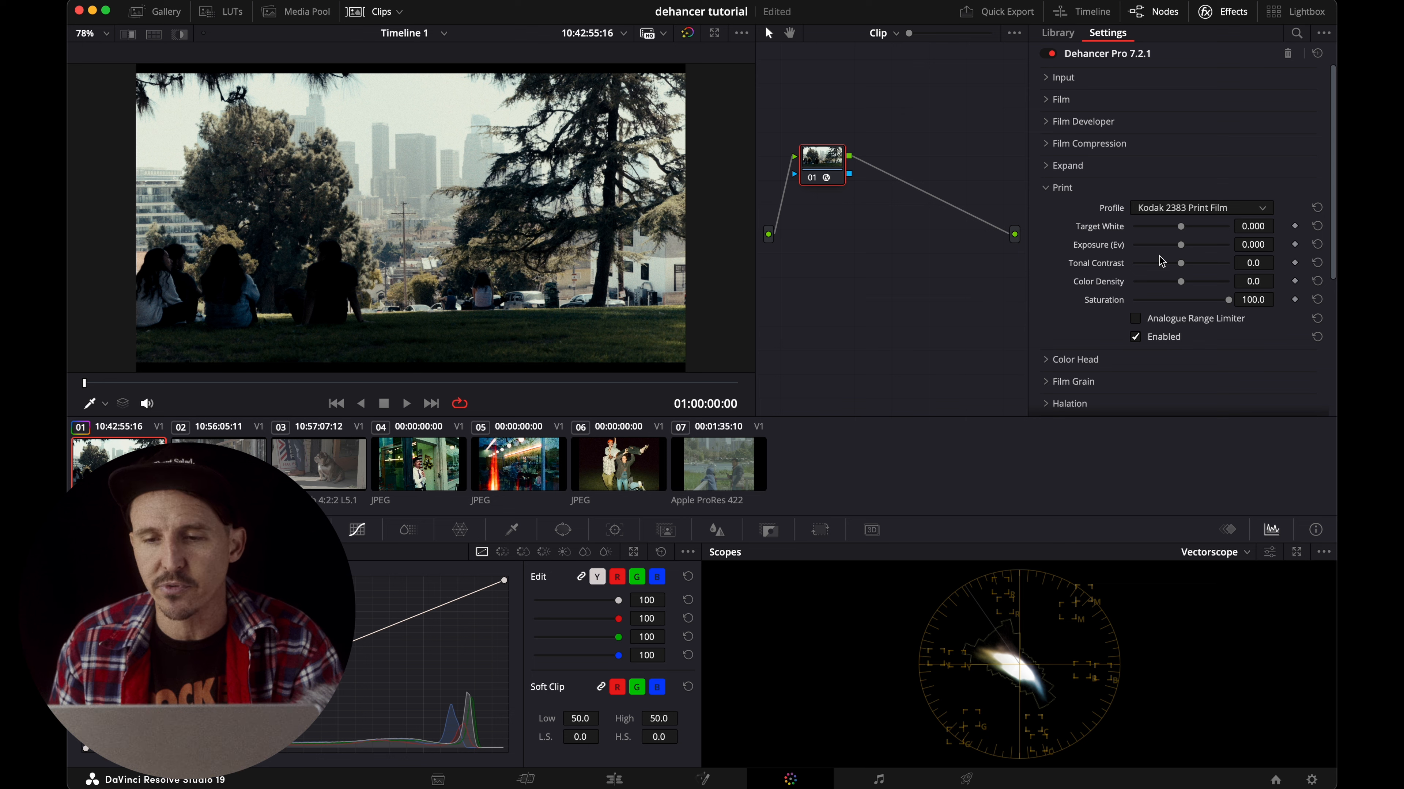
Set the Print Exposure to 0.488 and the Tonal Contrast to -5.0.
mouse_move(1181, 244)
mouse_down()
mouse_move(1196, 245)
mouse_move(1182, 268)
mouse_up()
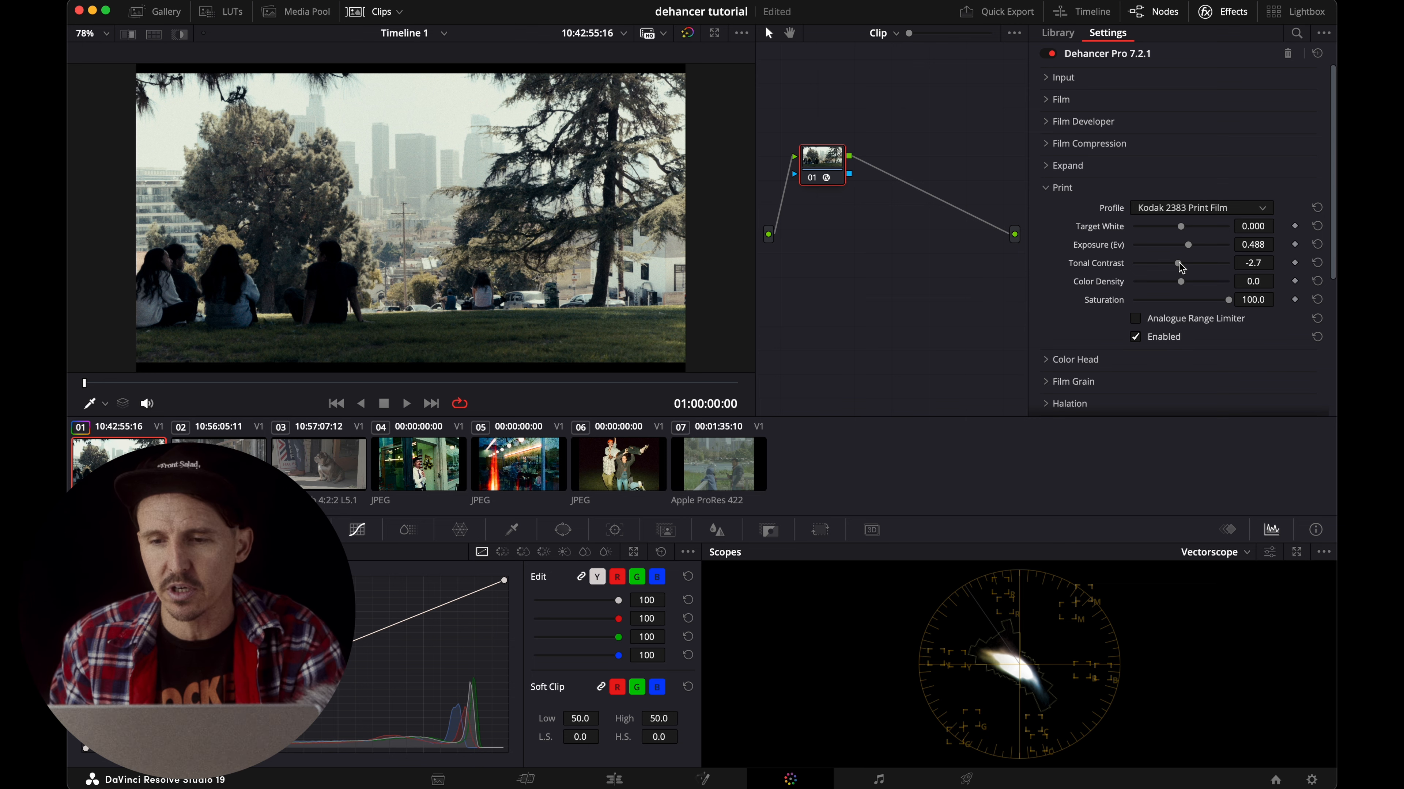
mouse_move(1180, 268)
mouse_down()
mouse_move(1194, 269)
mouse_move(1179, 267)
mouse_move(1185, 258)
mouse_up()
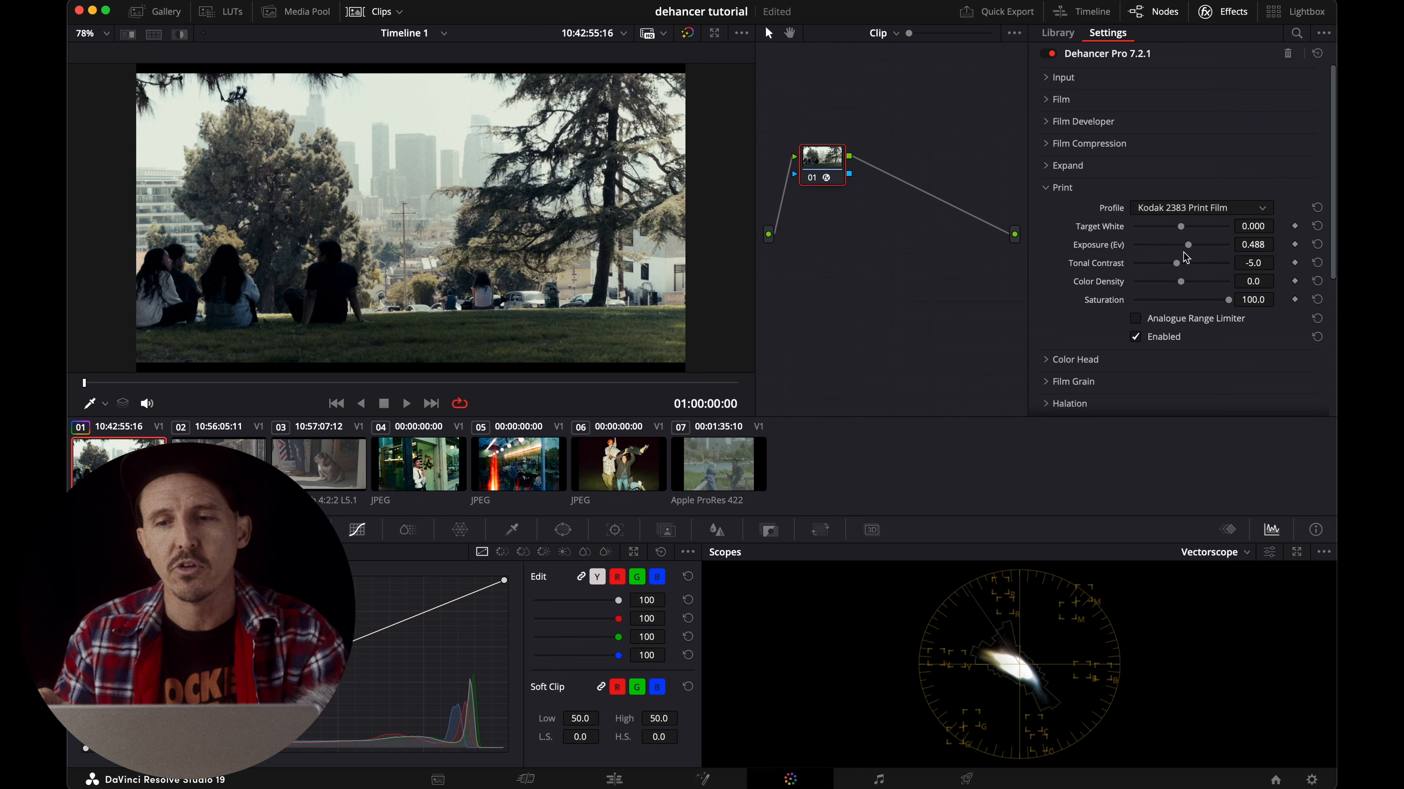
Expand the Film section and disable both the Film and Print stages to compare the image without them.
click(1045, 99)
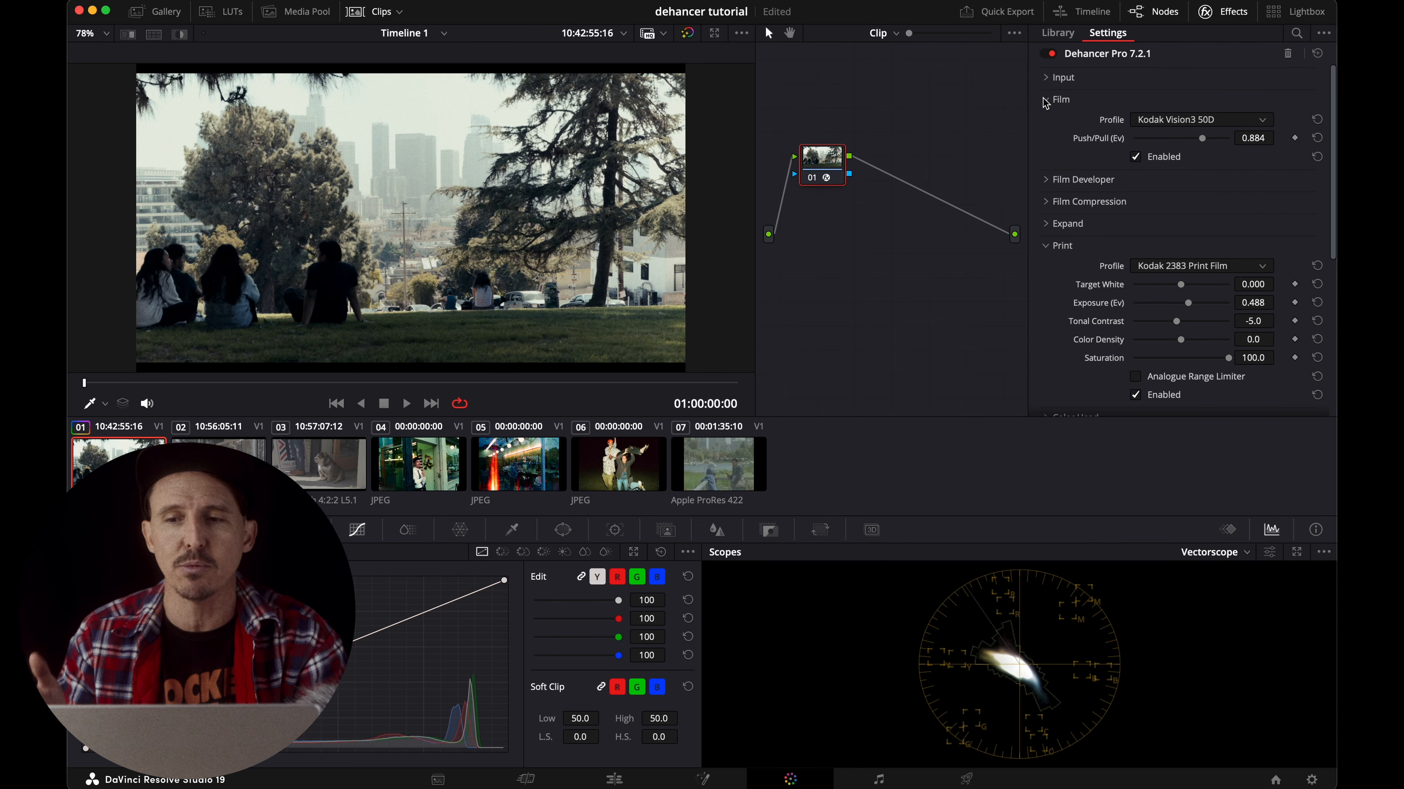
click(1135, 158)
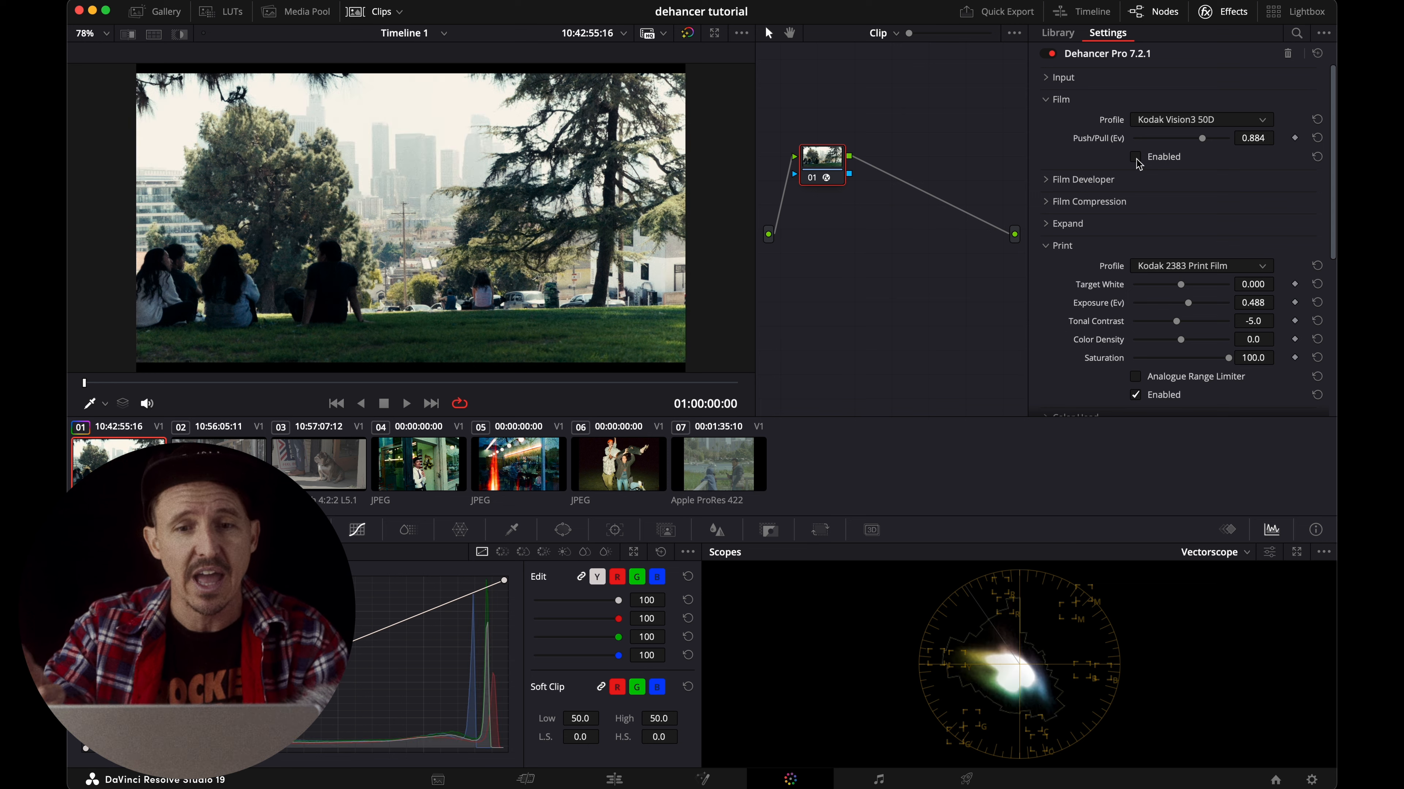
scroll(1141, 196, down, 2)
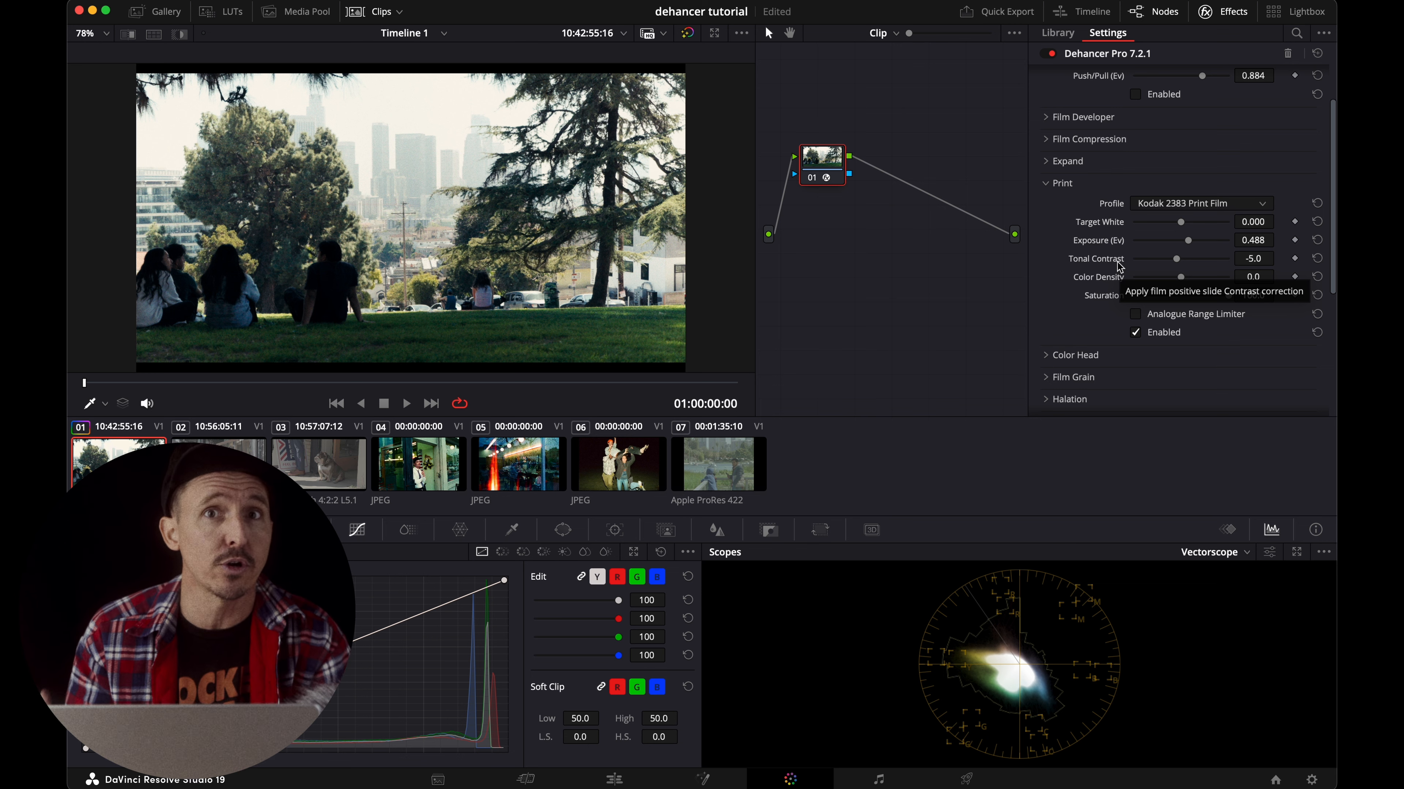
click(1137, 335)
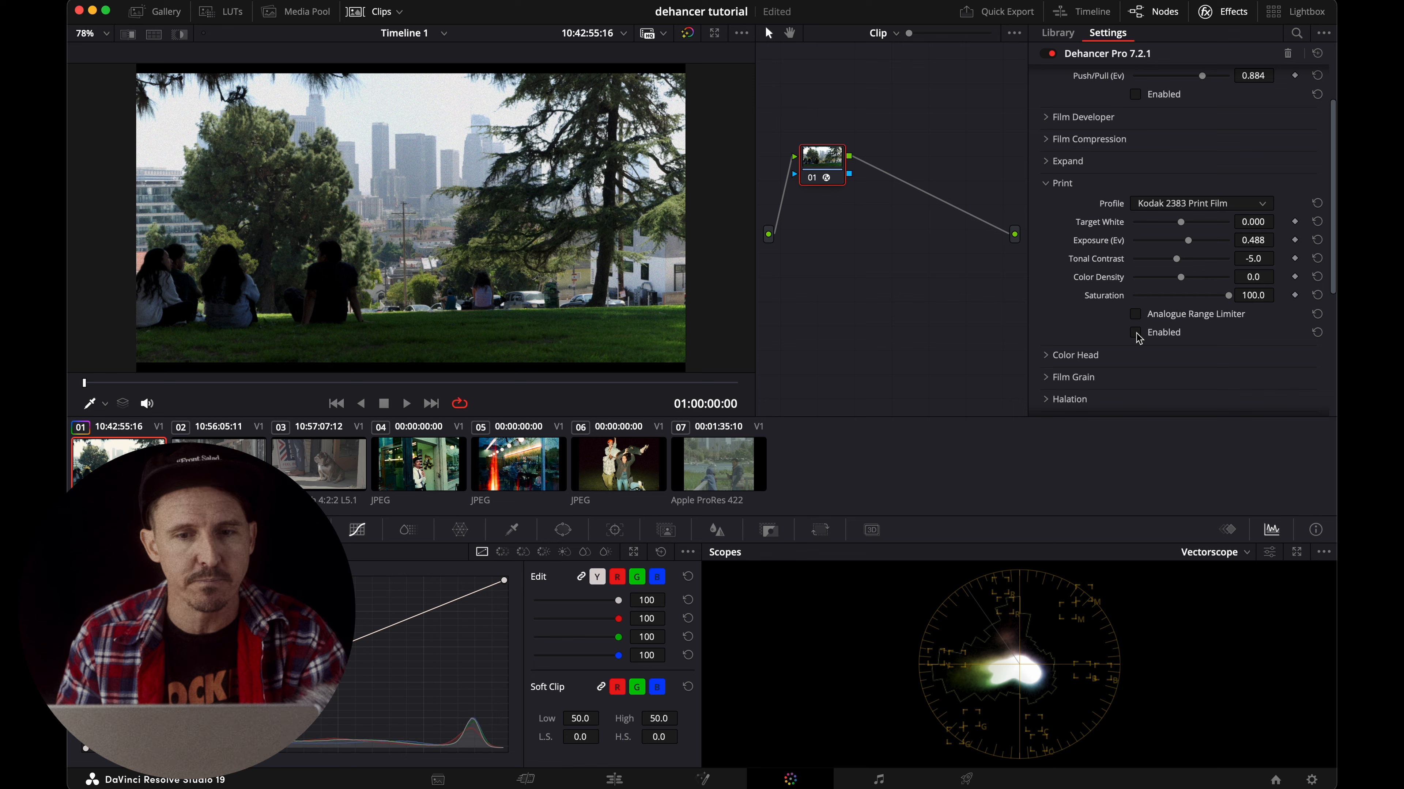
scroll(1122, 357, up, 2)
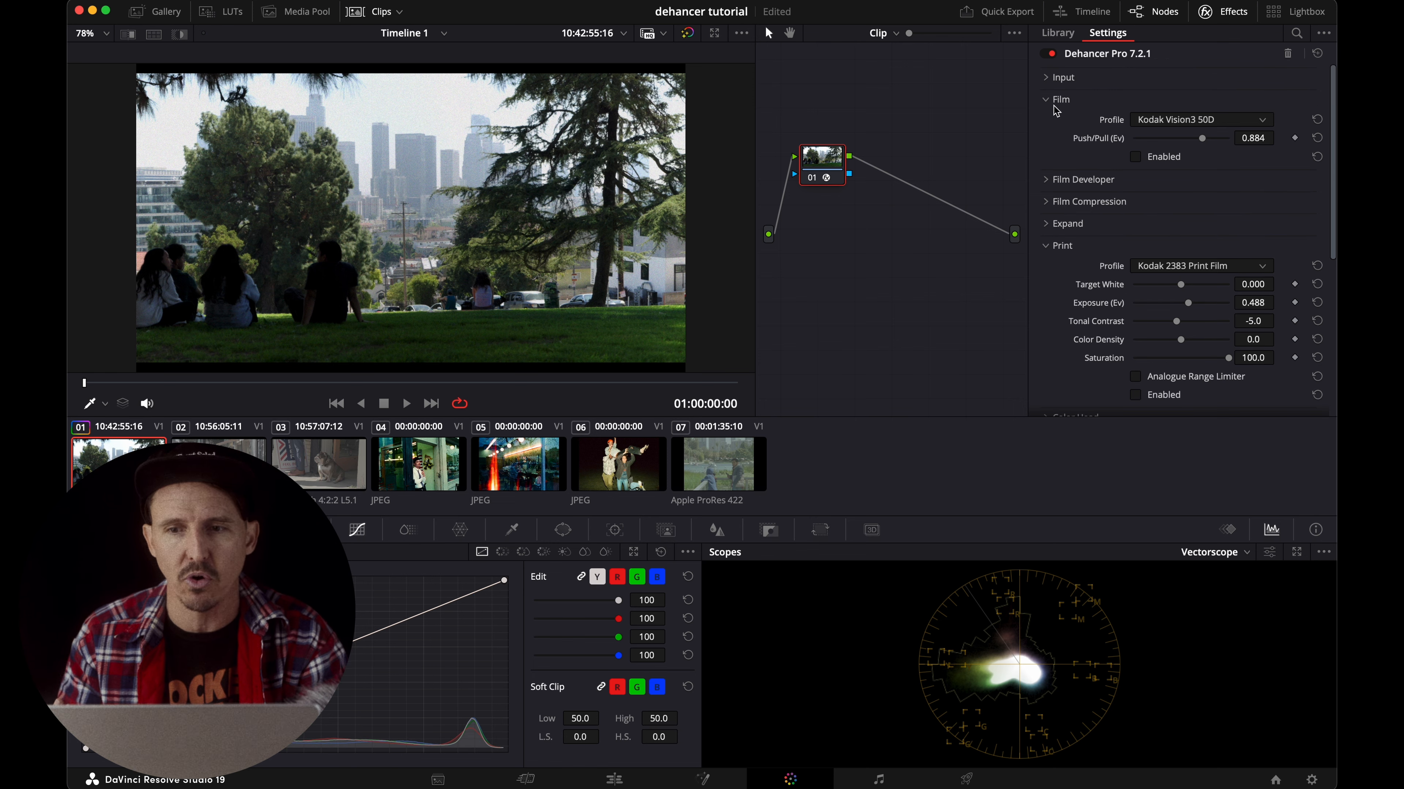
Examine the Input section's camera settings and look through the remaining Dehancer sections.
click(1048, 78)
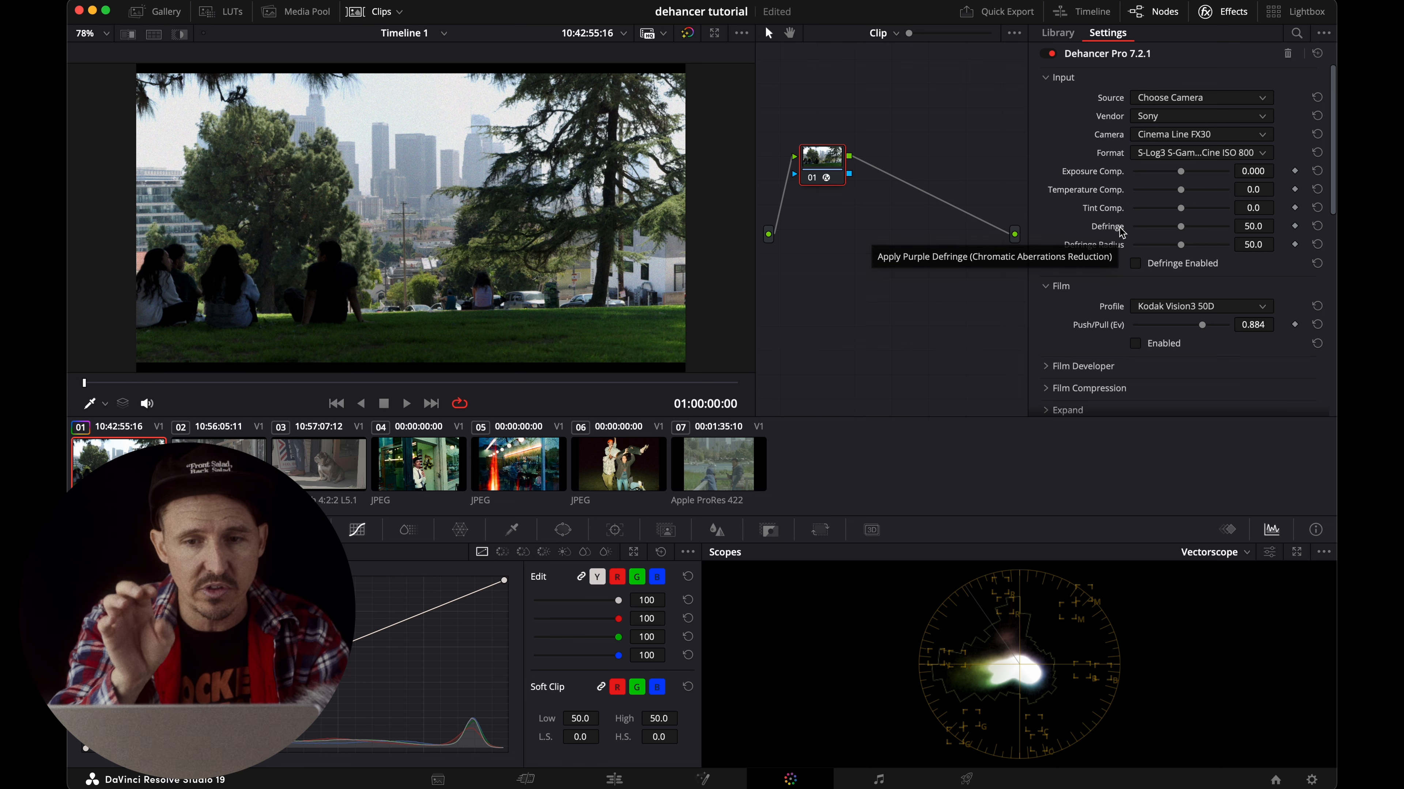
click(1057, 80)
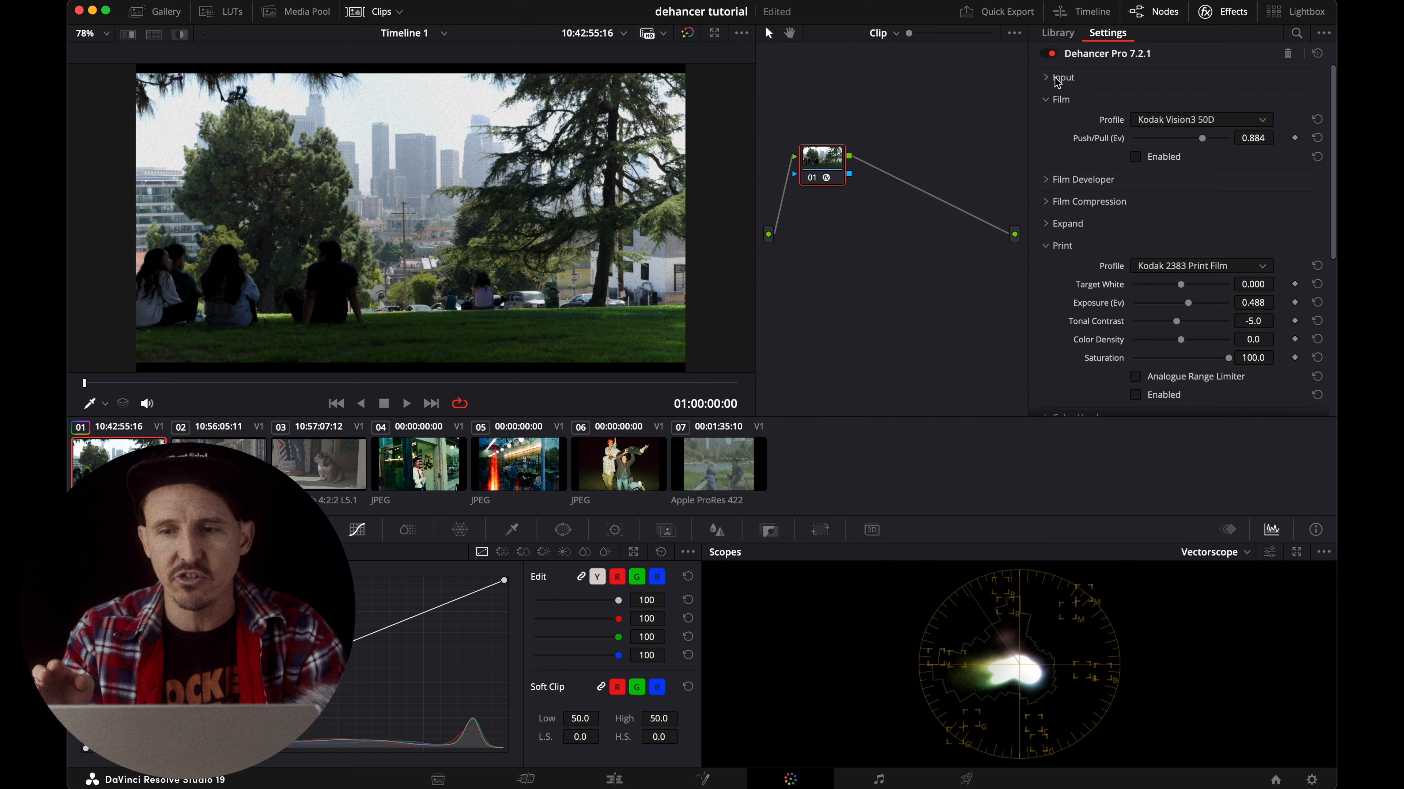
scroll(1081, 202, down, 2)
scroll(1082, 204, down, 5)
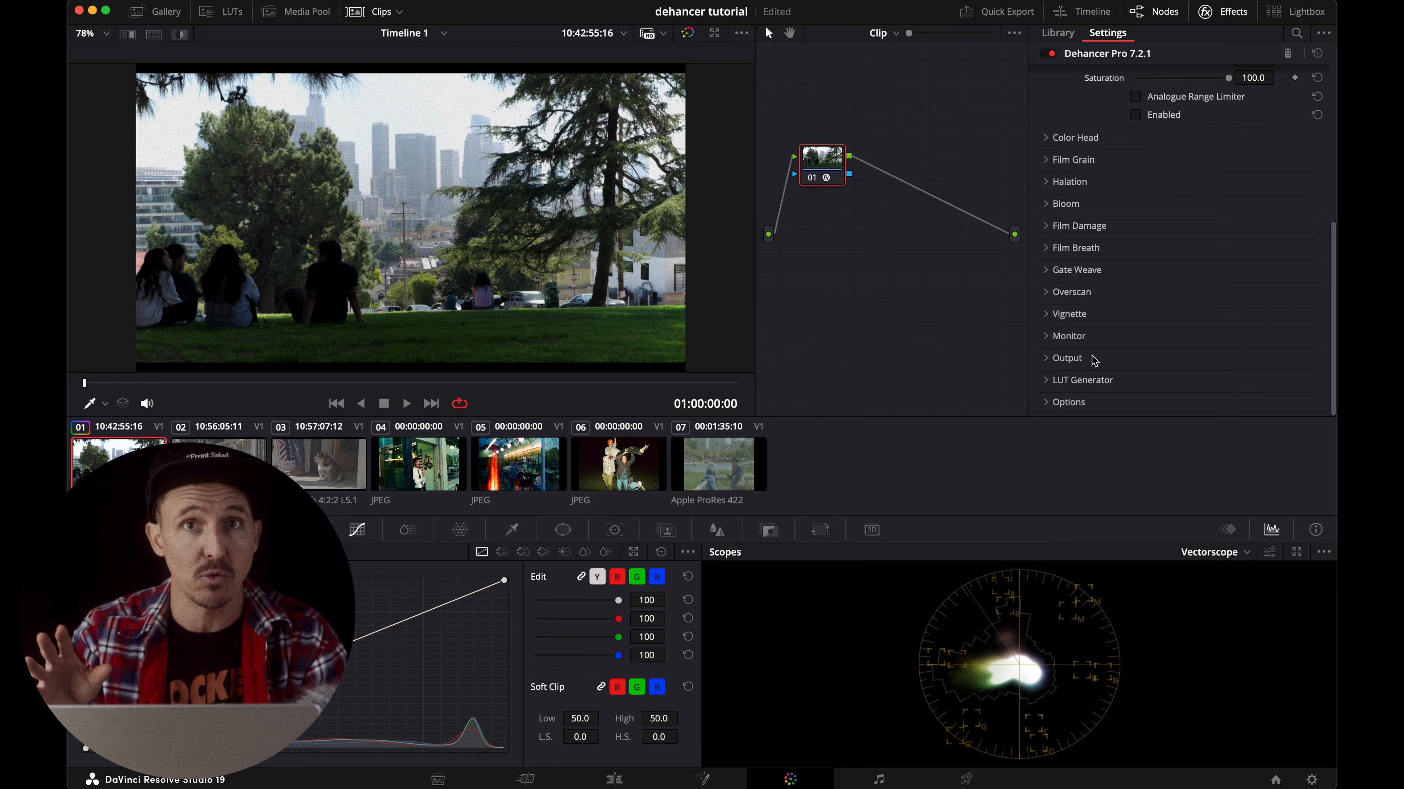
scroll(1094, 361, up, 10)
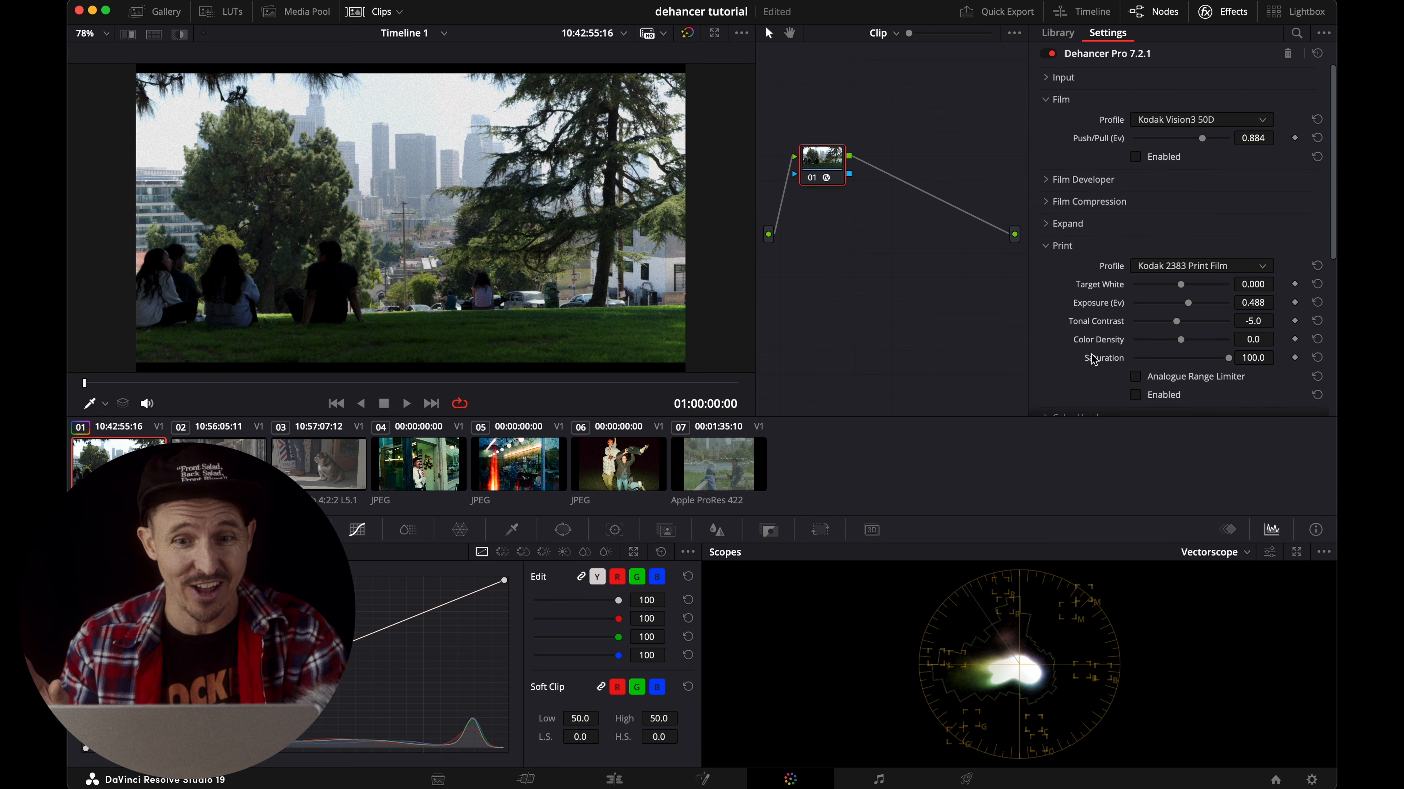
scroll(1082, 331, down, 1)
scroll(1081, 331, up, 1)
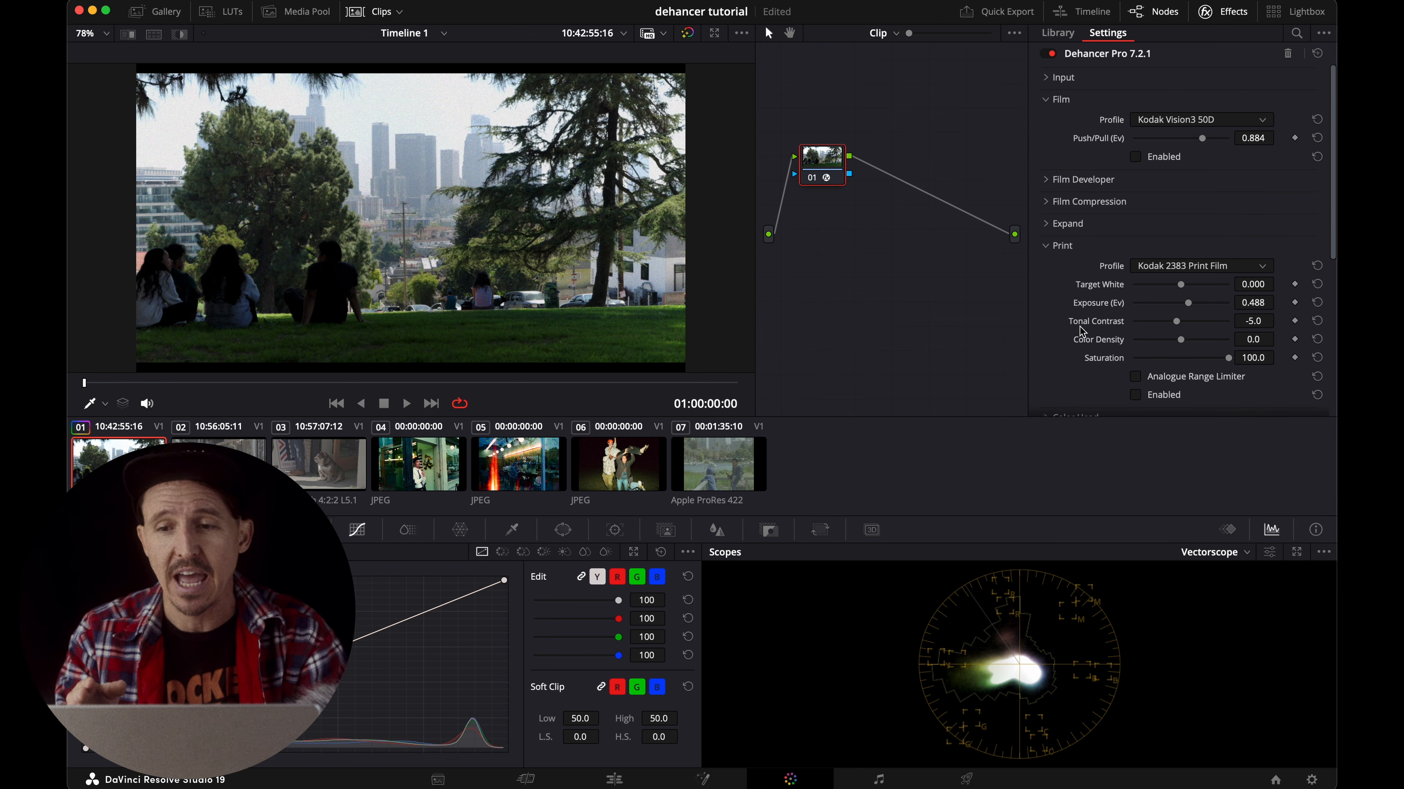
scroll(1127, 203, down, 3)
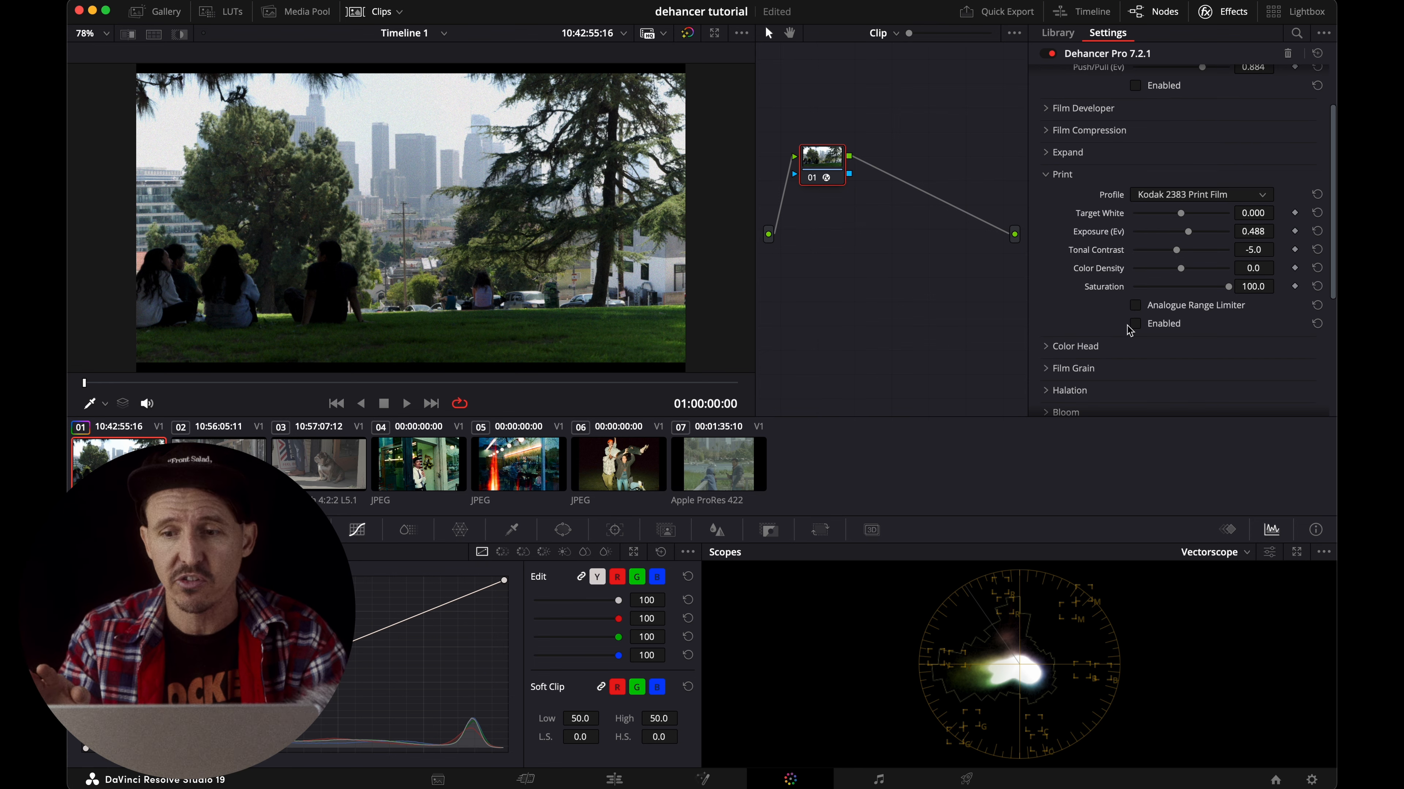
Re-enable the Print stage and the Film stage.
click(1137, 325)
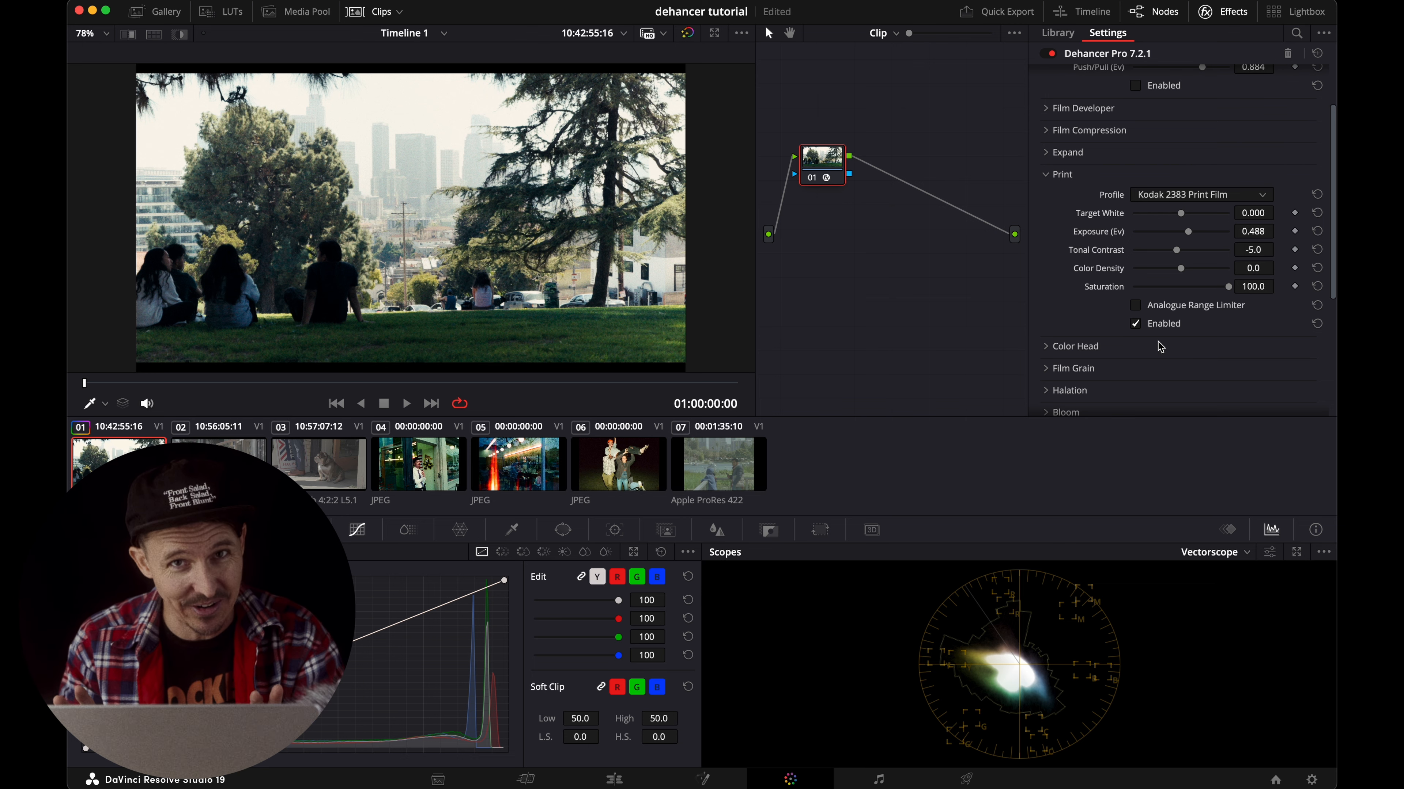
scroll(1160, 347, up, 3)
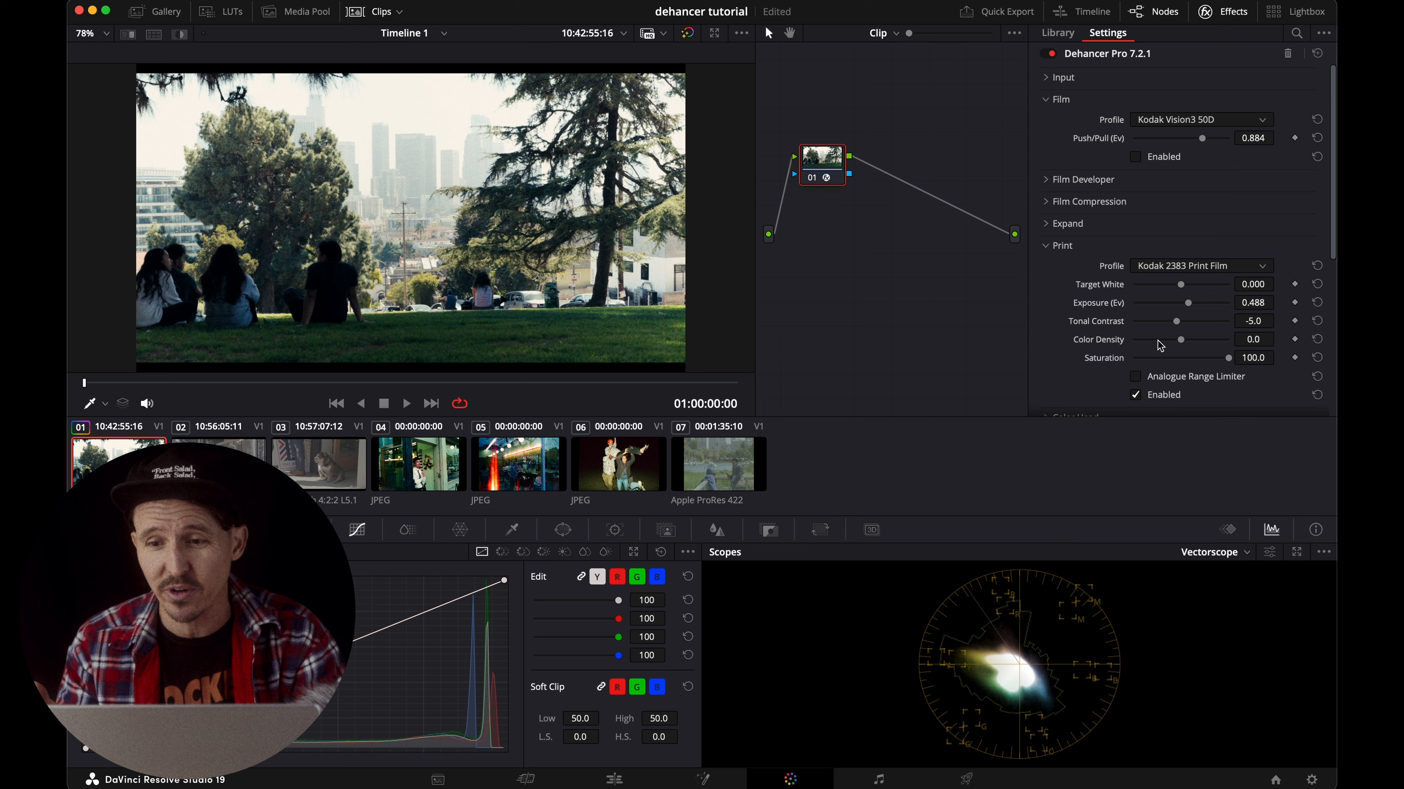
click(1135, 157)
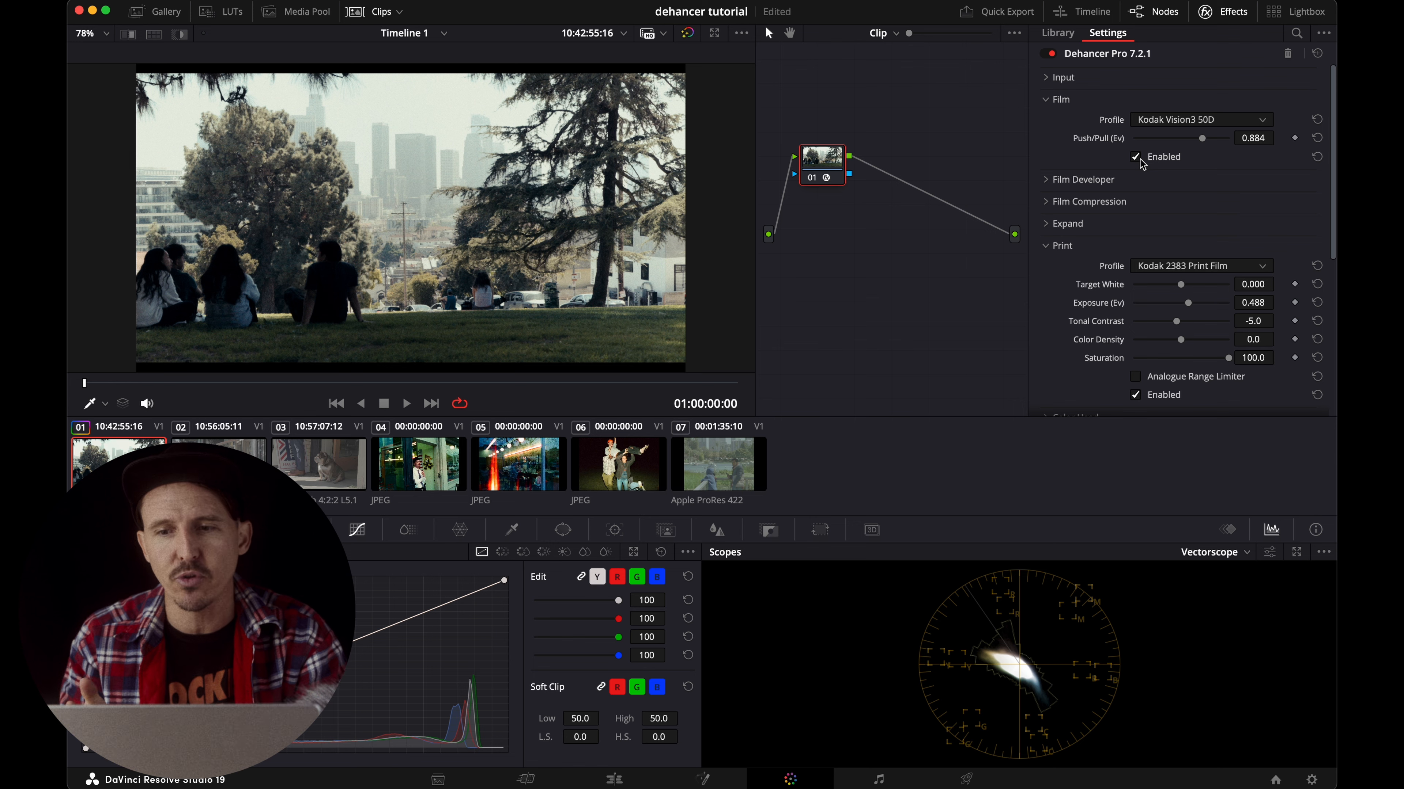
Compare the image with the Print stage off and on, and collapse the Film and Print sections.
scroll(1142, 164, down, 2)
click(1136, 347)
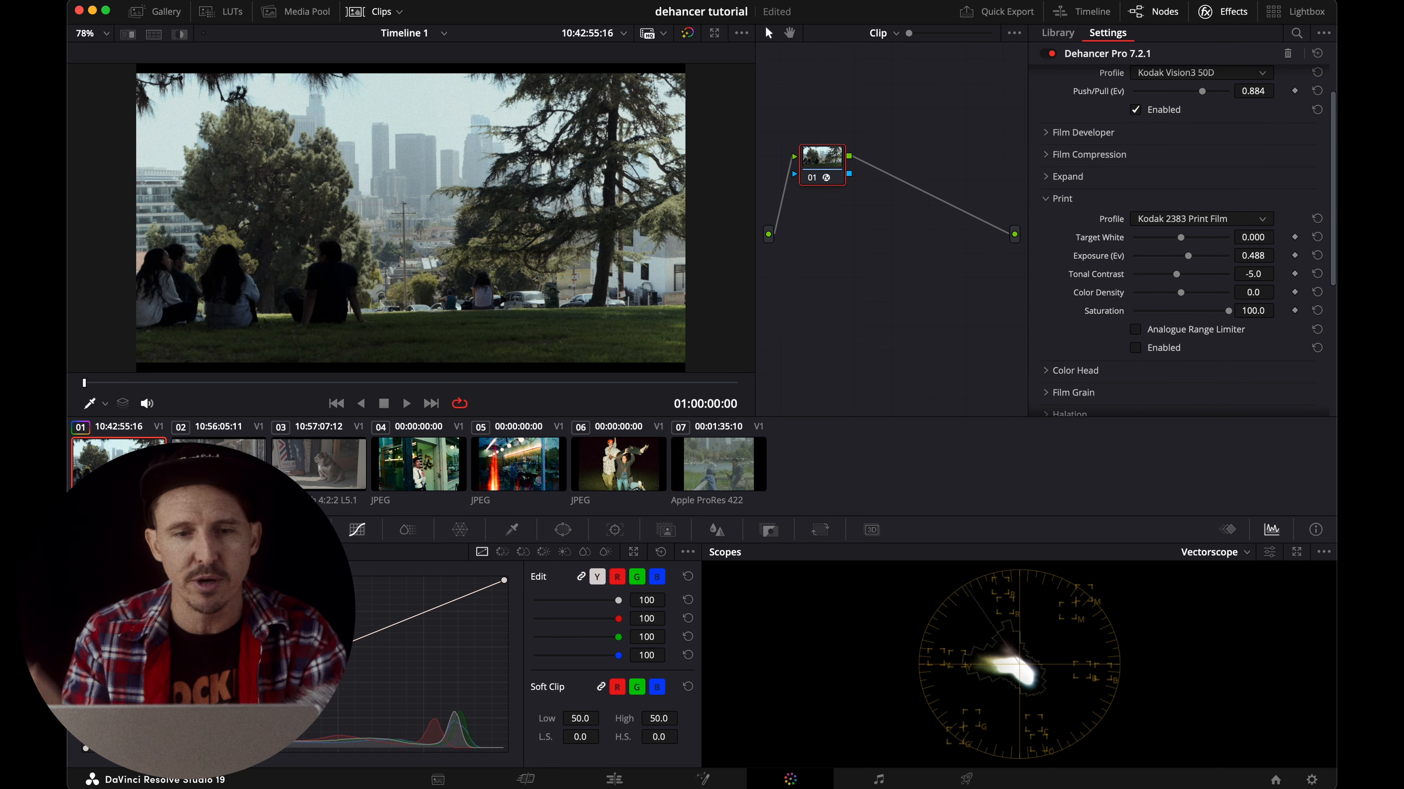
click(1136, 347)
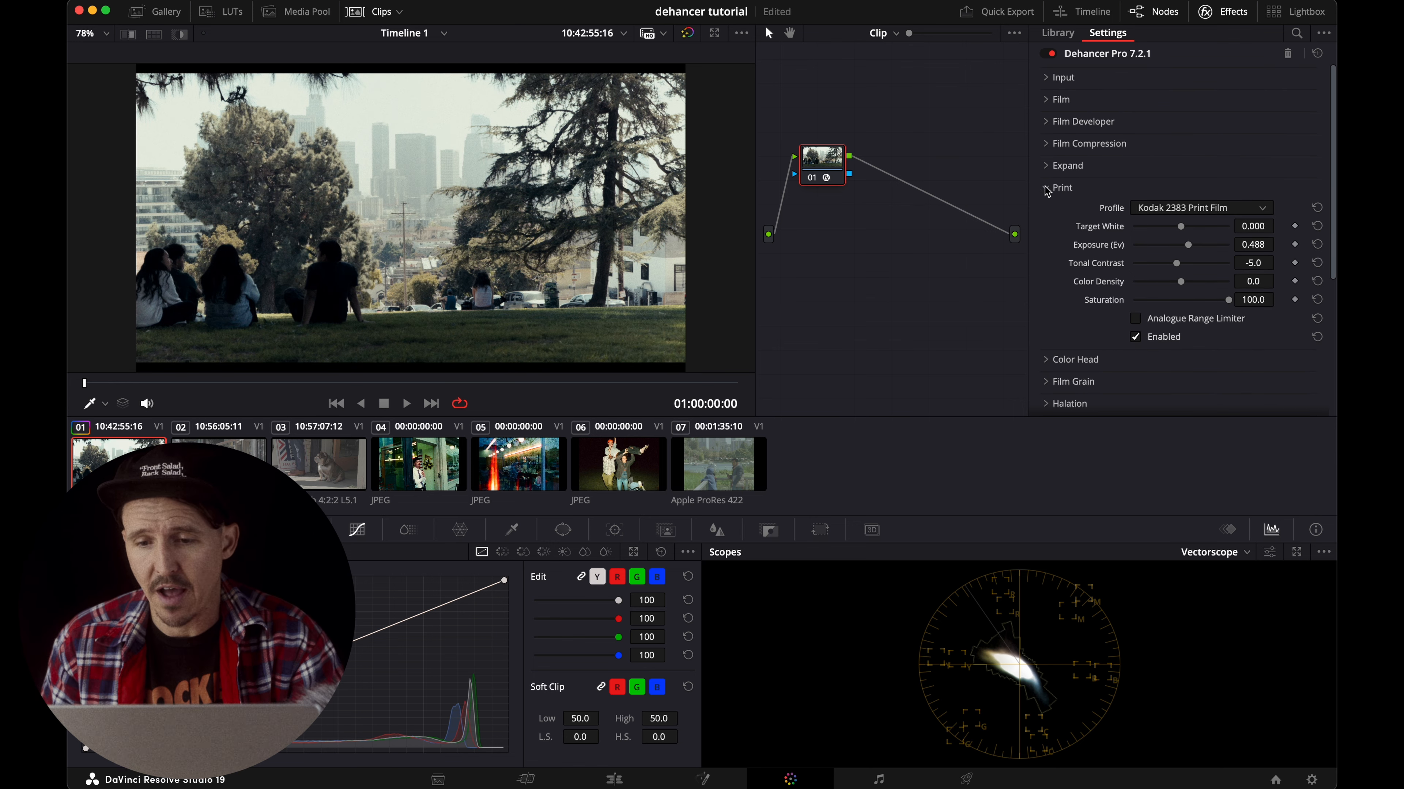
click(1047, 190)
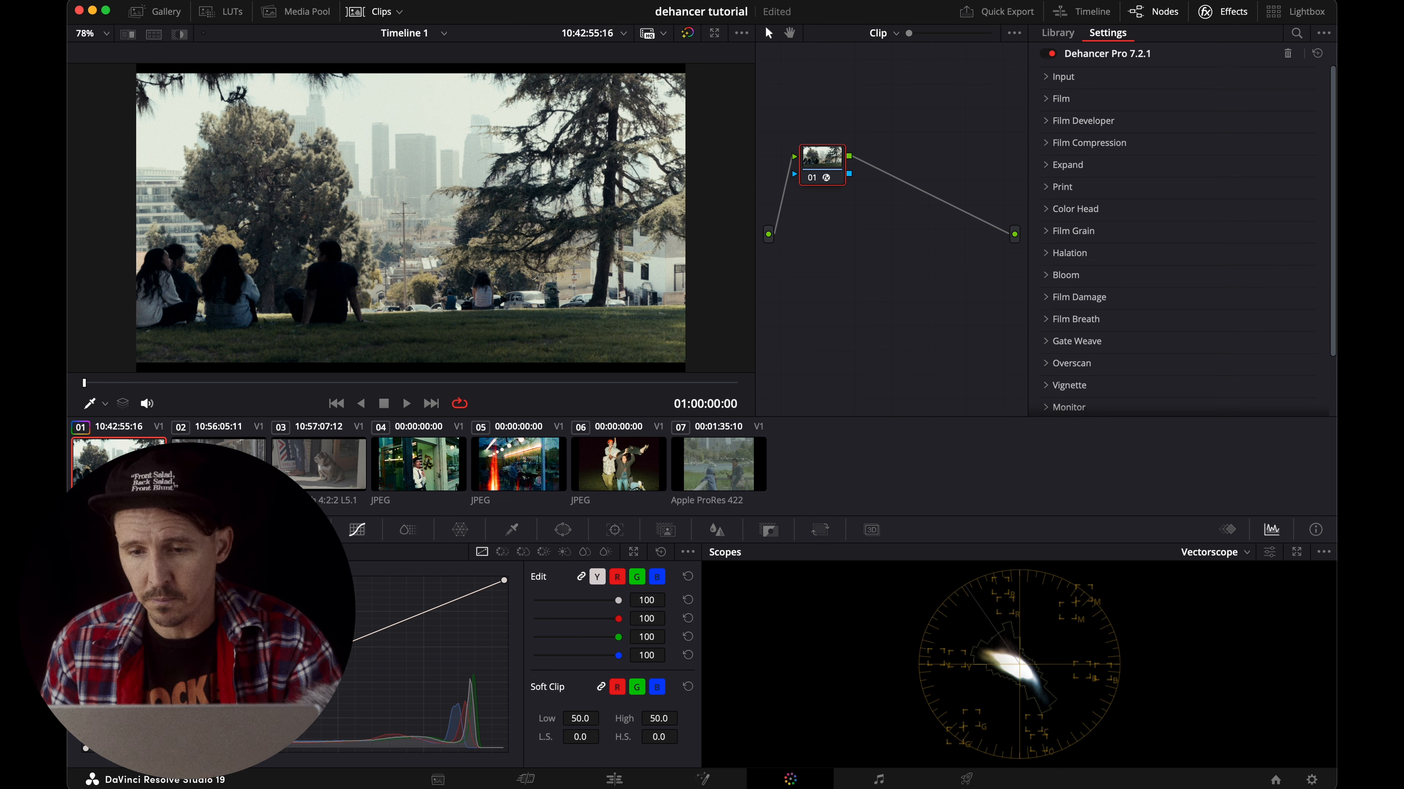
Expand and enable Film Developer, and lower its Contrast Boost to -20.9.
click(1046, 123)
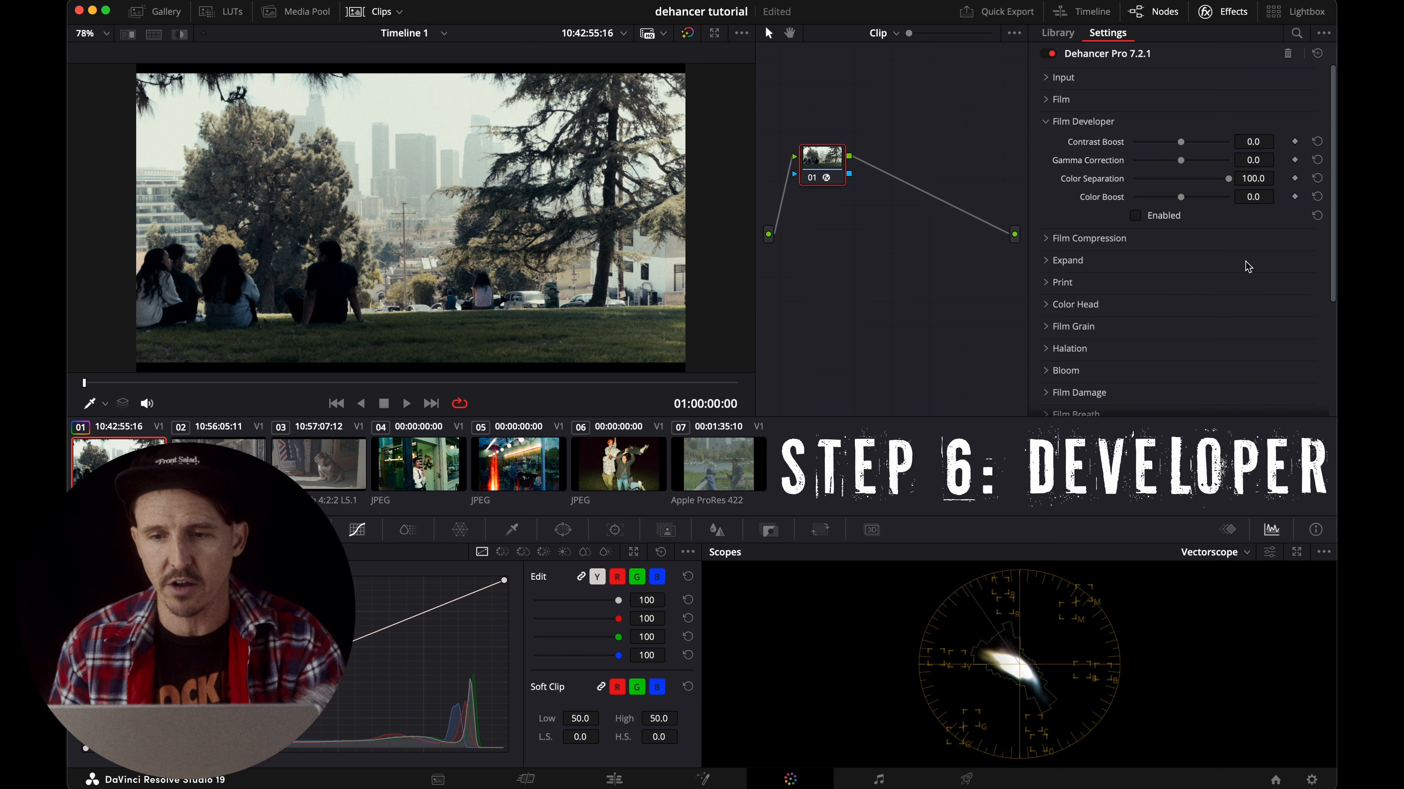
click(1135, 217)
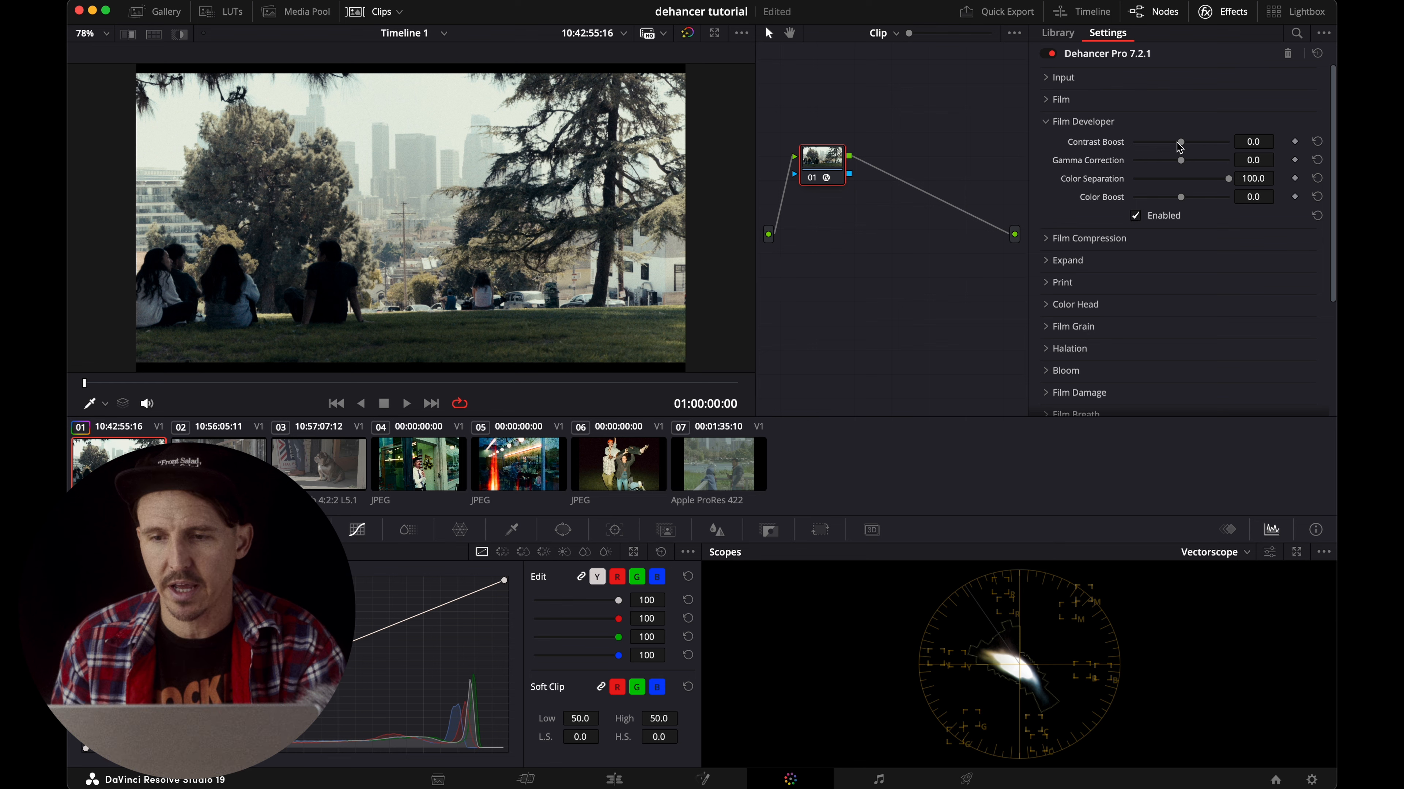
drag(1183, 144, 1168, 144)
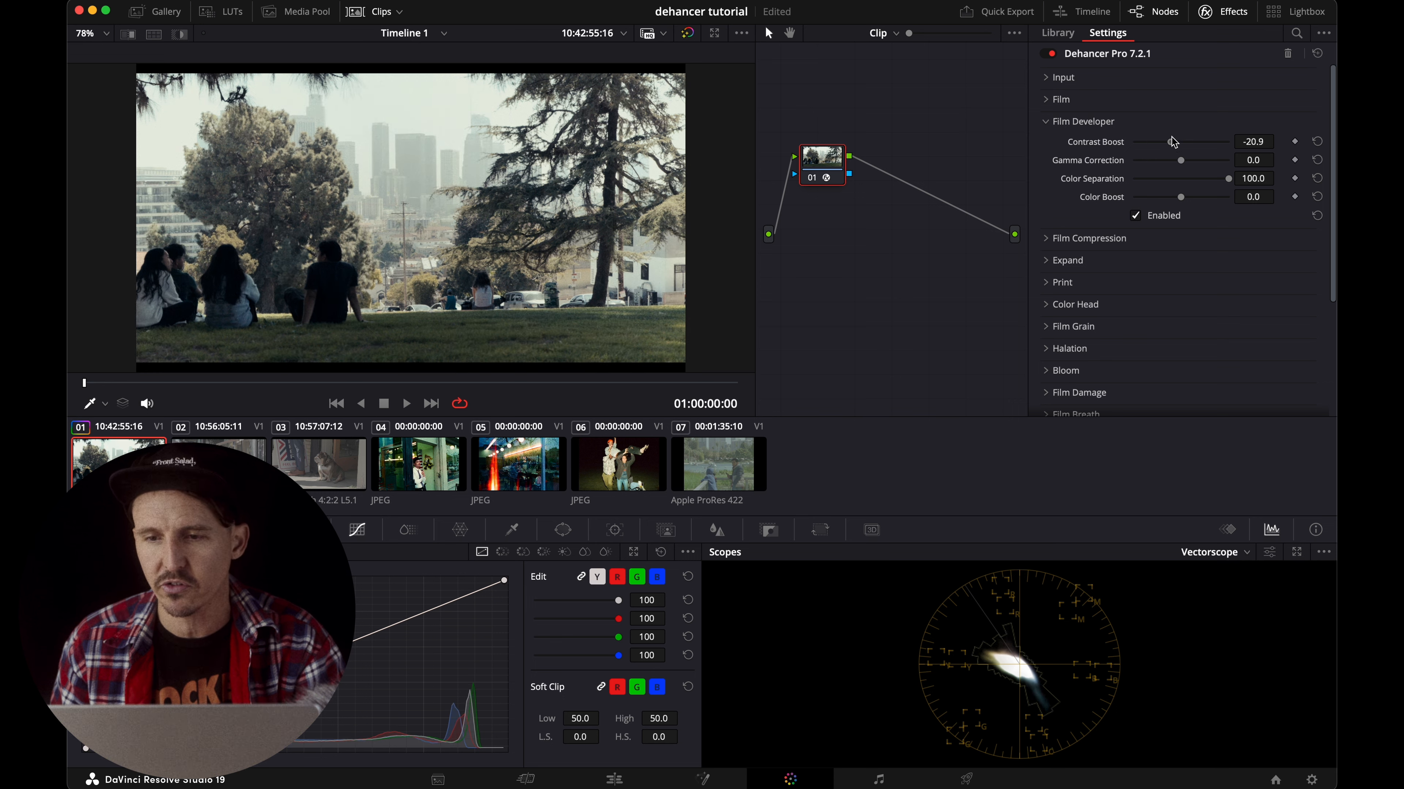
Switch the scope to Waveform and try Film Developer Contrast Boost values of -41.1 and -13.2.
click(1215, 552)
click(1214, 581)
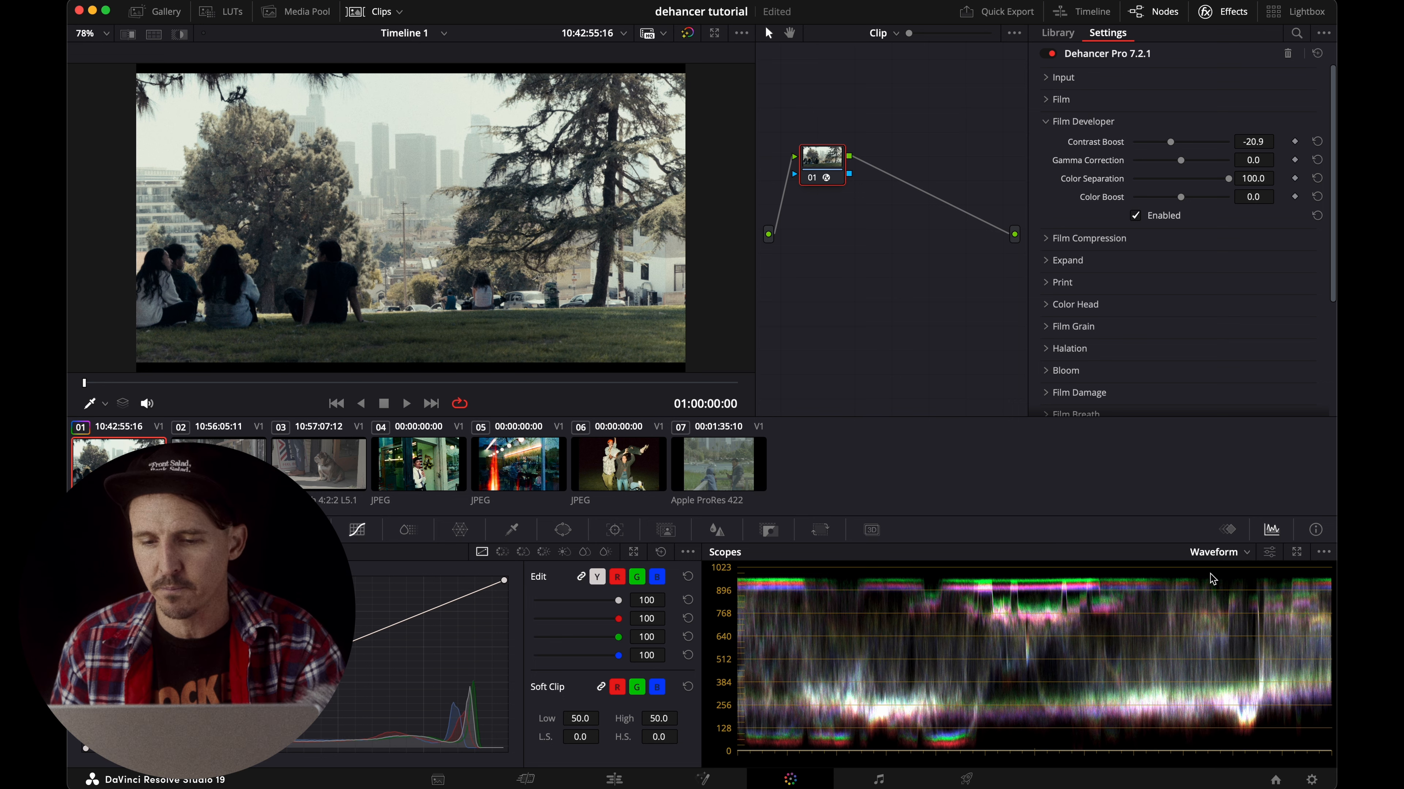
drag(1168, 144, 1160, 145)
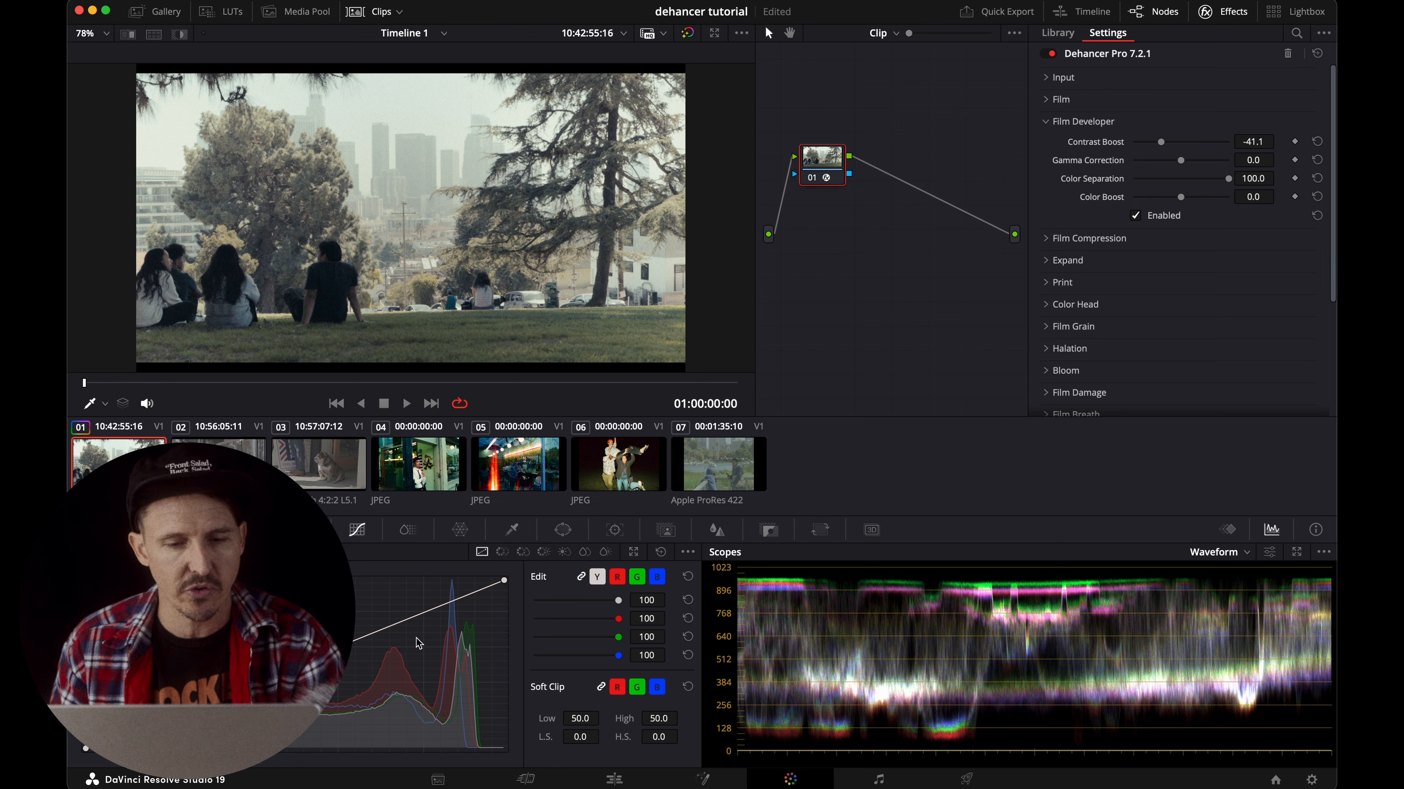
drag(1161, 142, 1178, 145)
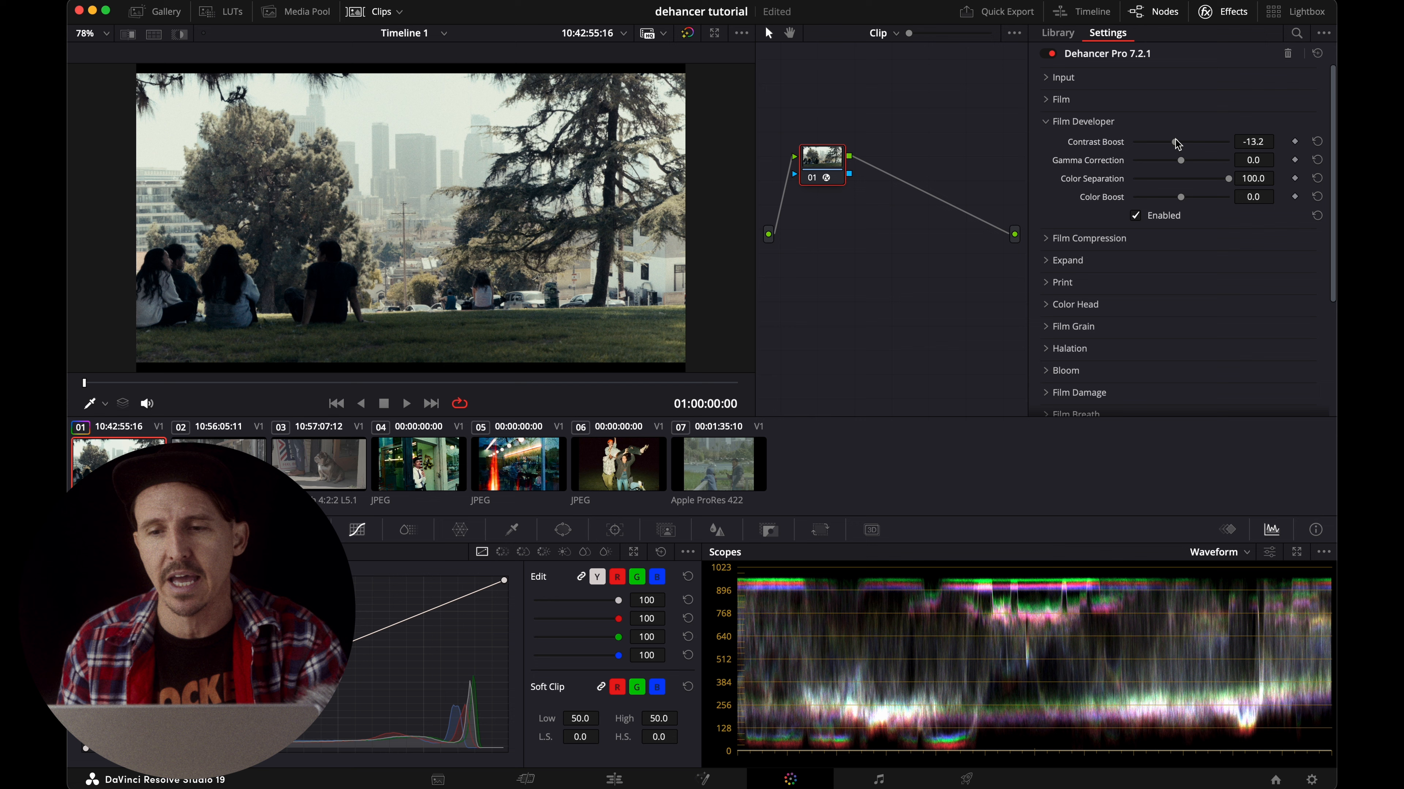
Set the Film Developer's Contrast Boost to 5.4, Gamma Correction to 2.7, Color Separation to 59.7 and Color Boost to 31.8.
drag(1175, 142, 1200, 204)
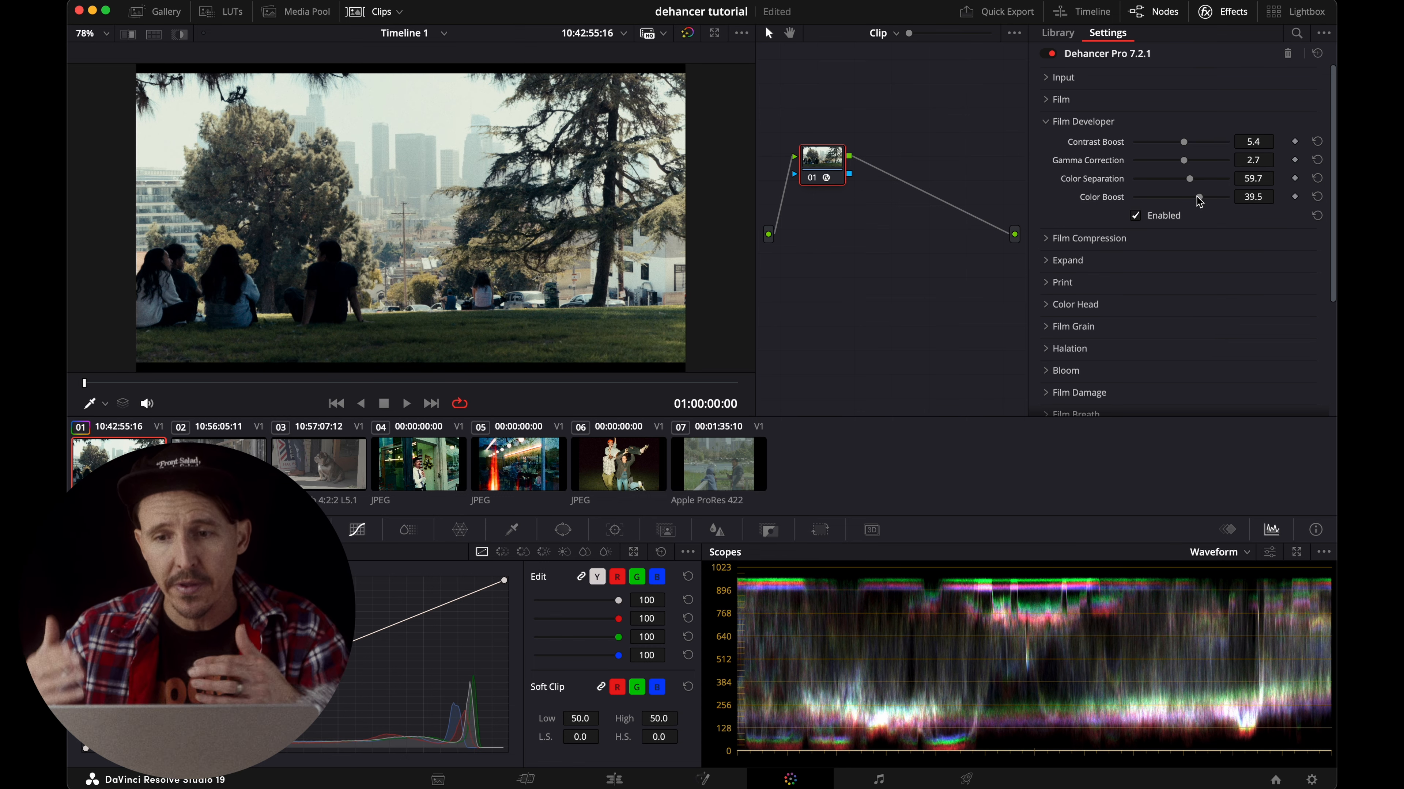
drag(1200, 202, 1199, 203)
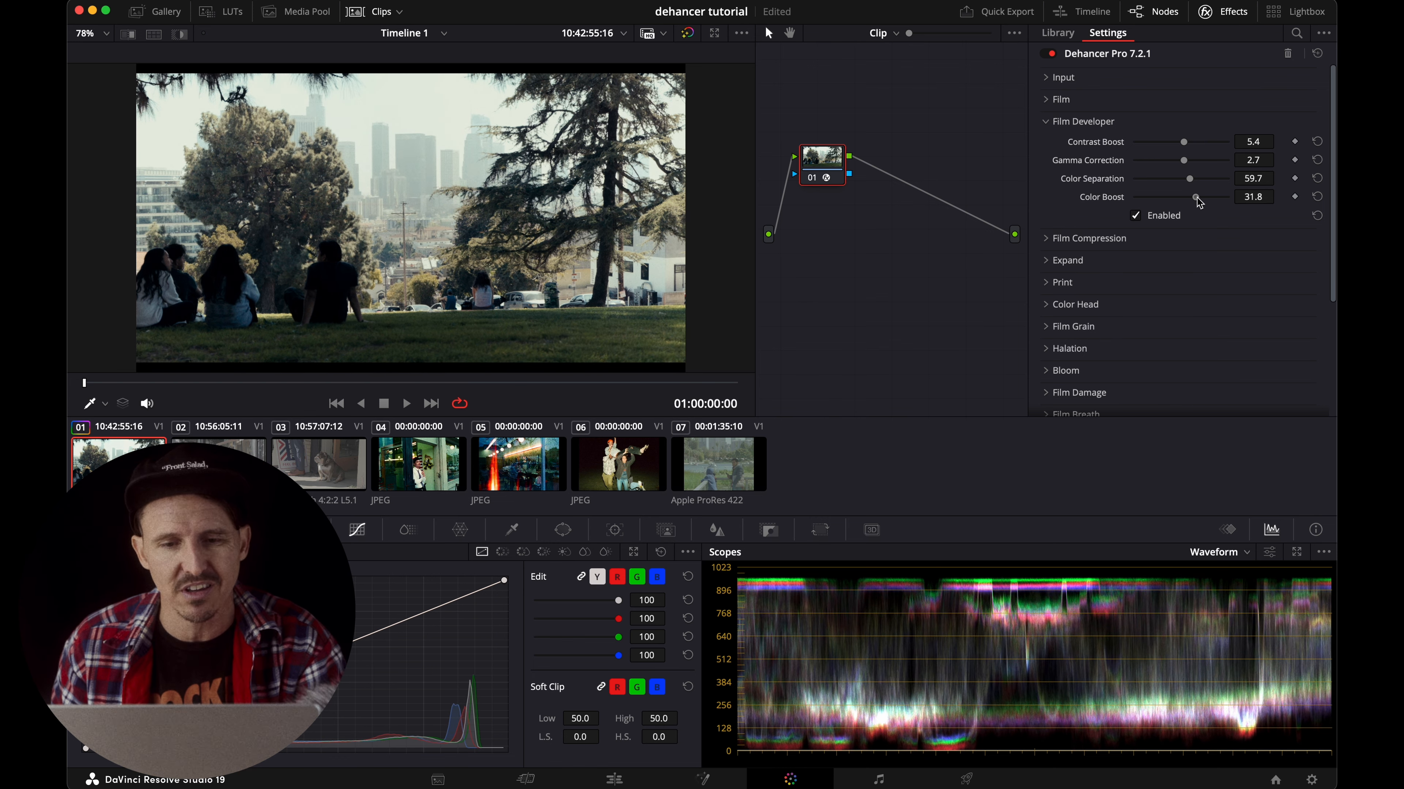
Switch the scope to Vectorscope and set the Film Developer's Color Boost to 30.2.
click(1220, 551)
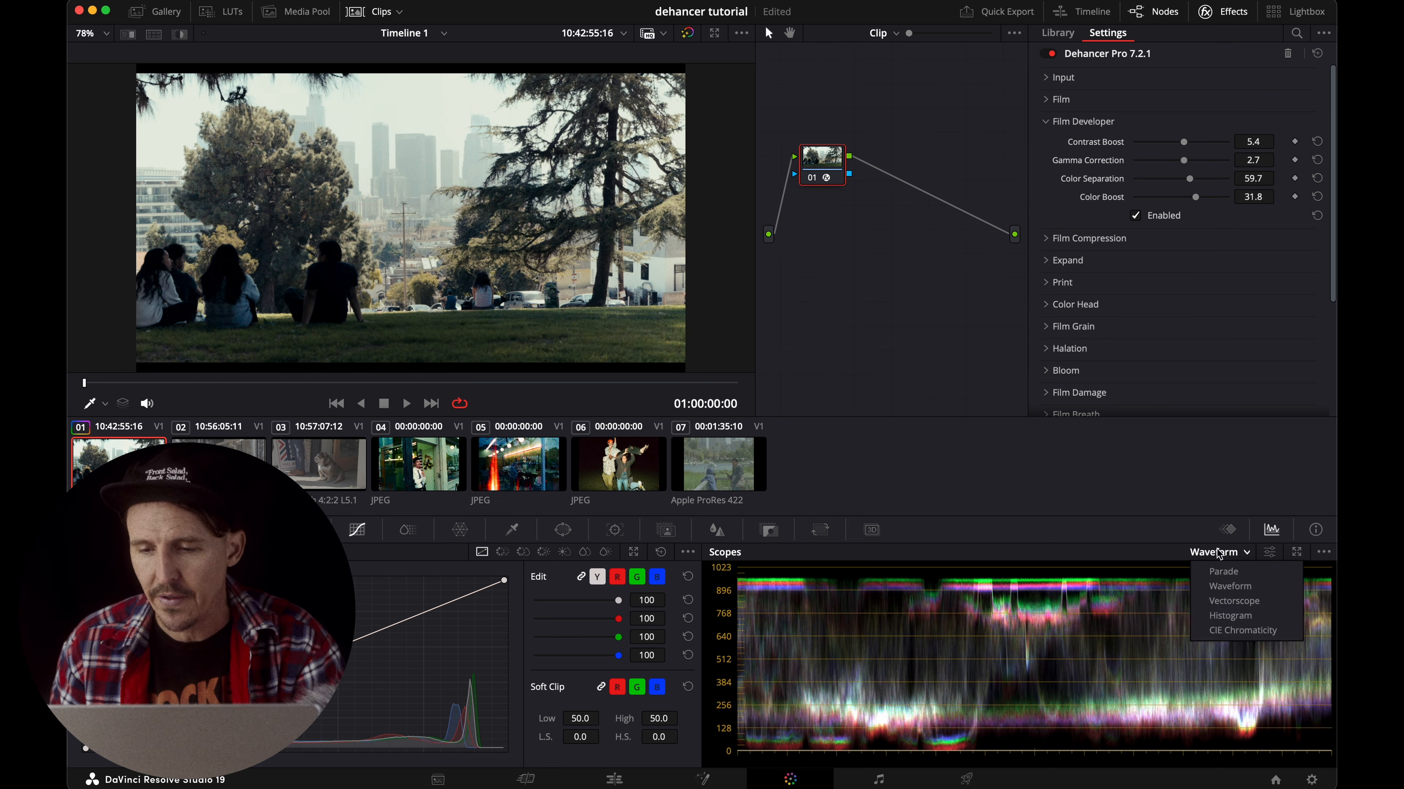
click(1234, 607)
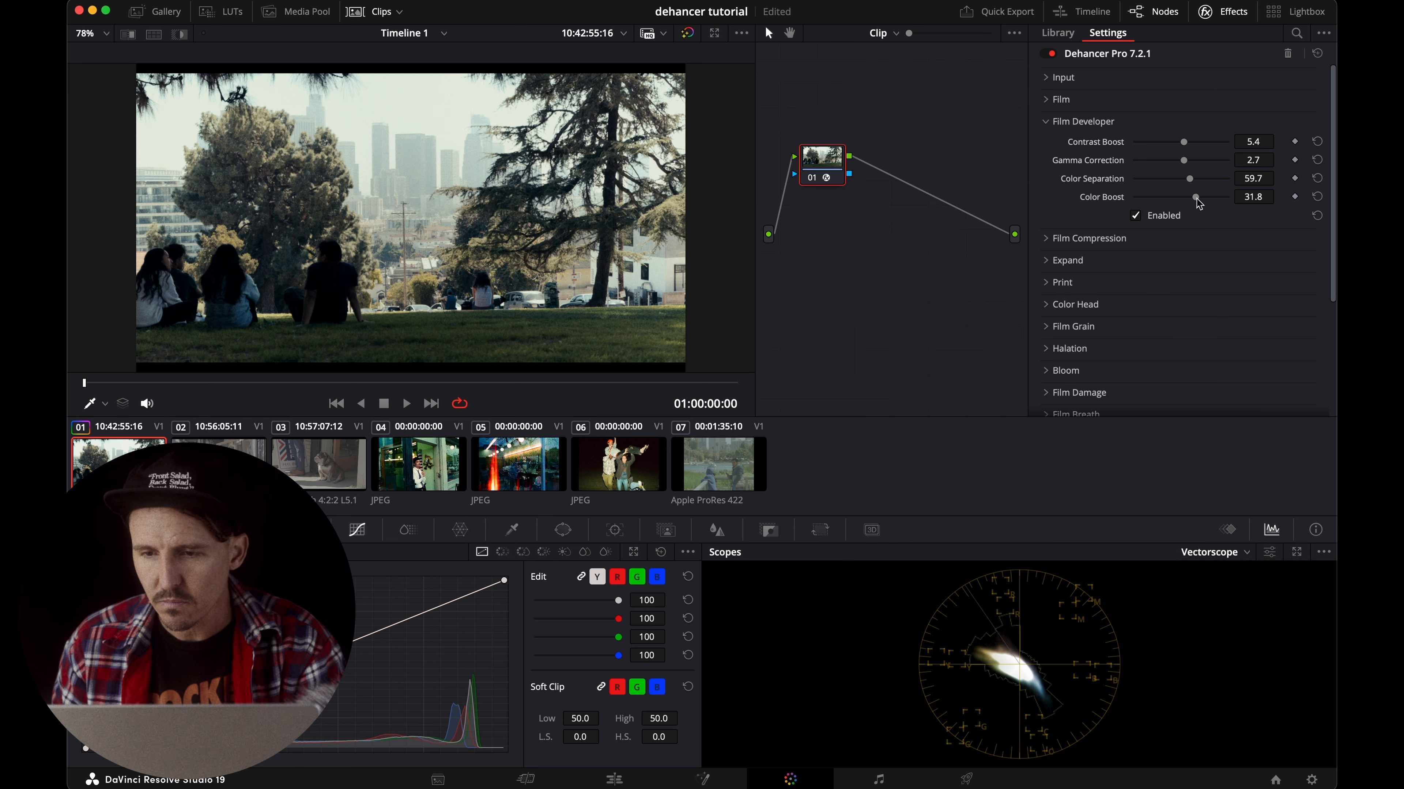
drag(1197, 203, 1198, 204)
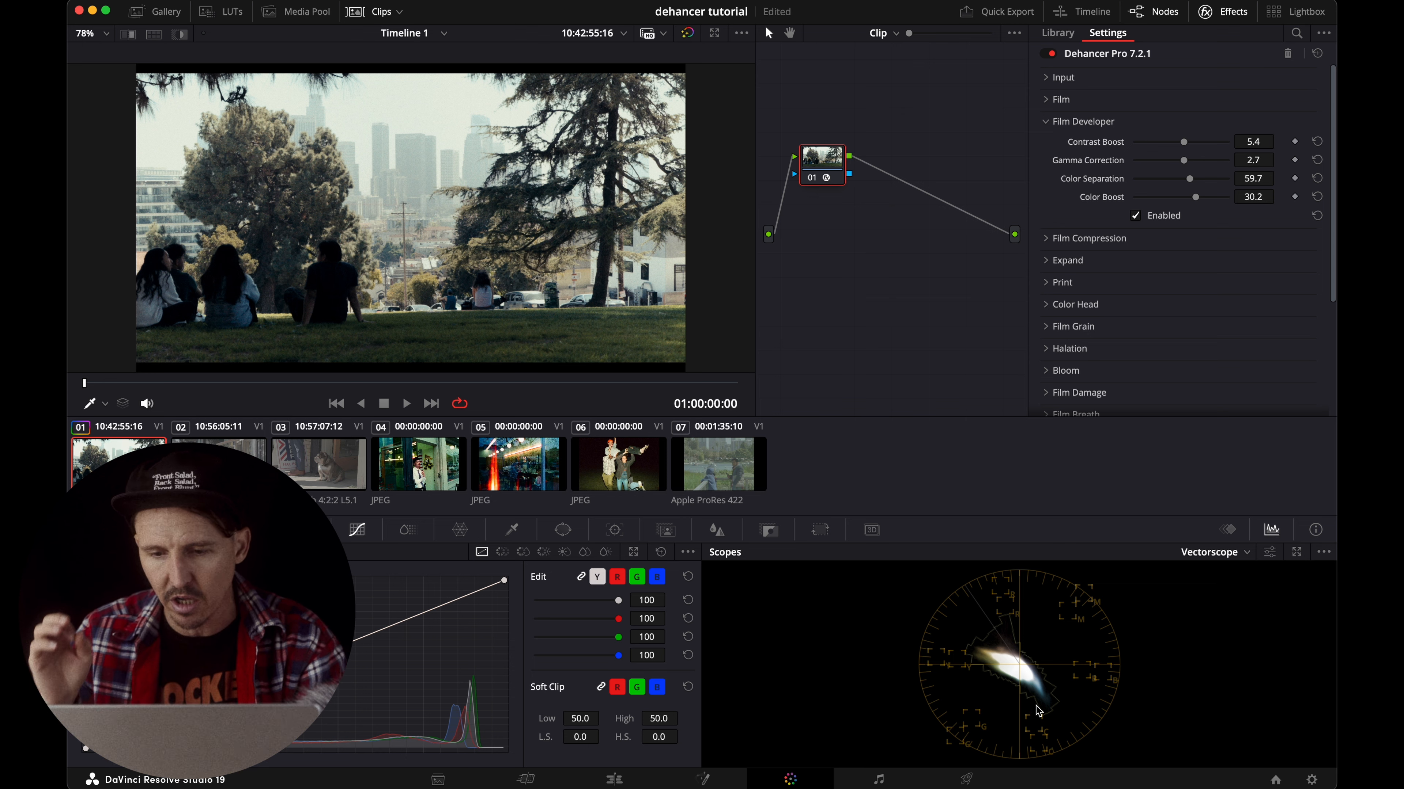
Set the Film Developer's Color Separation to 69.0, Gamma Correction to 9.7 and Contrast Boost to 10.1, and collapse the section.
drag(1194, 198, 1196, 198)
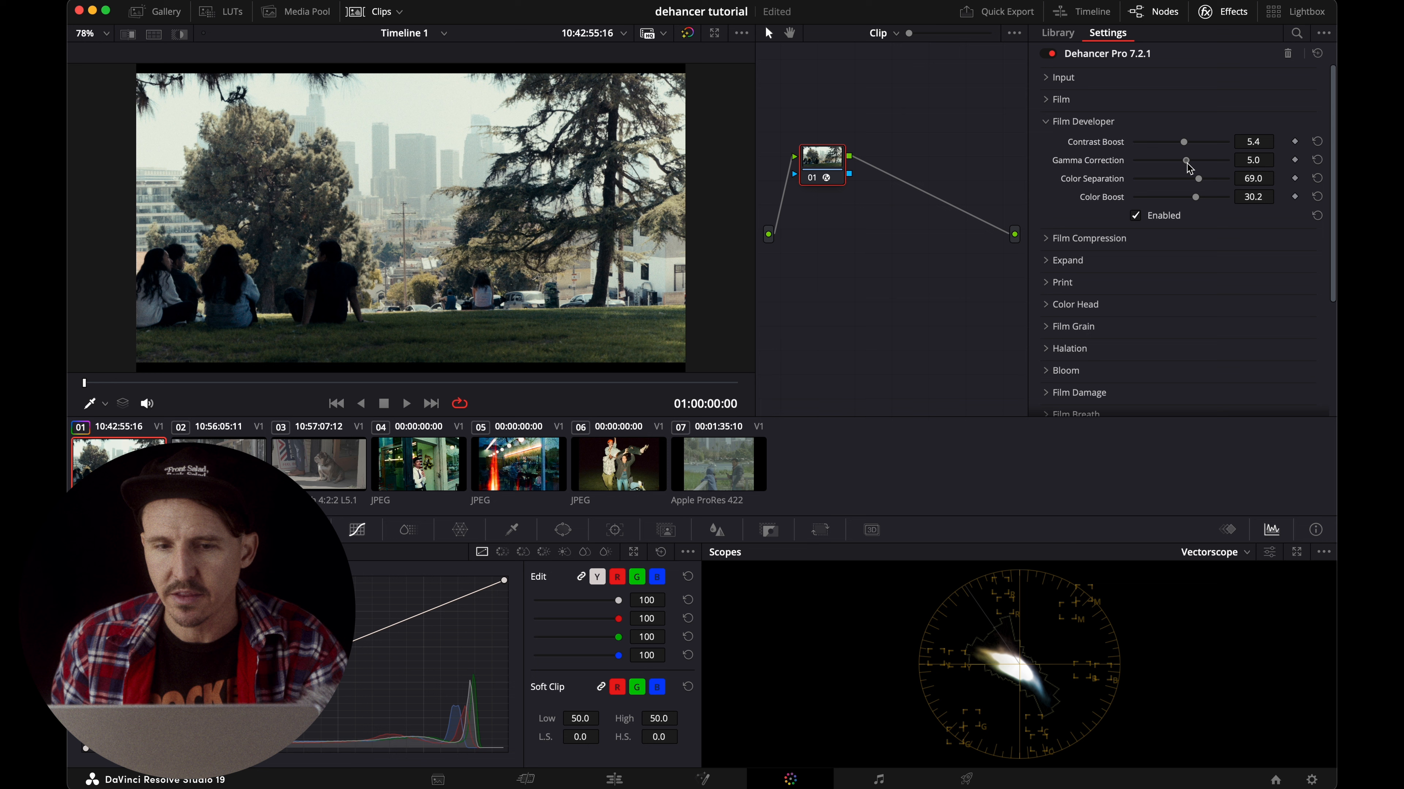
drag(1188, 165, 1188, 144)
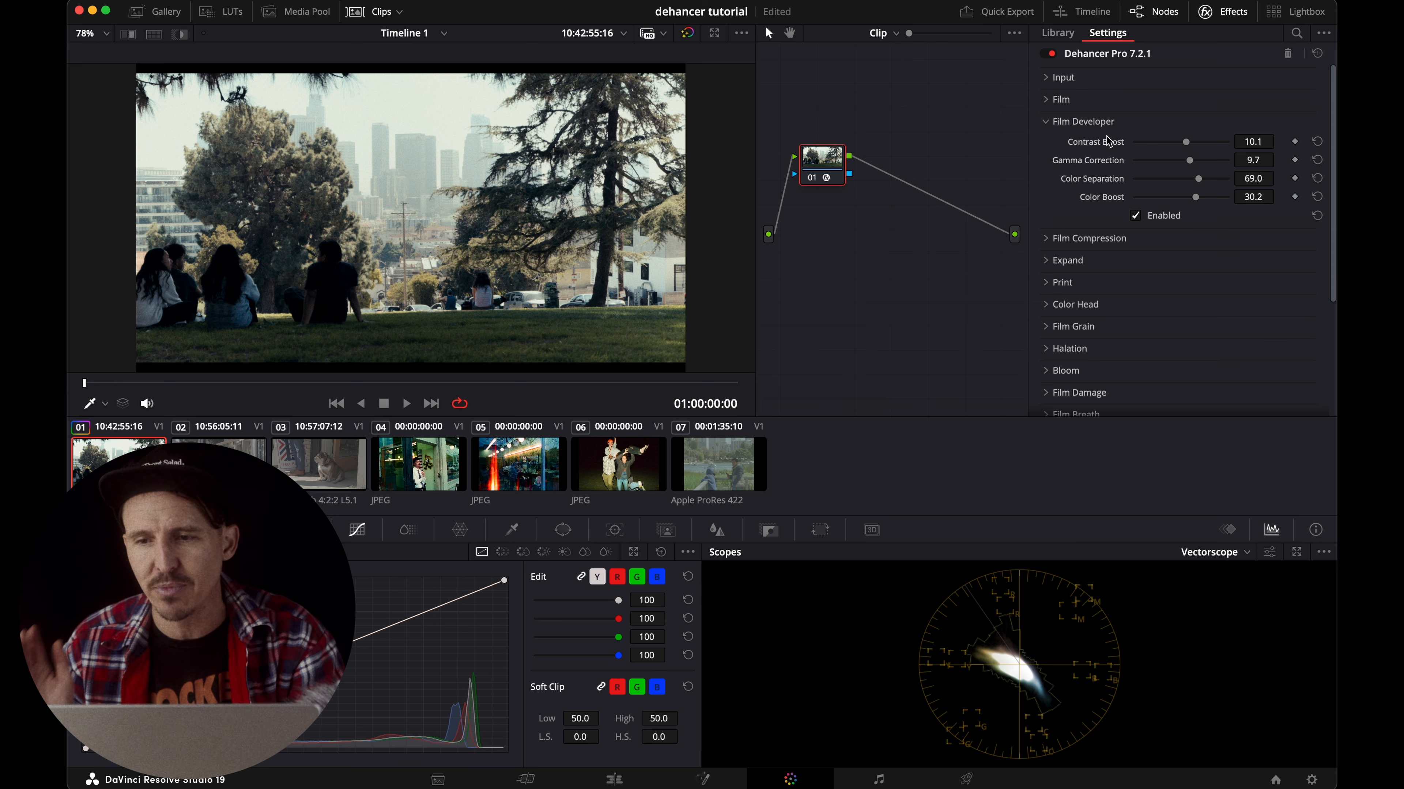
click(1053, 120)
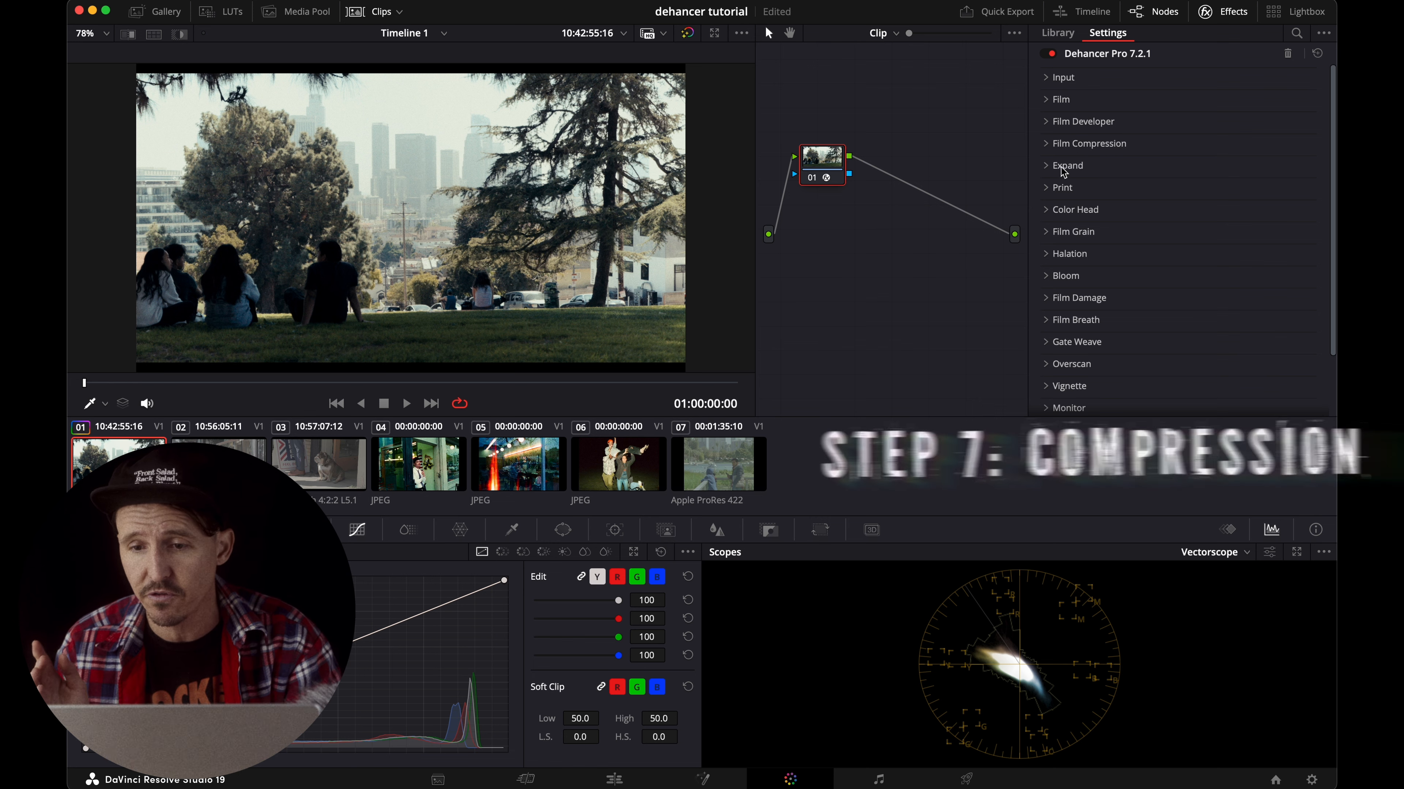
Enable Film Compression with Impact 44.2, White Point 86.4 and Tonal Range 65.1, and check the image in full screen.
click(1050, 150)
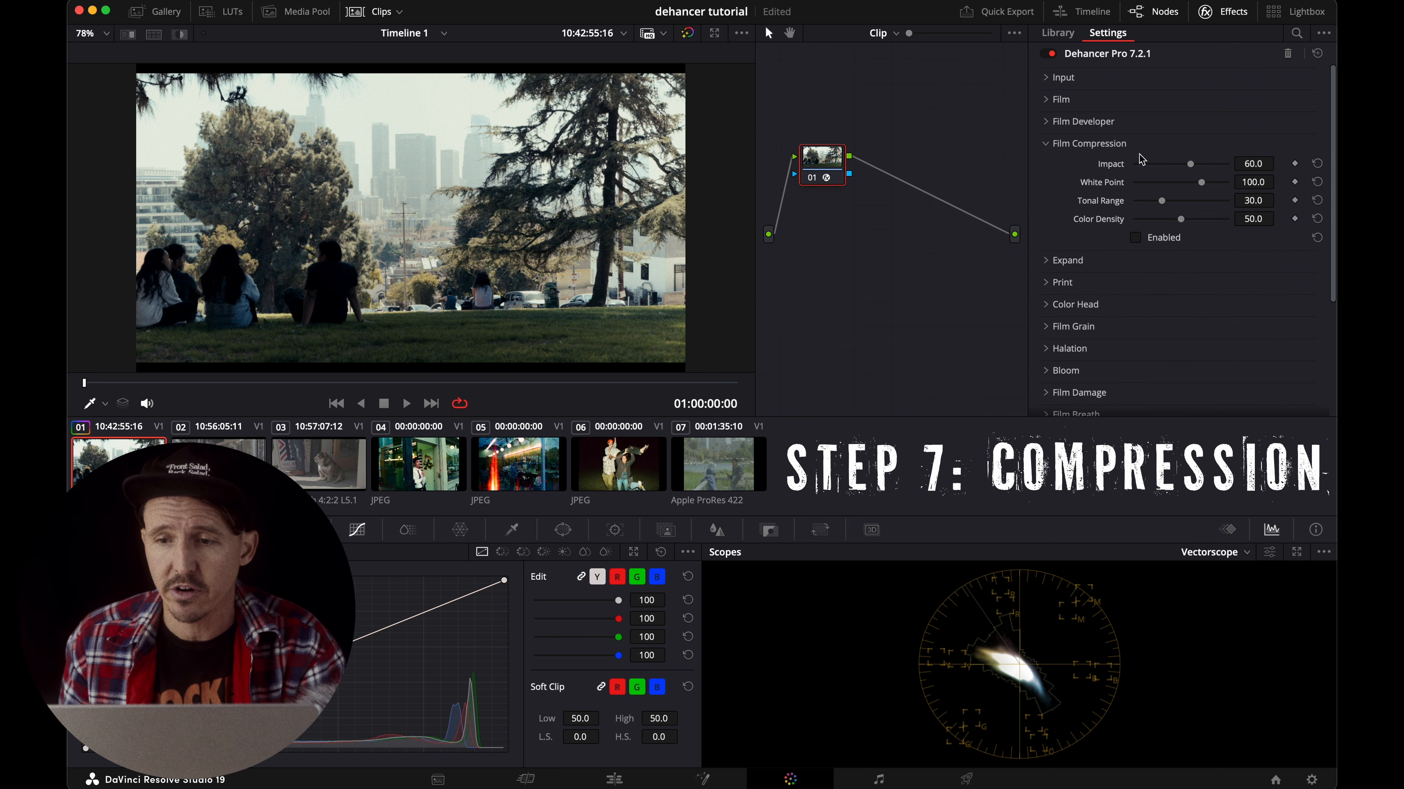
click(1135, 238)
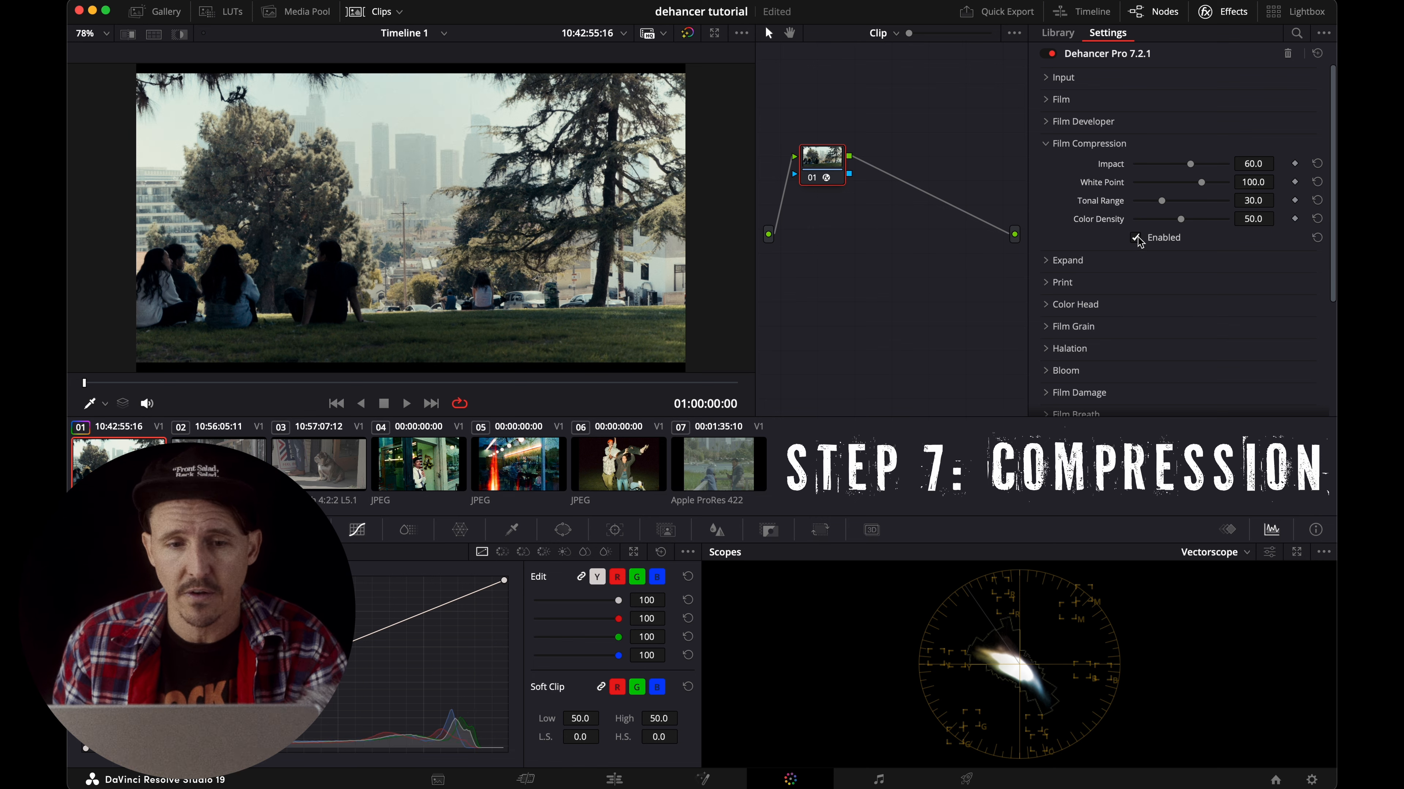
click(1176, 164)
drag(1178, 168, 1198, 209)
key(super+f)
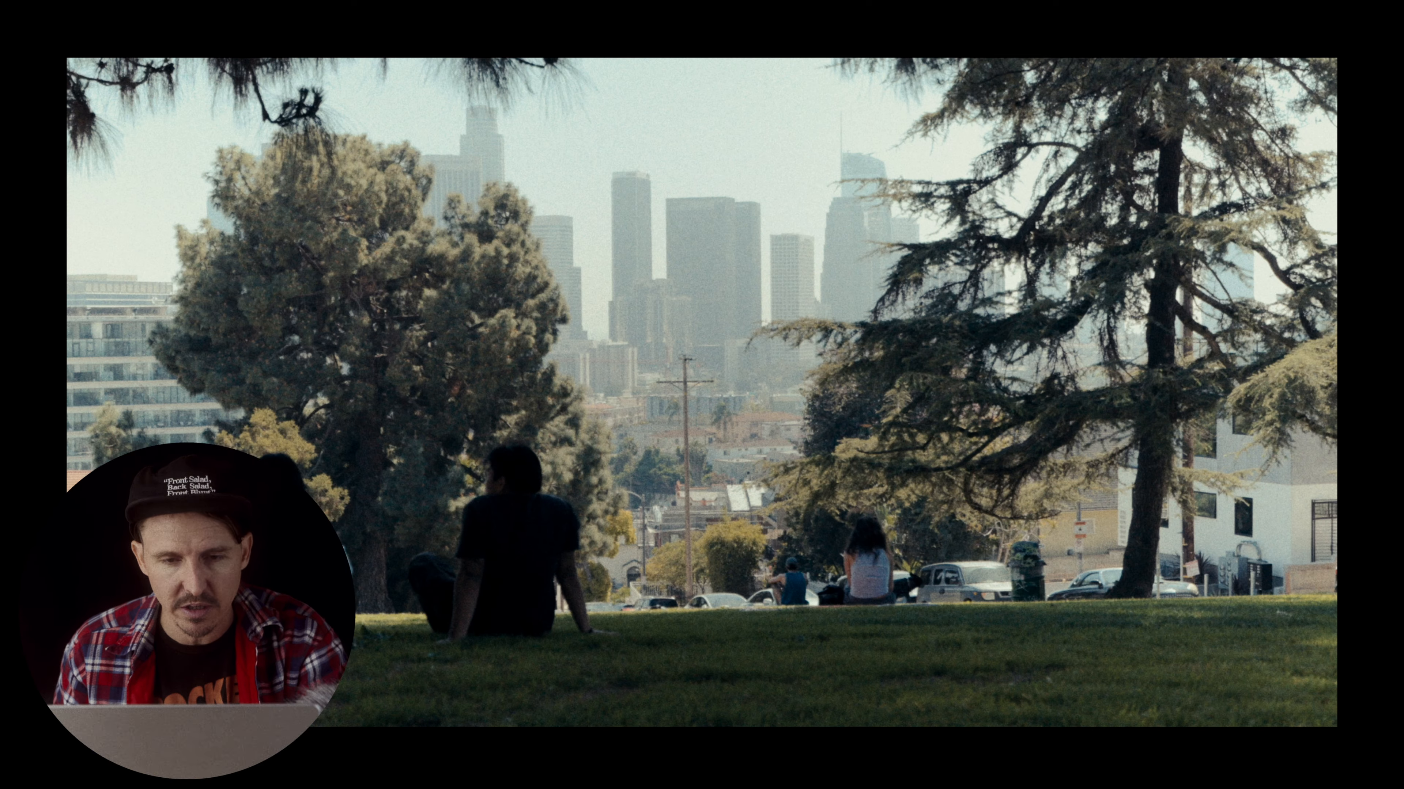
key(shift+d)
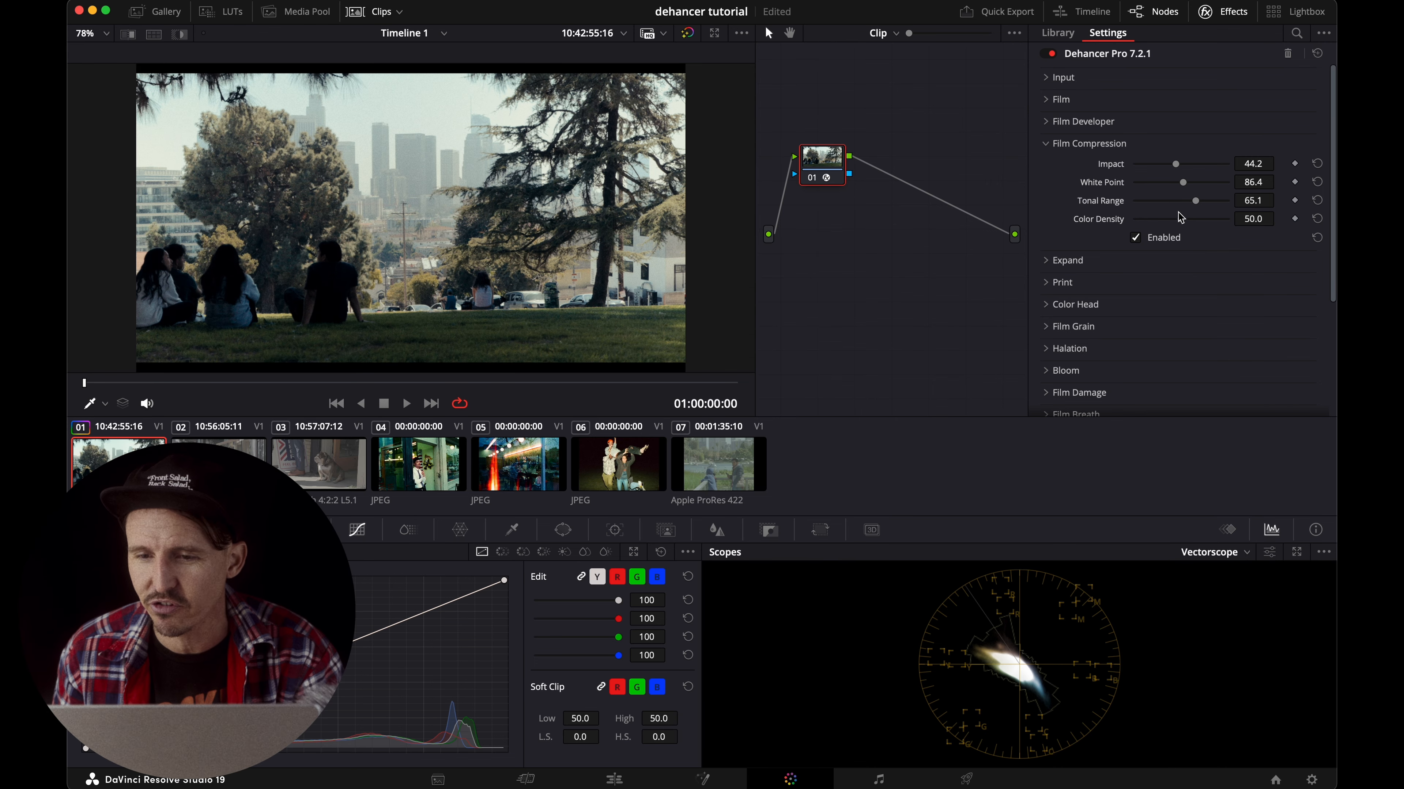
Set Film Compression's Color Density to 58.9 and Tonal Range to 69.0, and compare the image with the grade off and on.
mouse_move(1181, 217)
mouse_down()
mouse_move(1197, 224)
mouse_move(1198, 204)
mouse_move(1176, 205)
mouse_move(1201, 208)
mouse_up()
key(super+d)
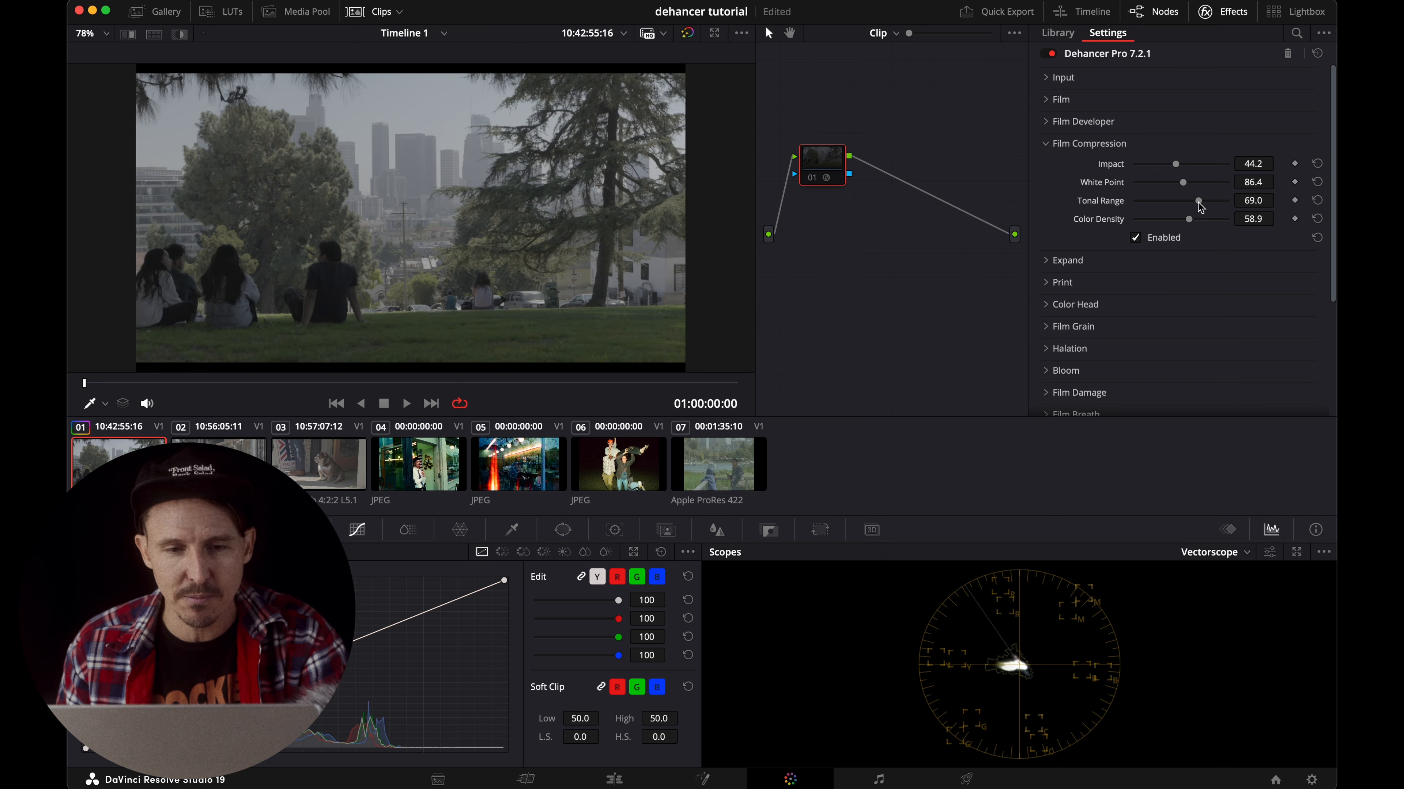
key(super+d)
key(super+f)
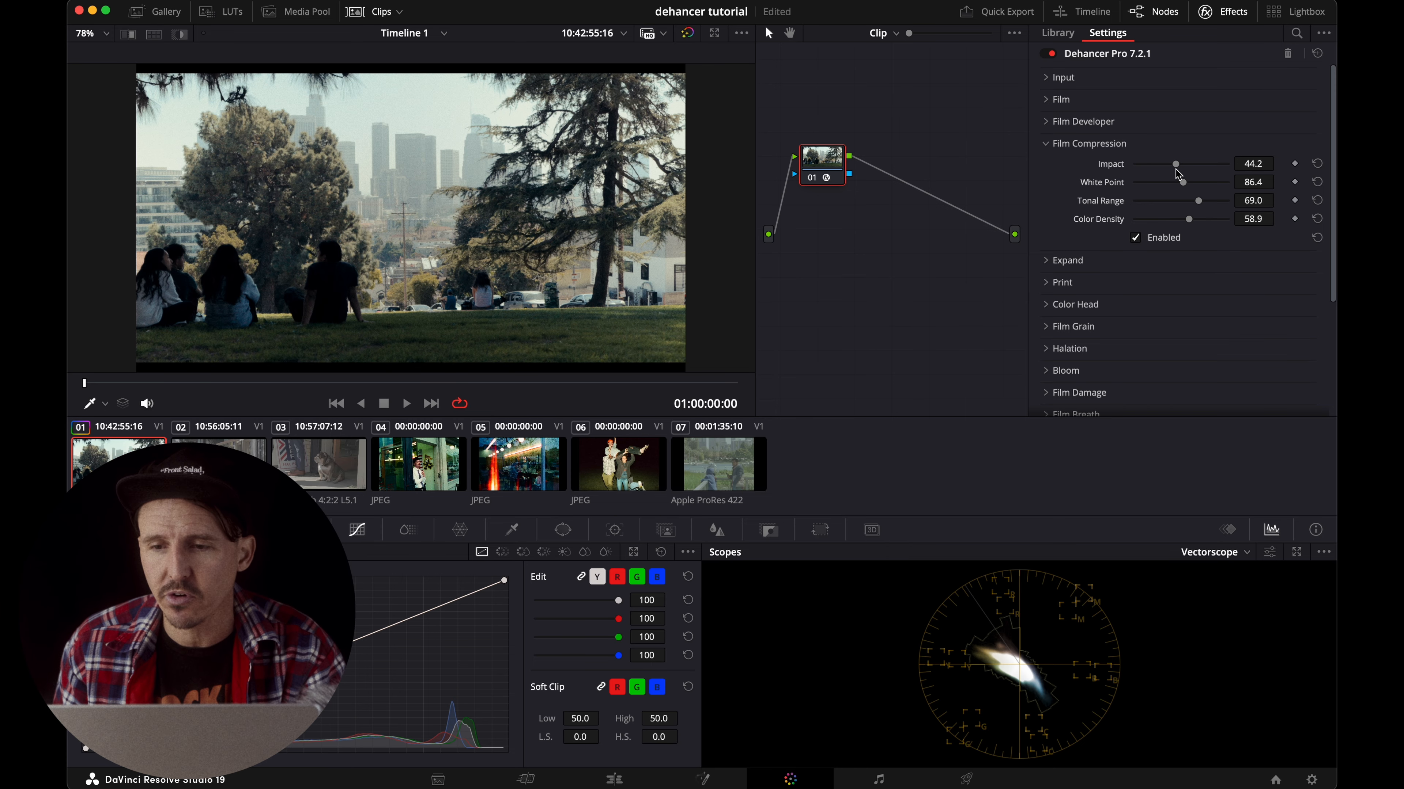
Select clip 07 and set its primary Pivot to 0.335, Contrast to 1.324 and Color Boost to 22.00.
click(721, 477)
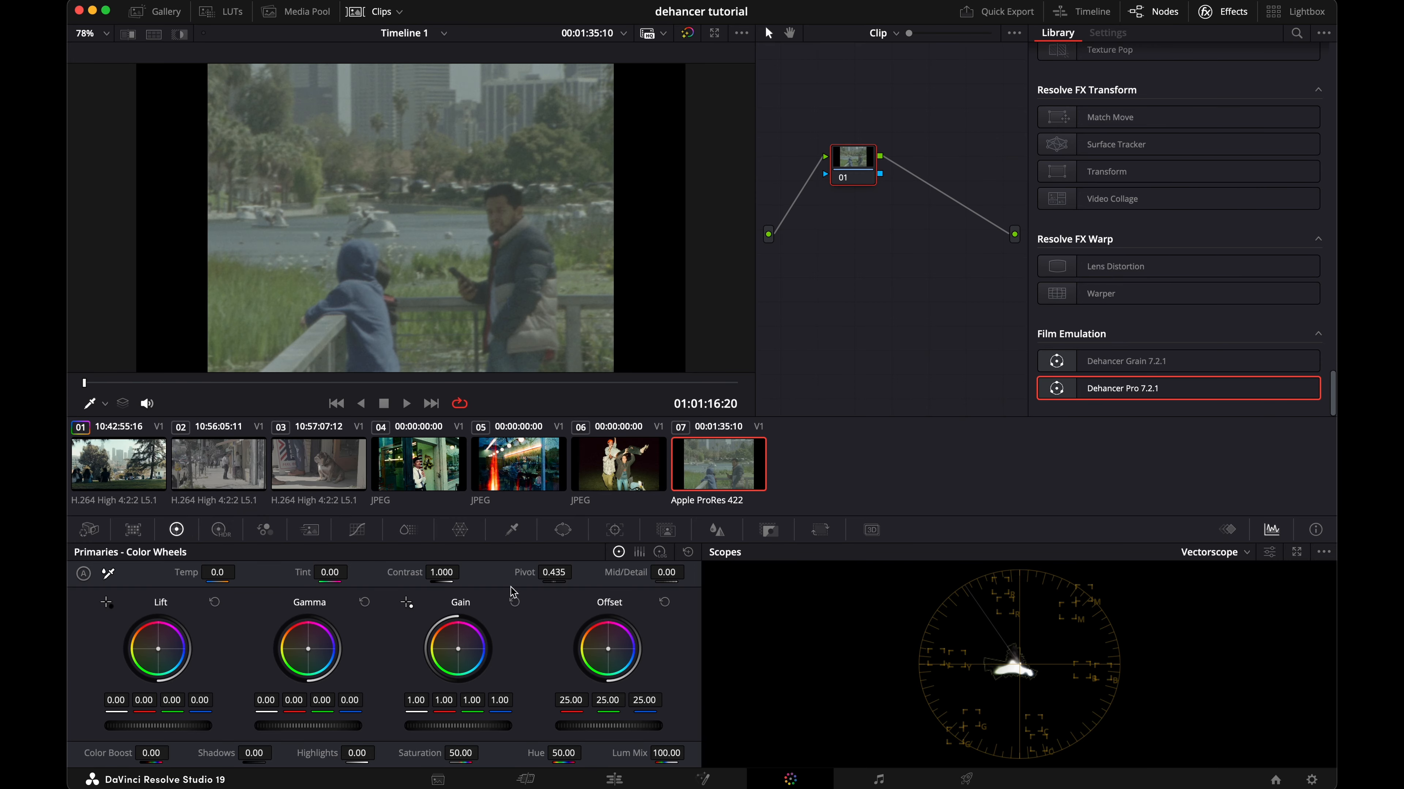
drag(552, 570, 442, 573)
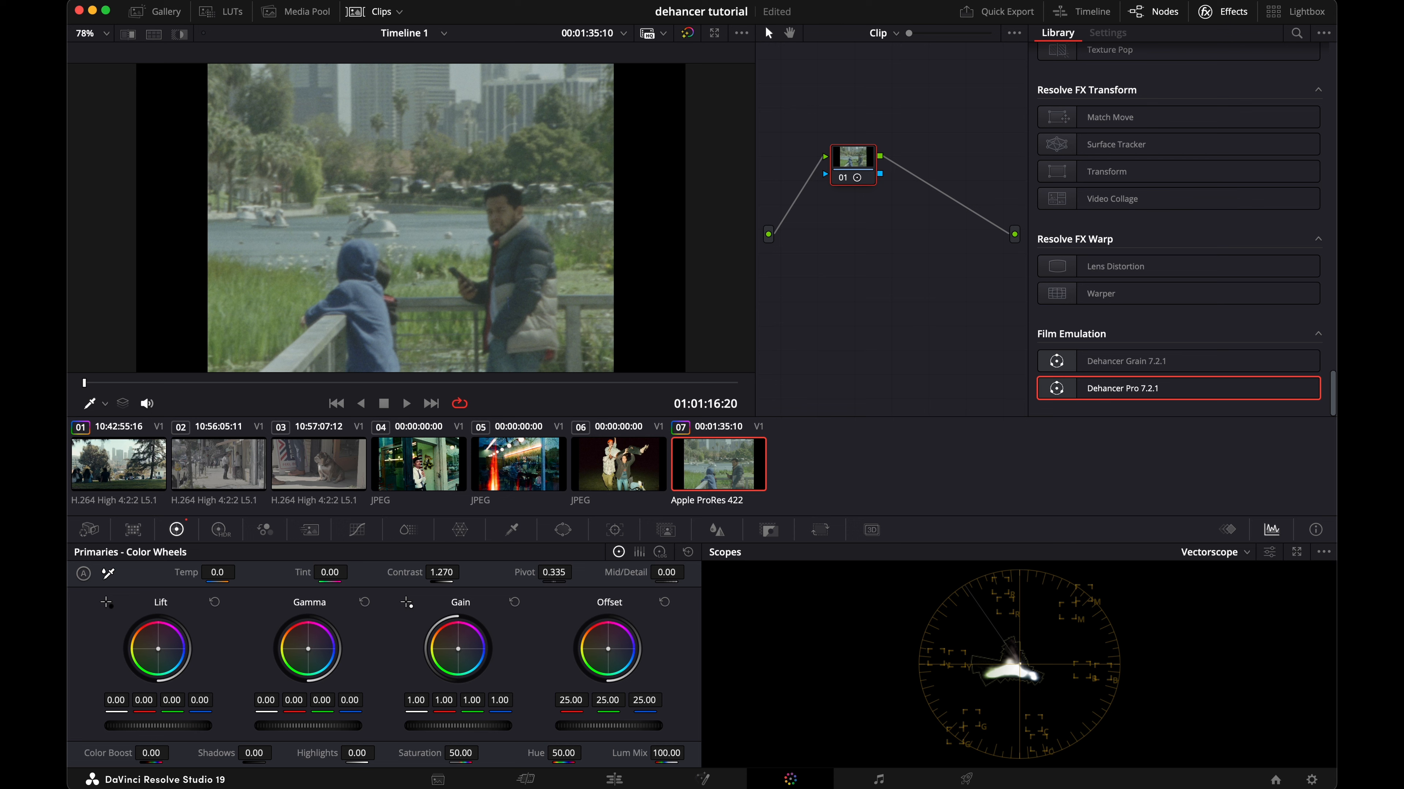
drag(164, 757, 161, 754)
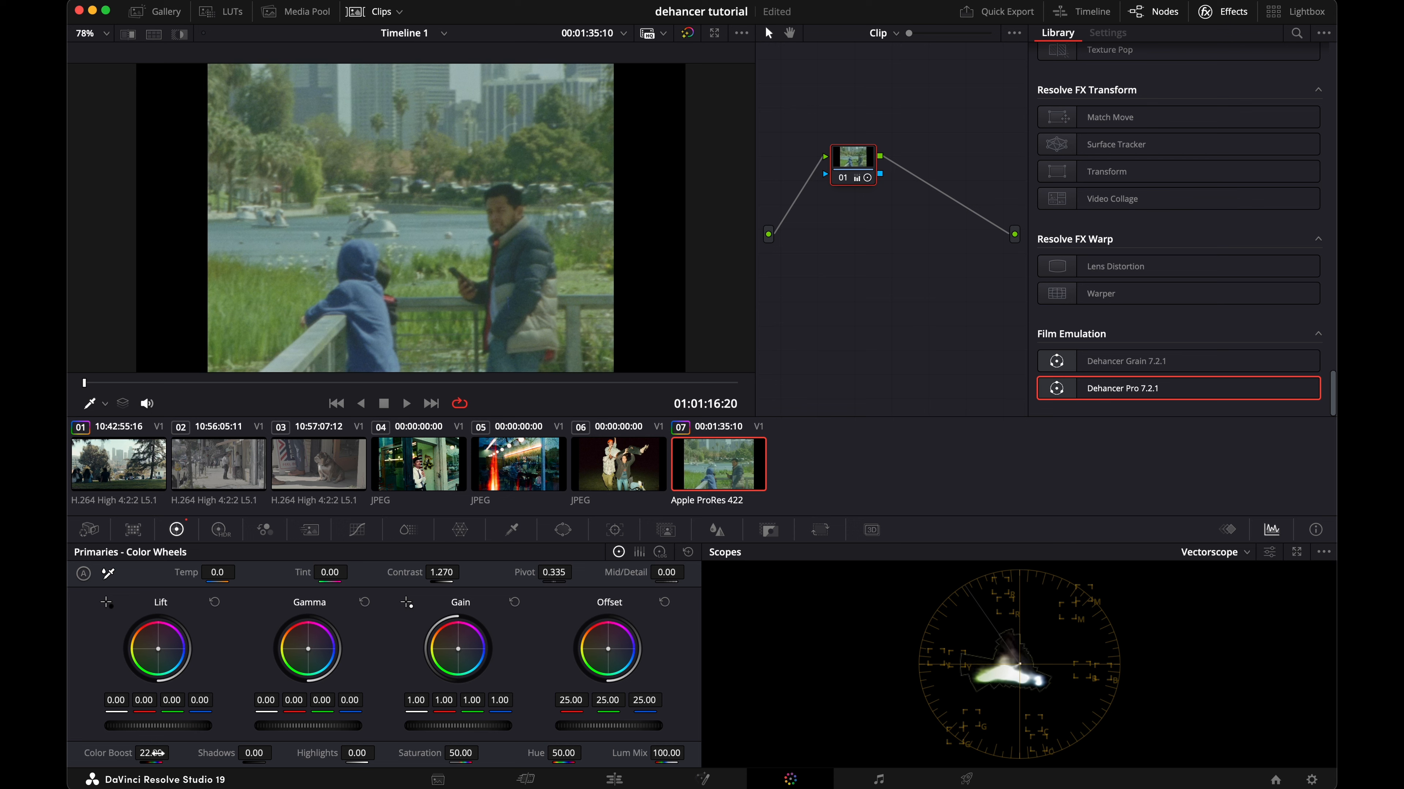
drag(450, 577, 463, 572)
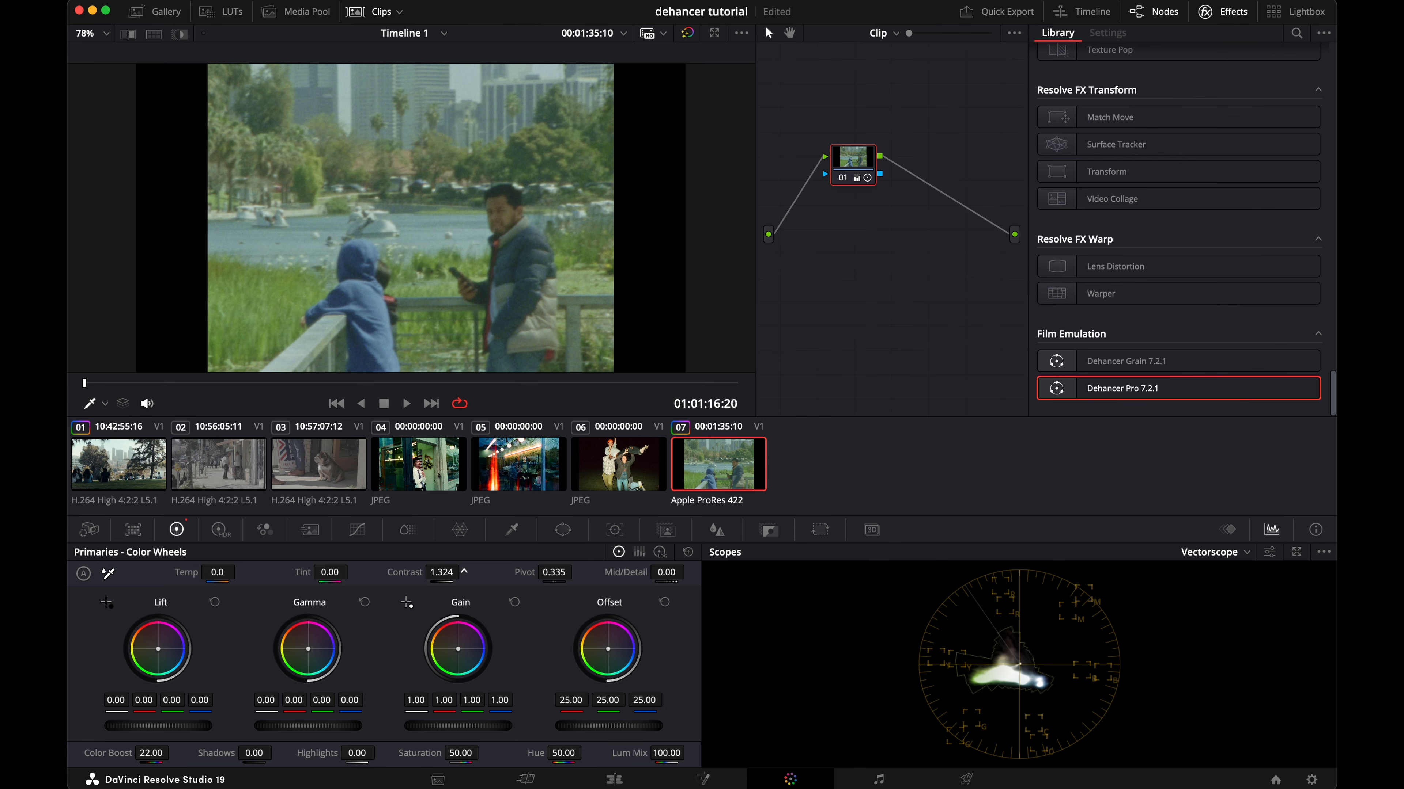
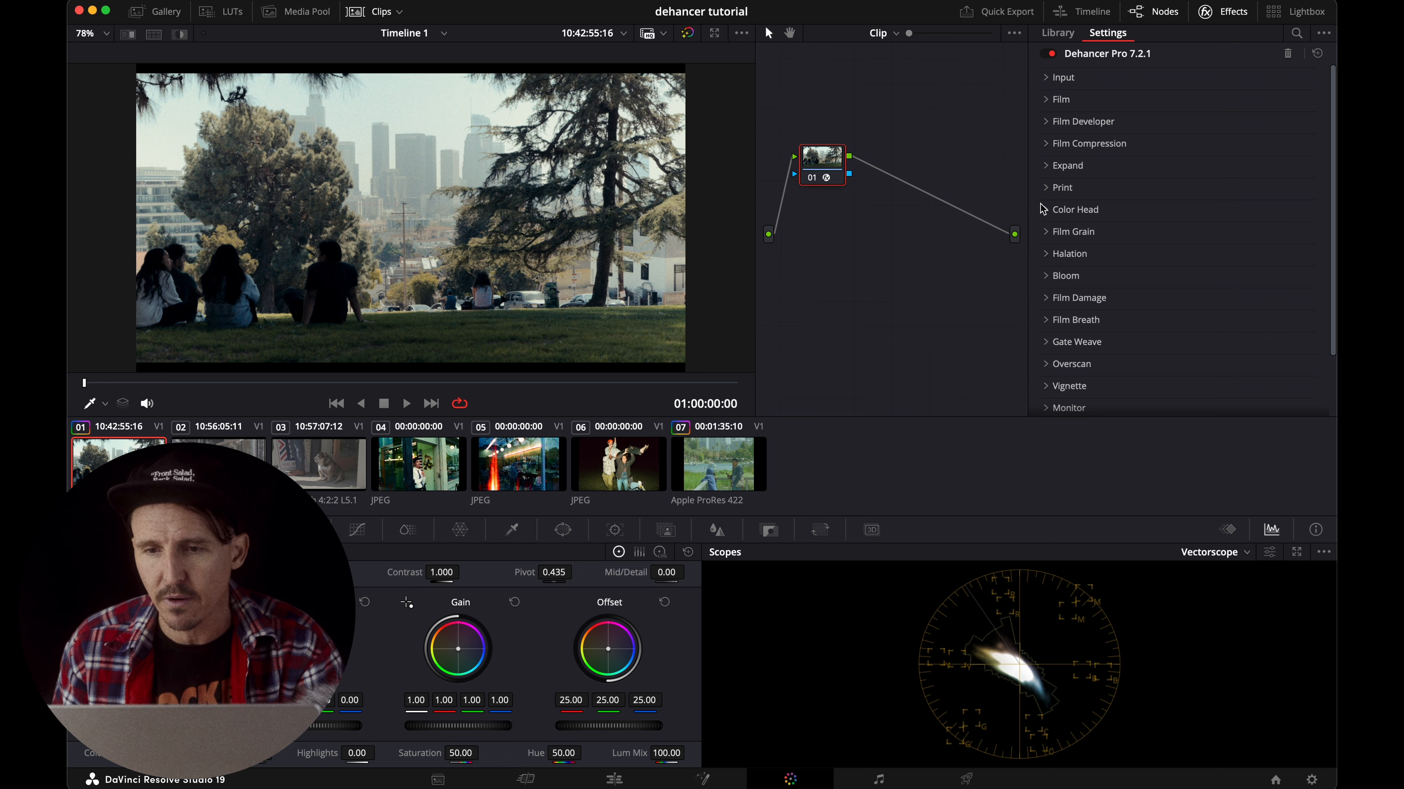
scroll(1043, 205, down, 1)
scroll(1042, 204, up, 1)
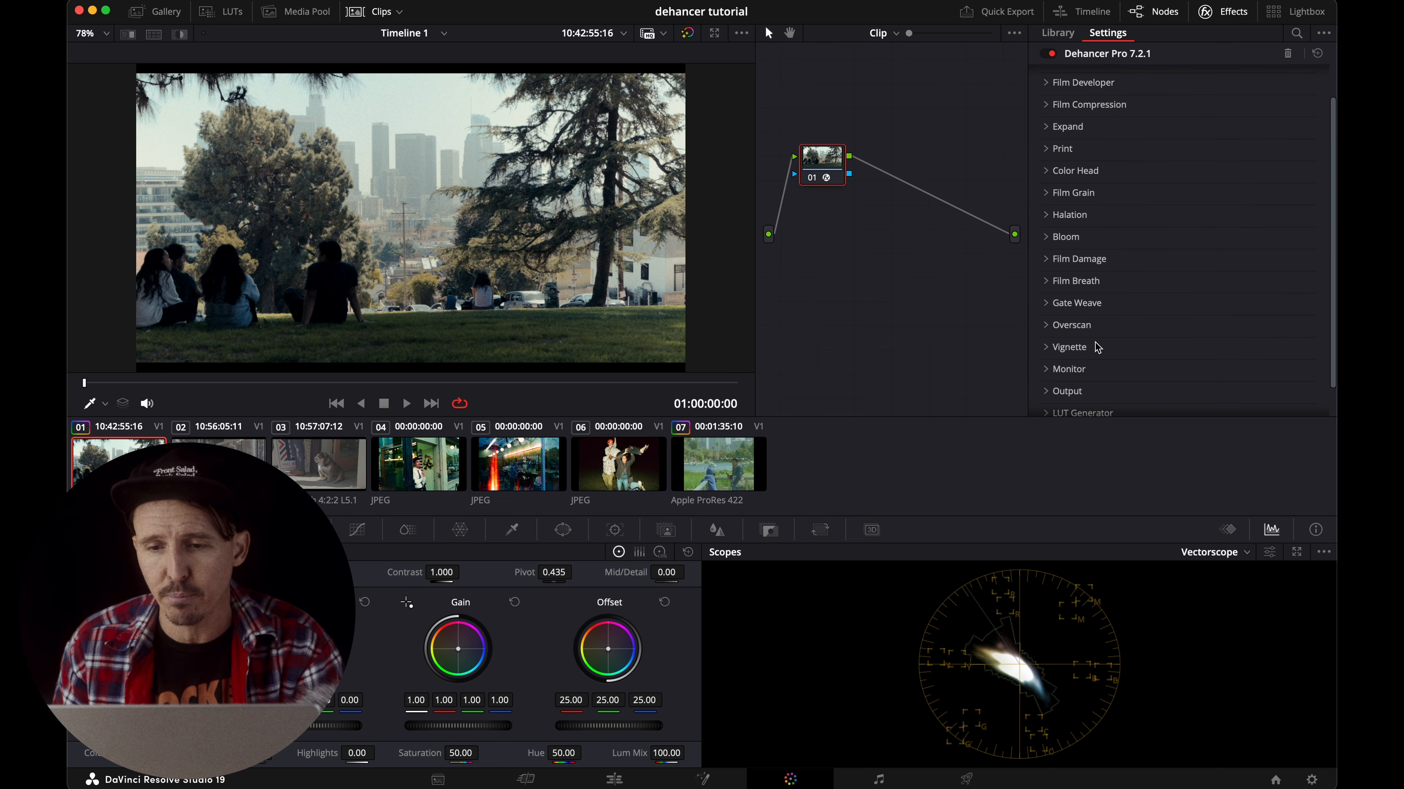
scroll(1065, 326, down, 3)
click(1045, 337)
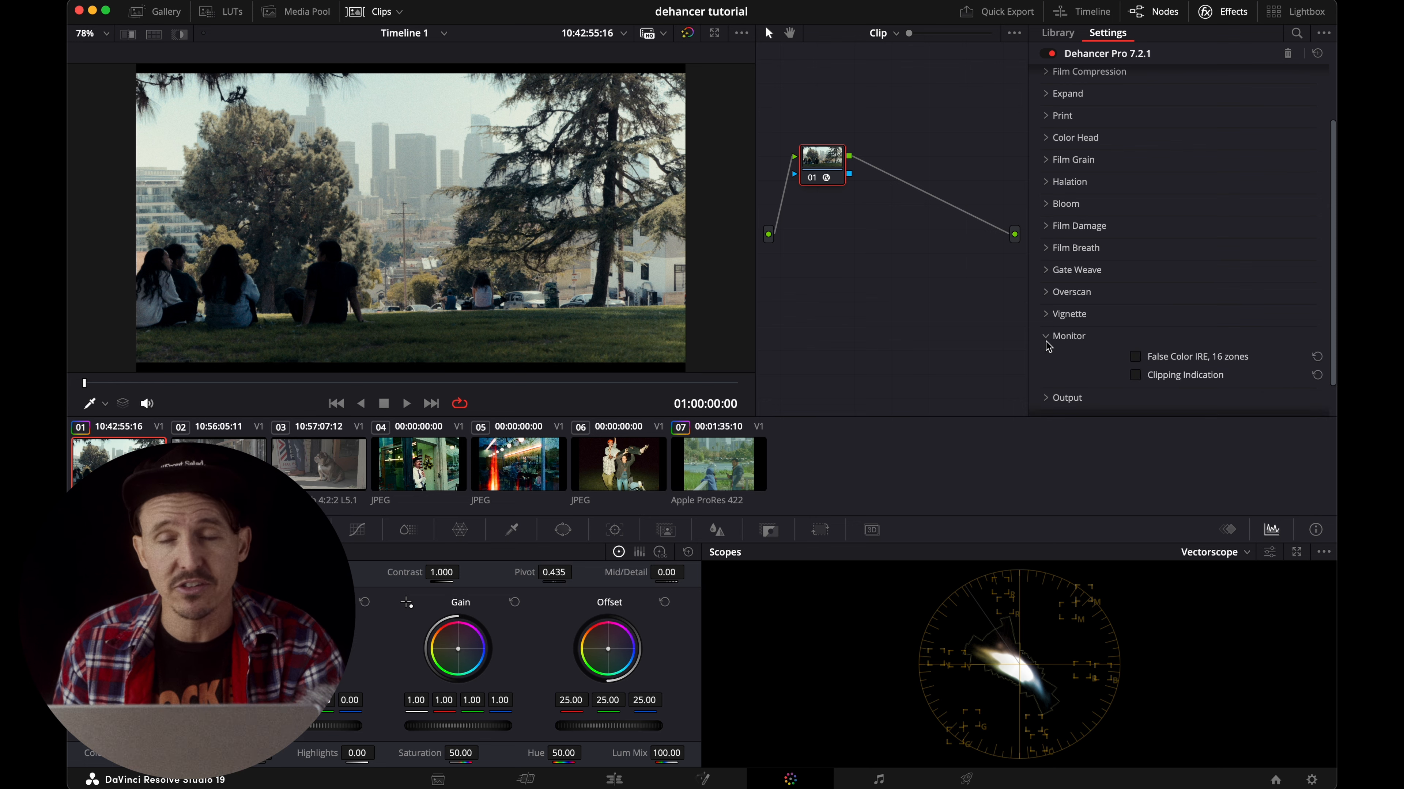
click(1045, 338)
scroll(1056, 293, up, 3)
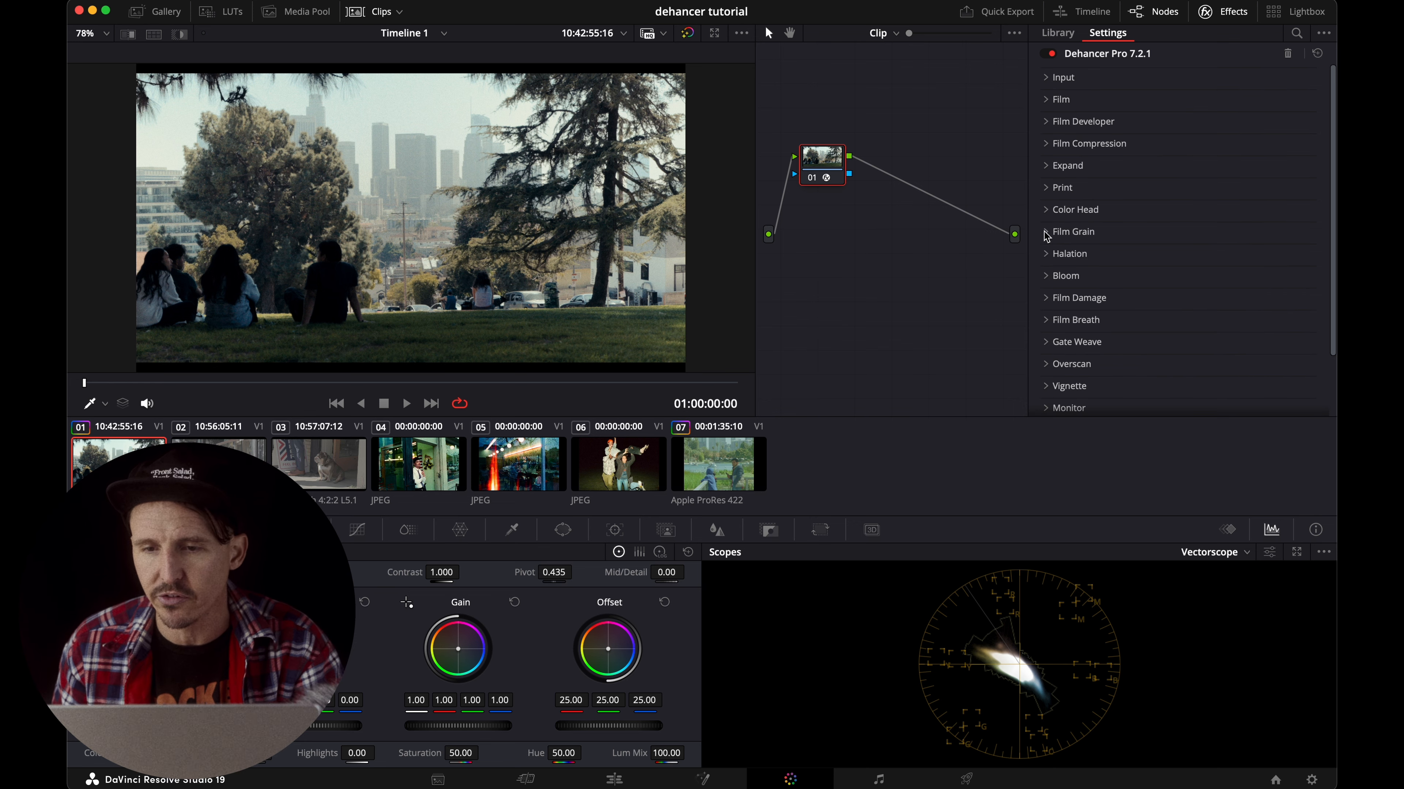
Compare the image with the Print stage disabled and enabled, leaving it enabled.
click(1053, 188)
click(1137, 339)
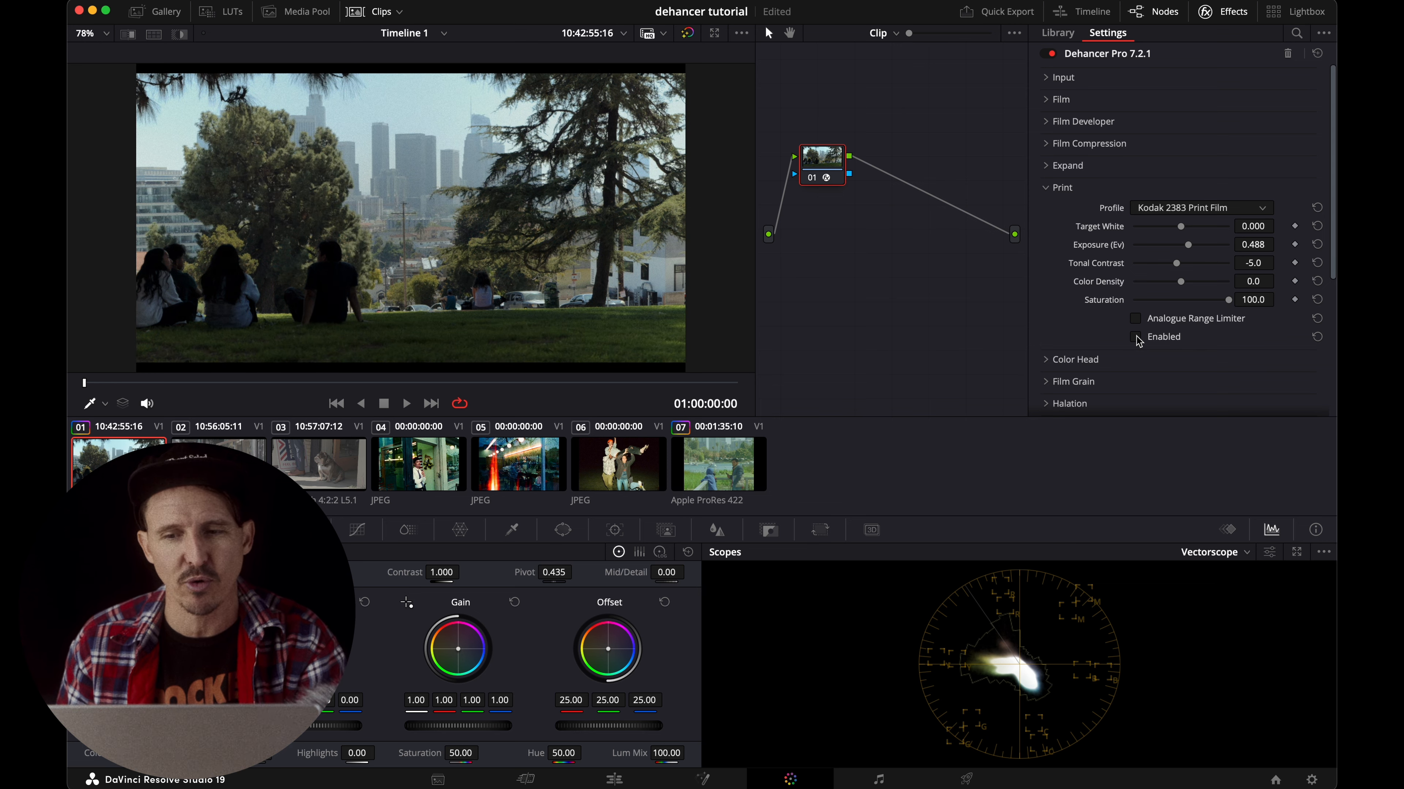
click(1136, 337)
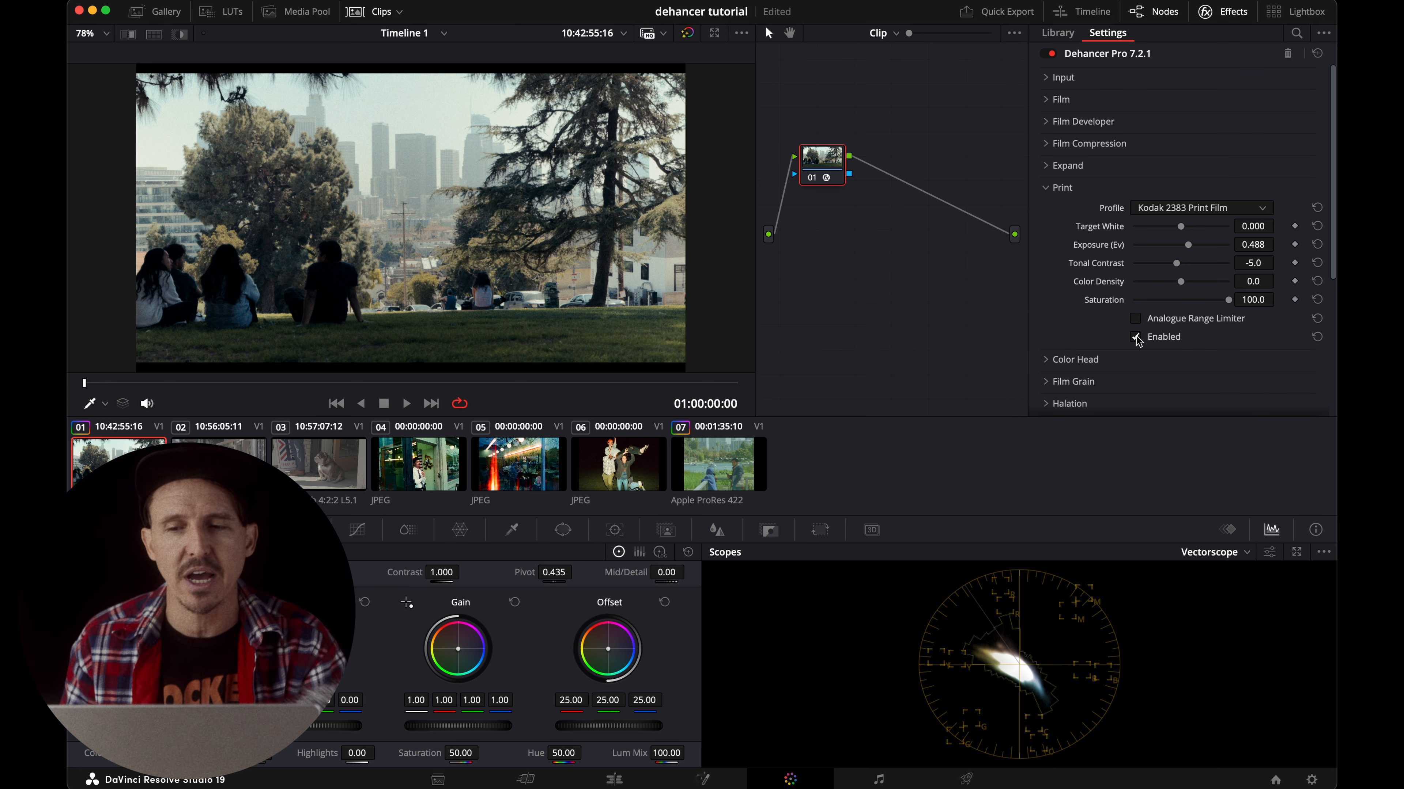
Switch the Print profile to Linear, set Tonal Contrast to -12.0 and Color Density to -24.0, and fine-tune Exposure, using clip 07 as reference.
click(1171, 213)
click(1158, 226)
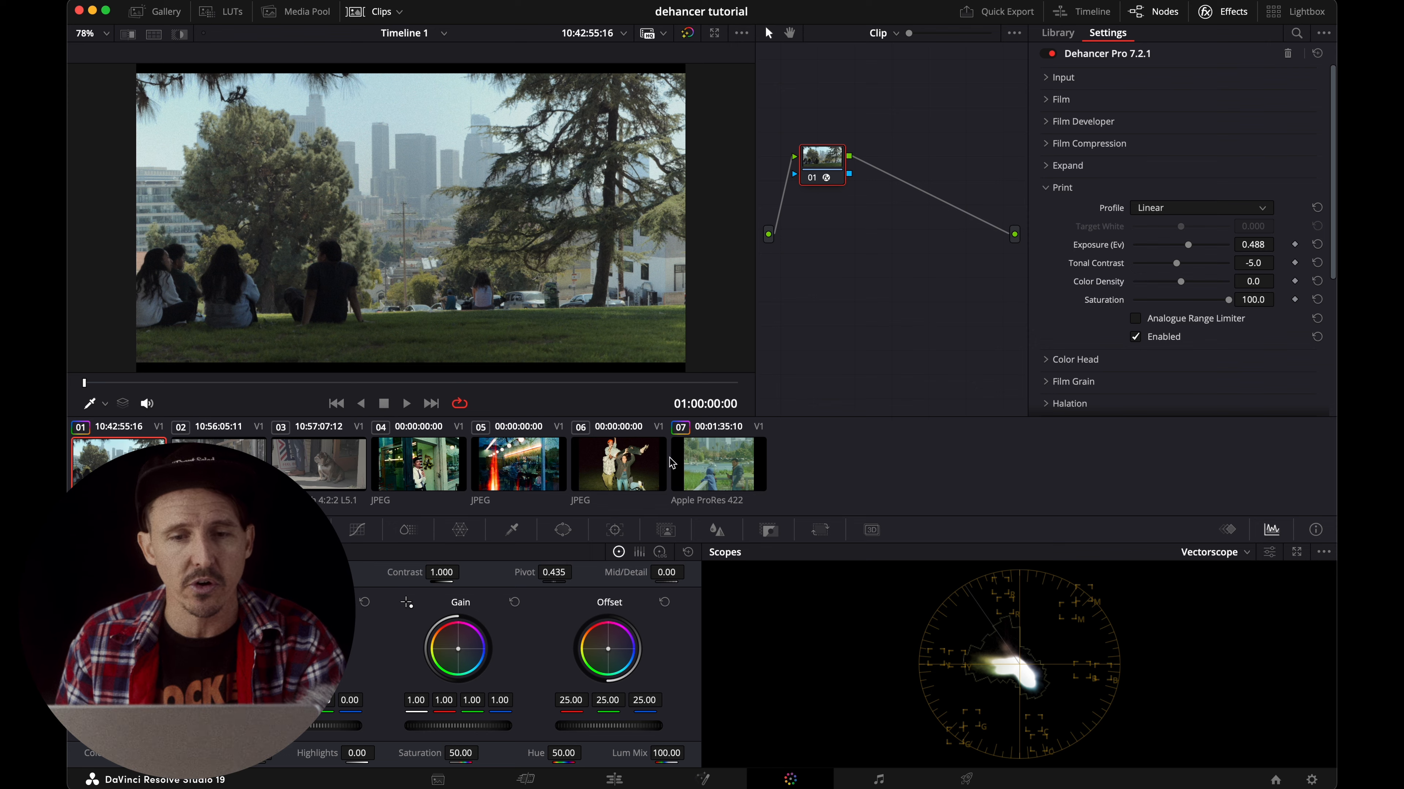
click(672, 464)
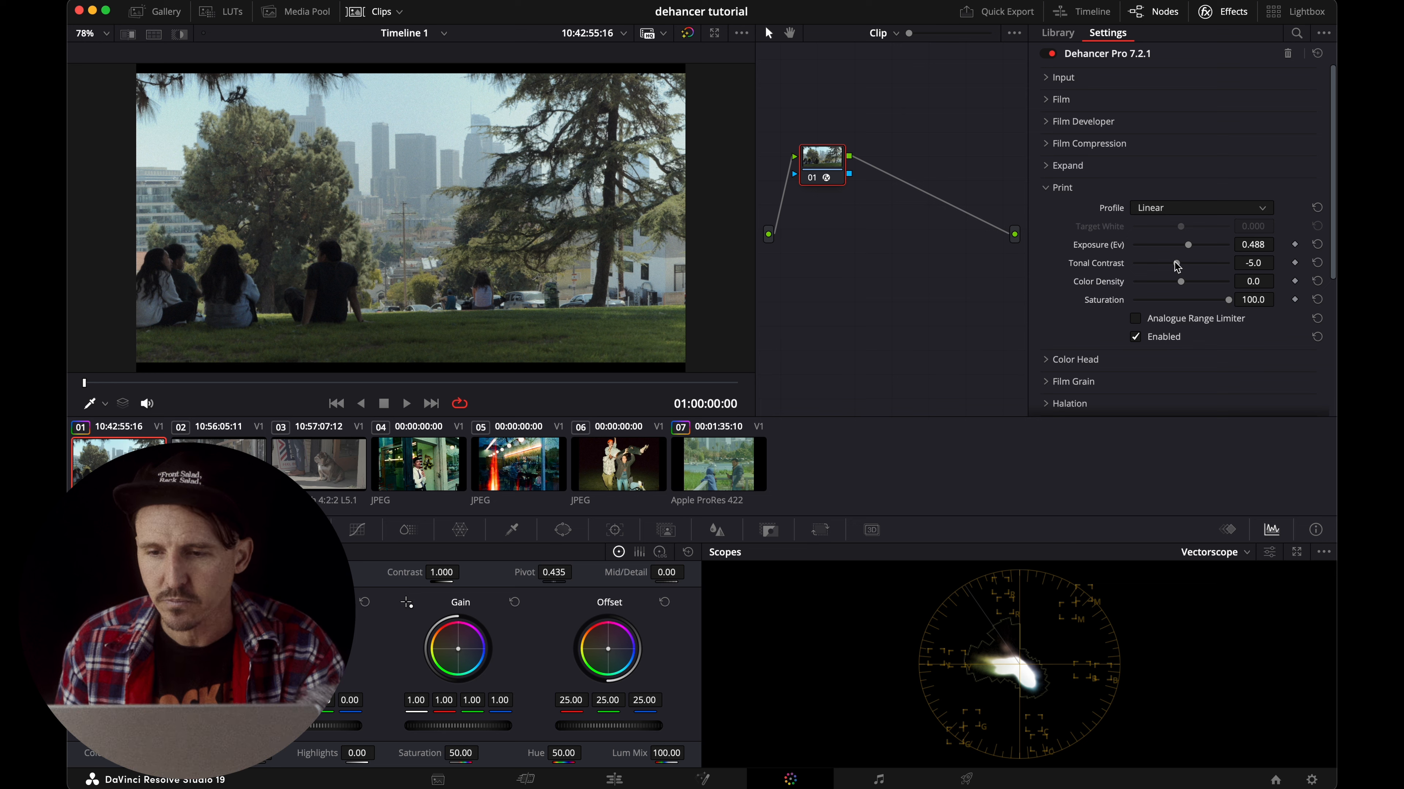
mouse_move(1178, 267)
mouse_down()
mouse_move(1189, 283)
mouse_move(1168, 283)
mouse_up()
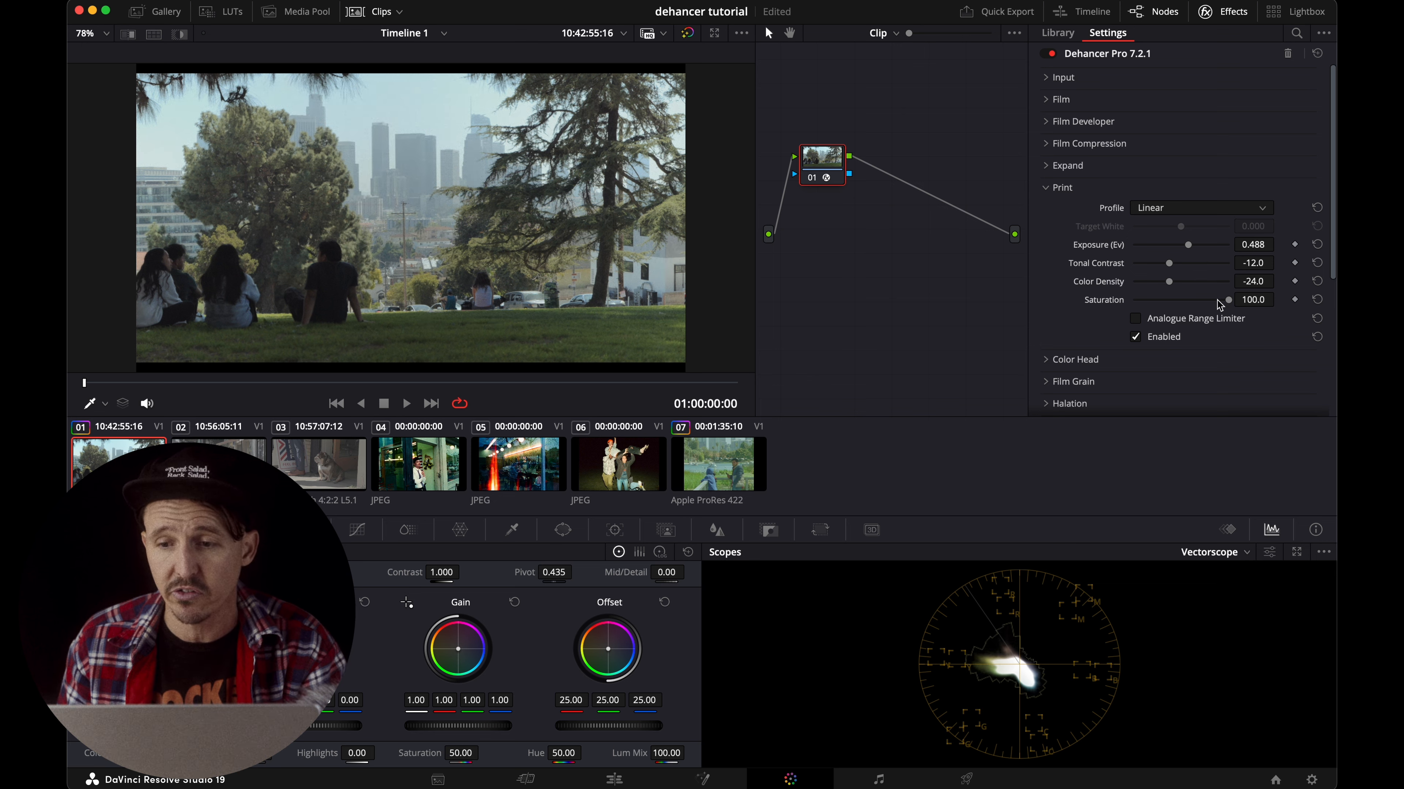
drag(1189, 246, 1171, 269)
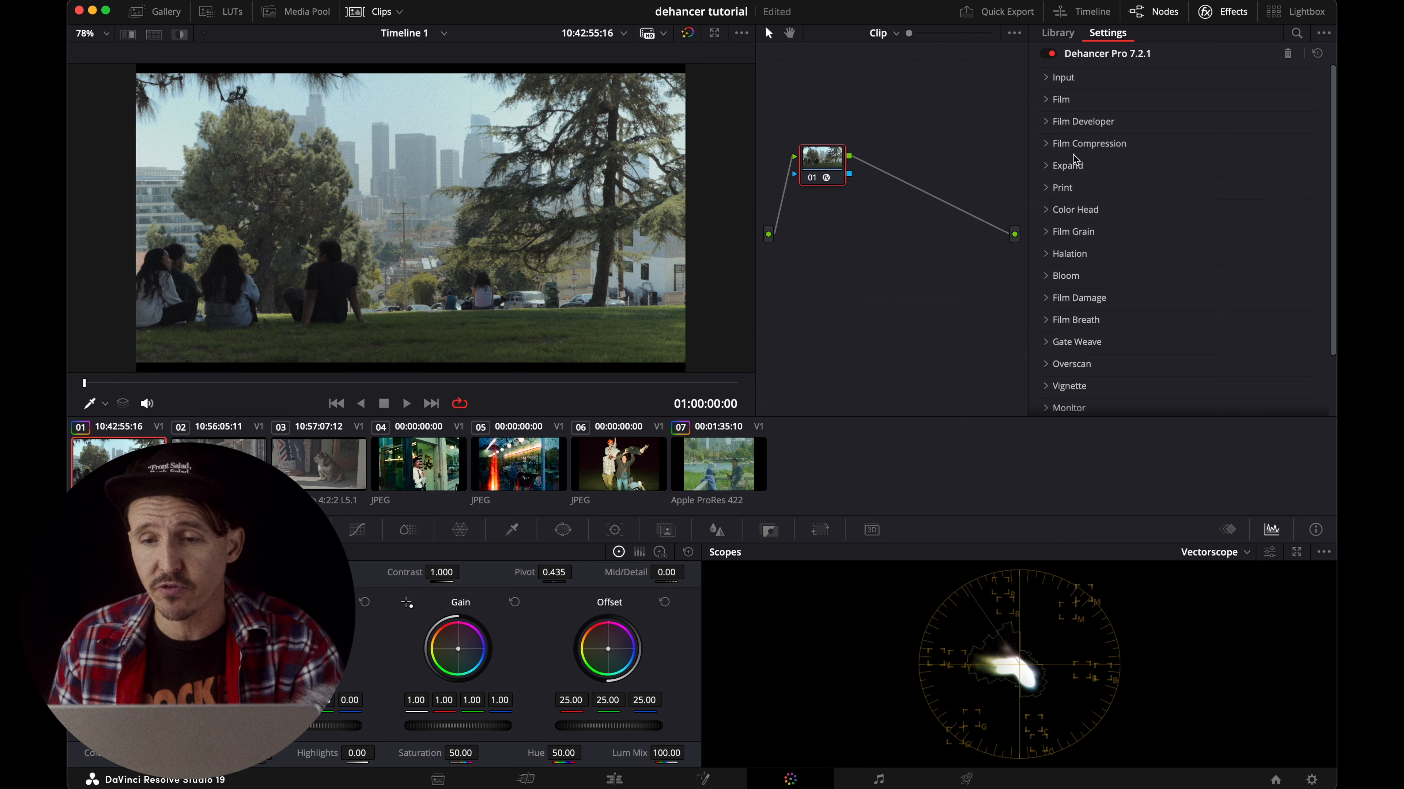
Set the Film Developer's Contrast Boost to 13.2, Gamma Correction to 13.6, Color Separation to 63.6 and Color Boost to 44.2, comparing against clip 07.
click(1057, 121)
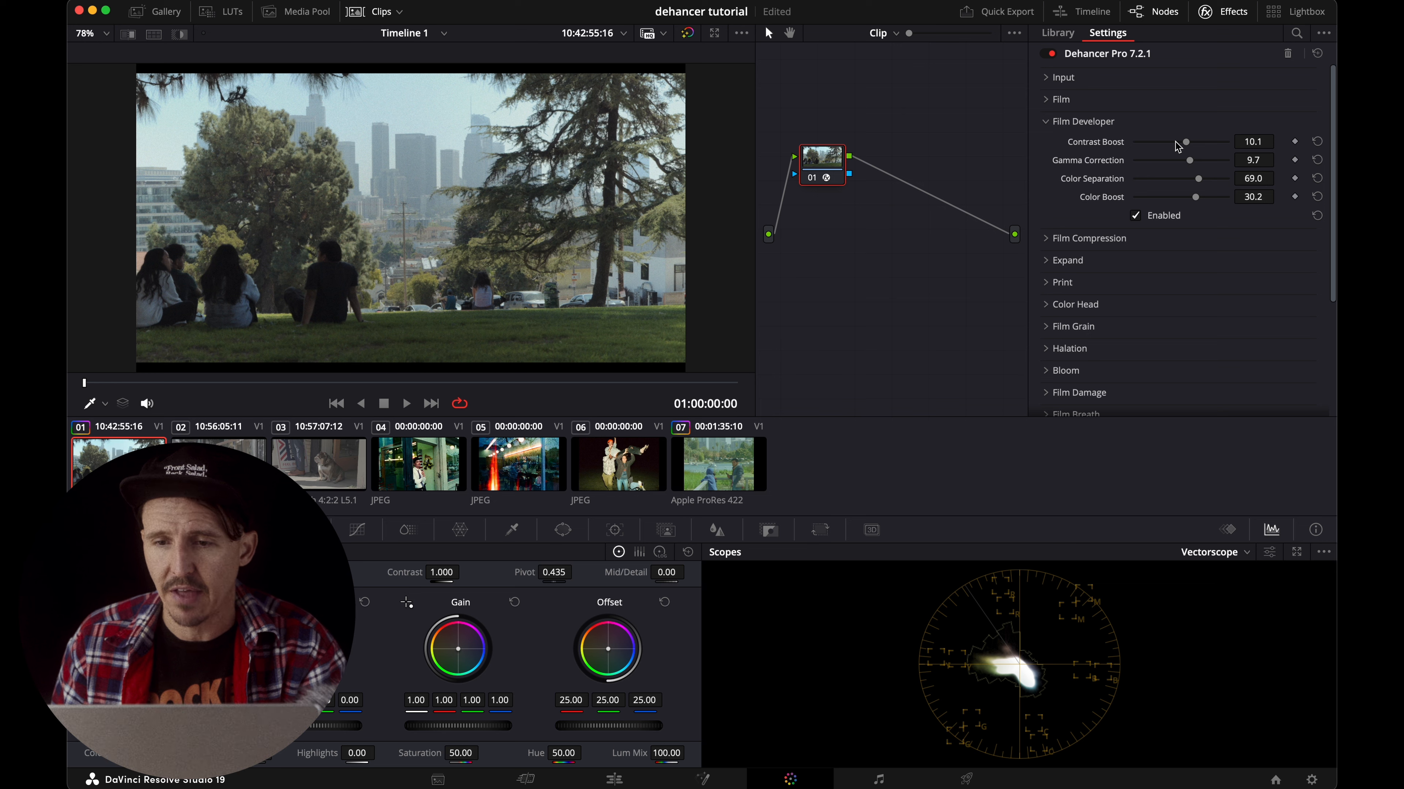
drag(1188, 147, 1199, 199)
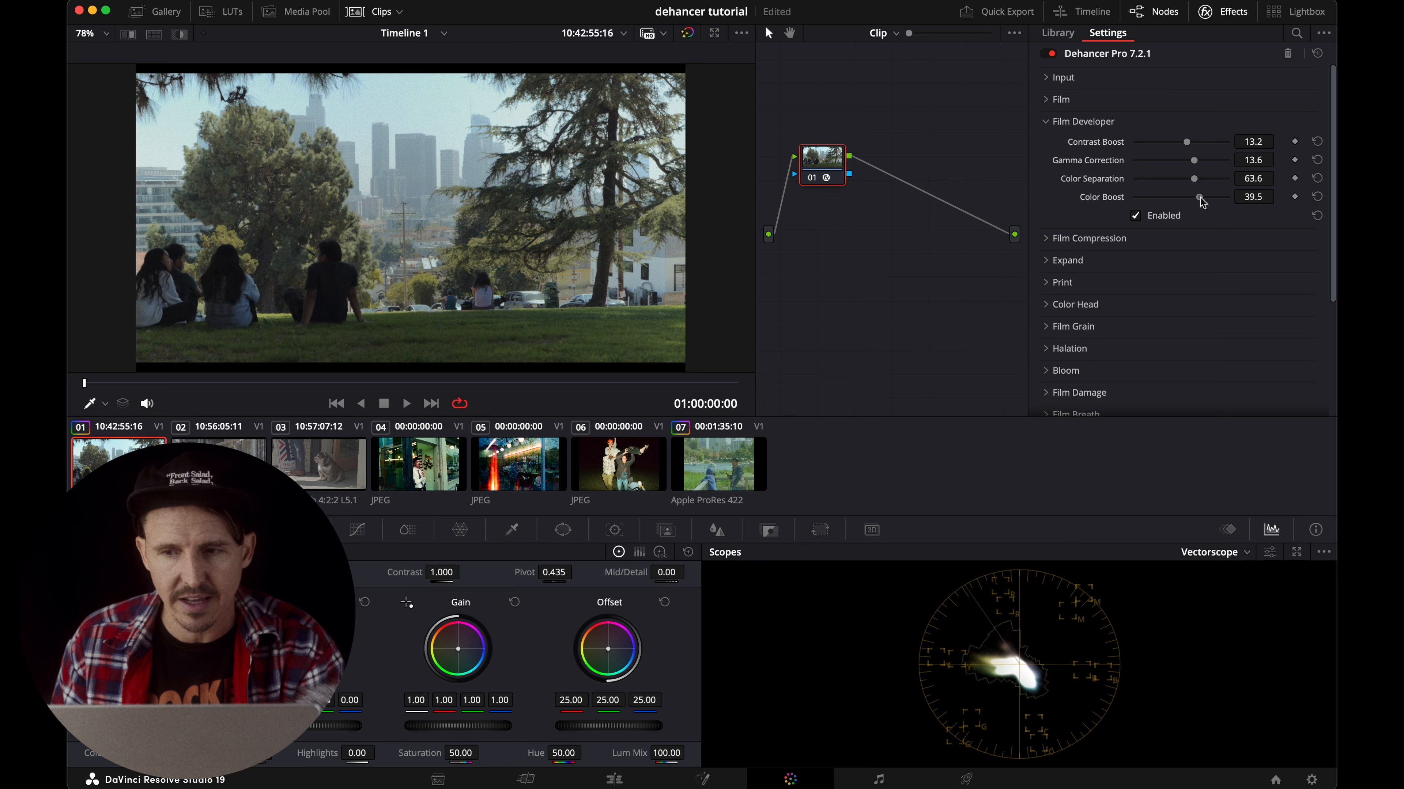
click(737, 460)
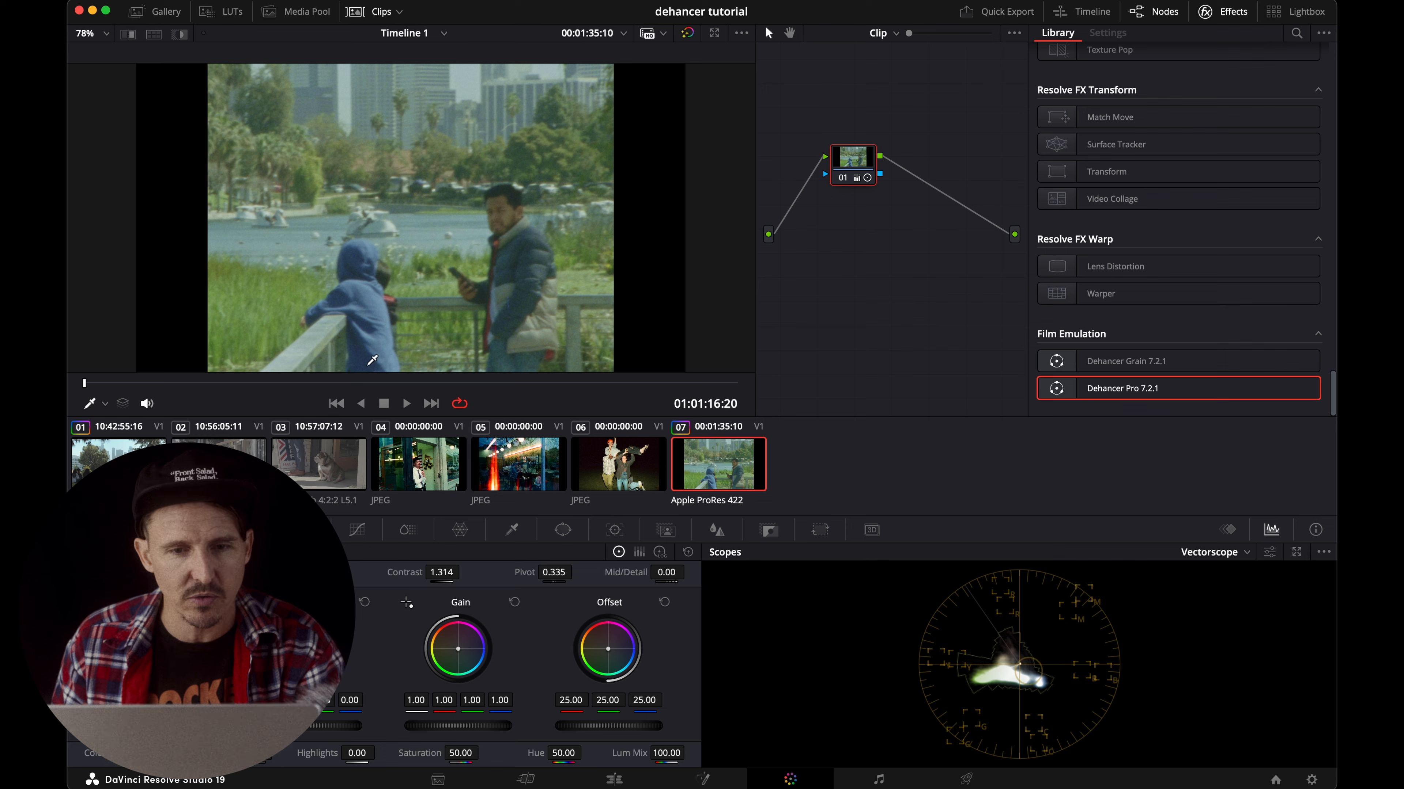
drag(154, 387, 99, 388)
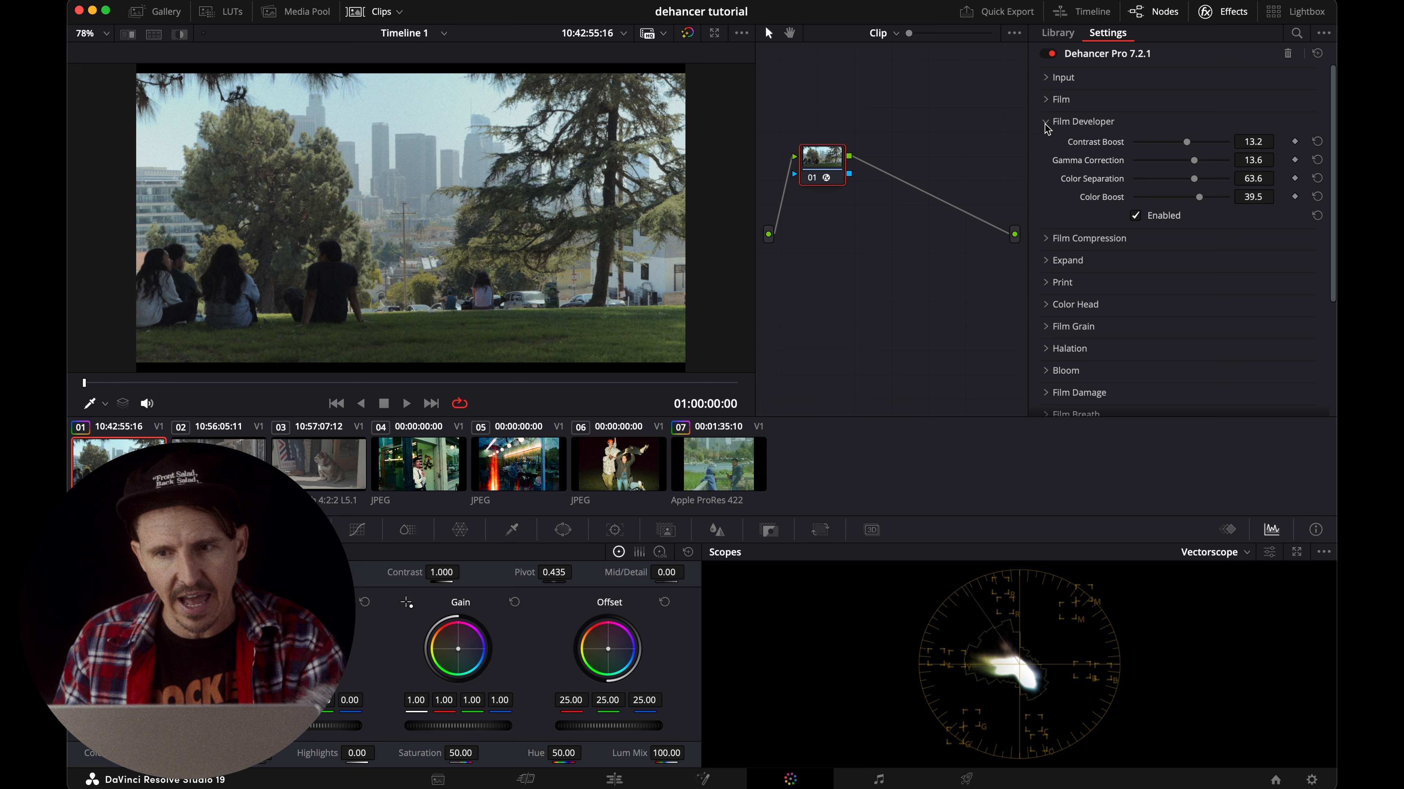
drag(1199, 198, 1204, 202)
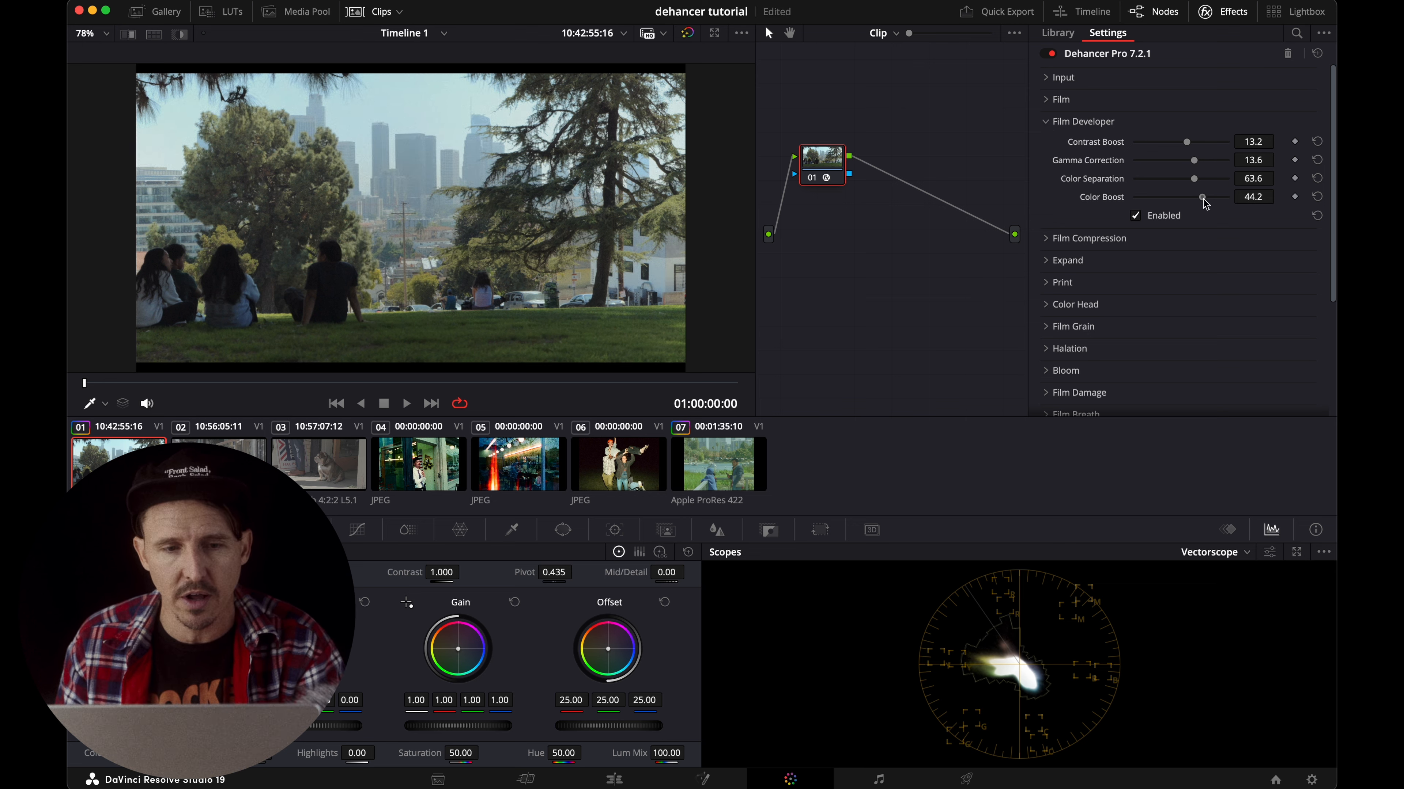
click(1045, 122)
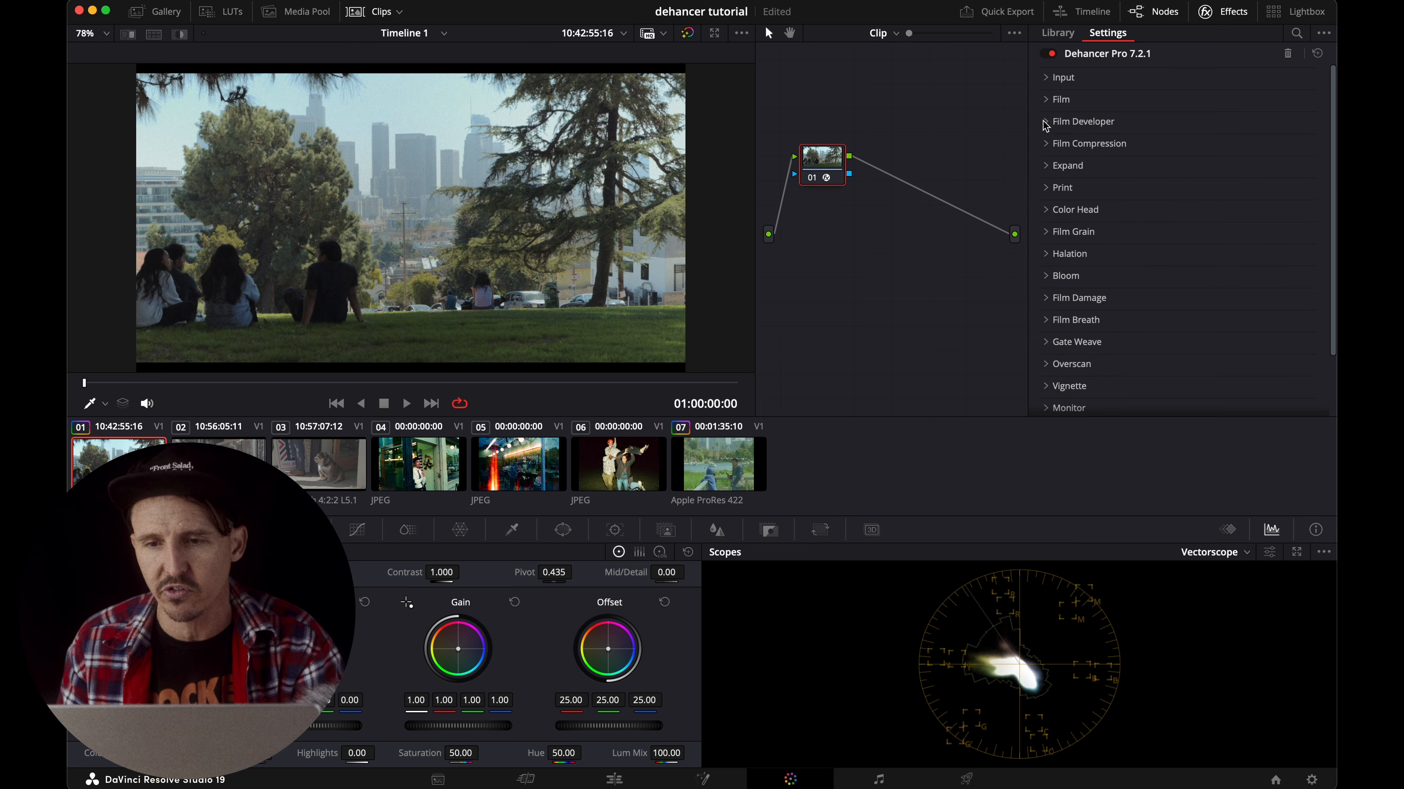
Set Film Compression's Impact to 58.9, White Point to 84.2 and Tonal Range to 74.4, and collapse the section.
click(1045, 147)
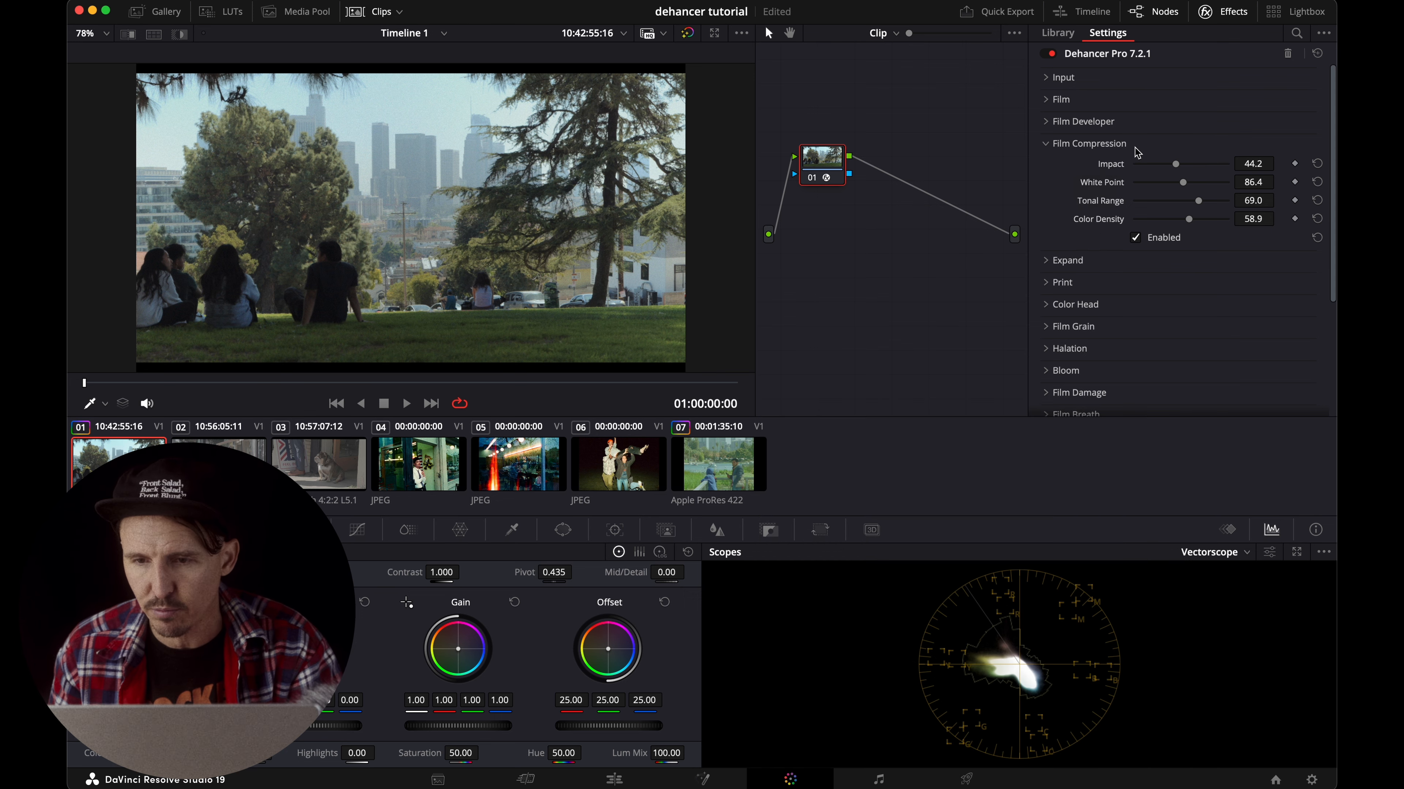
drag(1175, 164, 1205, 200)
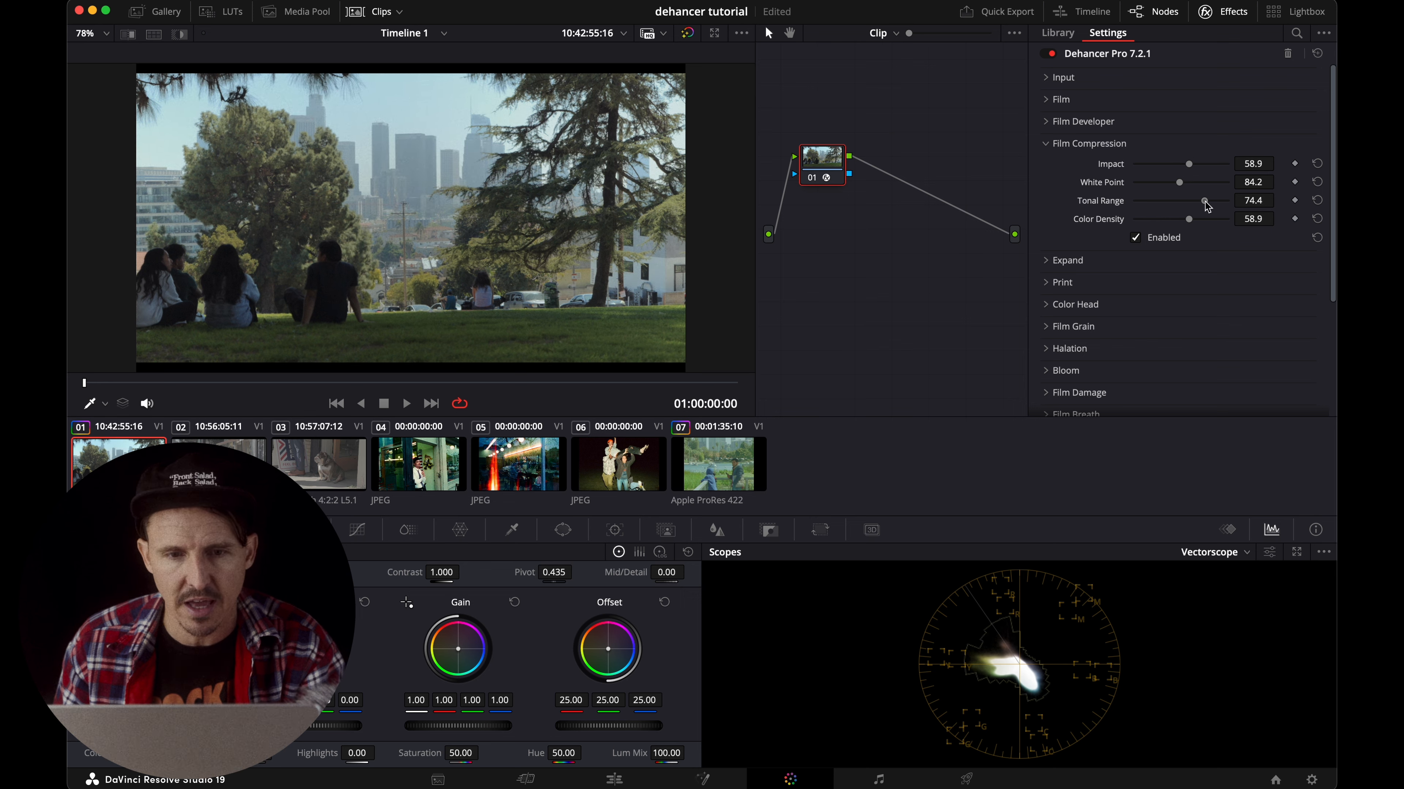
click(1050, 145)
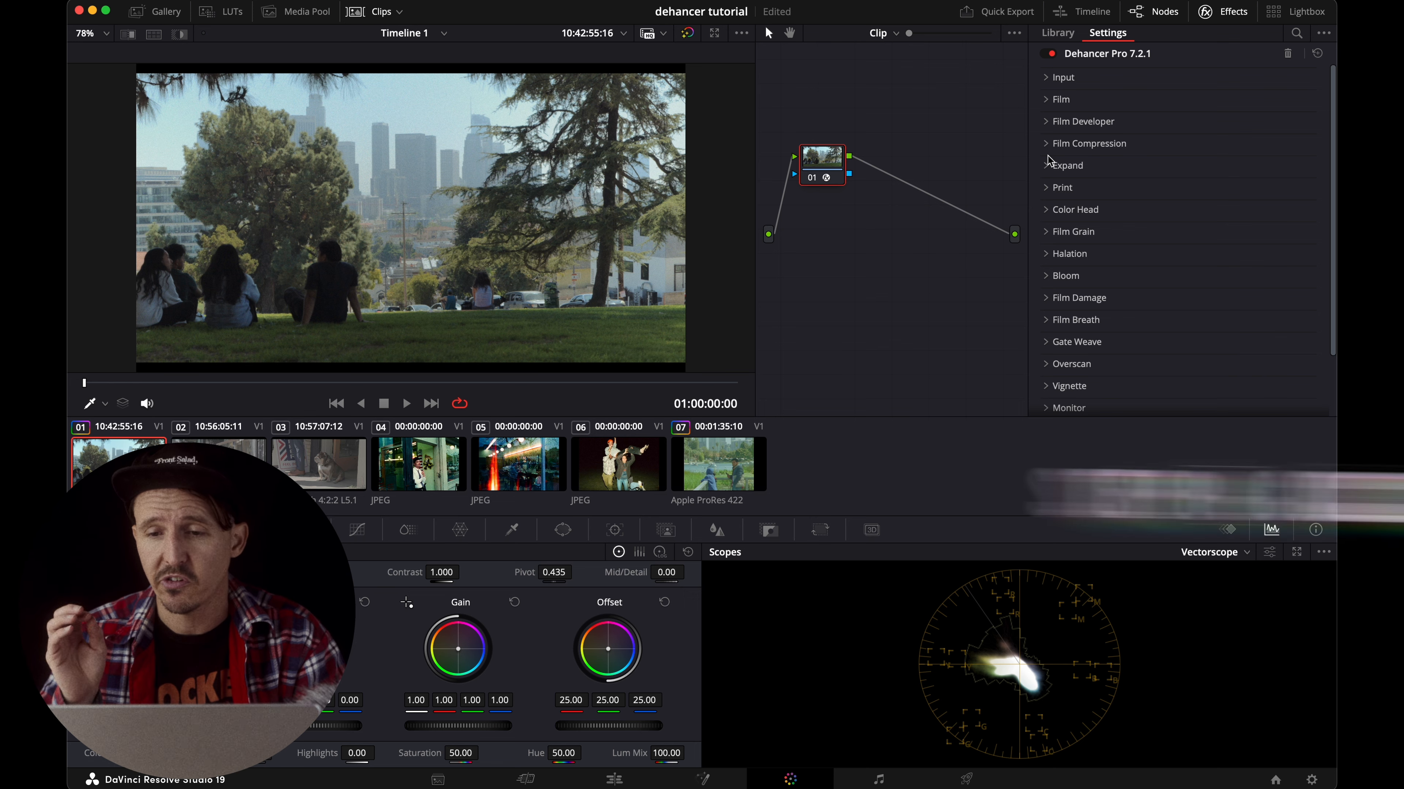
Expand the Color Head settings and examine Resolve's Printer Light options for comparison.
scroll(1075, 231, down, 3)
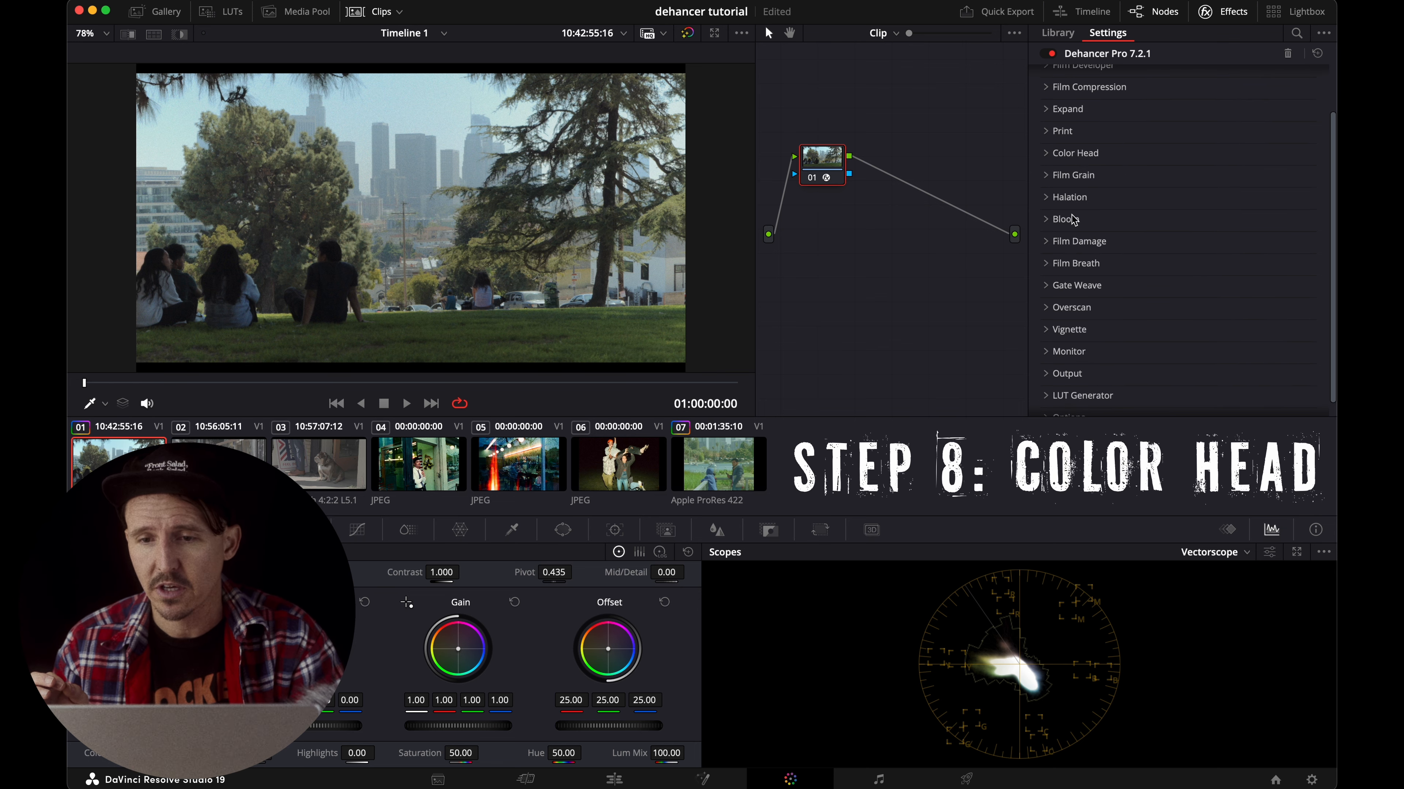
click(1045, 152)
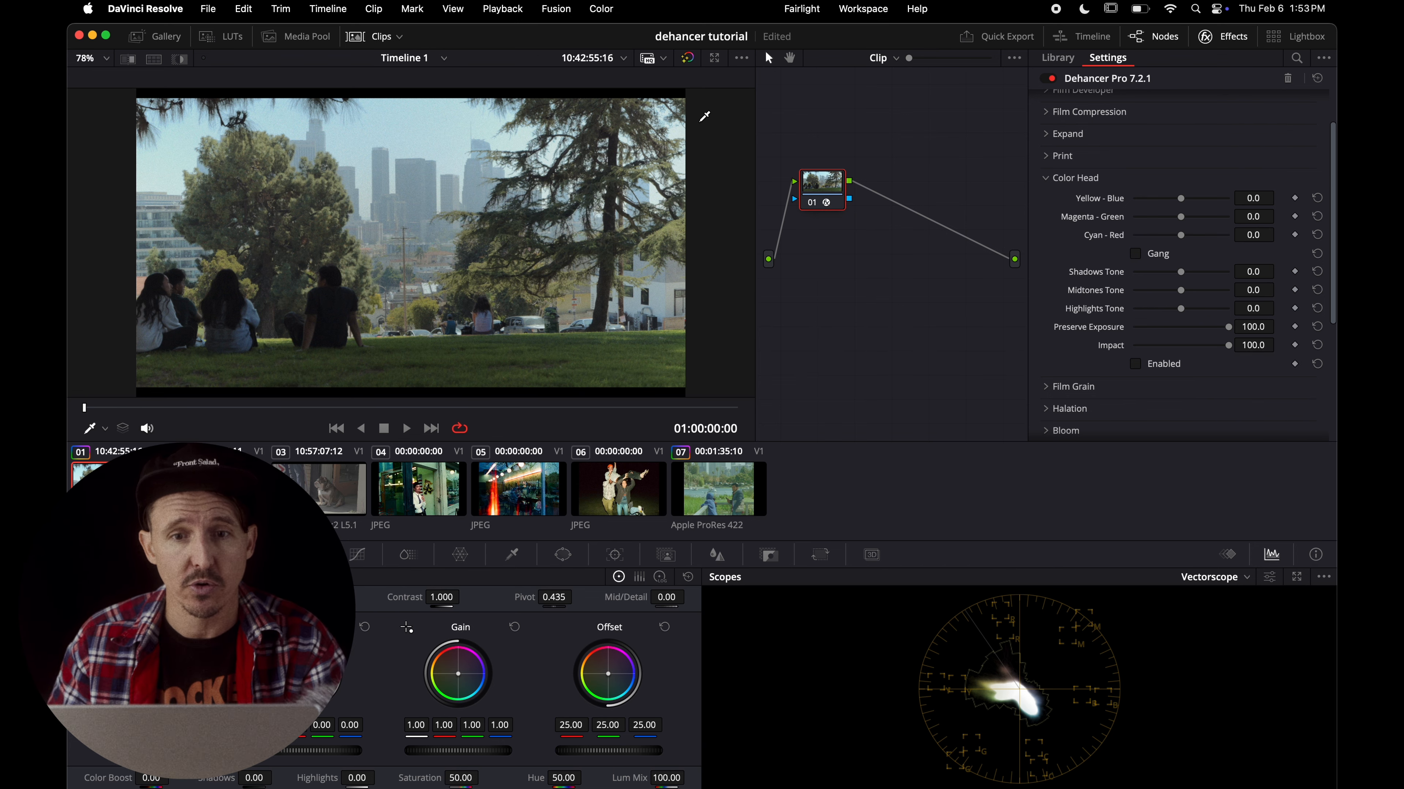
click(602, 9)
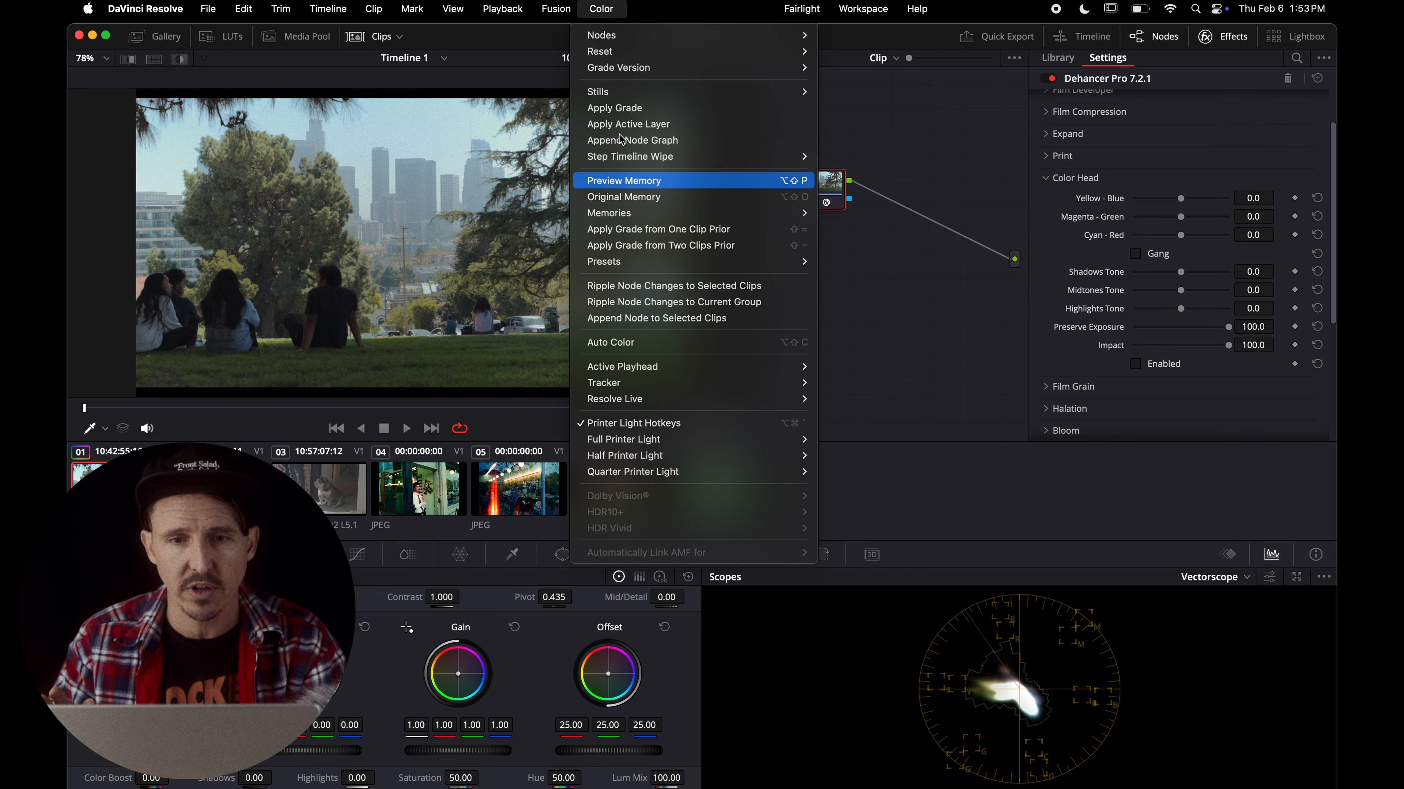
click(602, 9)
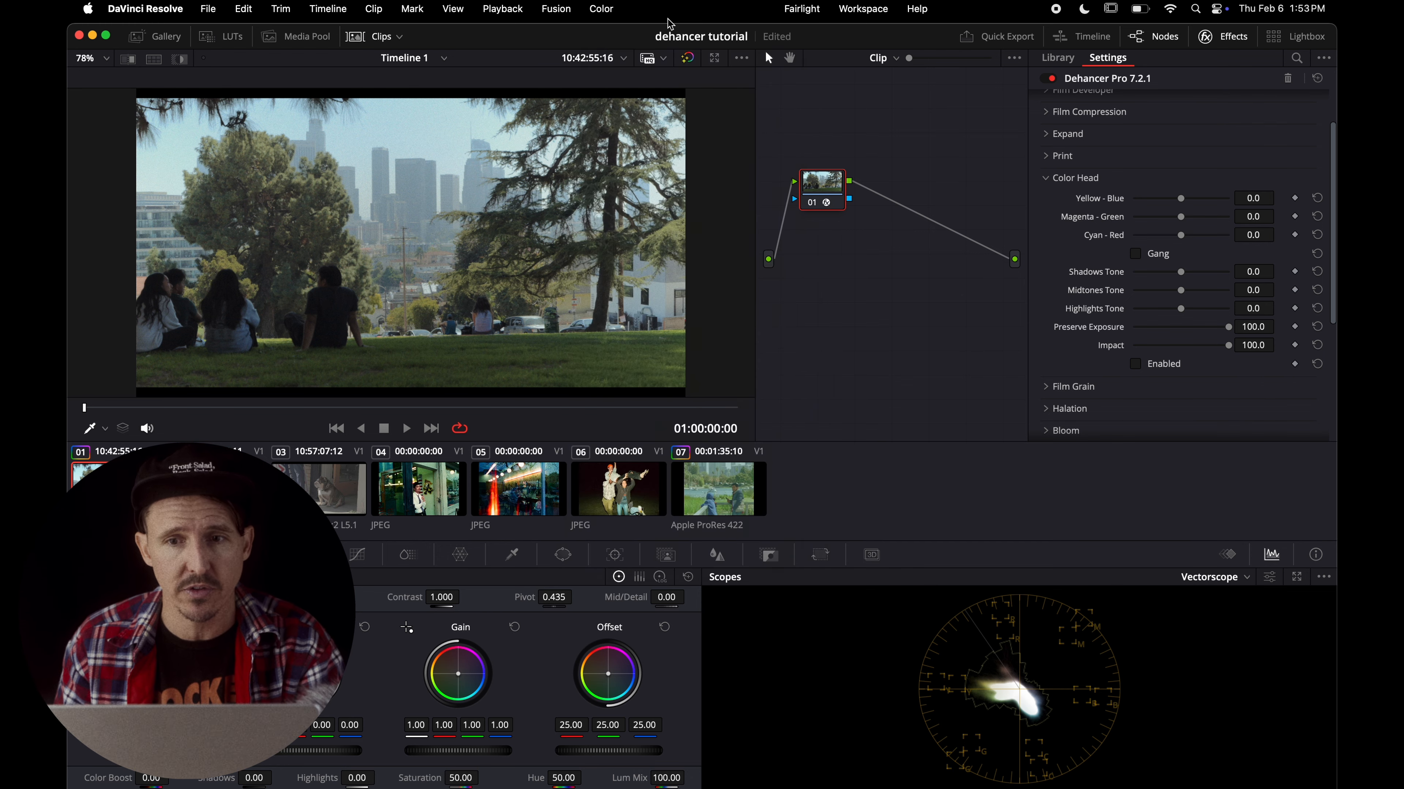
click(602, 9)
mouse_move(671, 446)
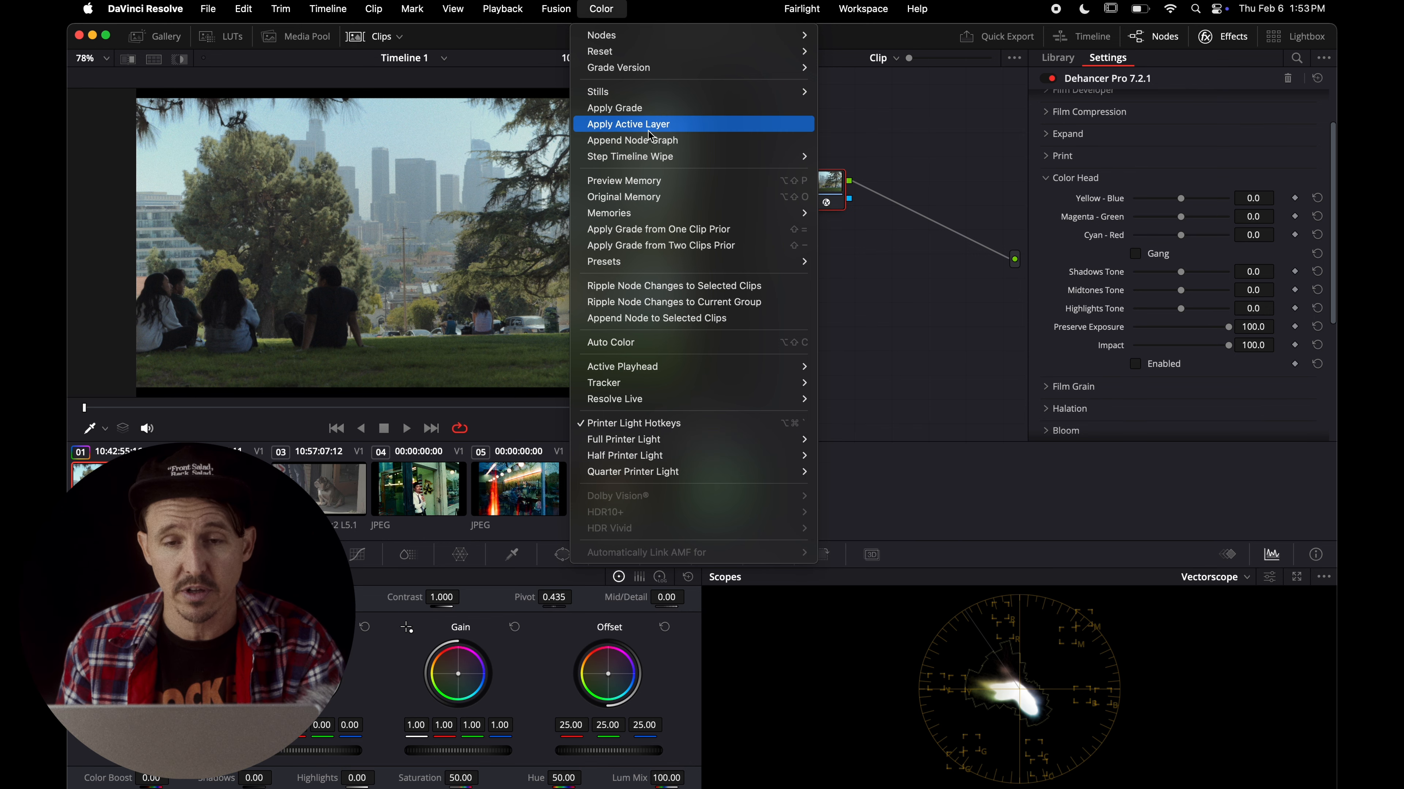
click(606, 13)
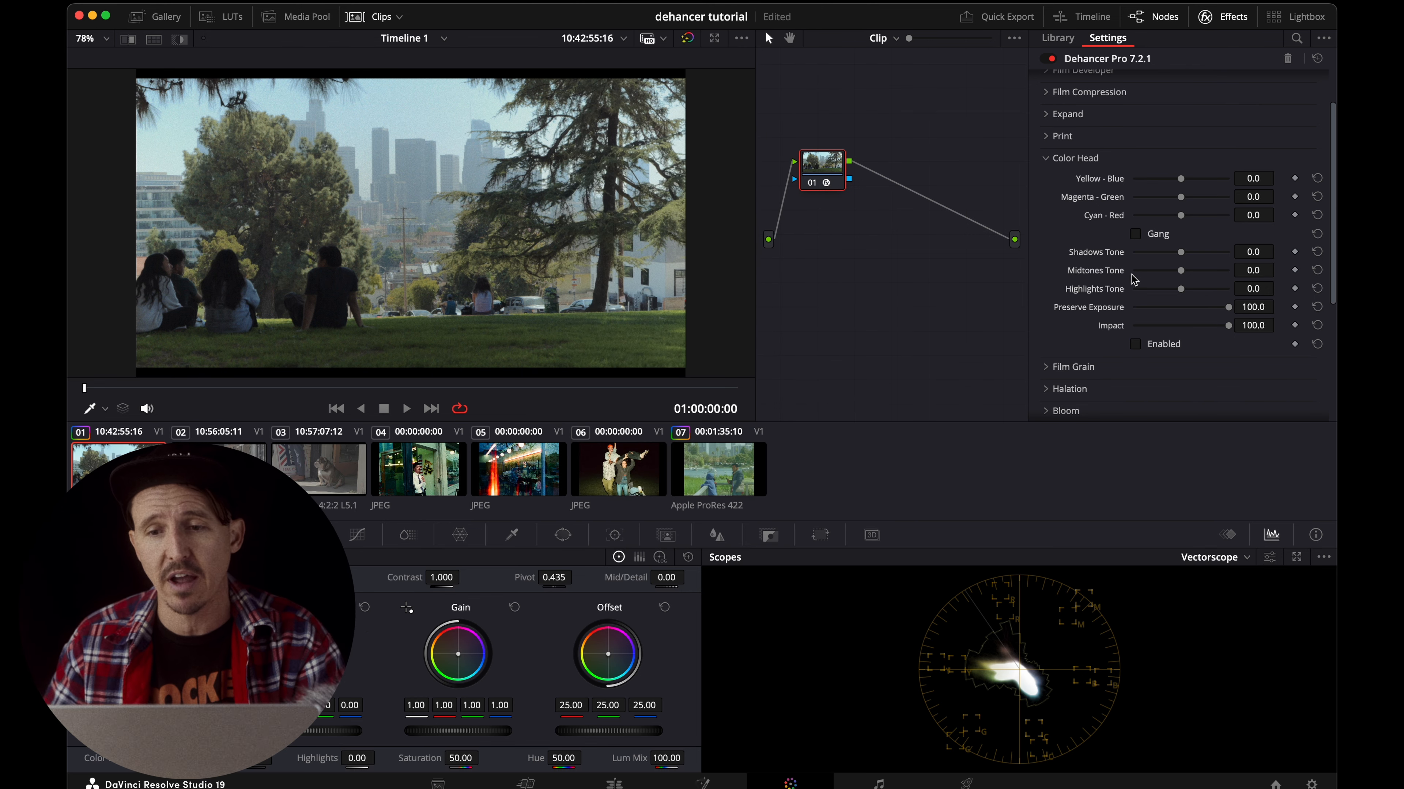
Enable Color Head with Yellow - Blue at -5.0, Magenta - Green at -7.4 and Cyan - Red at 1.9.
scroll(1132, 280, up, 2)
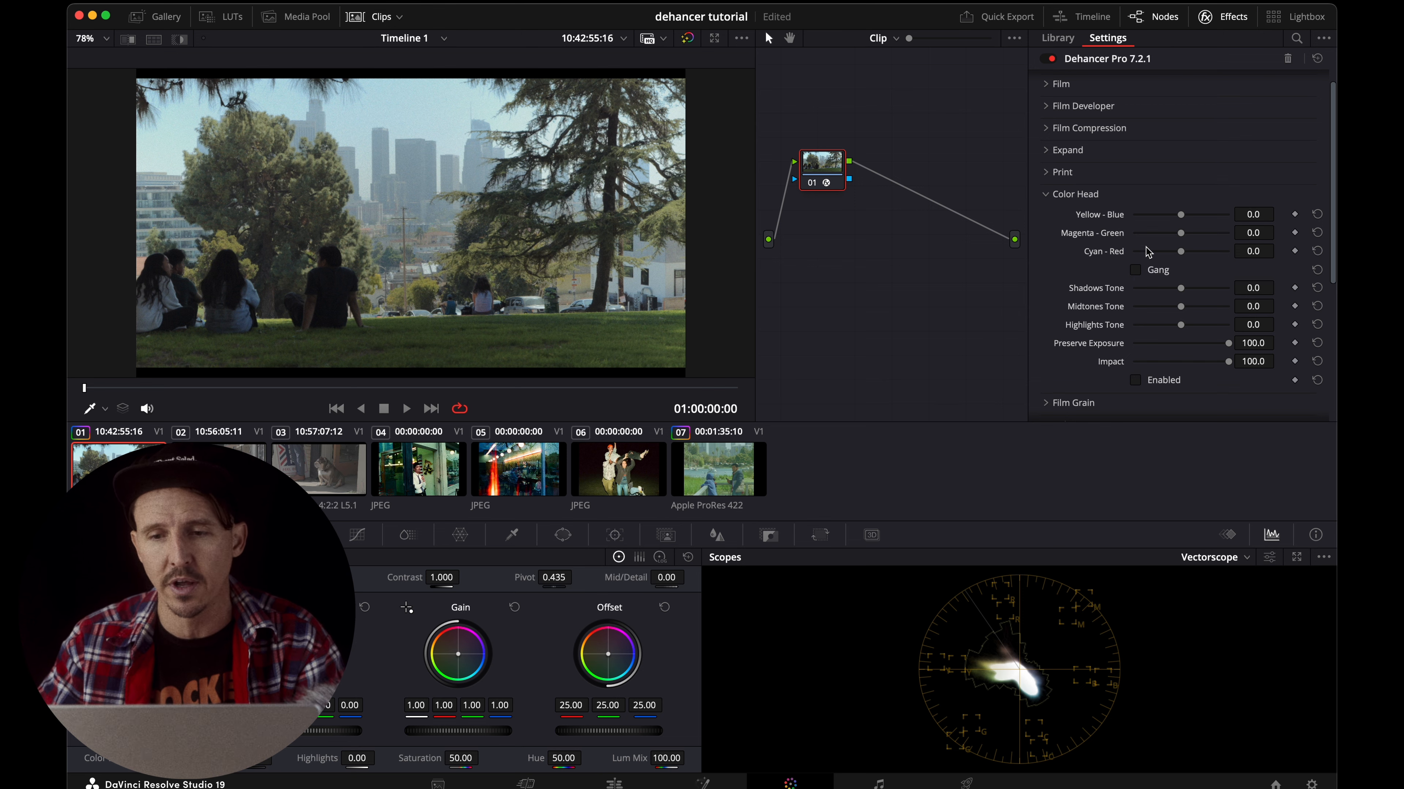
scroll(1149, 252, down, 1)
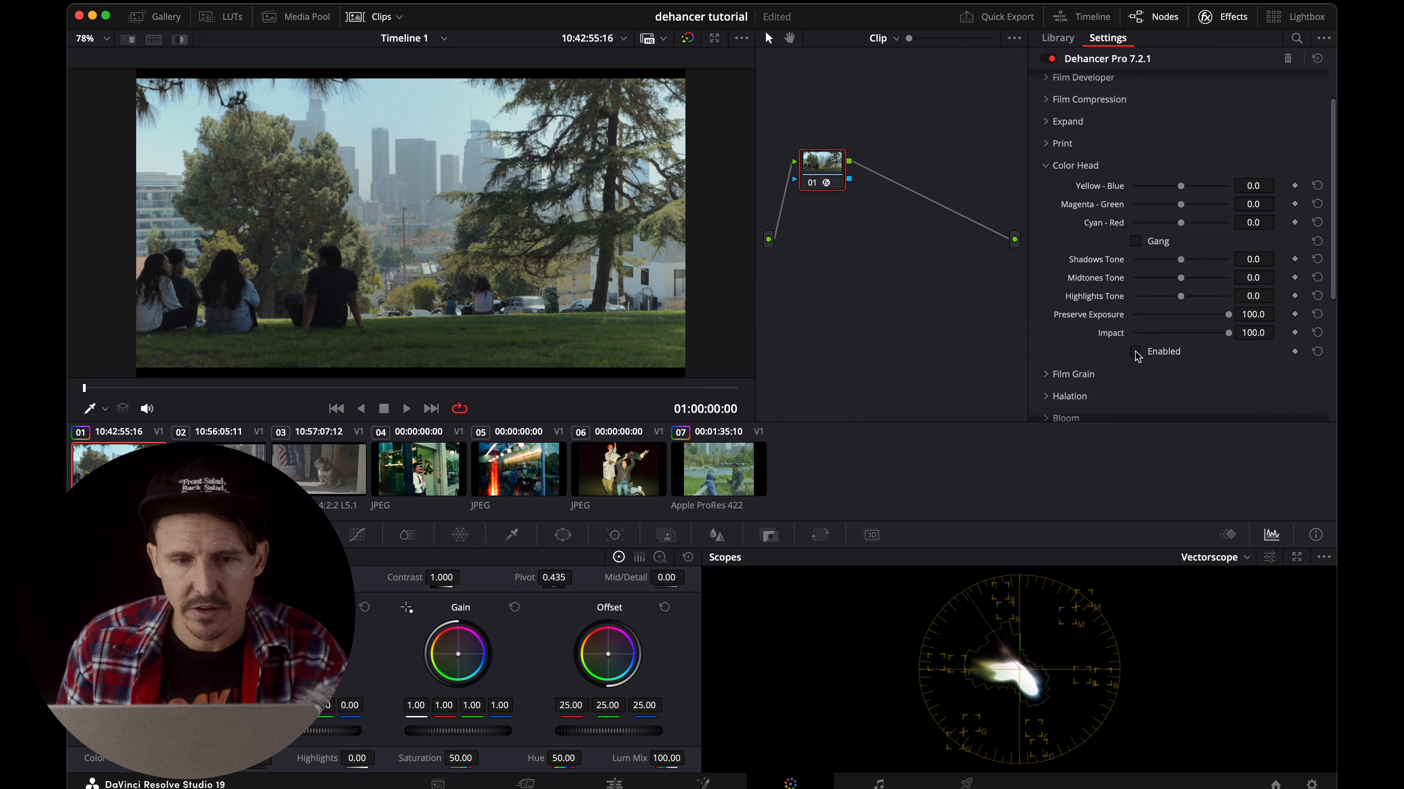
mouse_move(1181, 187)
mouse_down()
mouse_move(1192, 193)
mouse_move(1180, 196)
mouse_up()
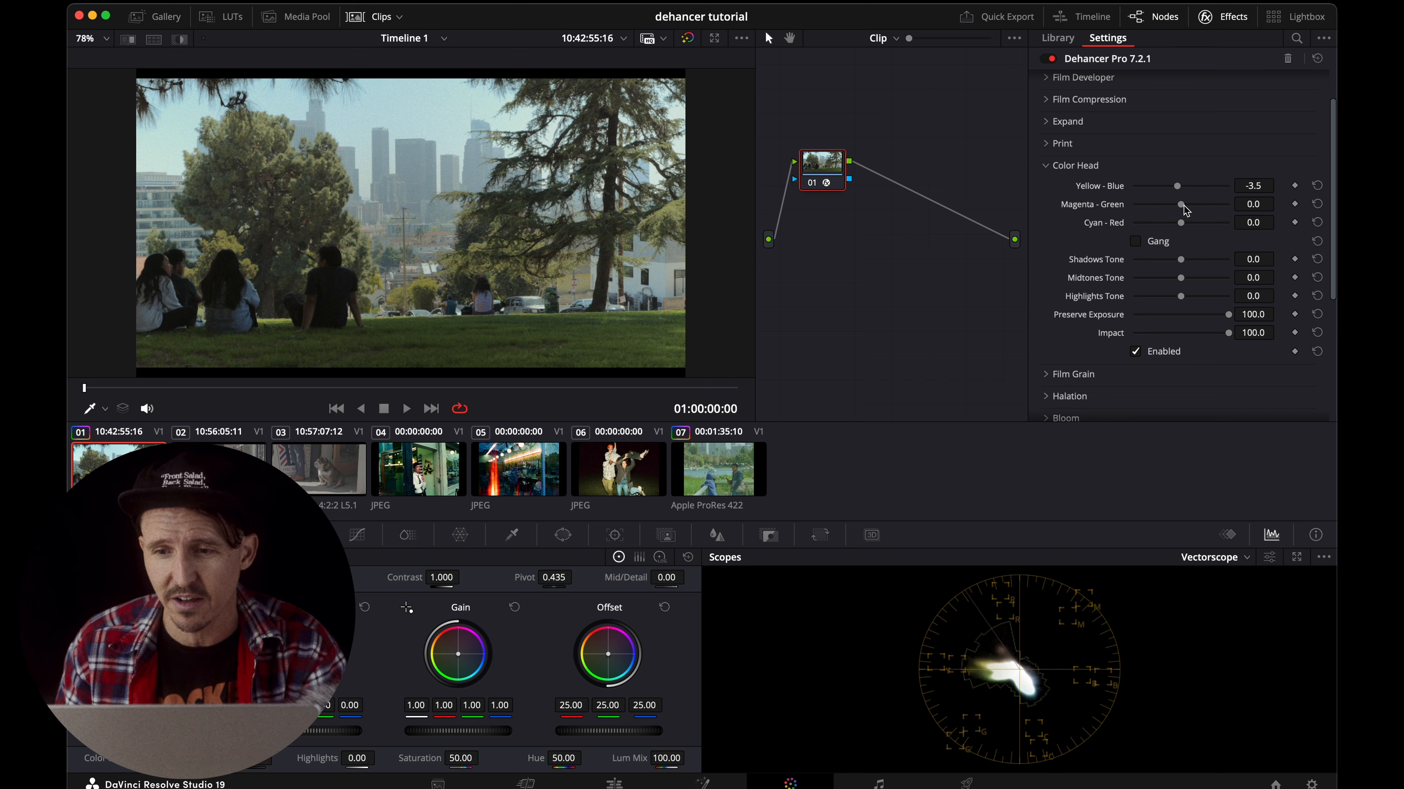
drag(1182, 205, 1175, 225)
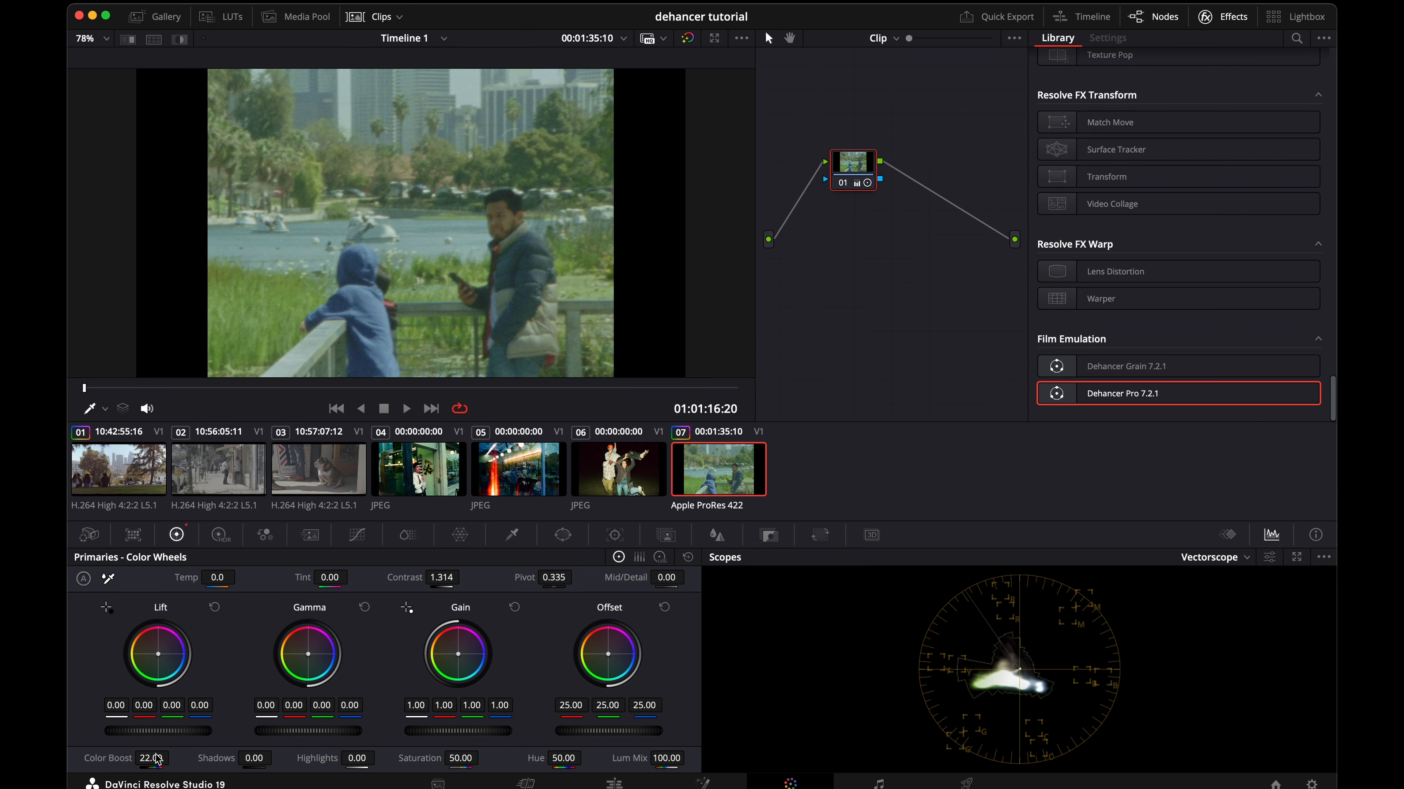
Set the Color Boost of reference clip 07 to 7.50.
drag(151, 758, 128, 758)
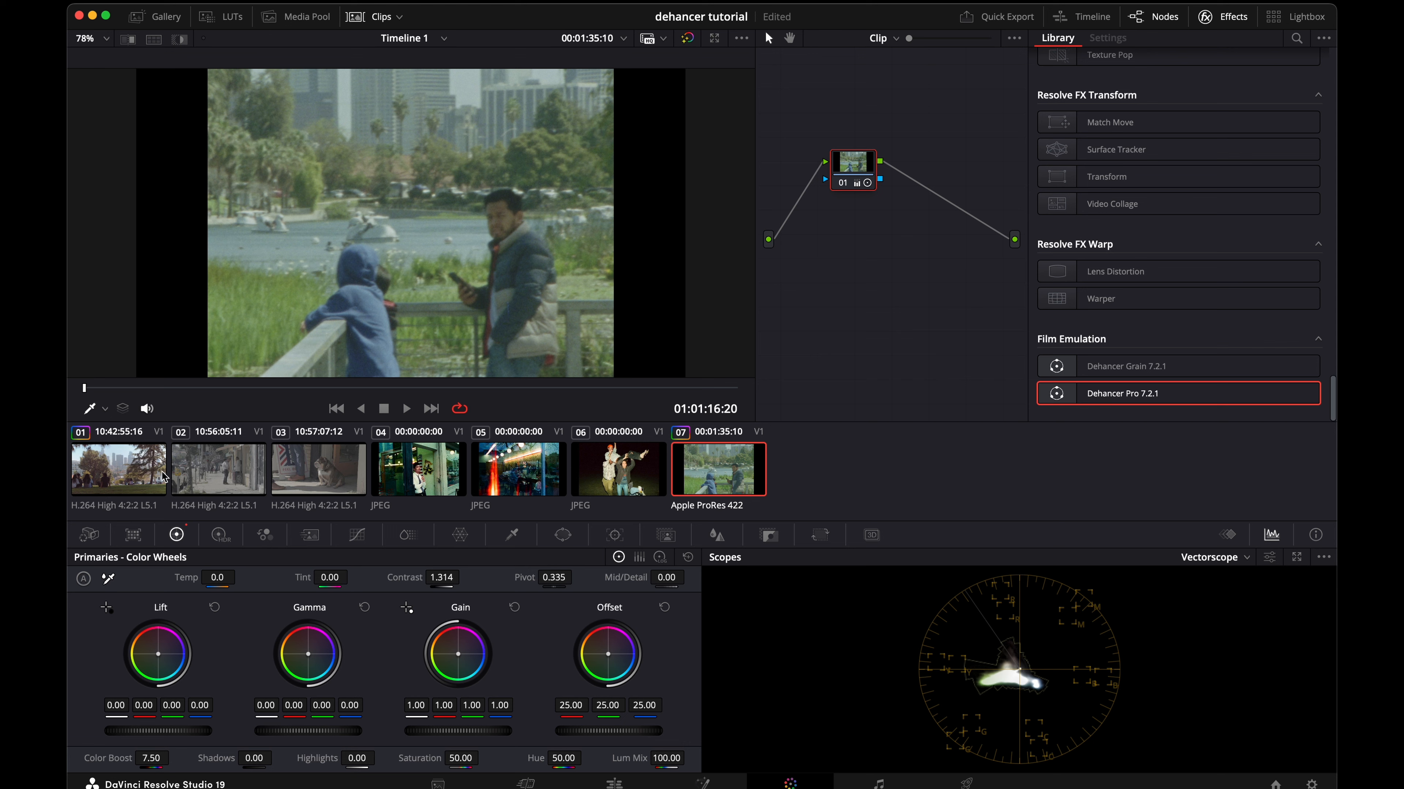
drag(153, 758, 165, 758)
Return to clip 01, set Color Head's Shadows Tone to 22.5, Midtones Tone to 14.7 and Highlights Tone to -5.4, and collapse the section.
click(136, 480)
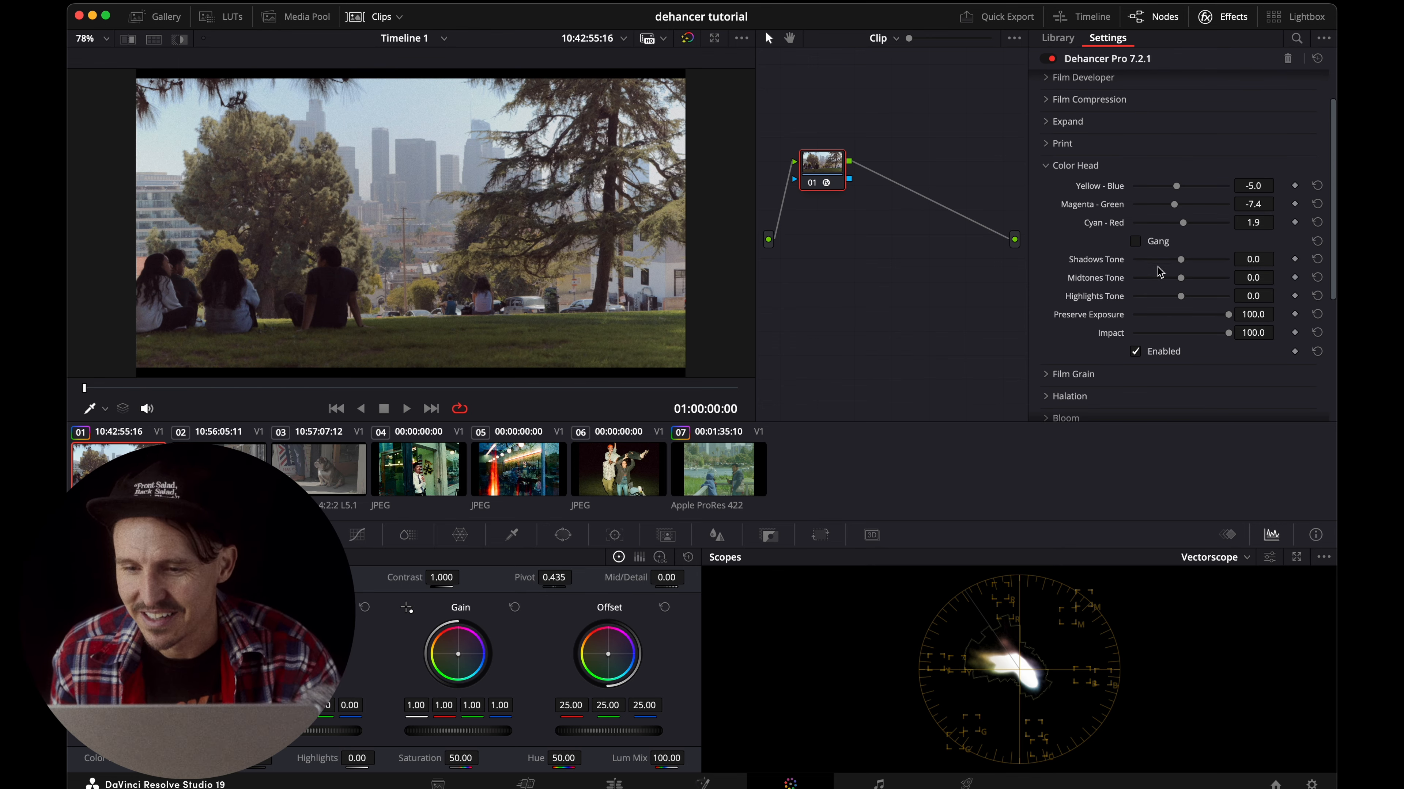
mouse_move(1181, 261)
mouse_down()
mouse_move(1199, 269)
mouse_move(1180, 300)
mouse_up()
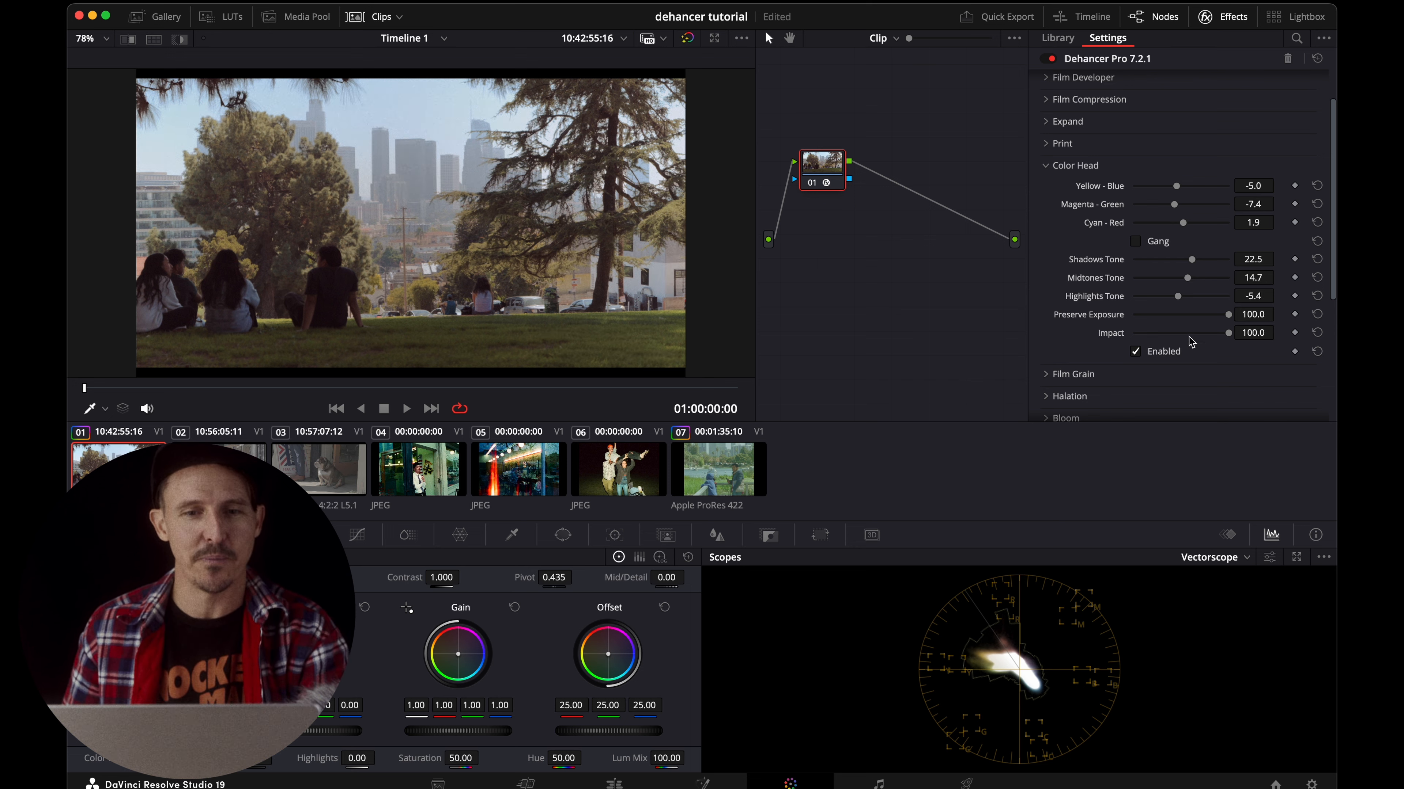
click(1047, 168)
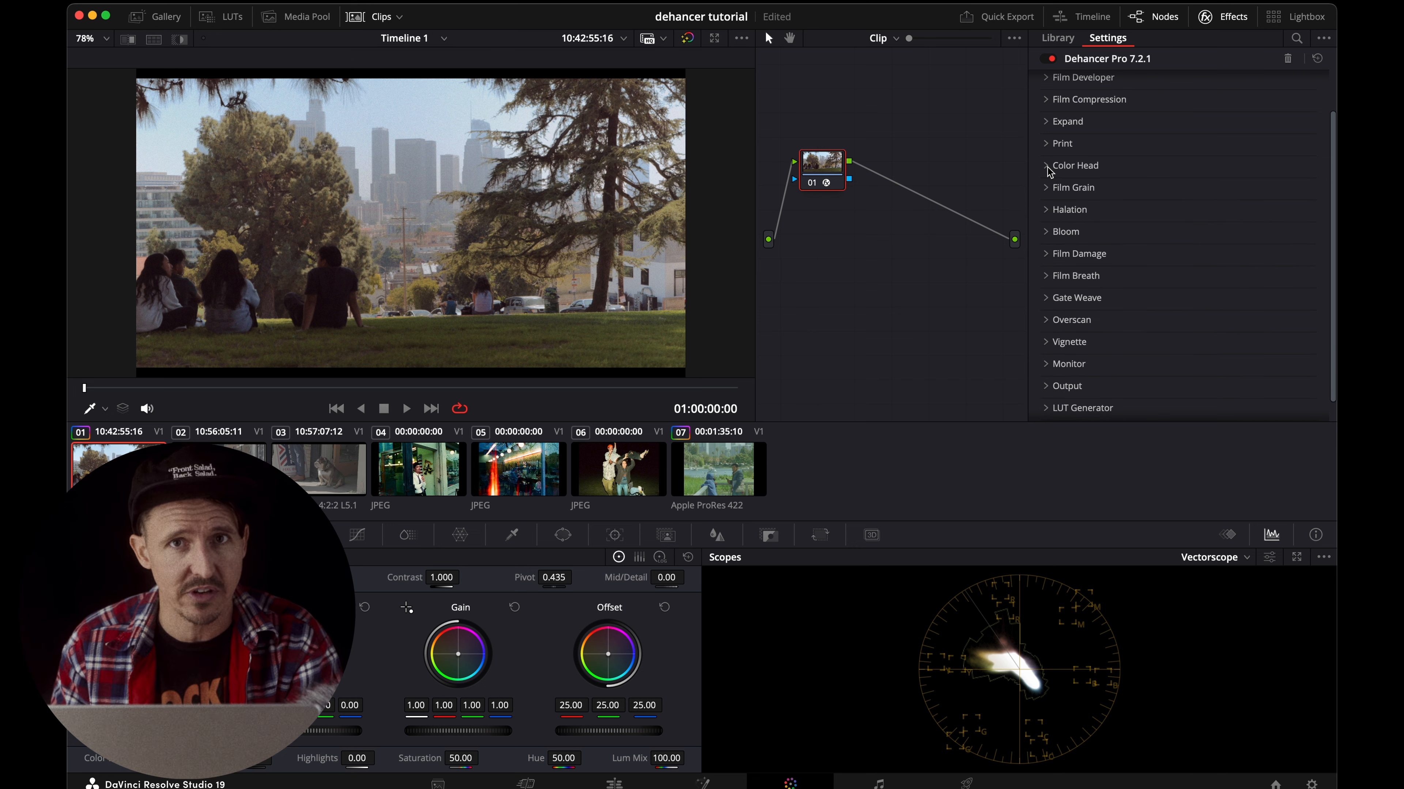
Expand the Film Grain settings and view the graded clip full screen to judge its grain.
scroll(1151, 181, down, 1)
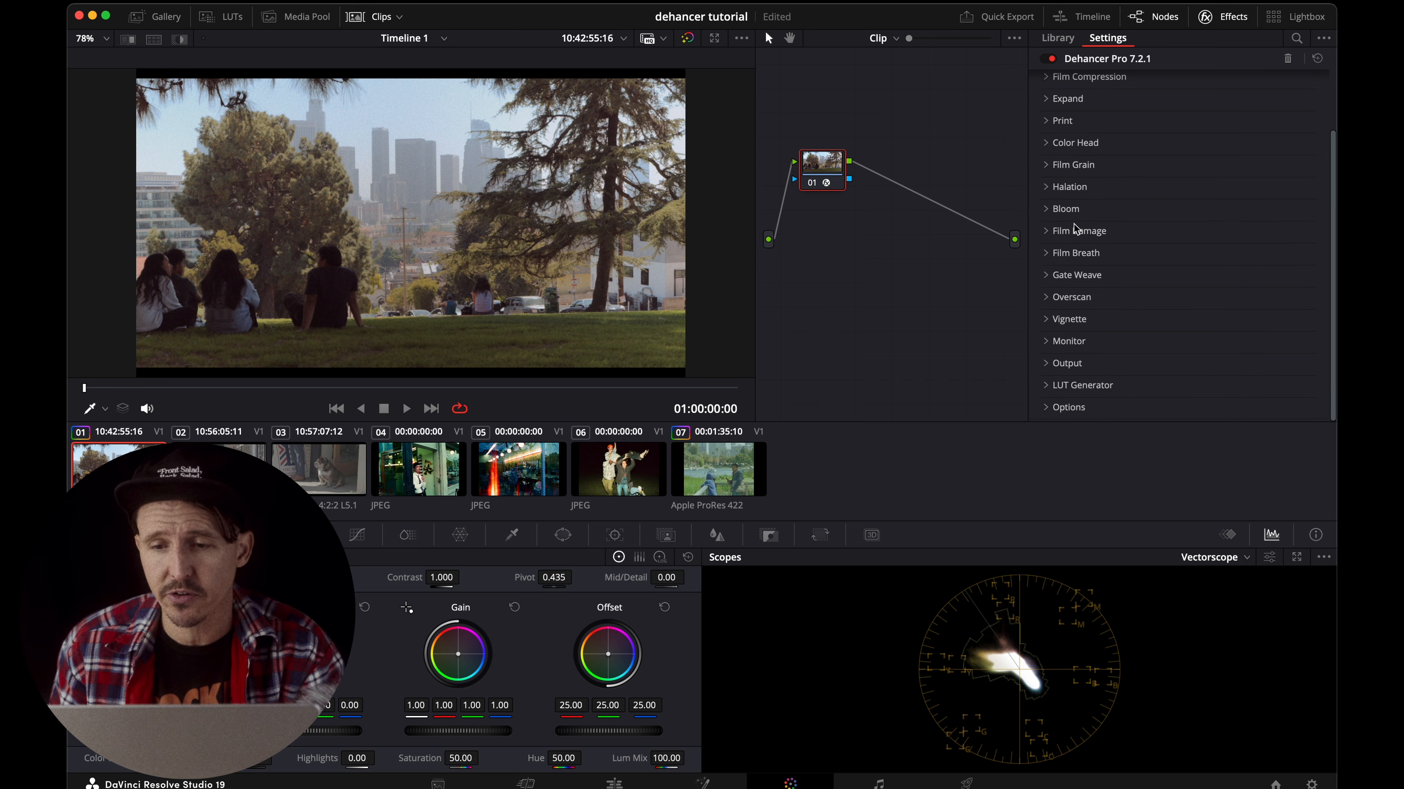
scroll(1118, 345, up, 2)
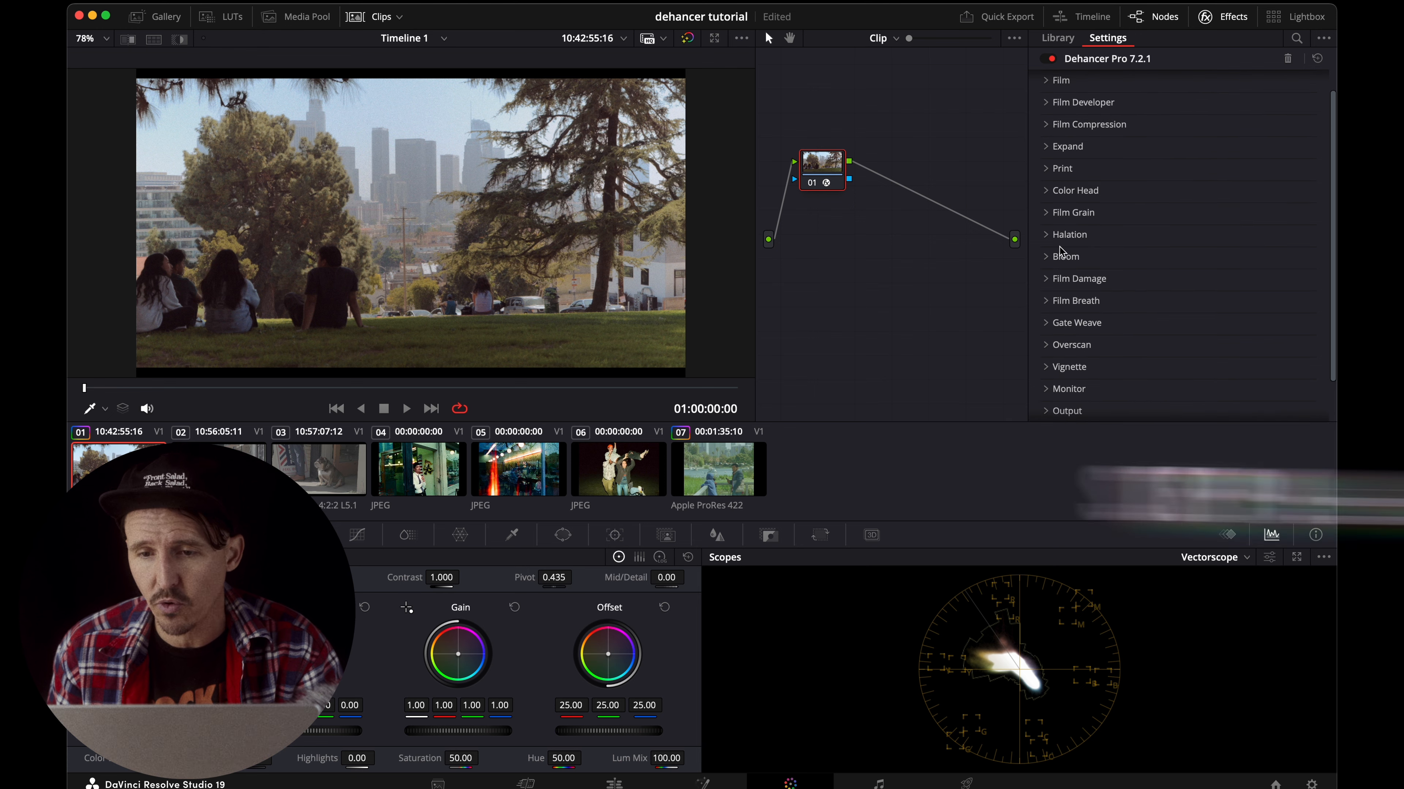
click(1049, 215)
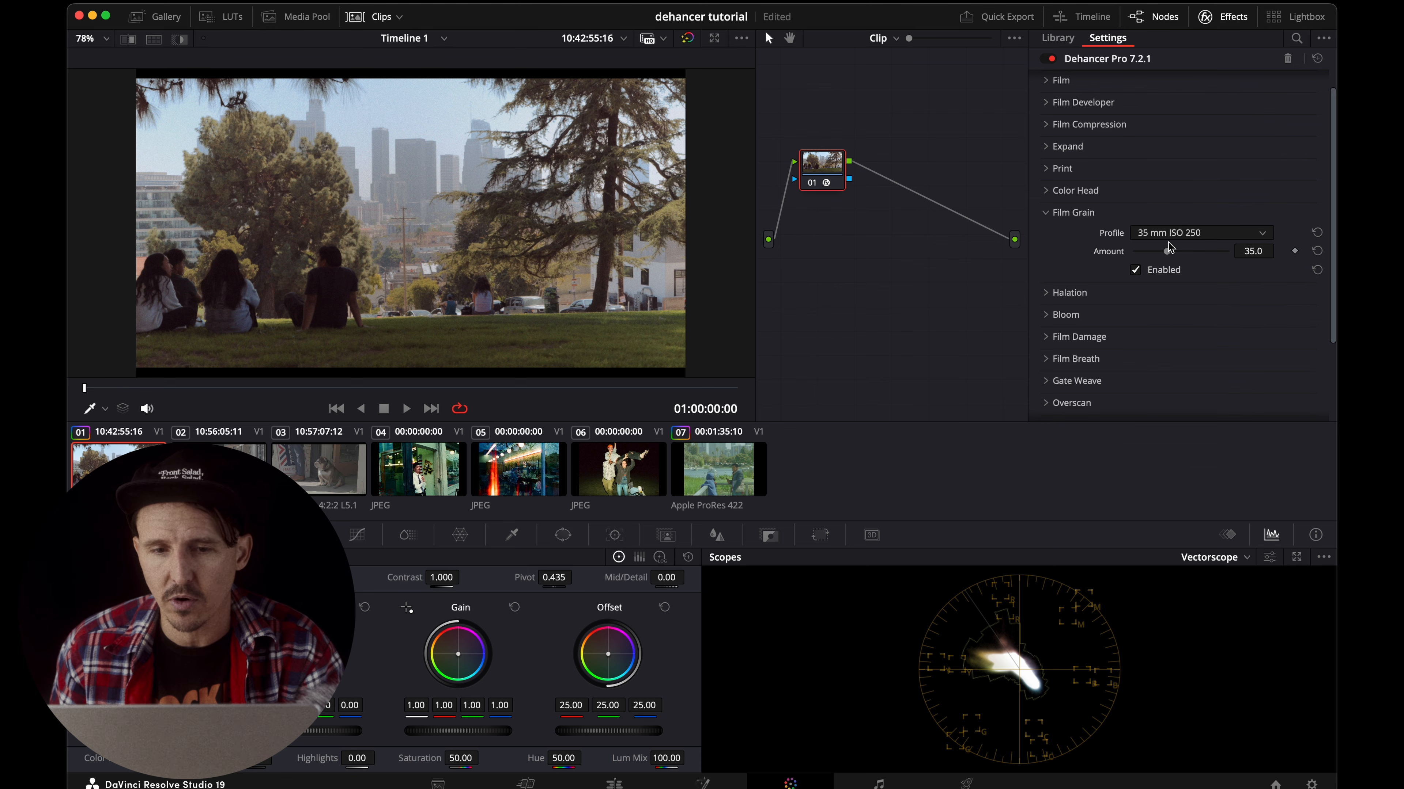
key(super+f)
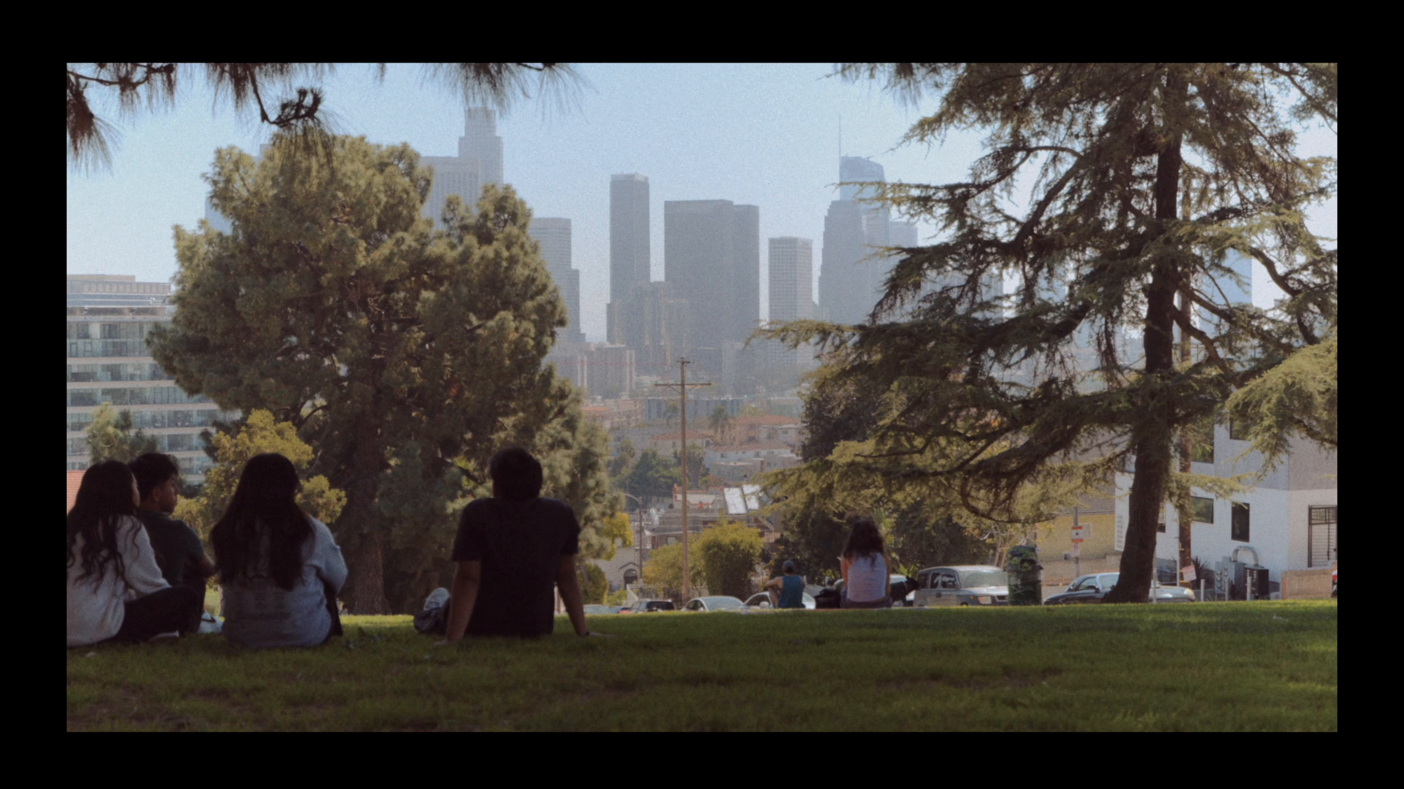
key(super+f)
Set the Film Grain profile to 35 mm ISO 50 and check it against the chosen Film profile.
click(1161, 233)
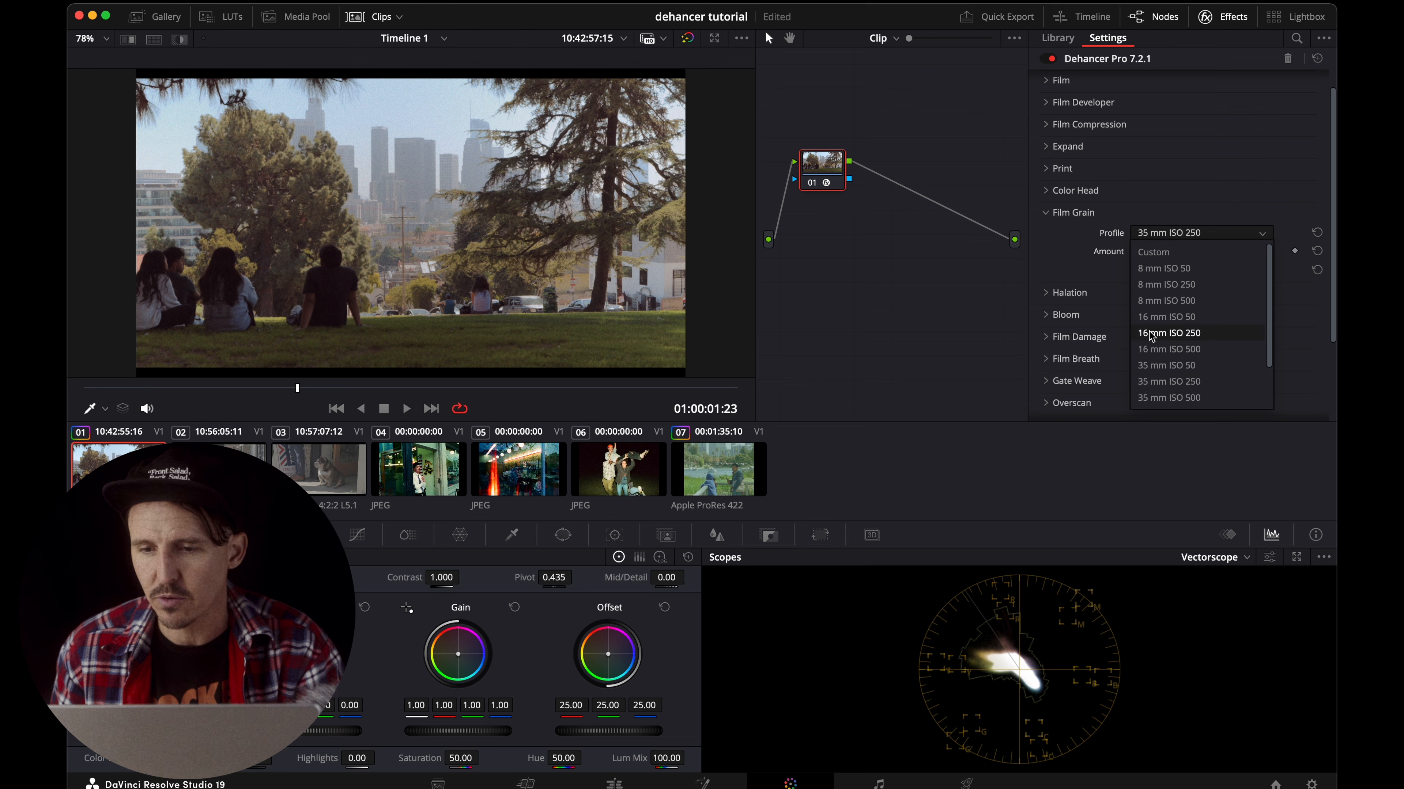
click(1157, 366)
scroll(1166, 310, up, 1)
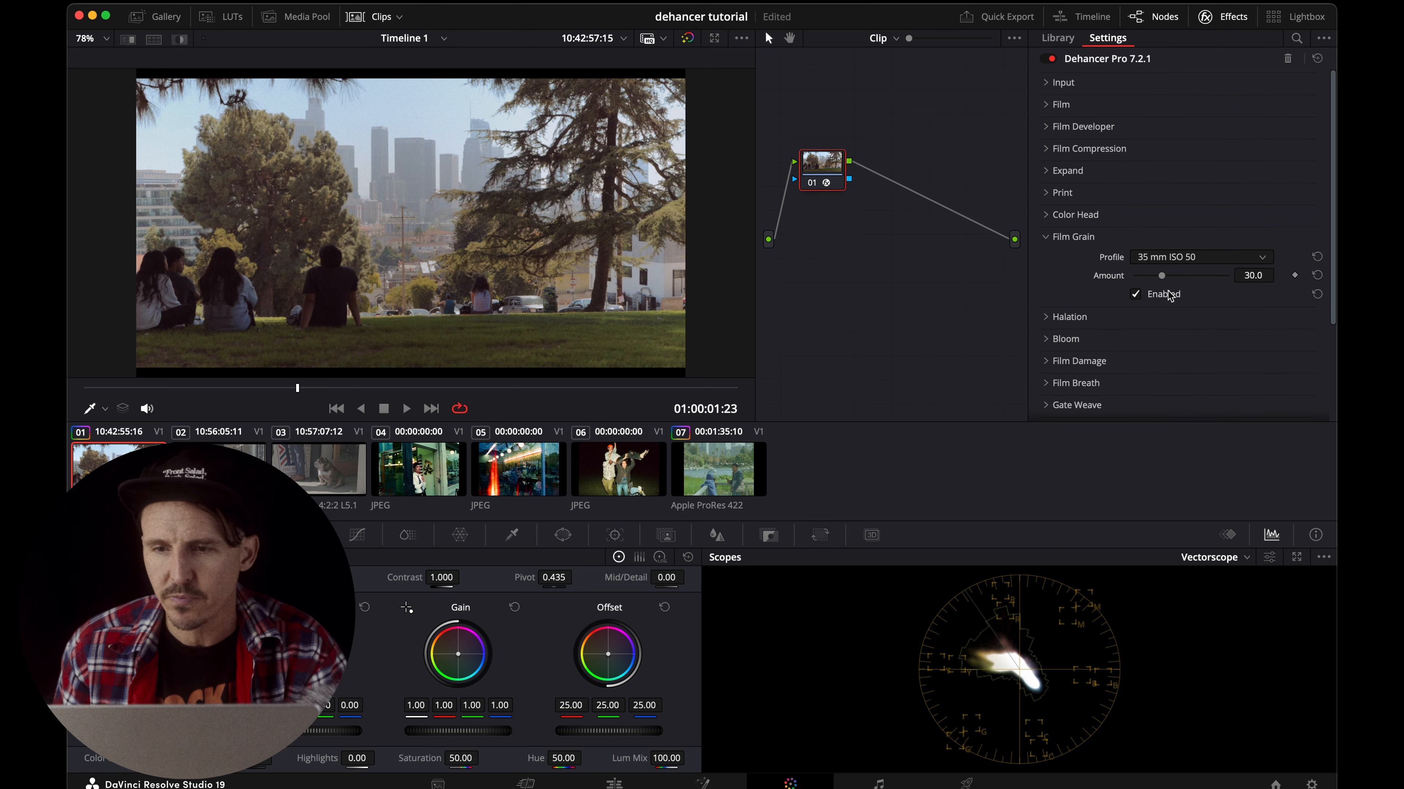
click(1049, 105)
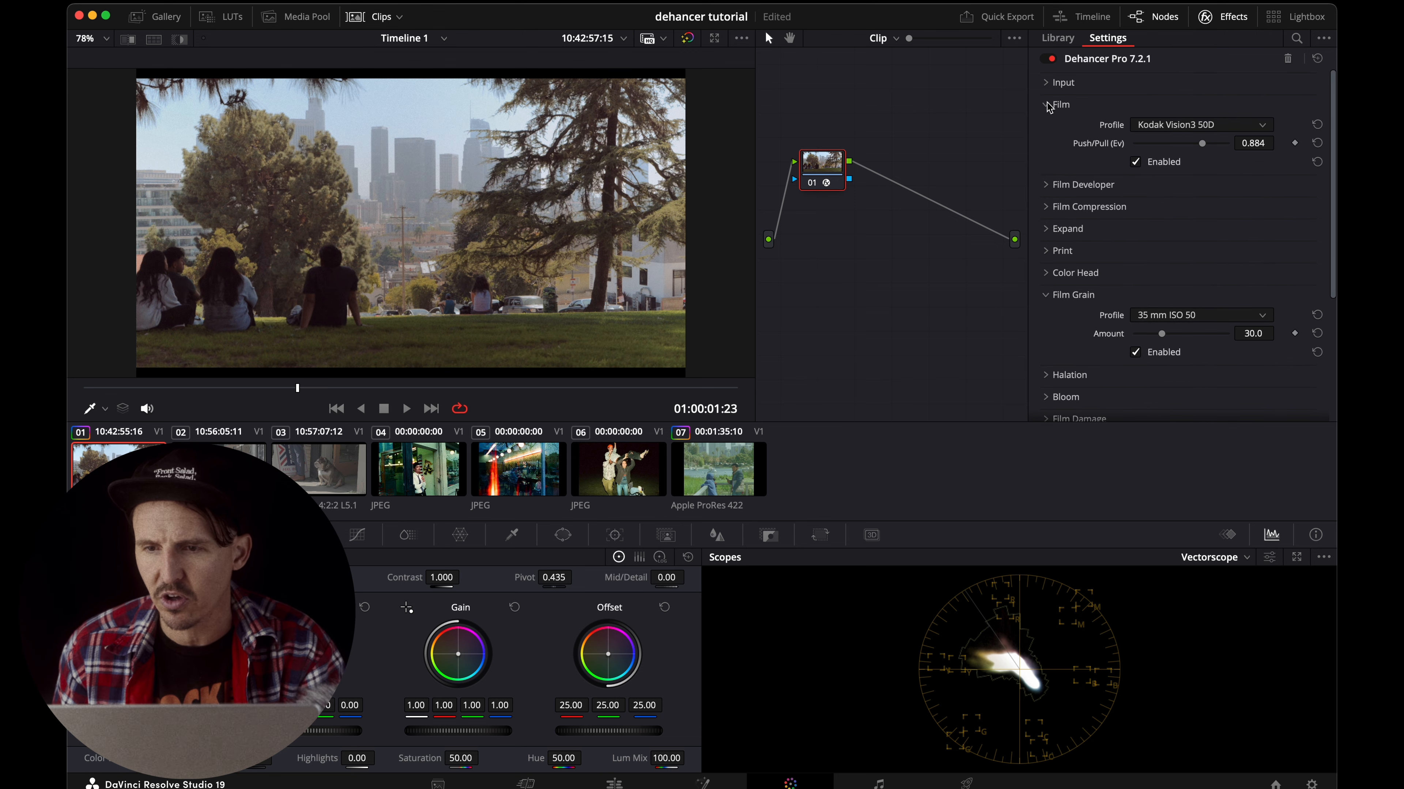
click(1049, 105)
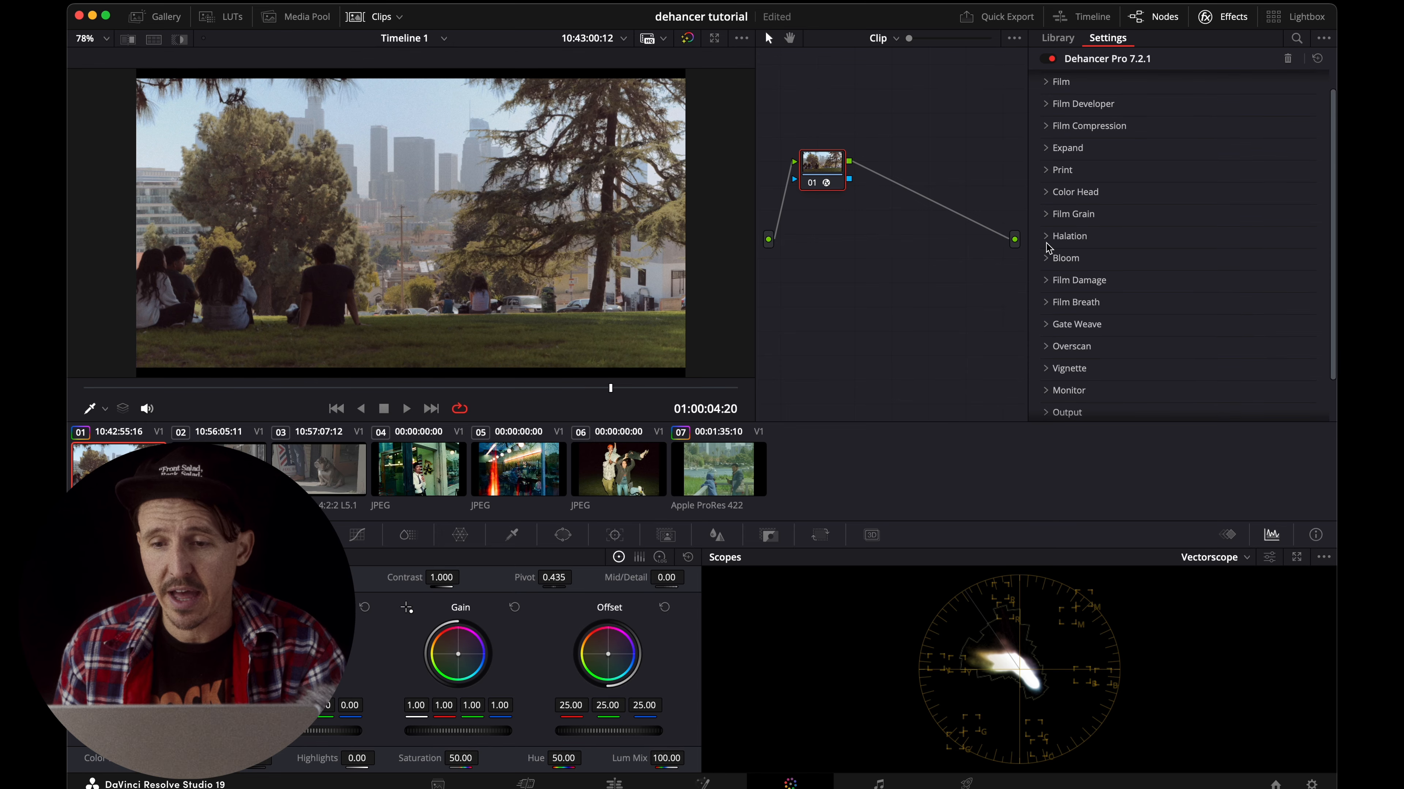
Expand the Halation and Bloom sections and enable both effects.
click(1045, 235)
click(1045, 335)
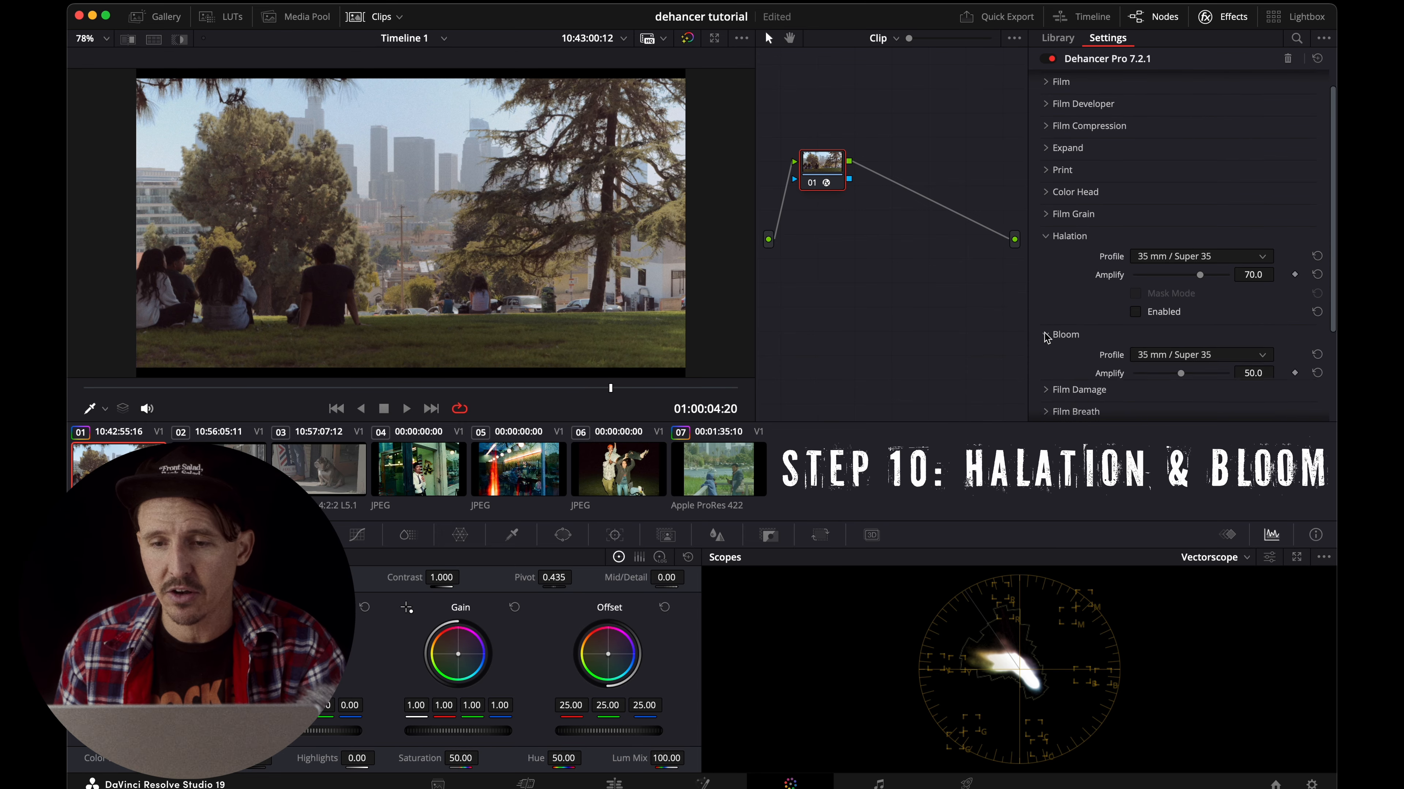
scroll(1044, 334, down, 2)
click(1136, 274)
click(1138, 373)
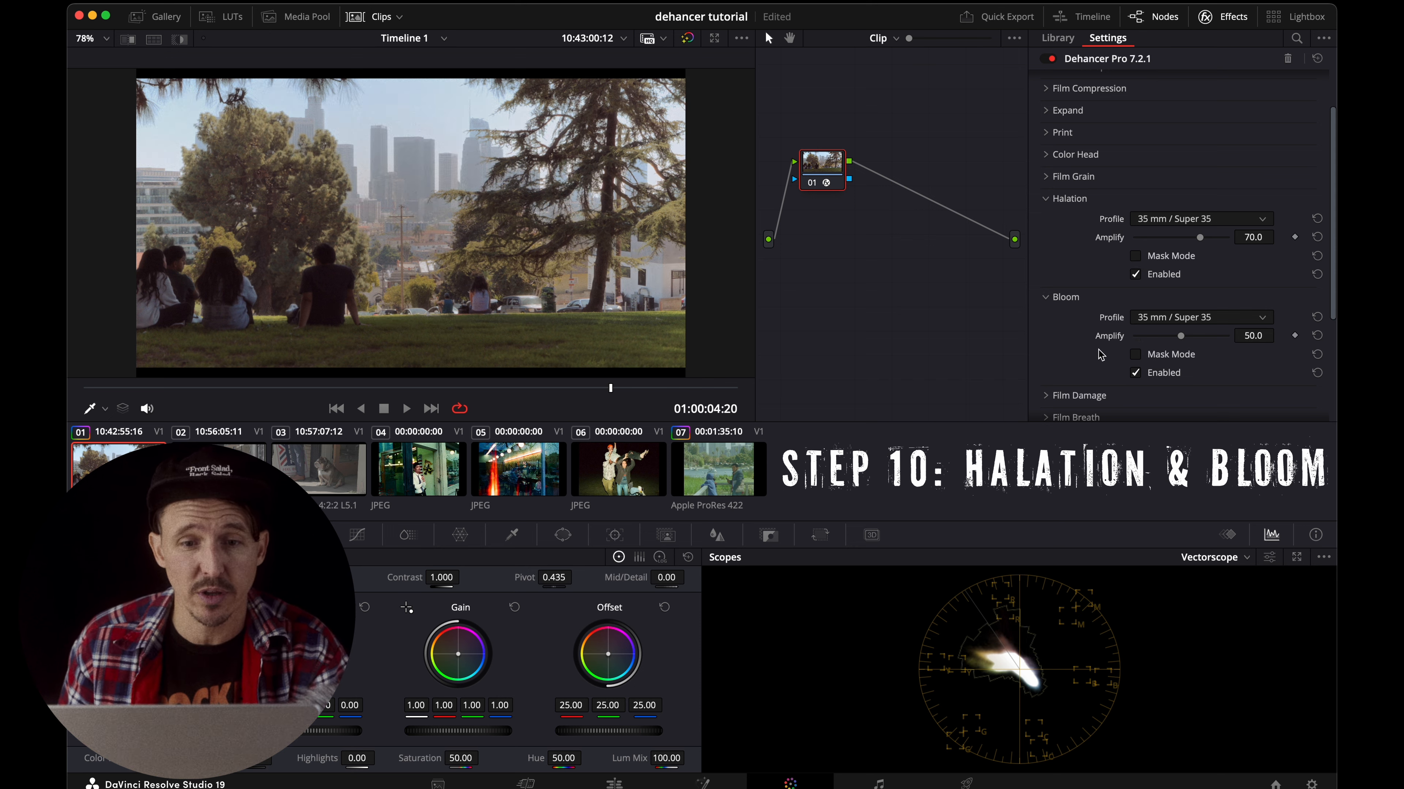
Try the 35 mm / Super 35 No Remjet Halation profile, preview it full screen, and restore 35 mm / Super 35.
click(1180, 222)
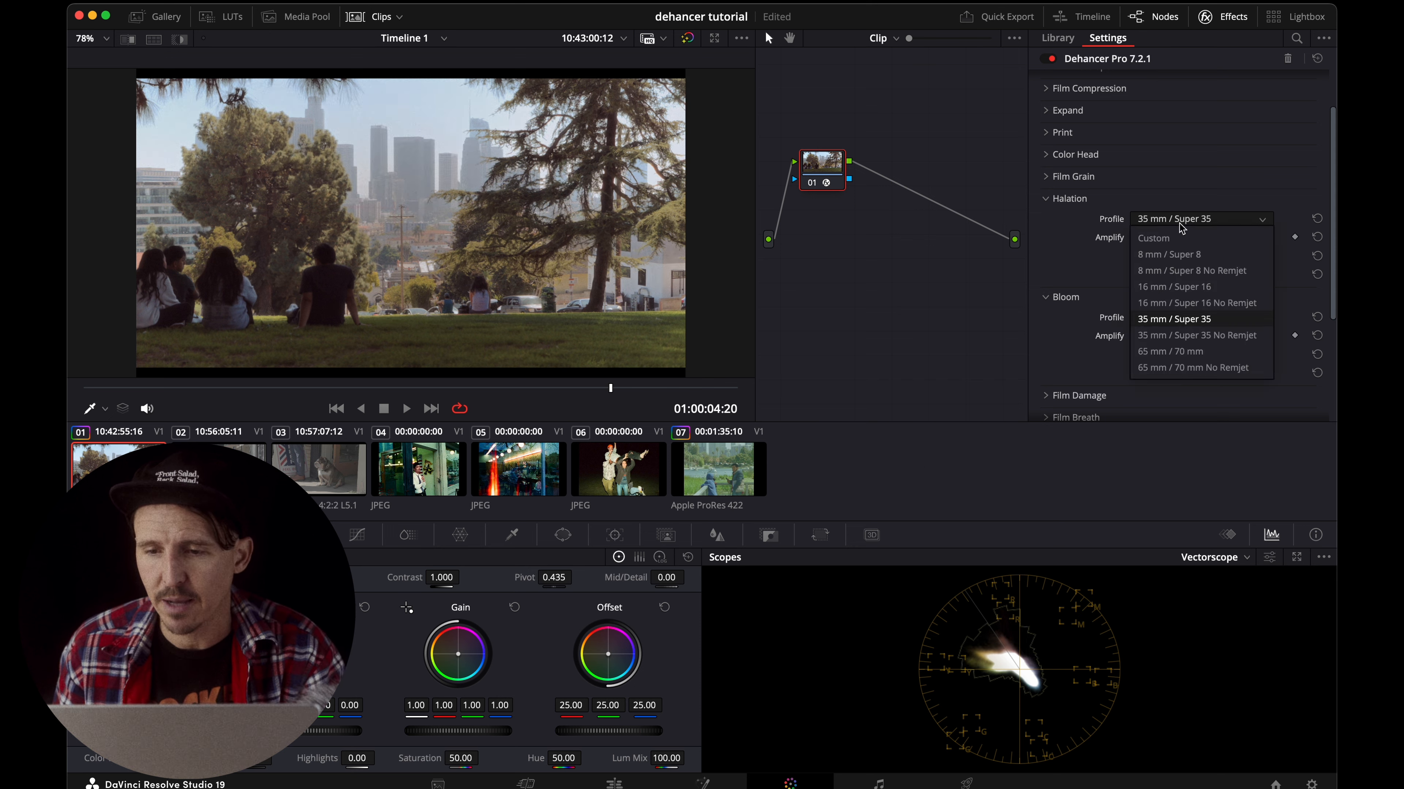
click(1180, 227)
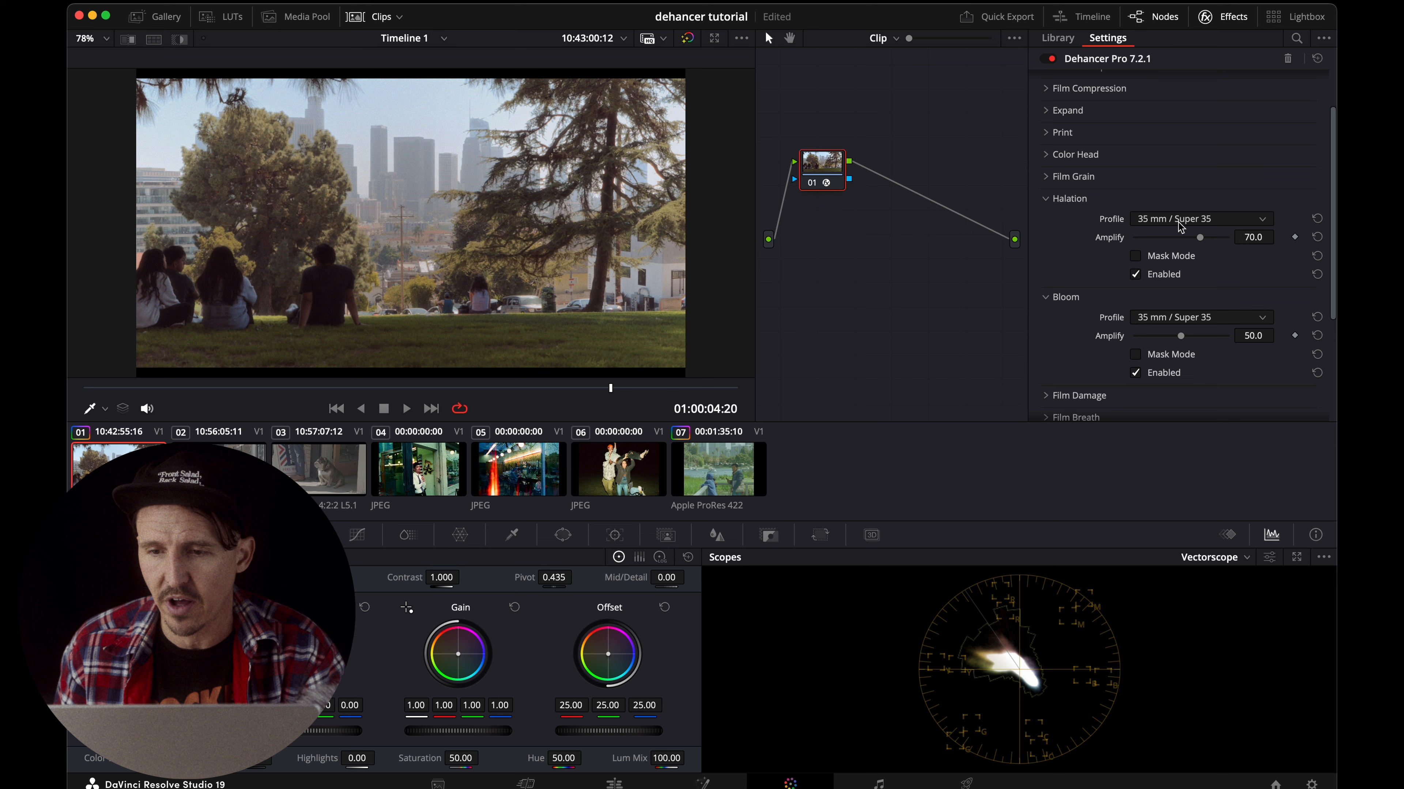
click(1180, 224)
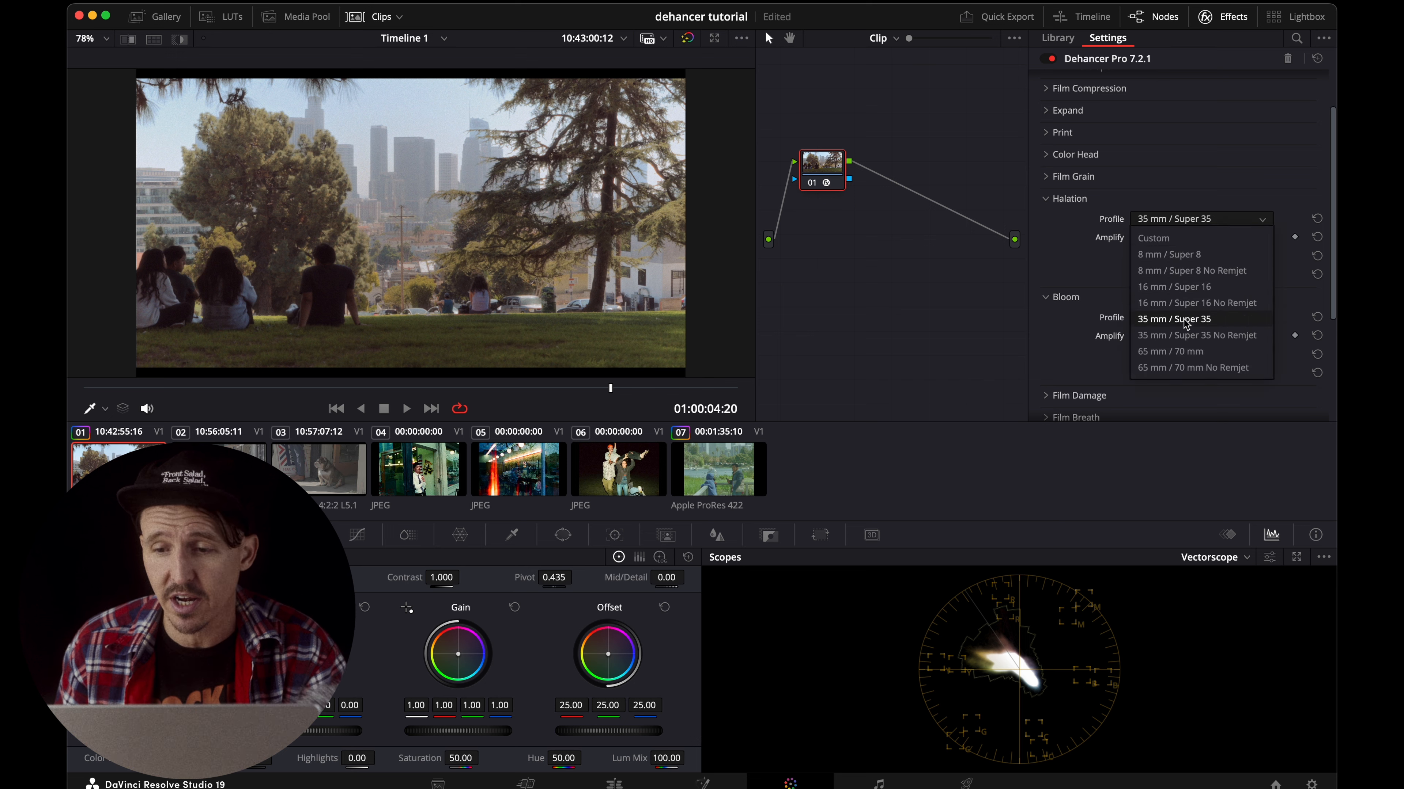
click(1182, 332)
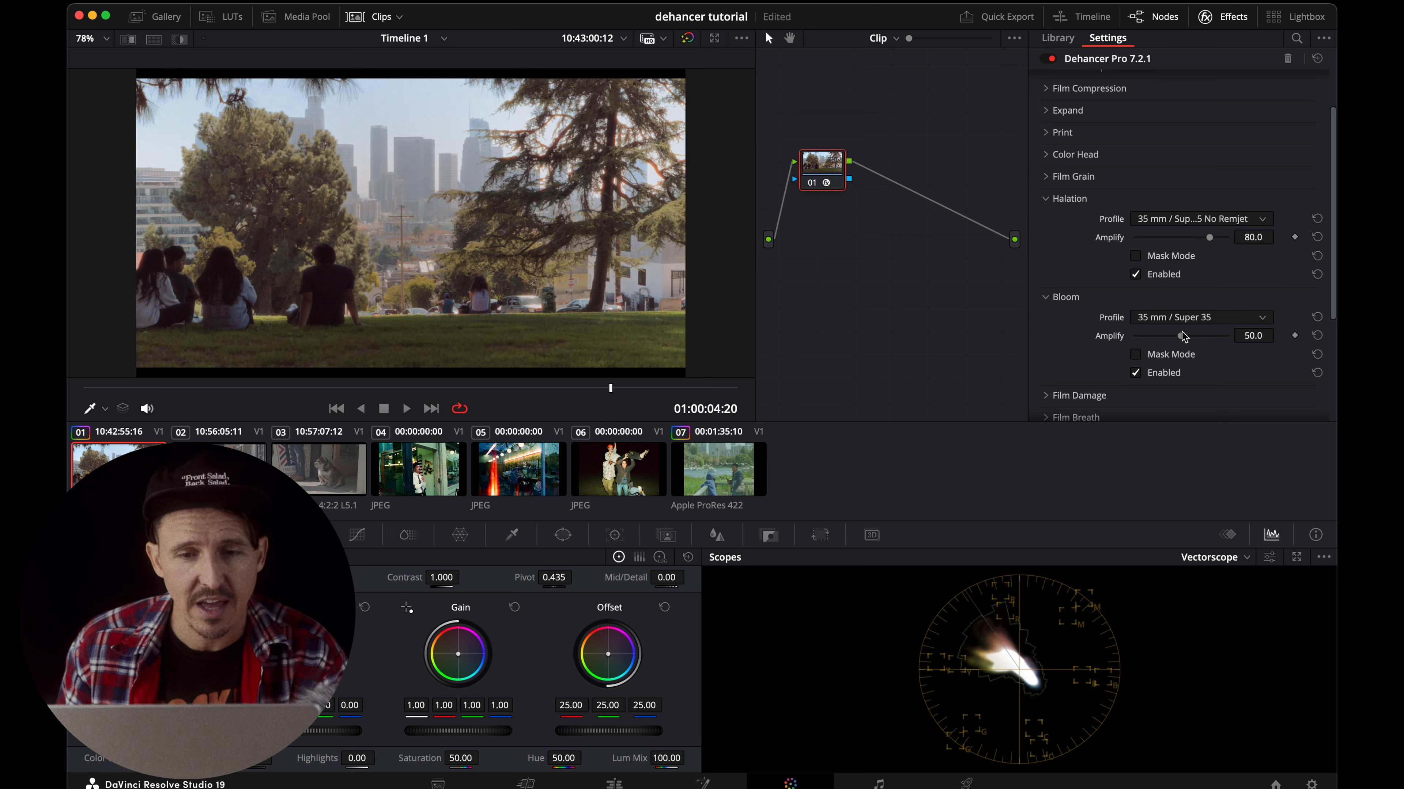
key(super+f)
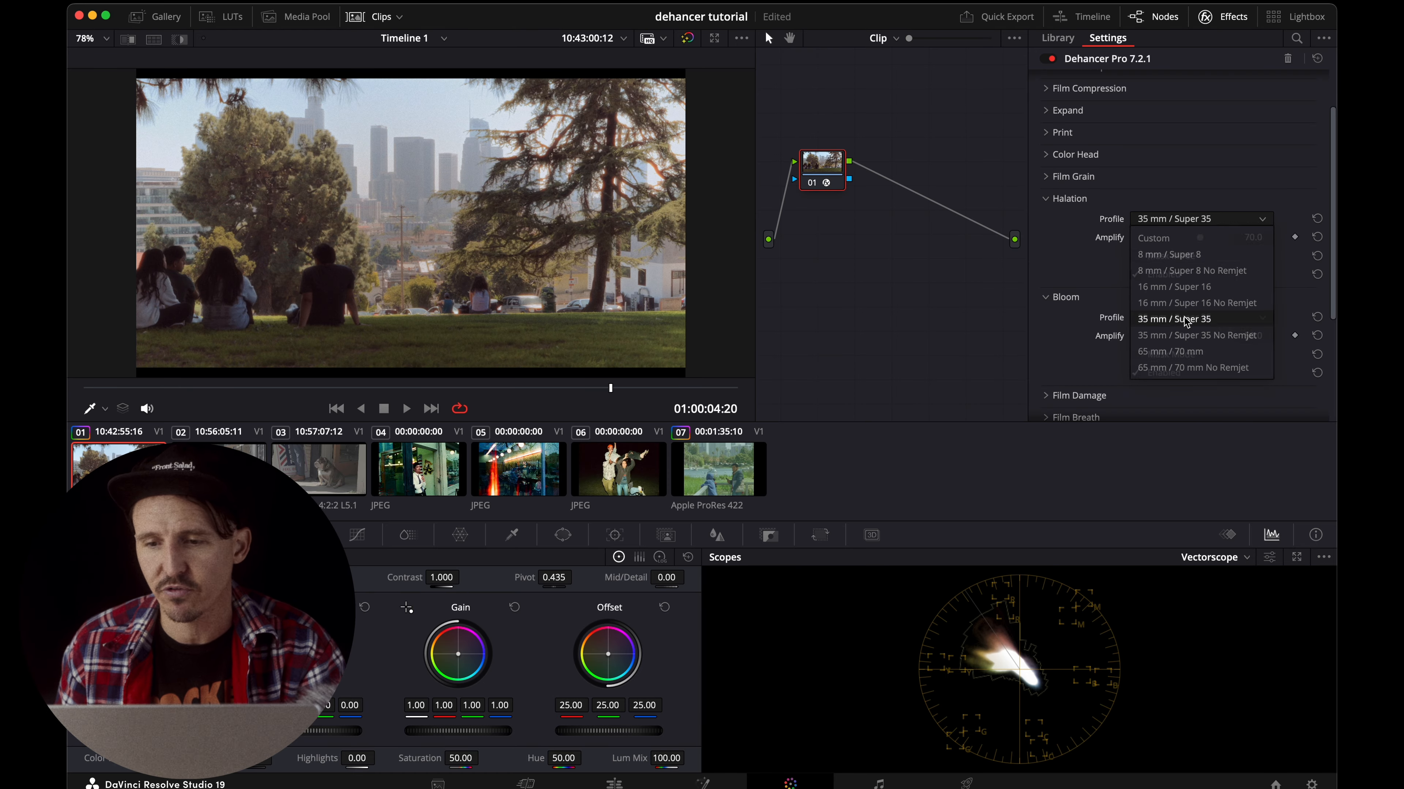
click(1186, 319)
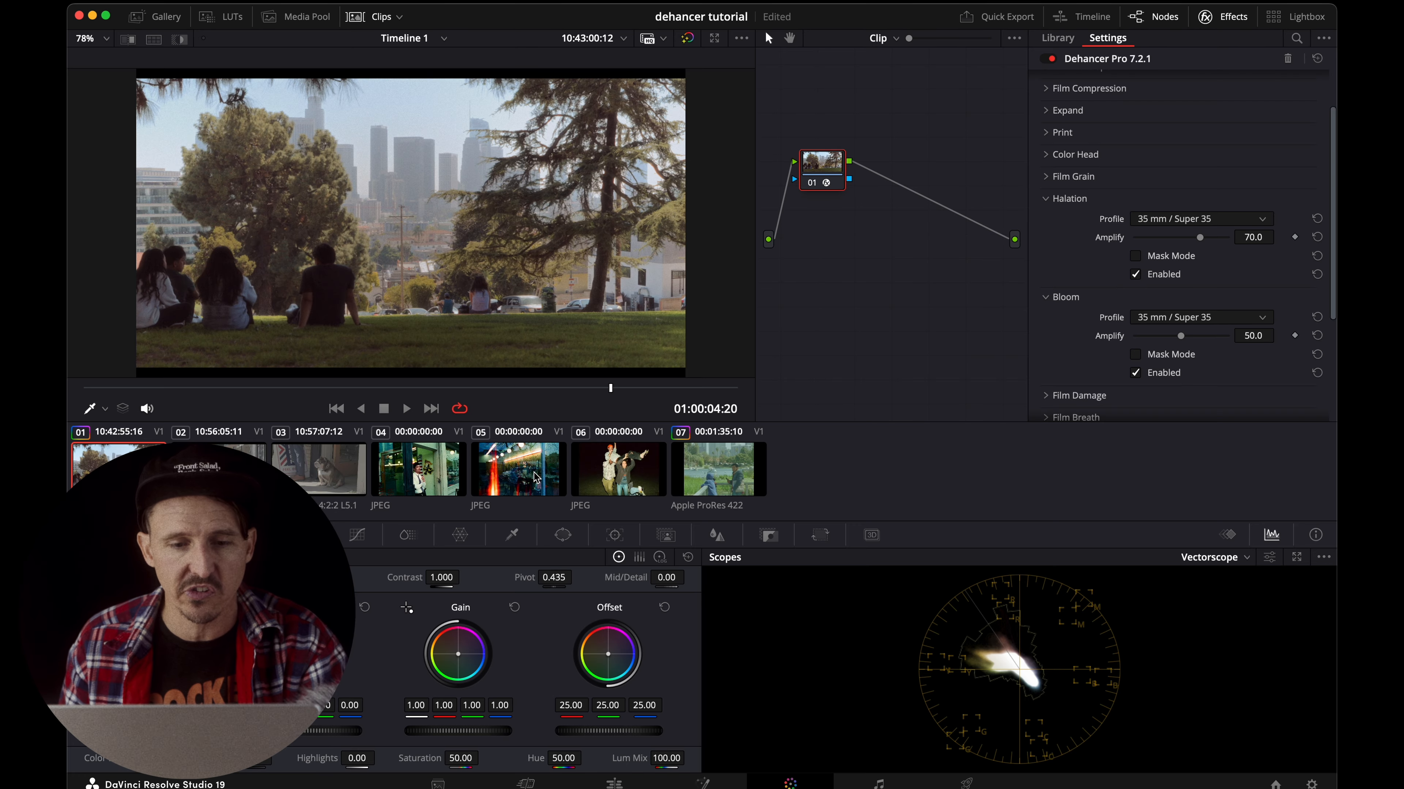
View reference clip 05 full screen to examine its halation, and return to clip 01.
click(538, 477)
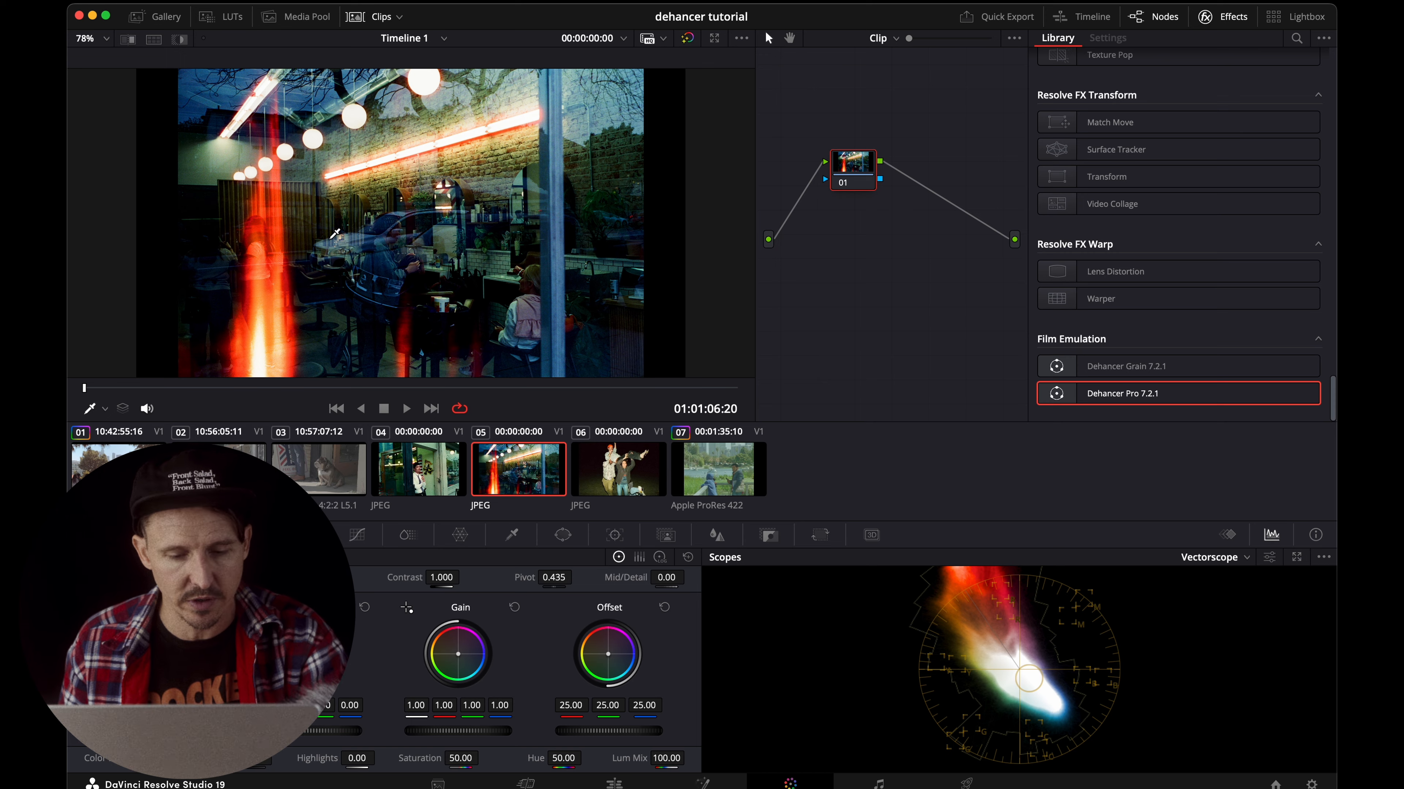
key(super+f)
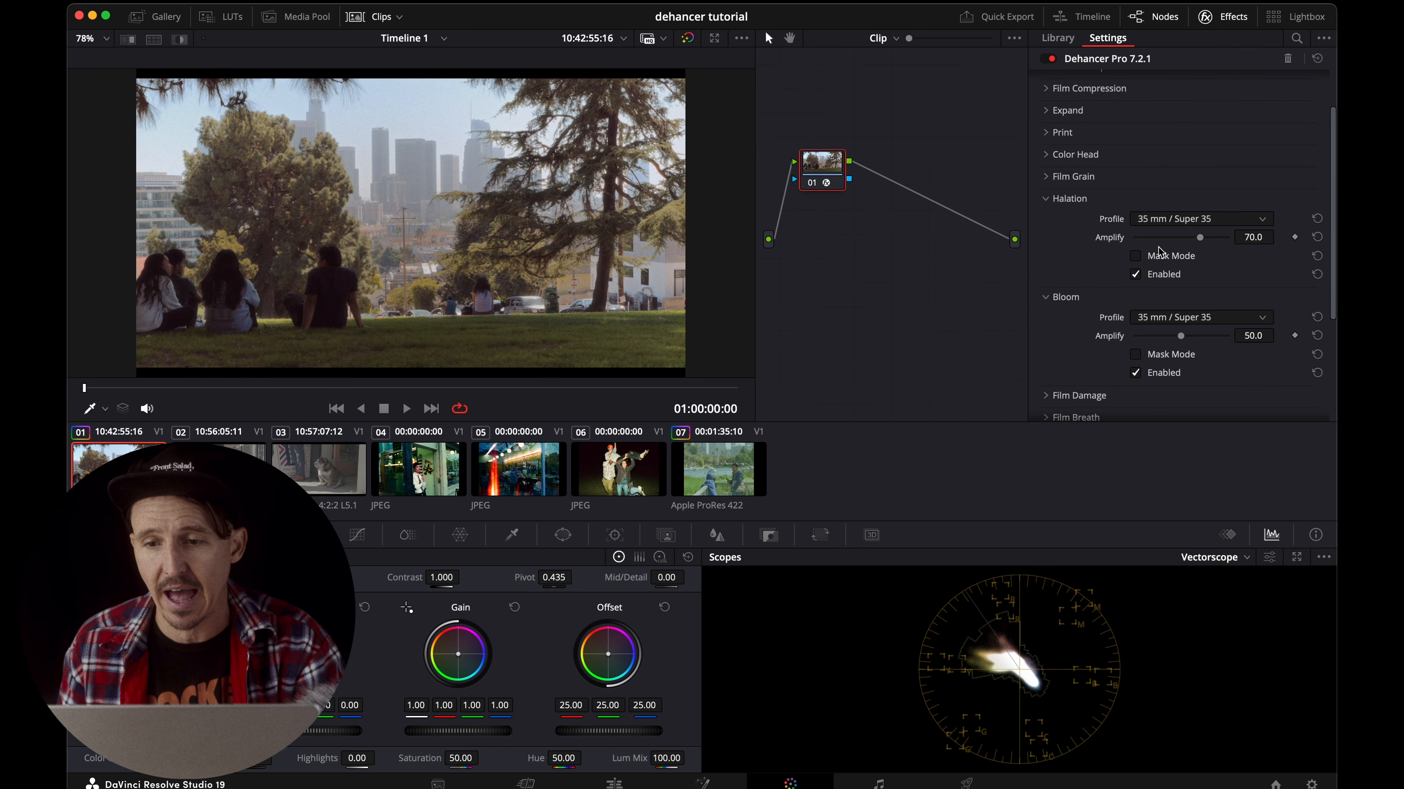
key(super+f)
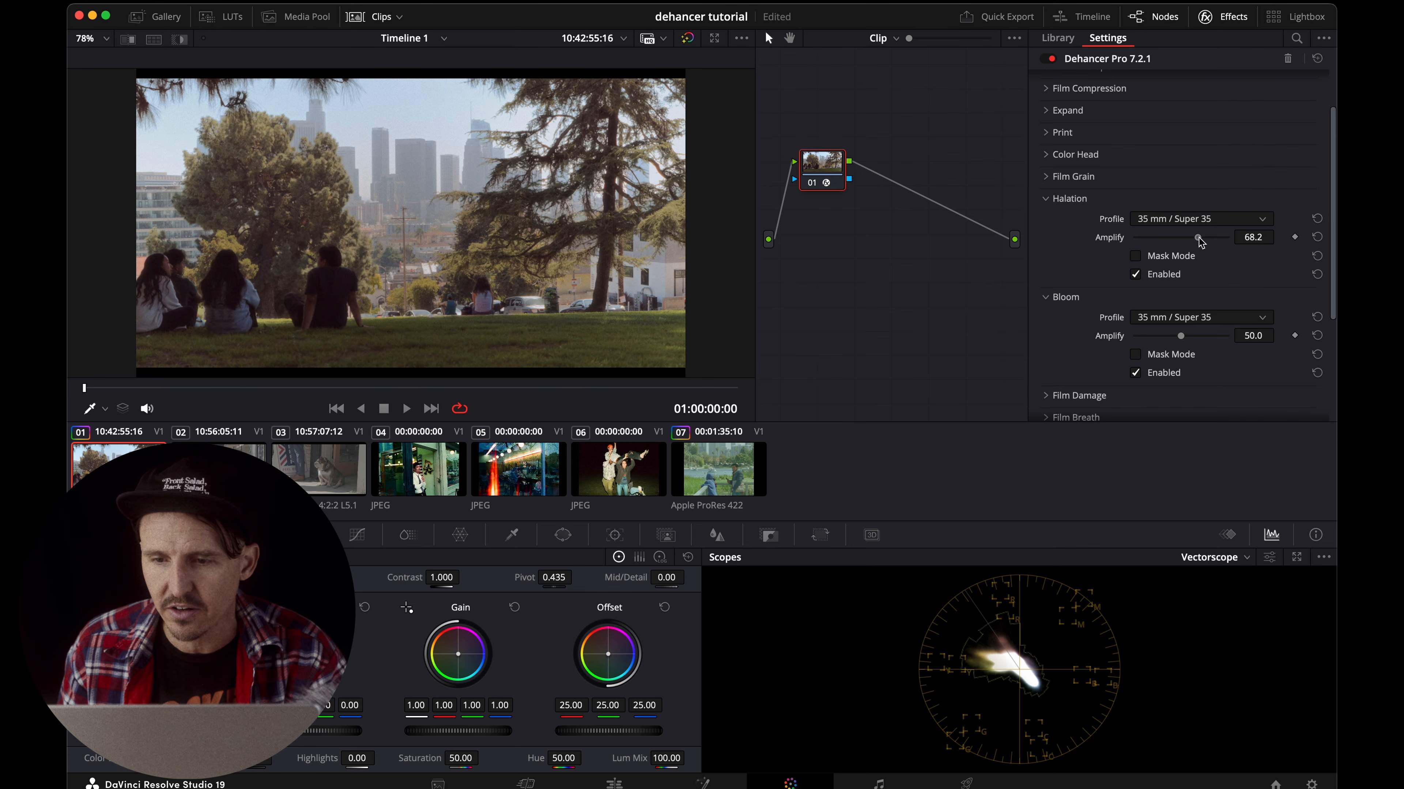
Adjust Halation's Amplify to 65.1, judging the effect with Mask Mode and turning the mask off again.
mouse_move(1182, 238)
mouse_down()
mouse_move(1211, 238)
mouse_move(1177, 242)
mouse_up()
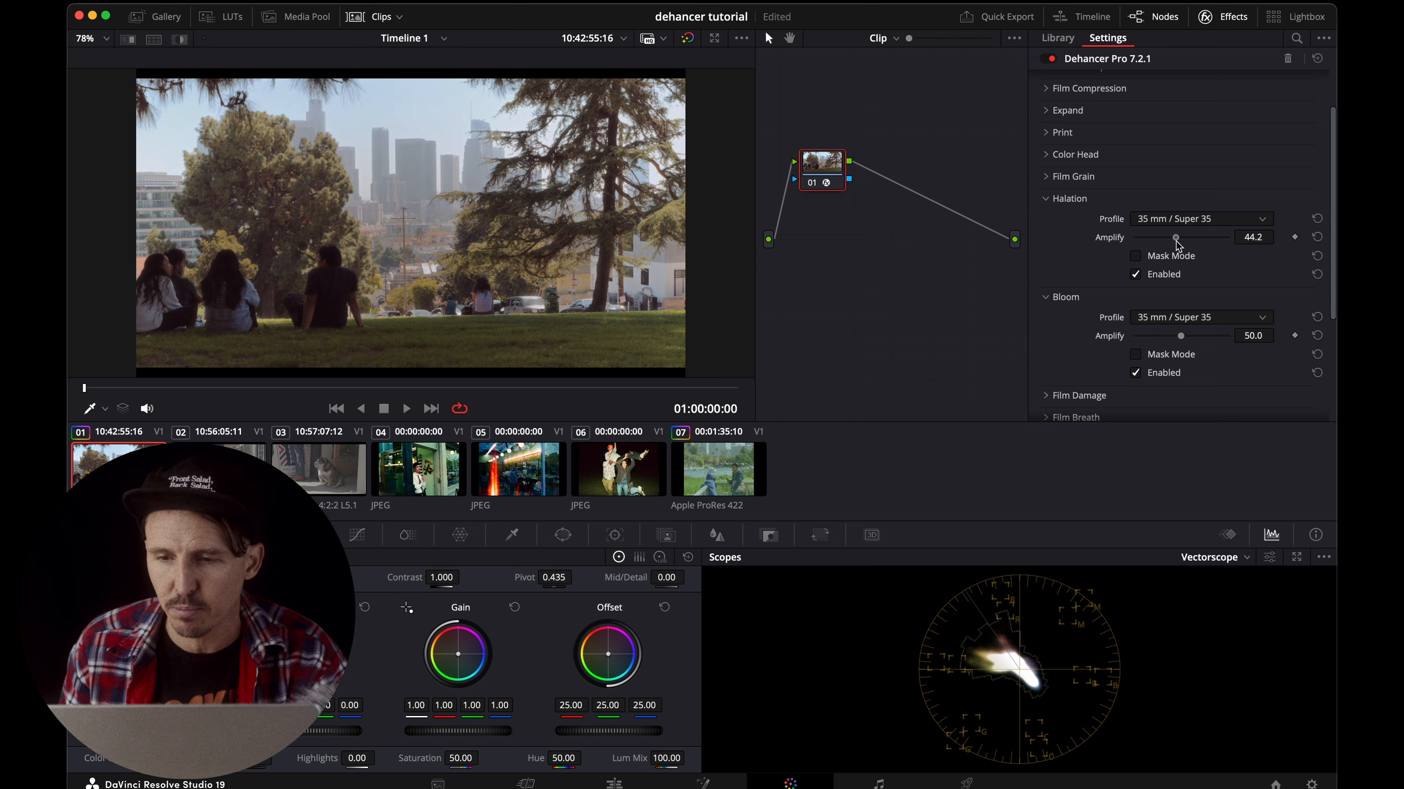
click(1135, 257)
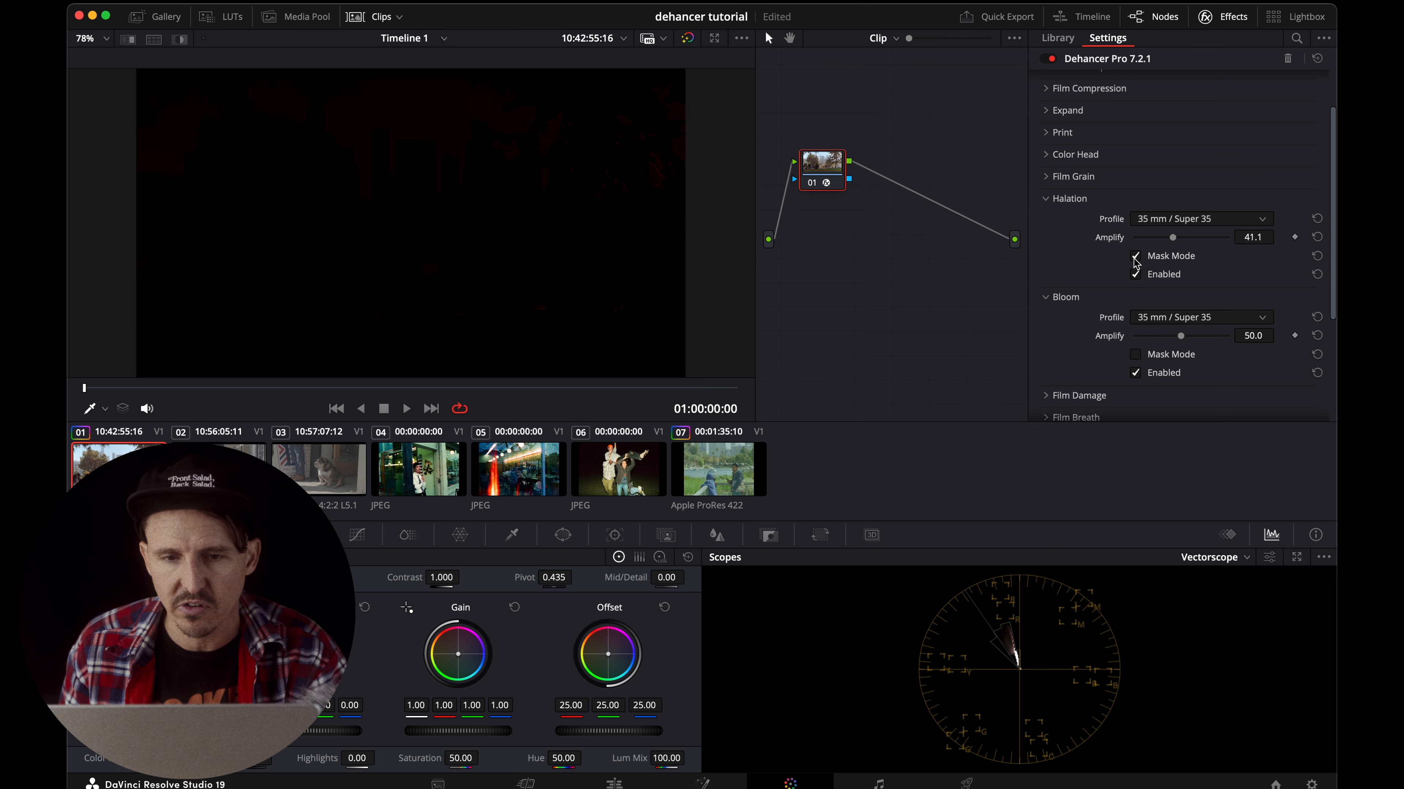
drag(1173, 240, 1193, 242)
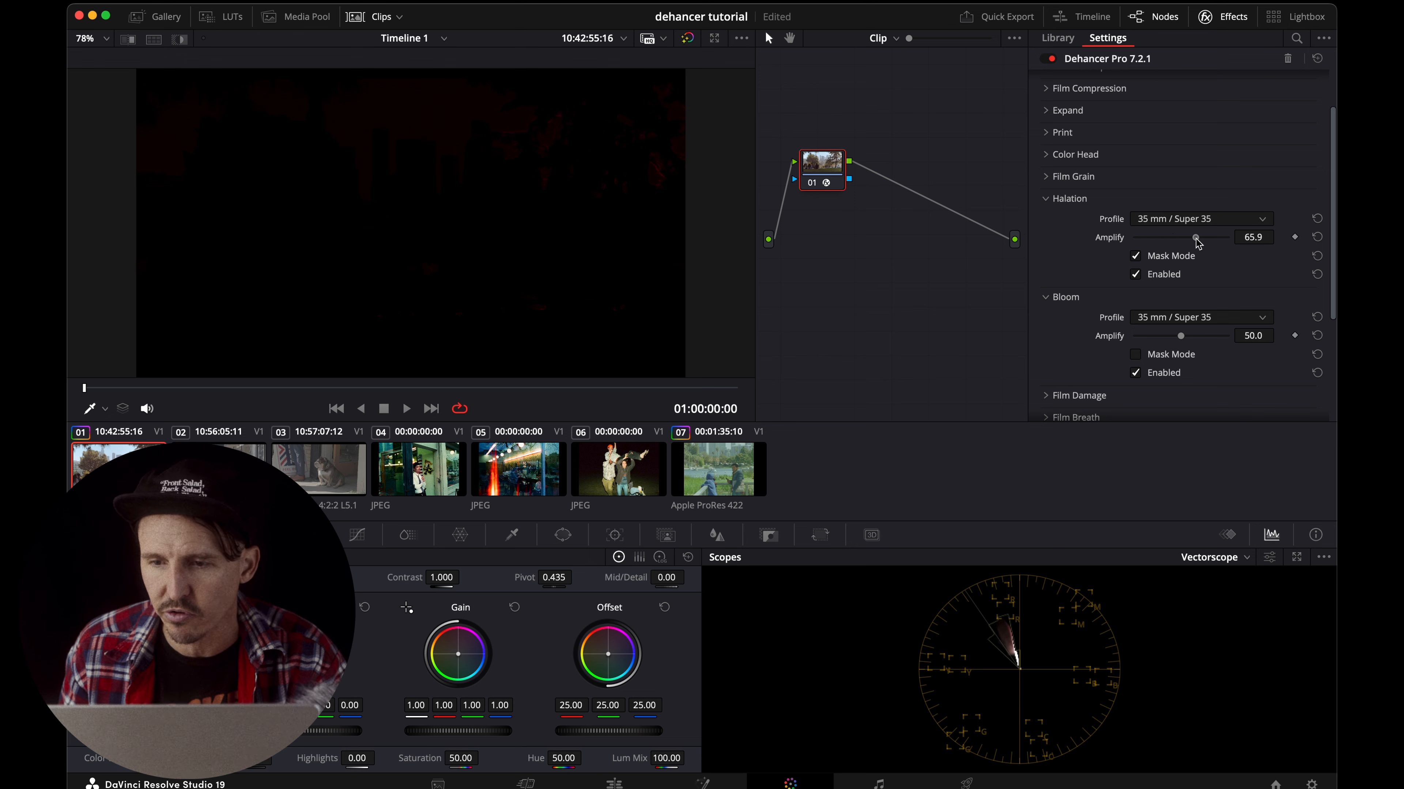
click(1136, 256)
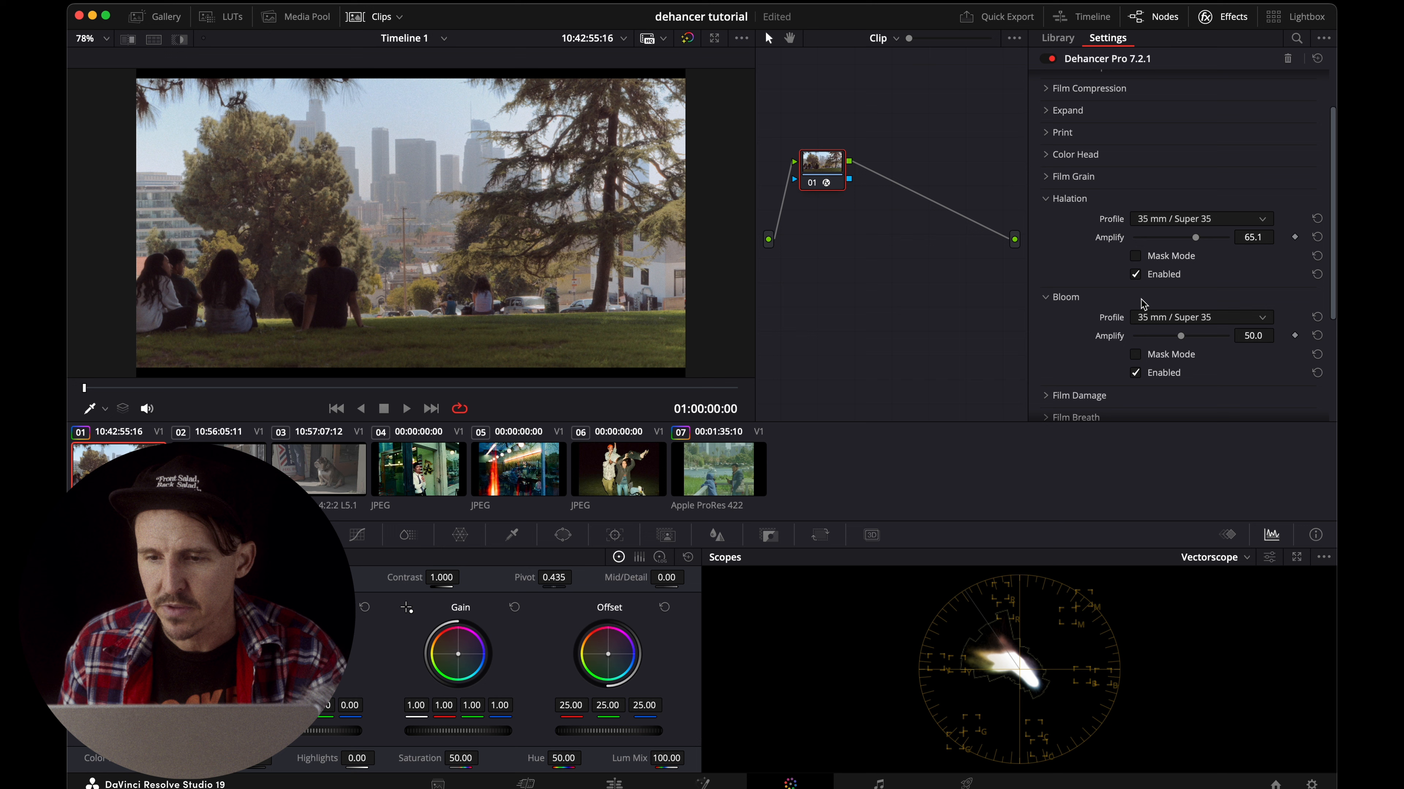
Compare the image with Bloom on and off and check its contribution in Mask Mode.
click(1136, 373)
click(1136, 373)
click(1135, 373)
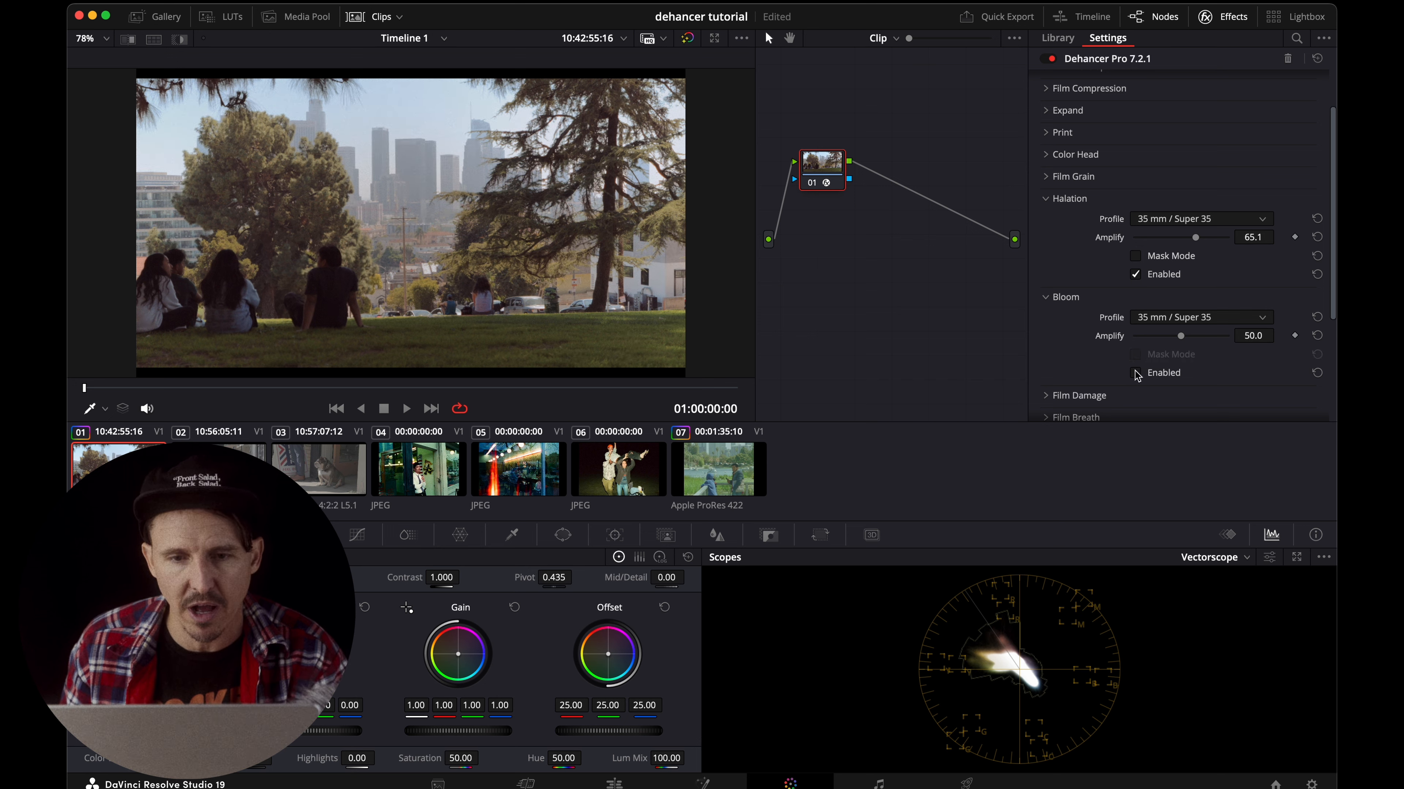
click(1136, 374)
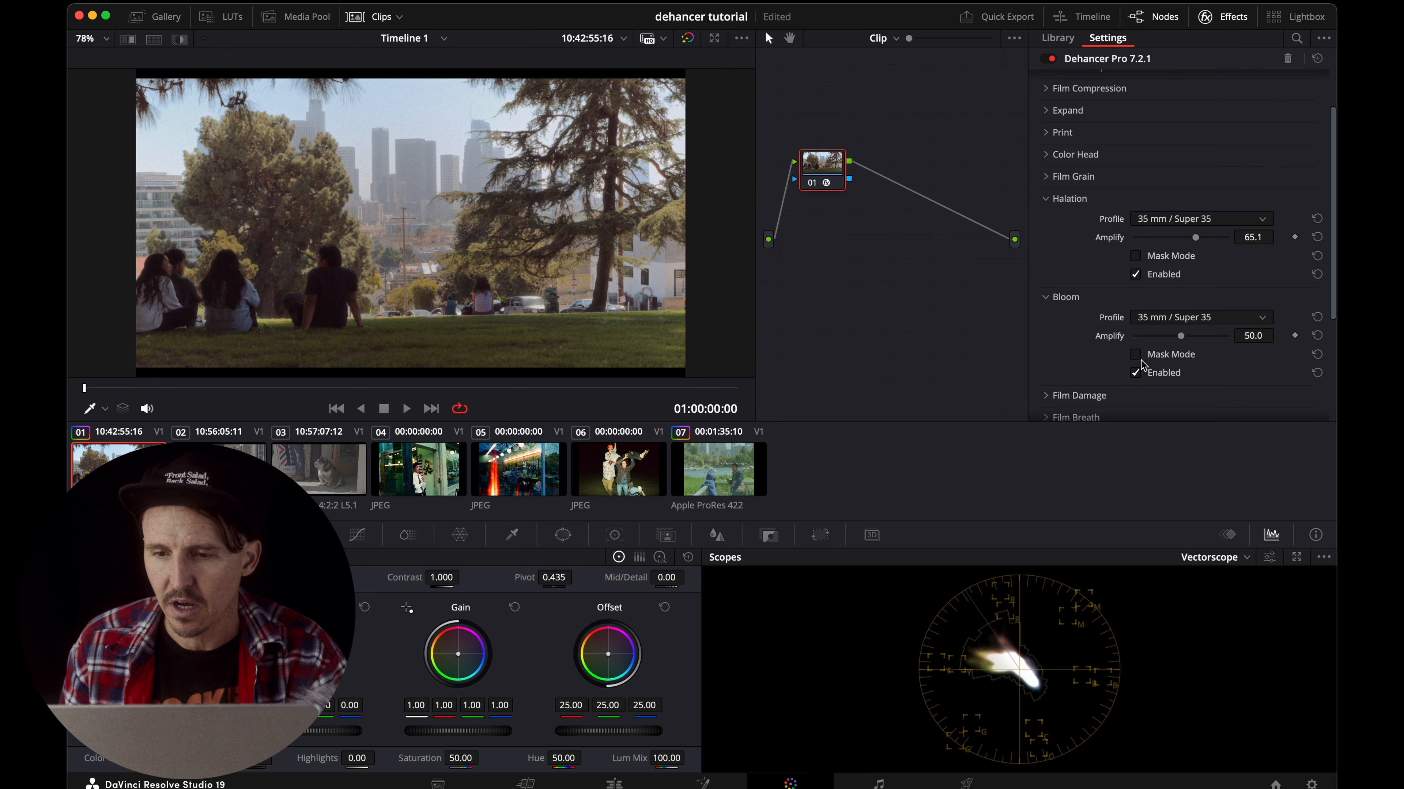
click(1136, 356)
click(1137, 355)
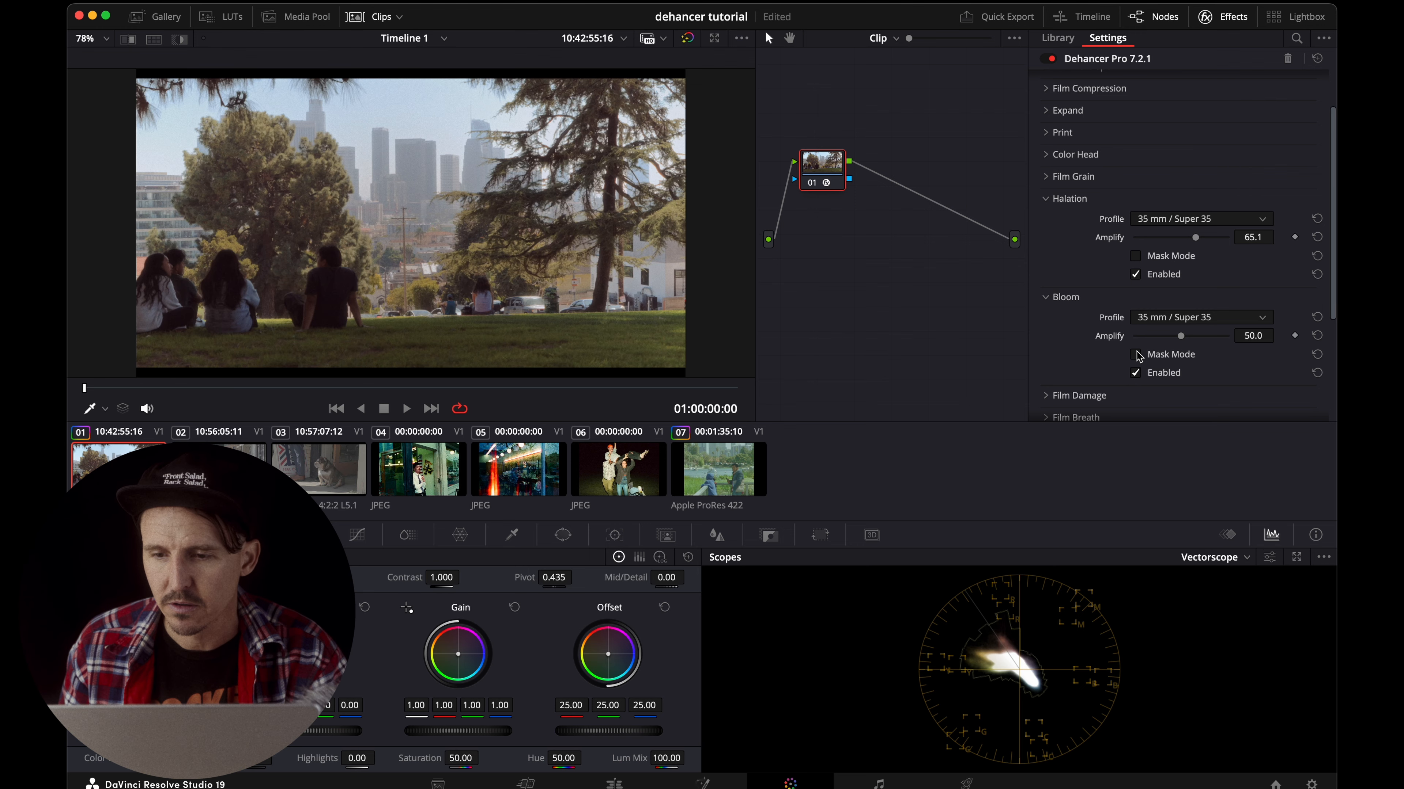
click(1135, 373)
click(1136, 373)
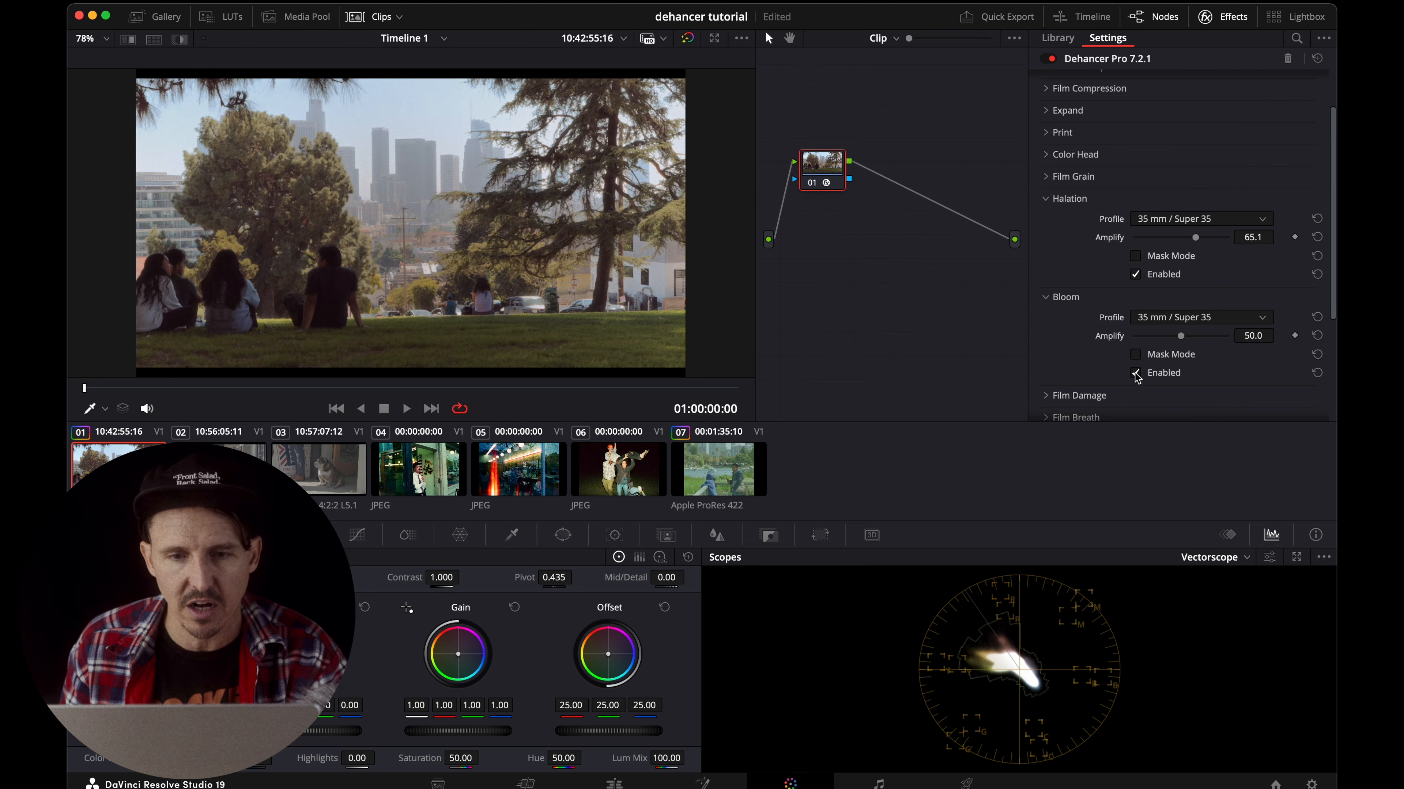
click(1135, 374)
click(1135, 373)
click(1136, 373)
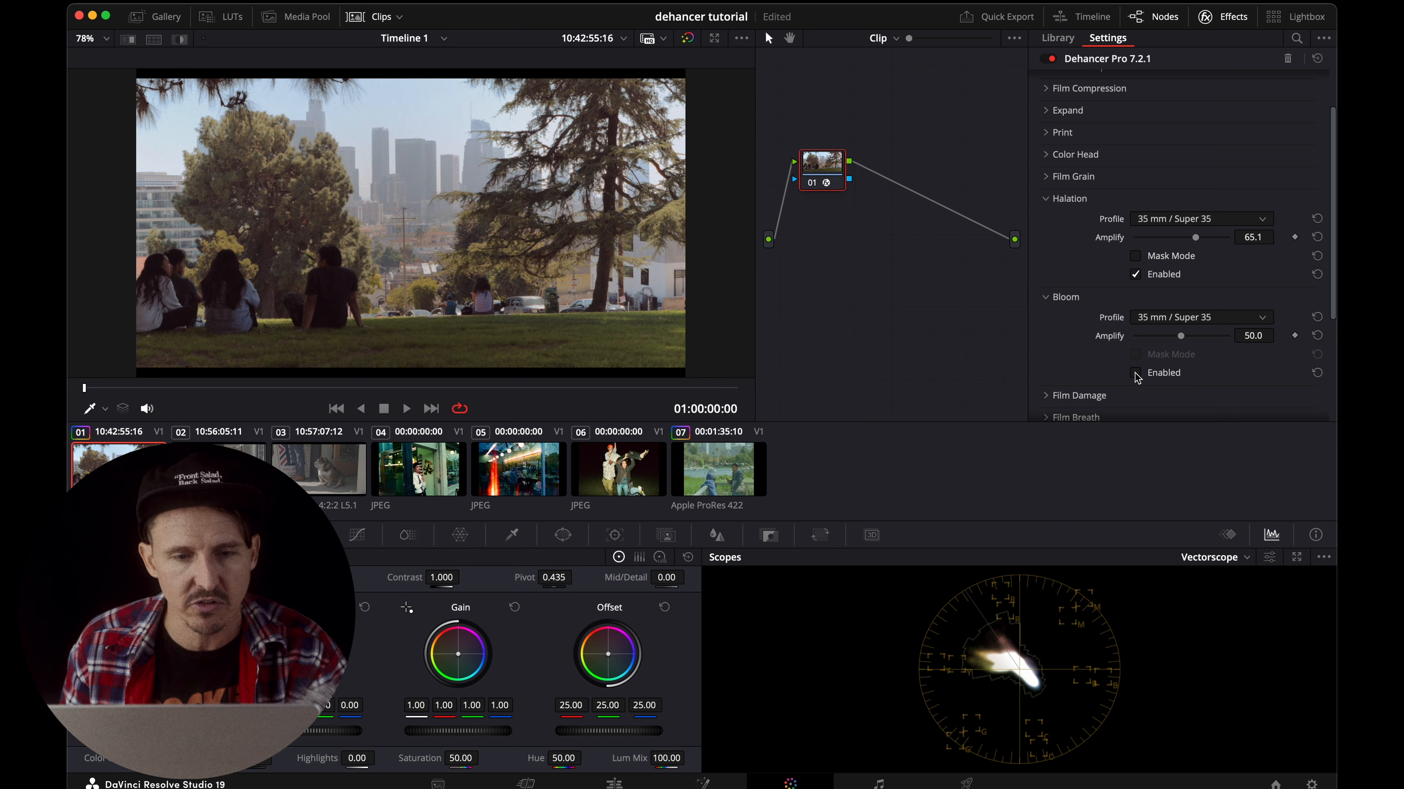
Re-enable Bloom, lower its Amplify slightly, and collapse the section.
click(1135, 373)
drag(1180, 336, 1171, 336)
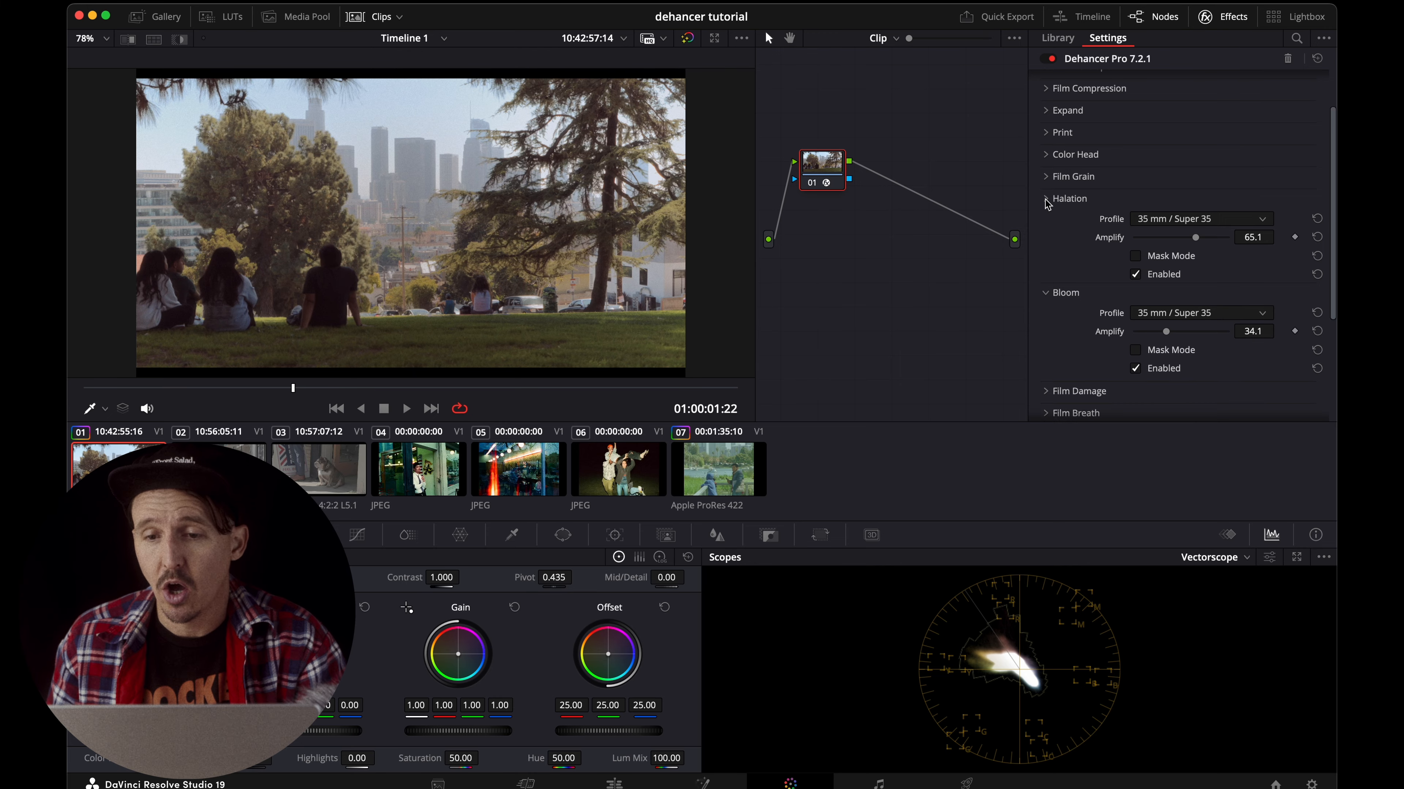
click(1045, 221)
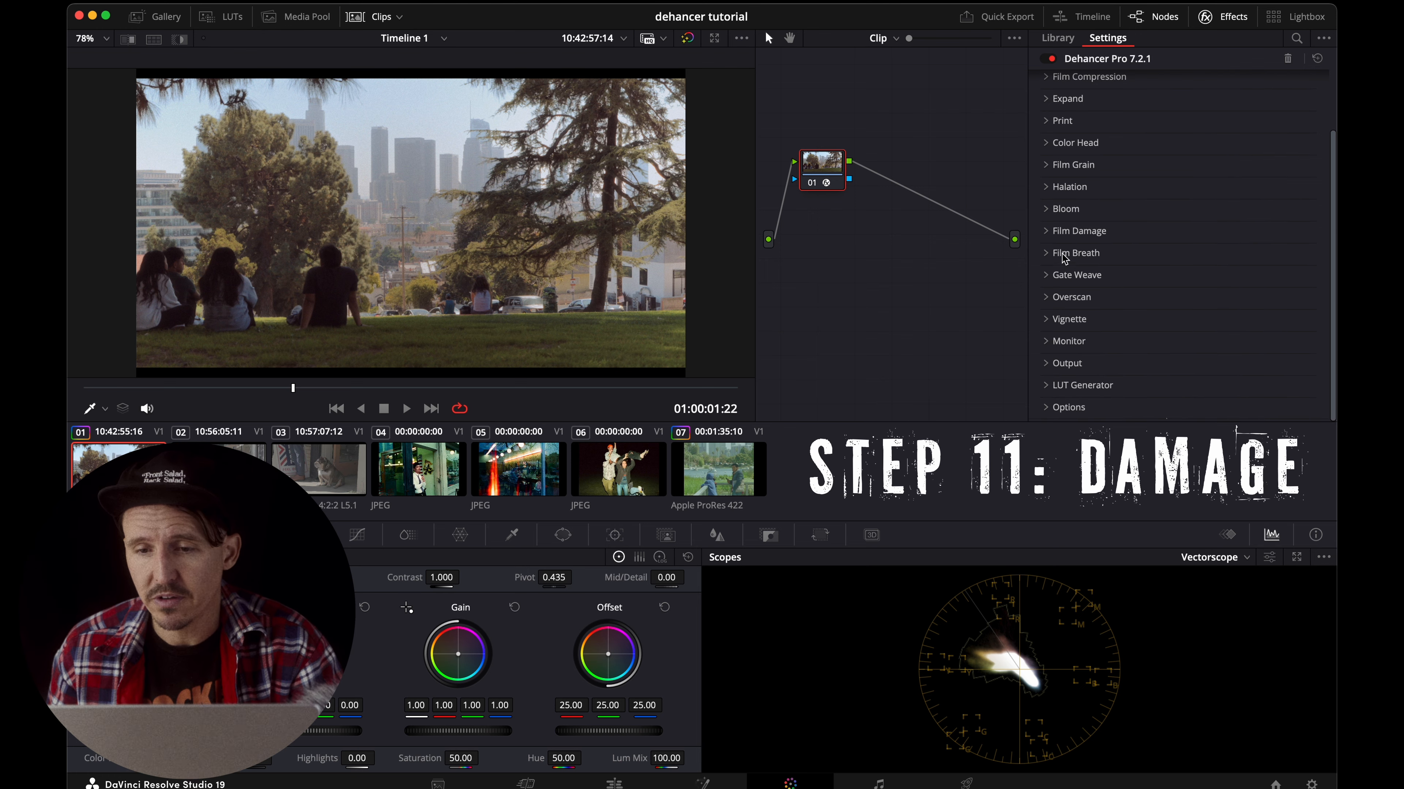
Expand and enable Film Damage and Film Breath with their 35 mm / Super 35 profiles.
click(1046, 231)
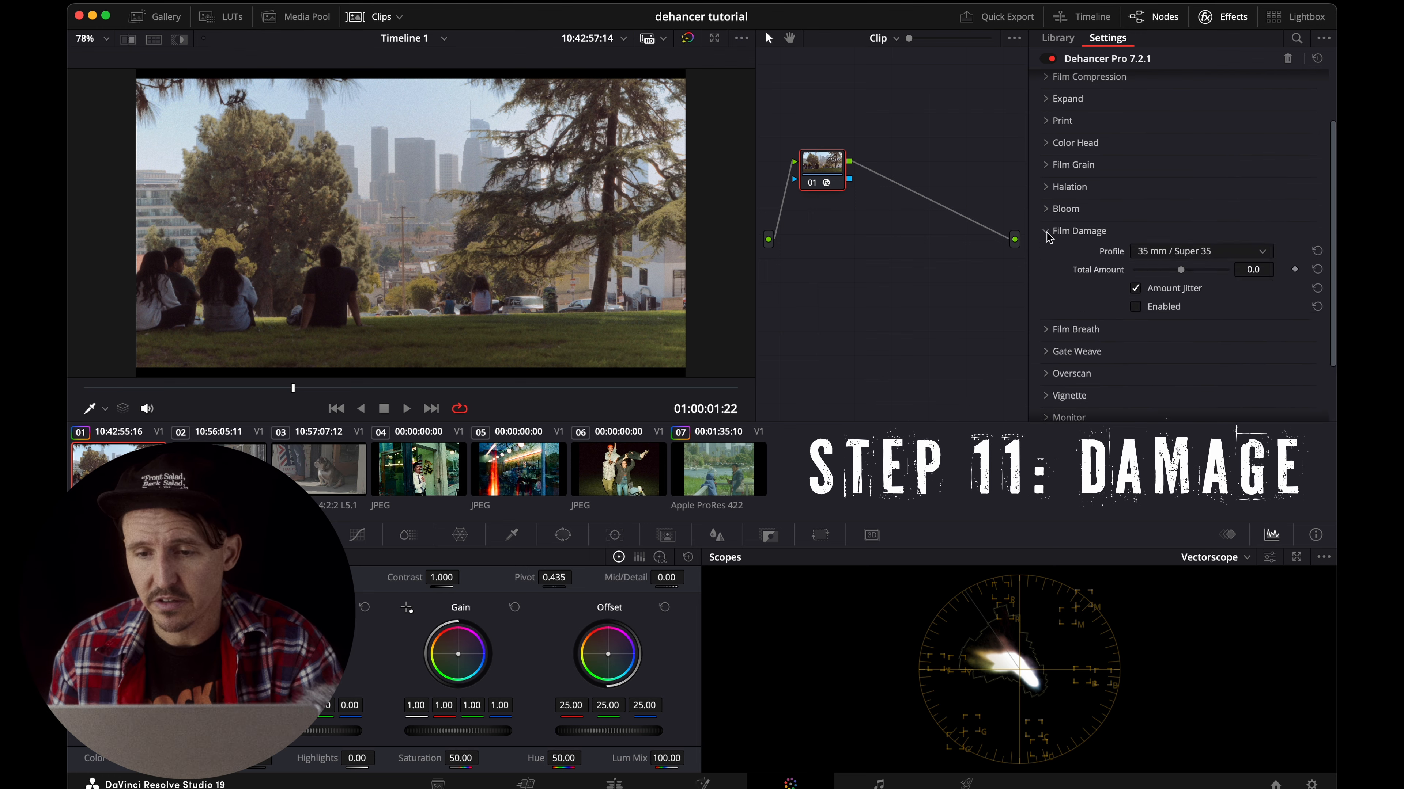
click(1135, 308)
click(1045, 330)
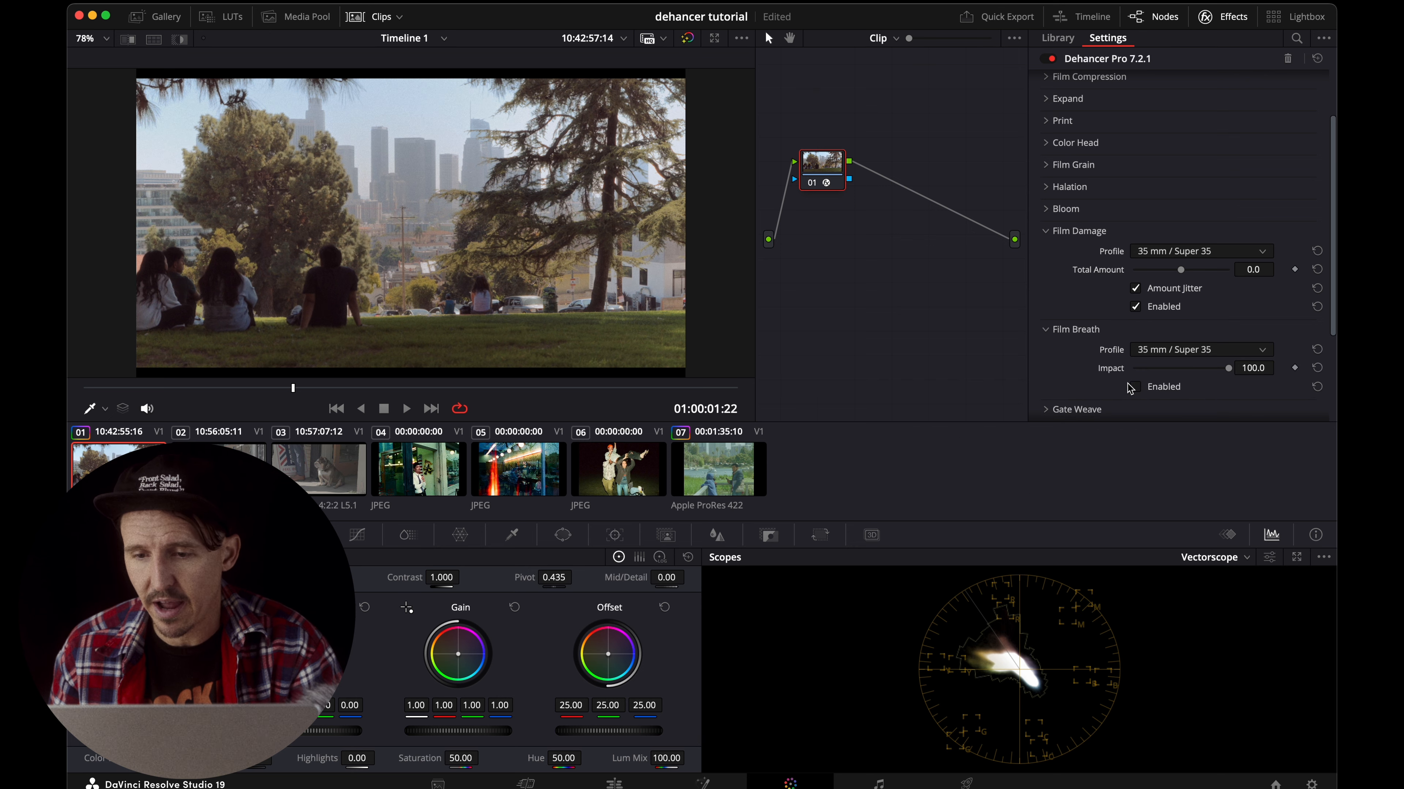
scroll(1140, 394, down, 3)
Enable Gate Weave and lower its Impact to about 1.6.
click(1045, 328)
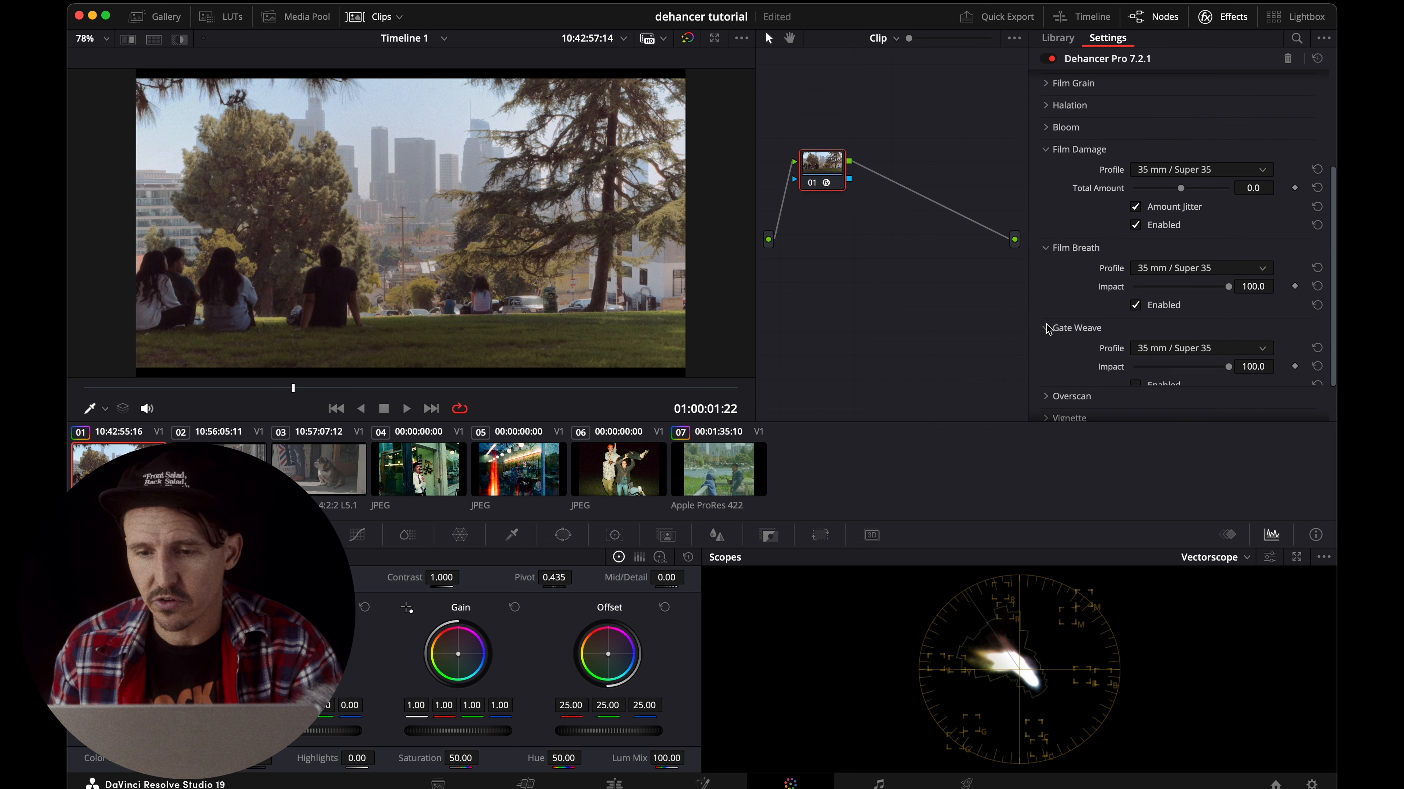
click(1135, 386)
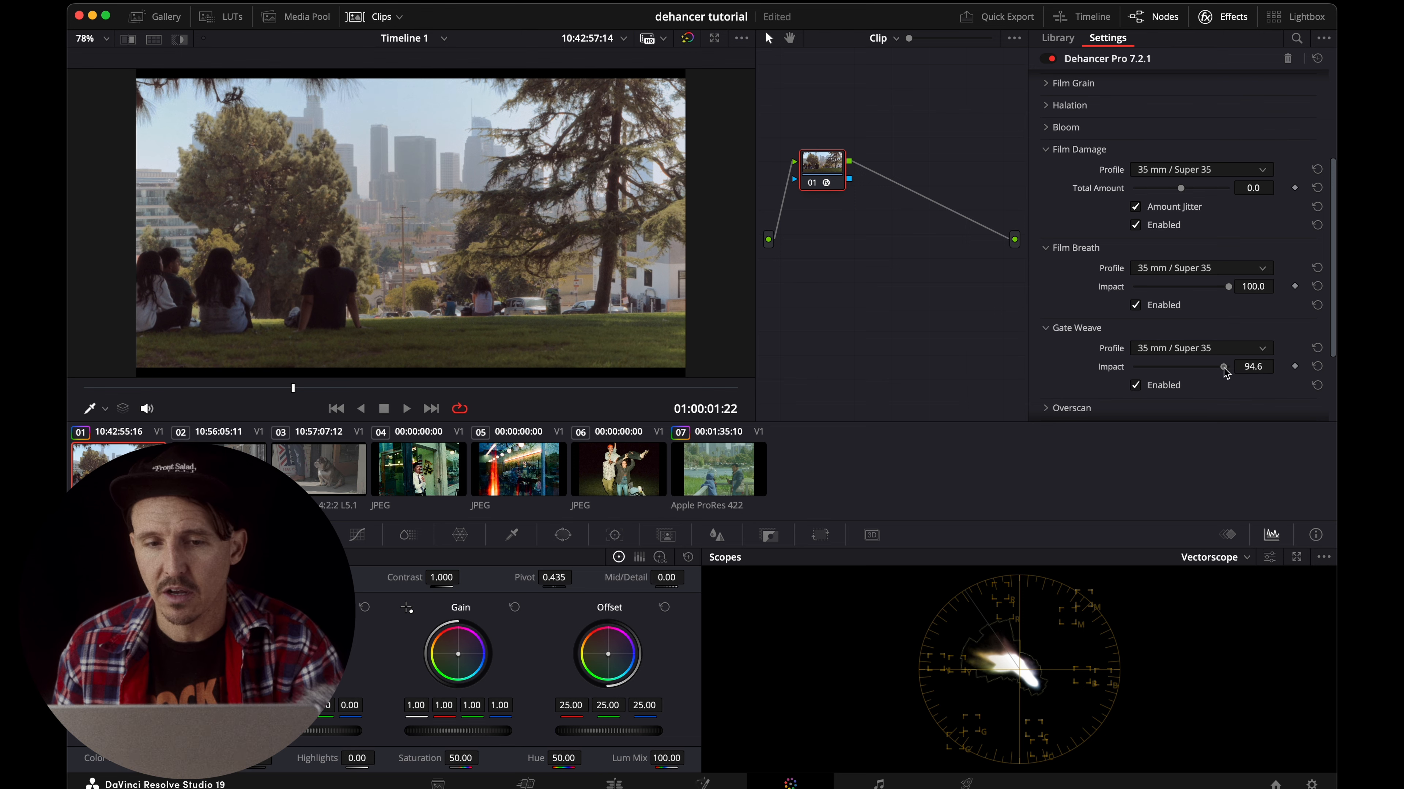
drag(1227, 367, 1130, 372)
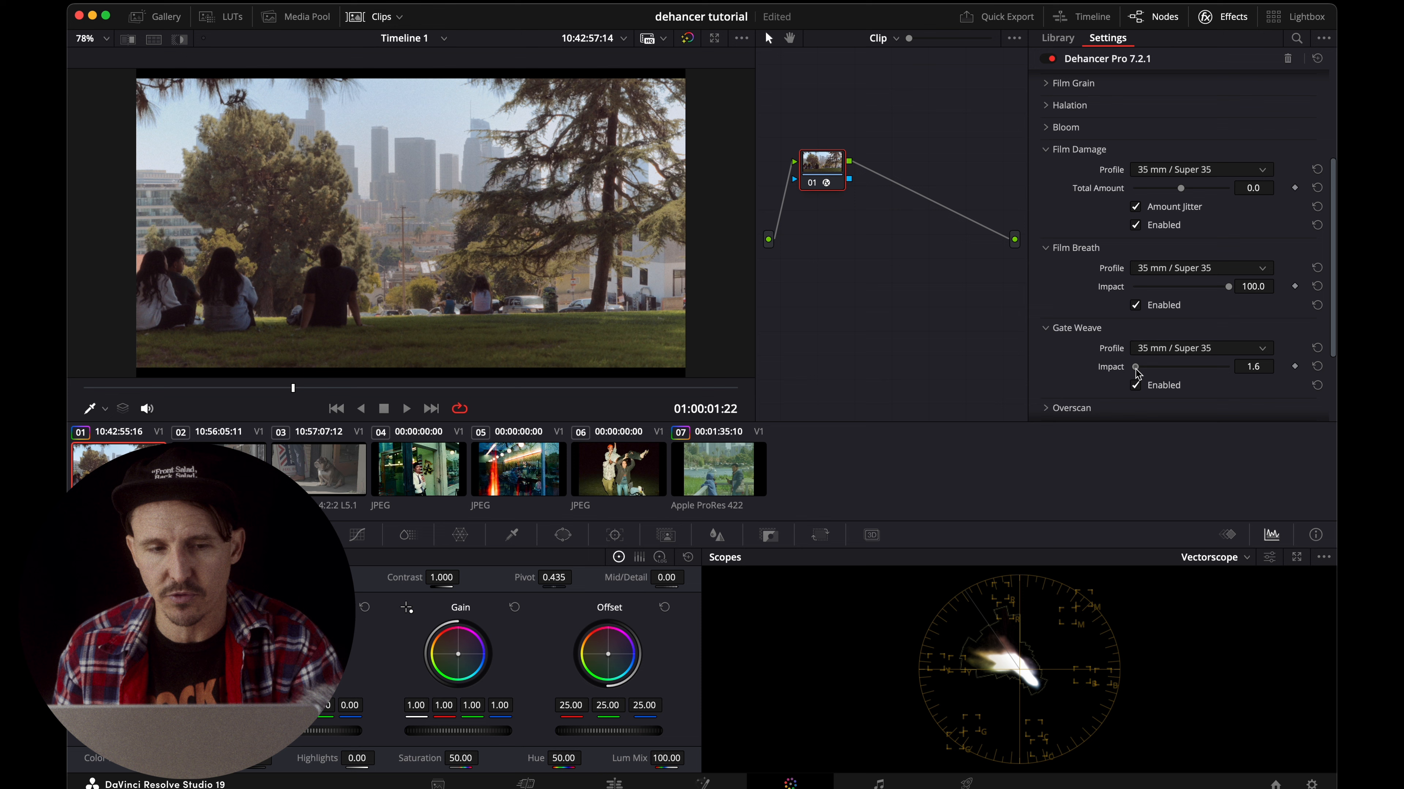
Raise the Gate Weave Impact to 29.5 and view the last film reference clip for comparison.
drag(1134, 367, 1160, 369)
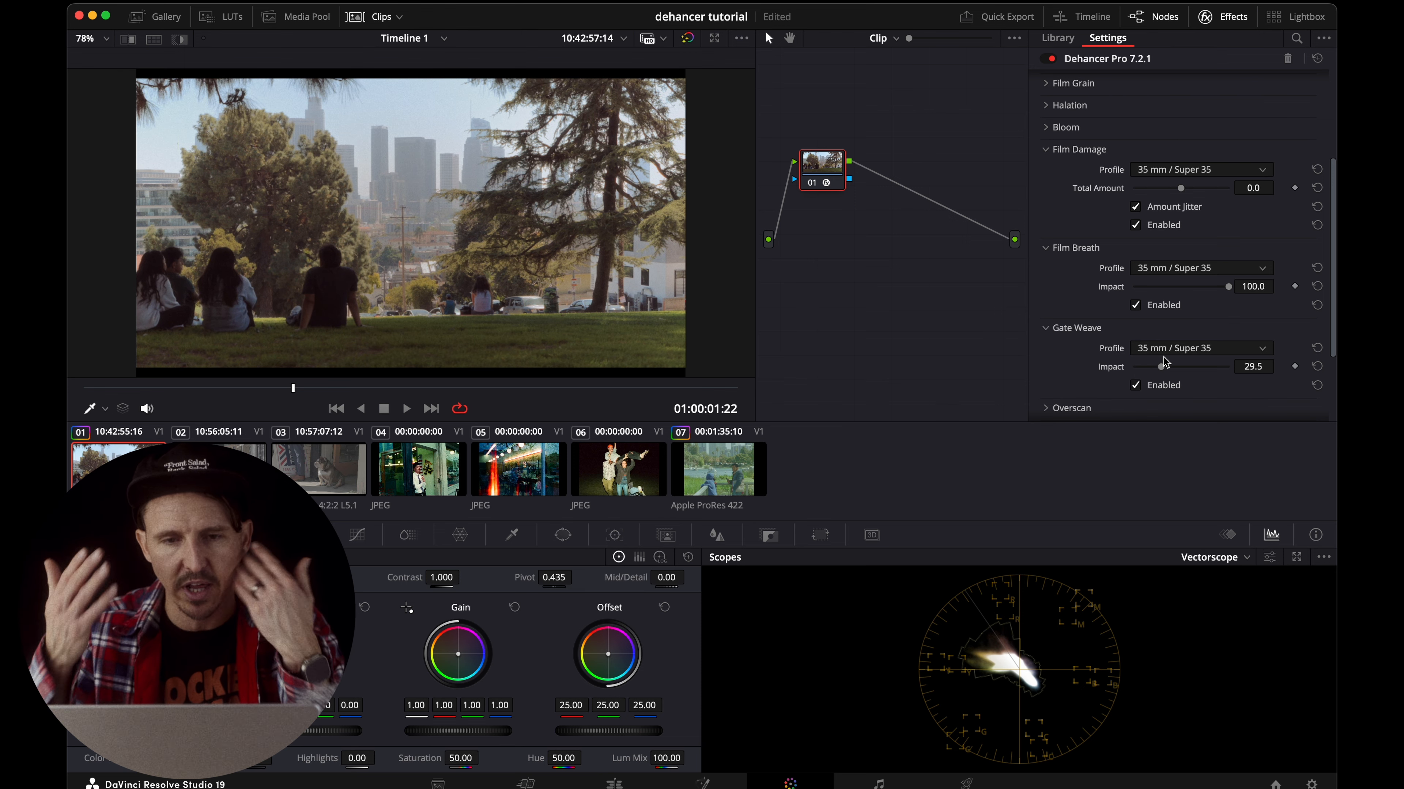
click(714, 451)
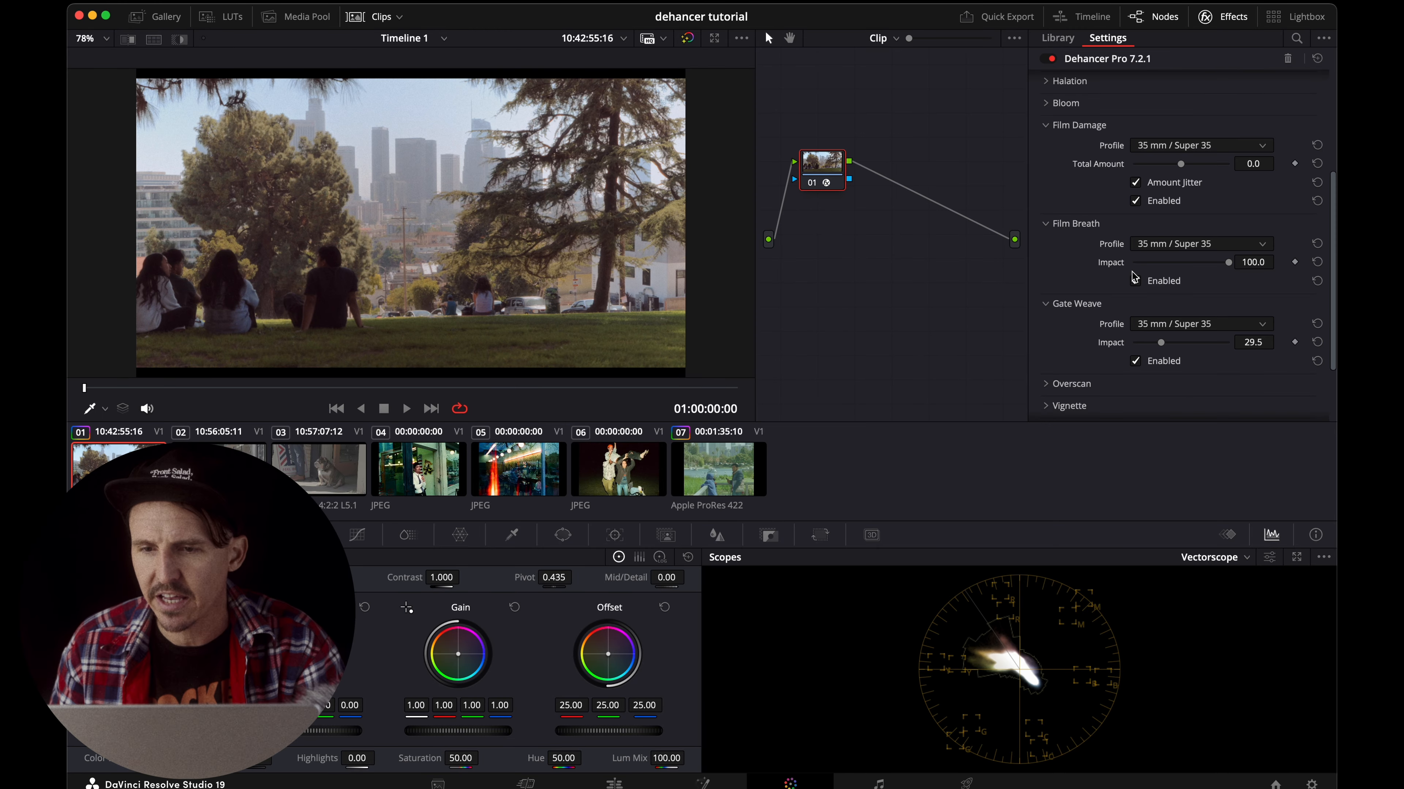
Set Film Breath Impact to about 96.1 and Film Damage Total Amount to about 6.6, and toggle Amount Jitter.
click(1135, 279)
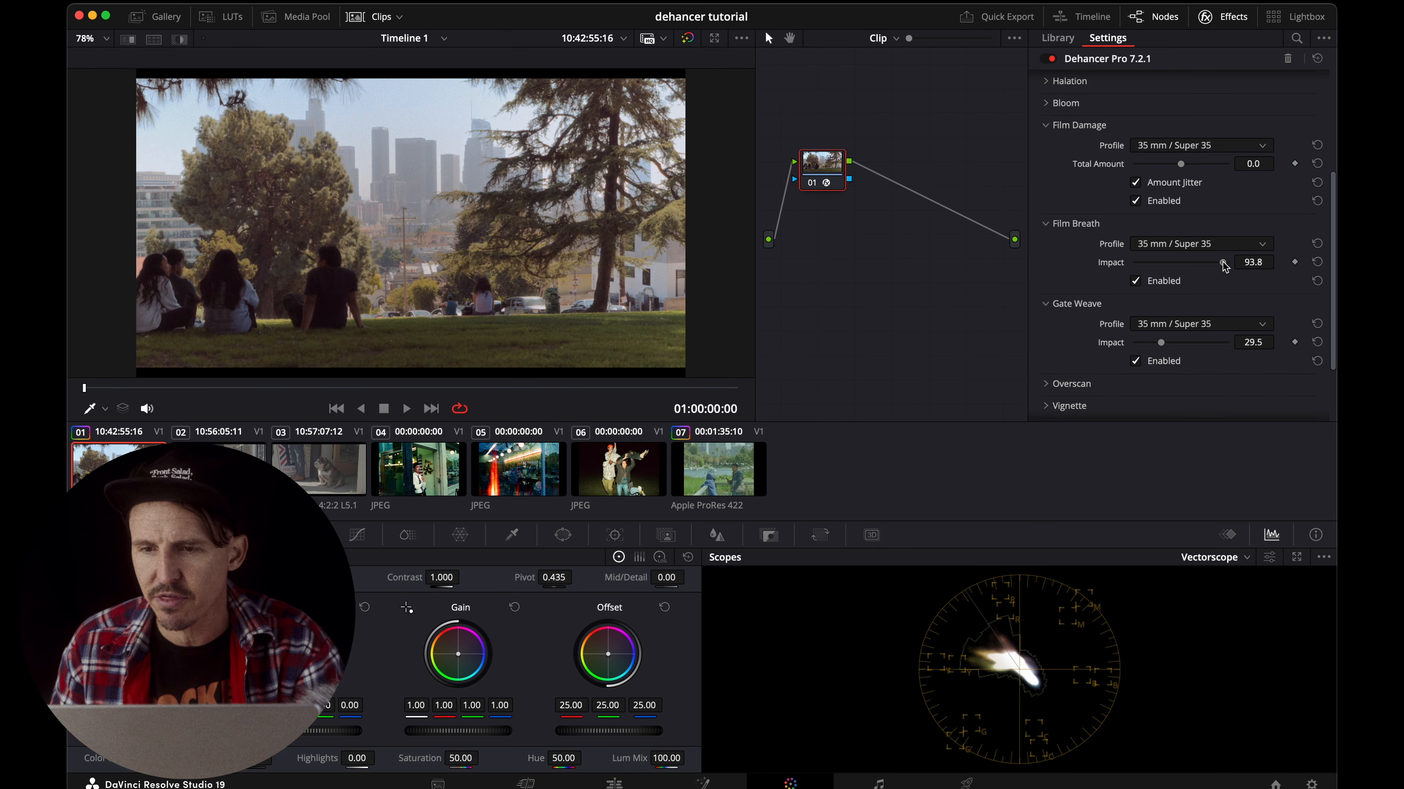
drag(1224, 266, 1226, 266)
drag(1184, 165, 1189, 164)
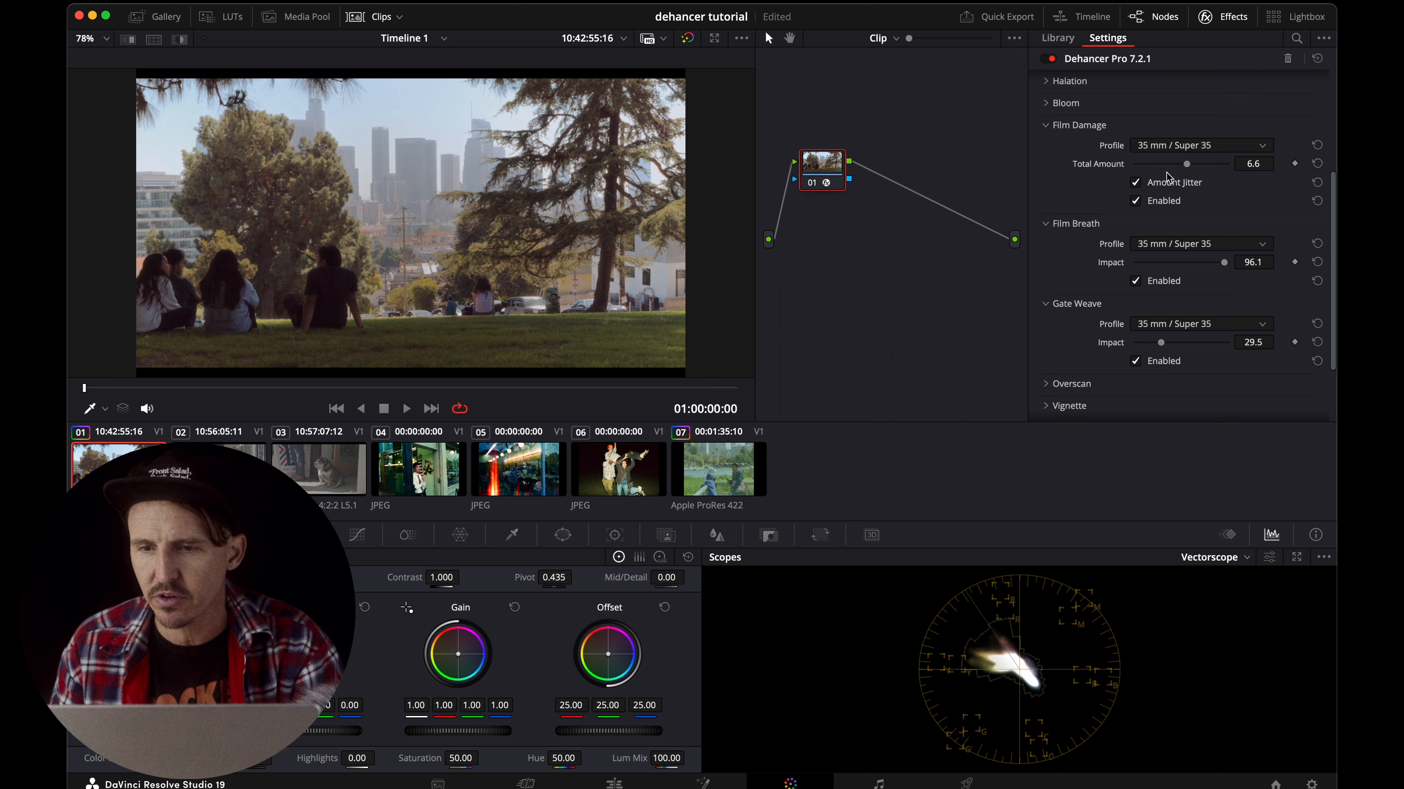
click(1136, 183)
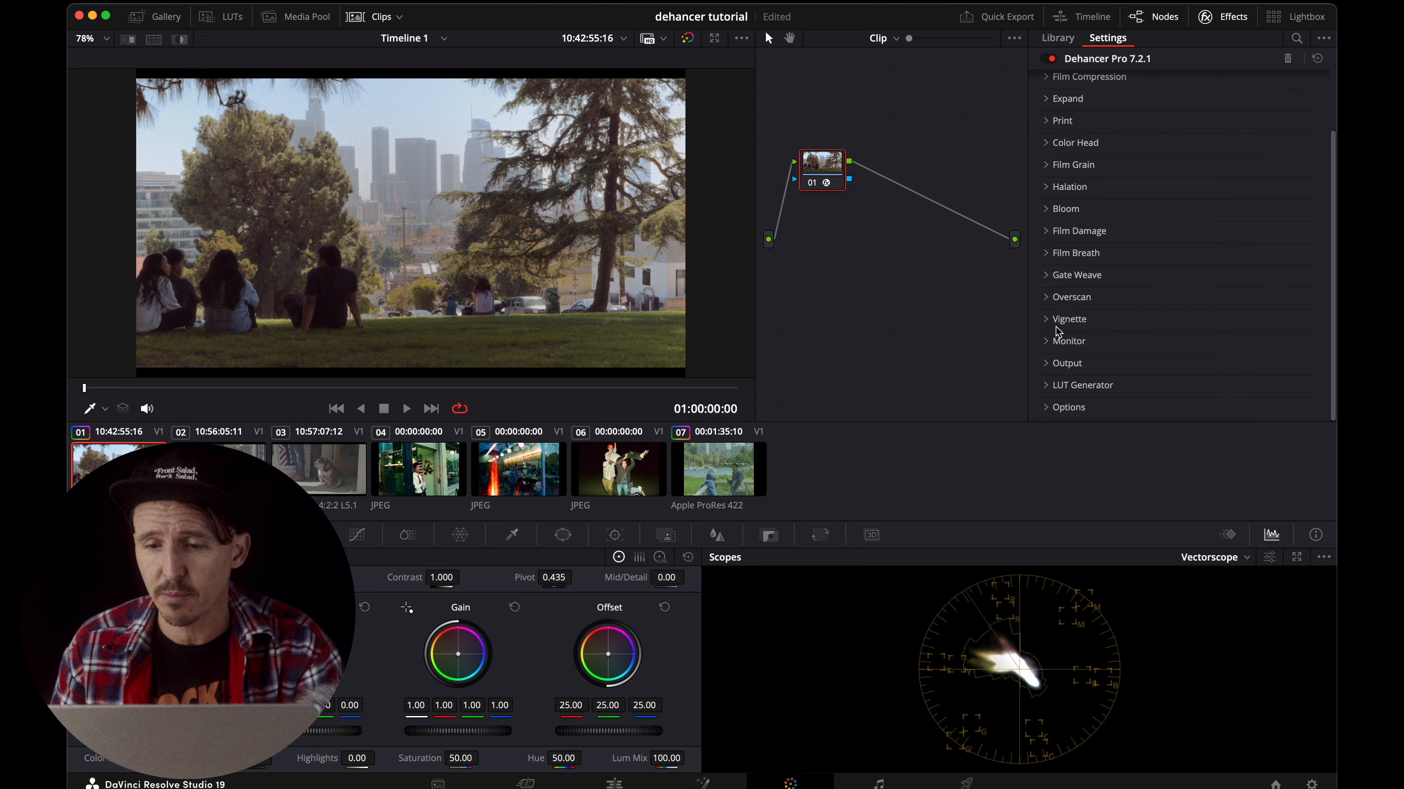
Expand the Overscan section and enable it with the Super 35mm 1.37:1 gate.
click(1050, 302)
scroll(1116, 232, down, 5)
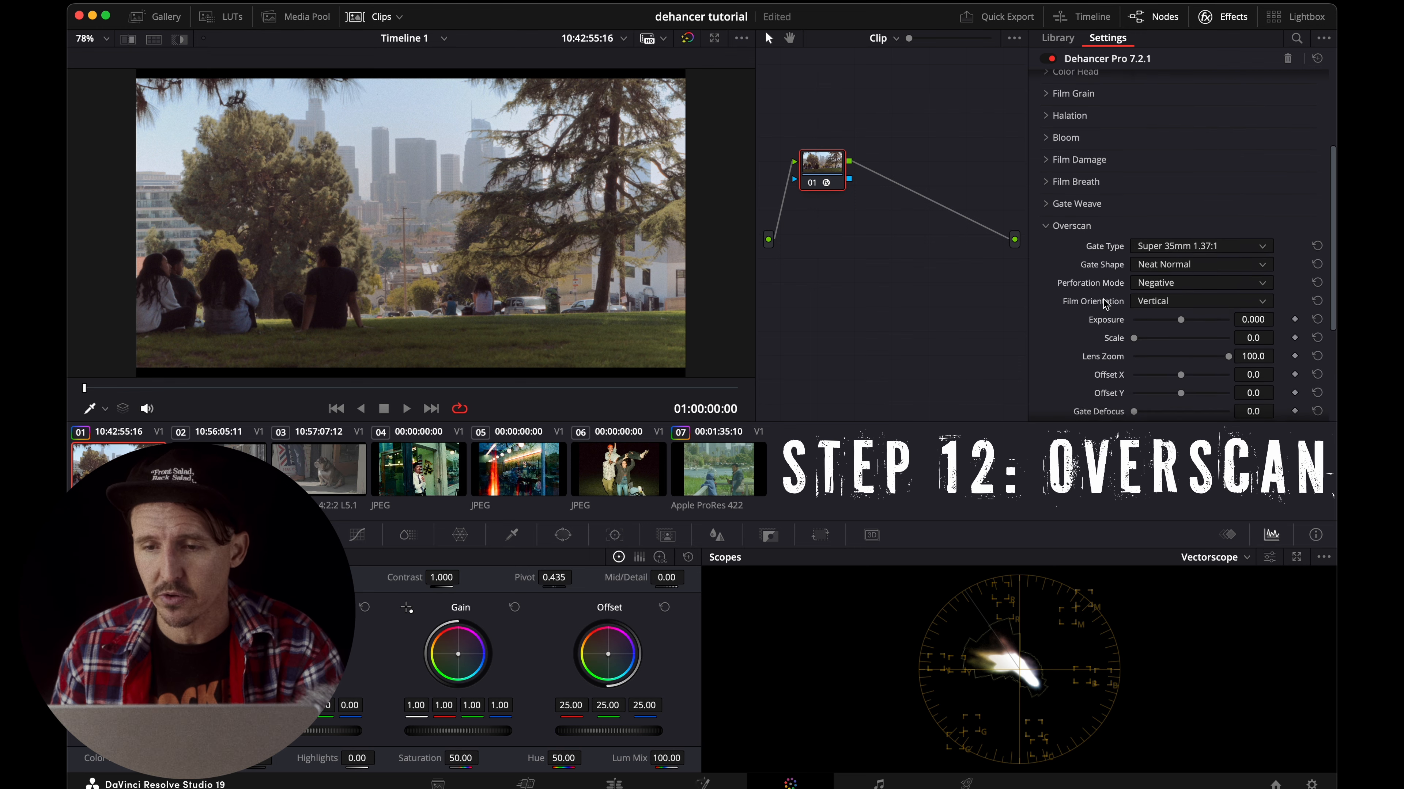
scroll(1181, 366, down, 2)
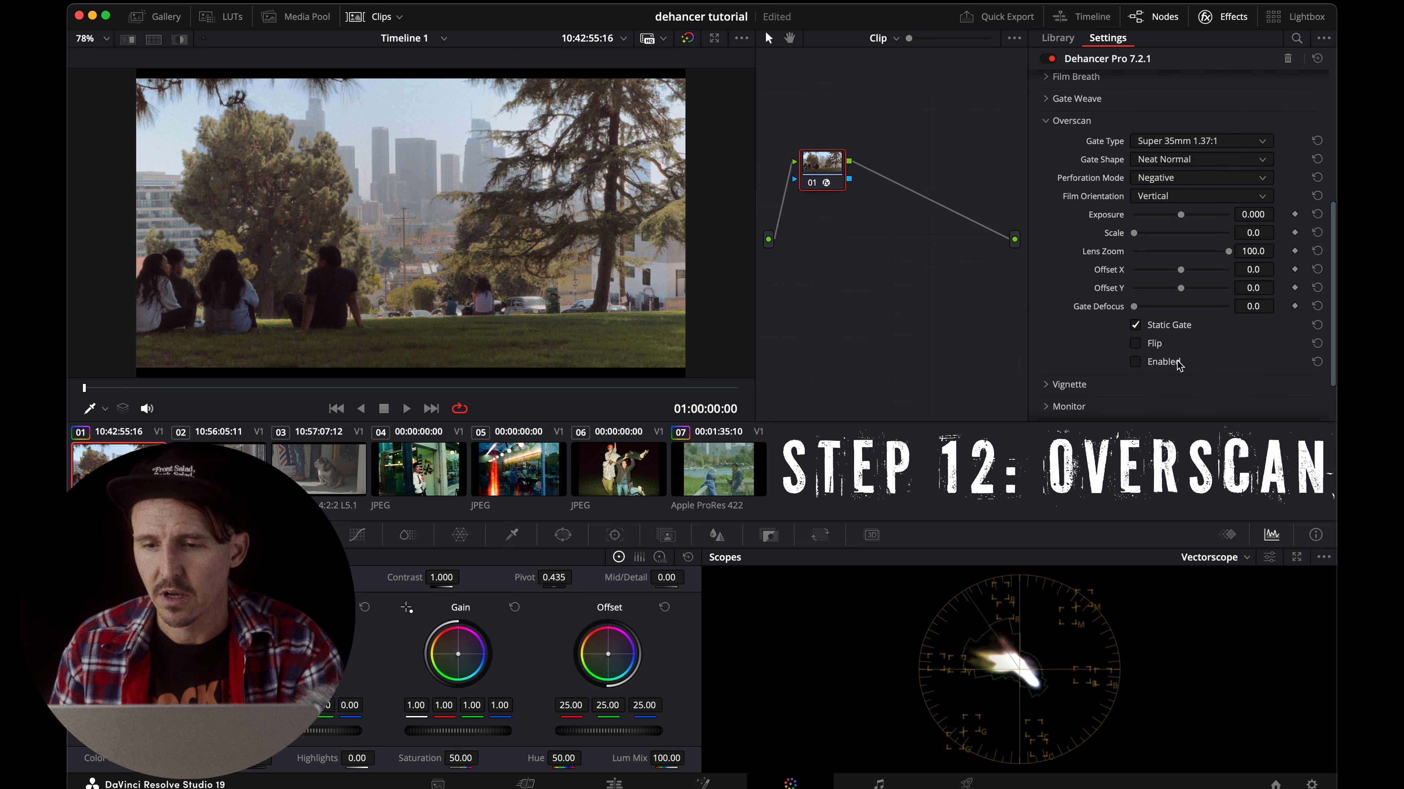
click(1136, 362)
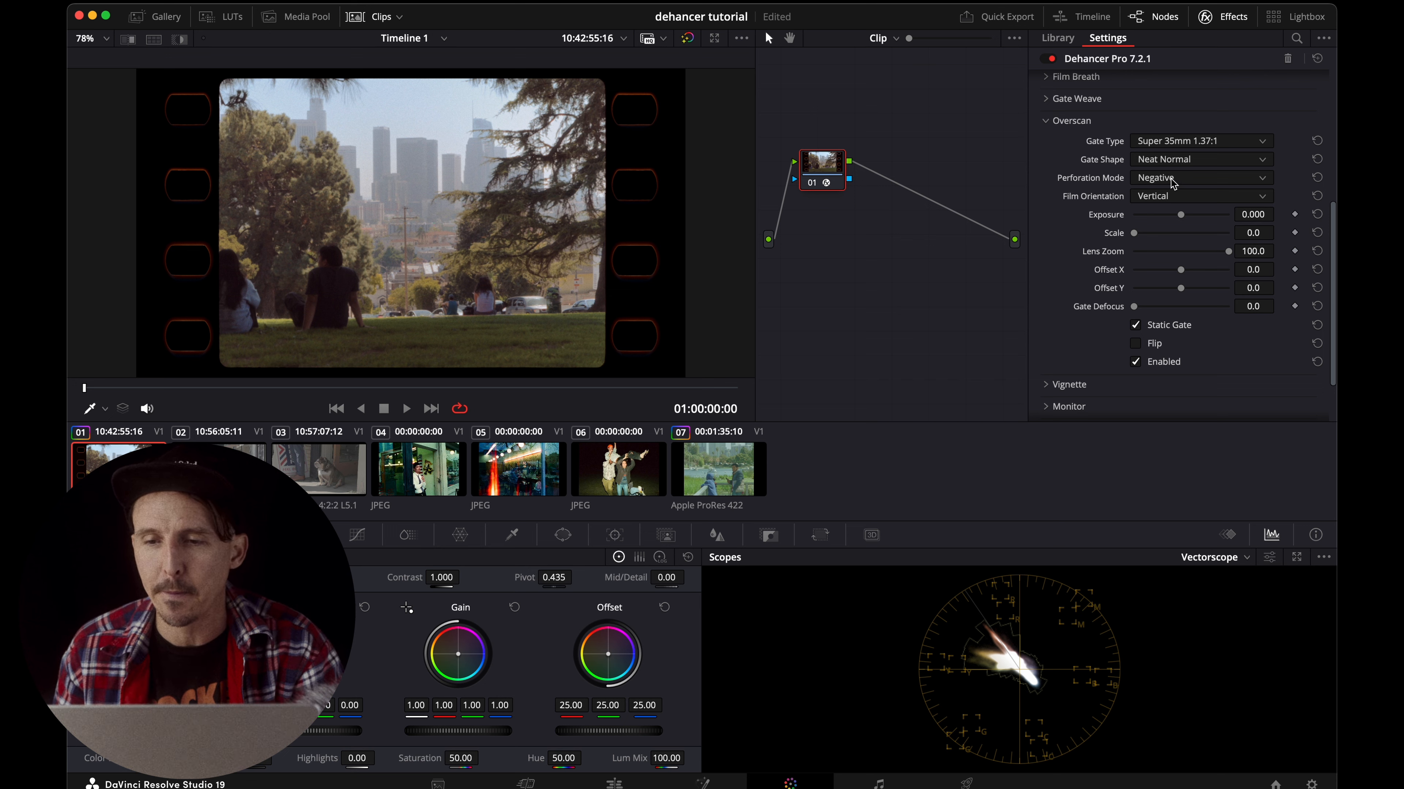
Try the Super 8mm 1.33:1 and Super 16mm 1.66:1 Overscan gate types on the first clip.
click(1171, 144)
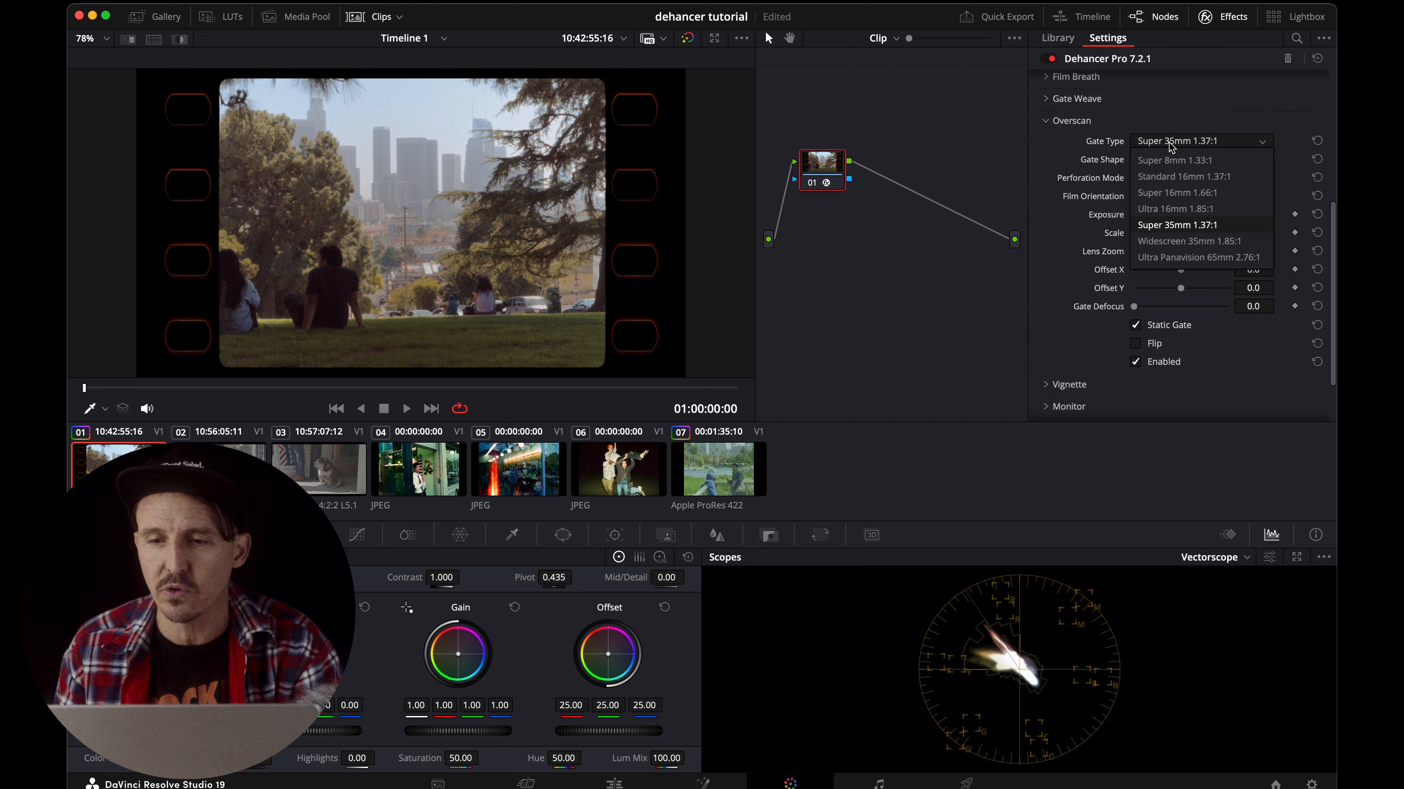
click(1174, 161)
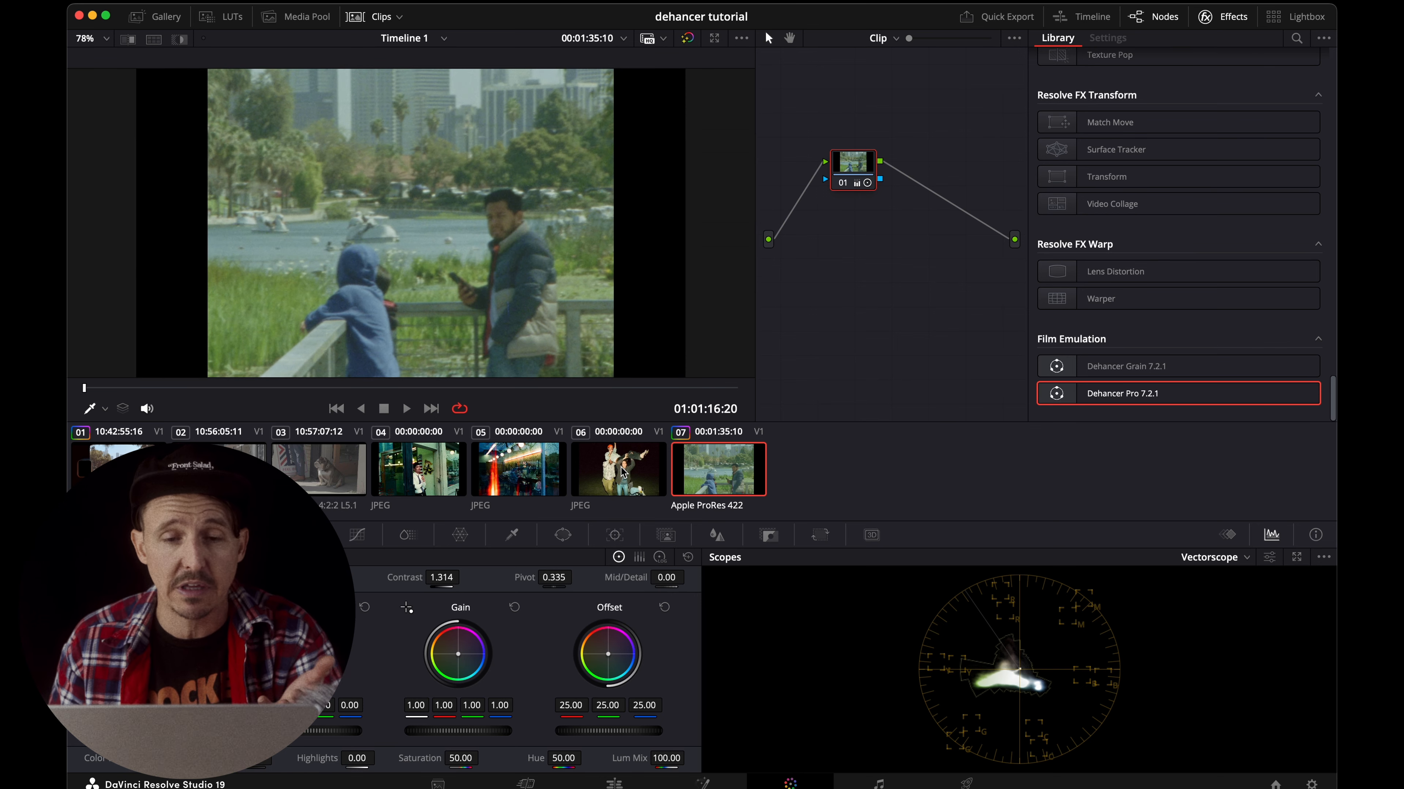
click(123, 465)
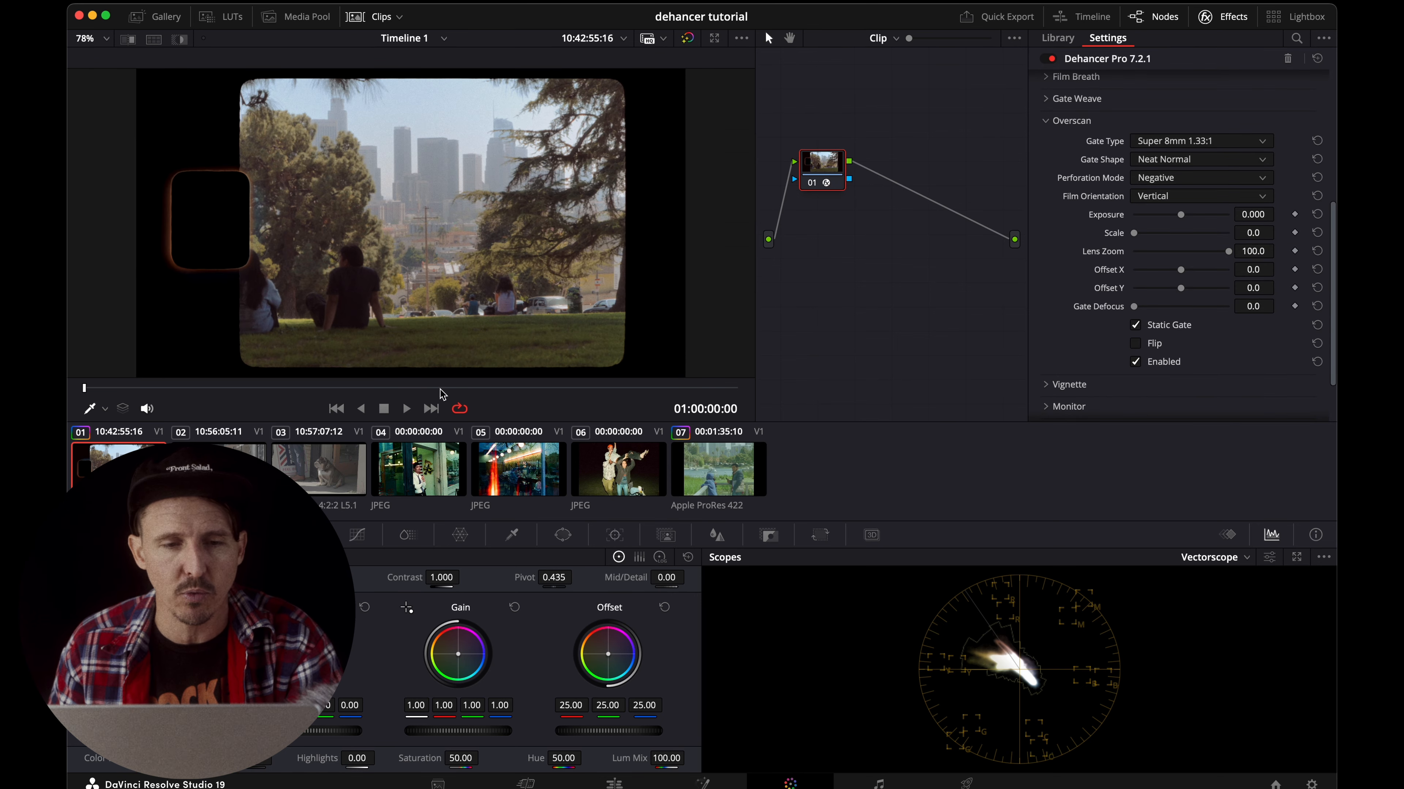
click(1162, 276)
click(1164, 301)
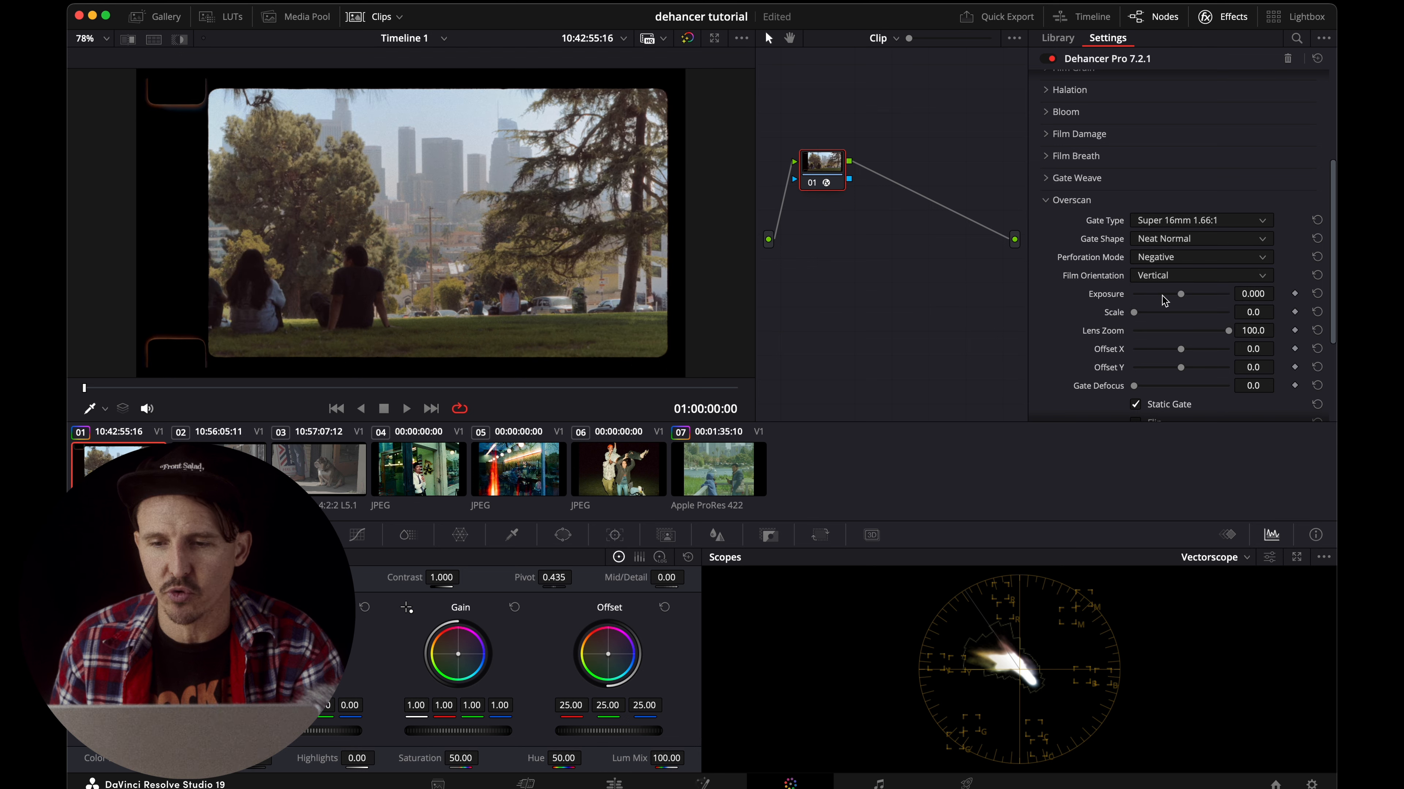
Try the Positive perforation mode for the Overscan, and set Perforation Mode to OFF.
click(1163, 262)
click(1159, 296)
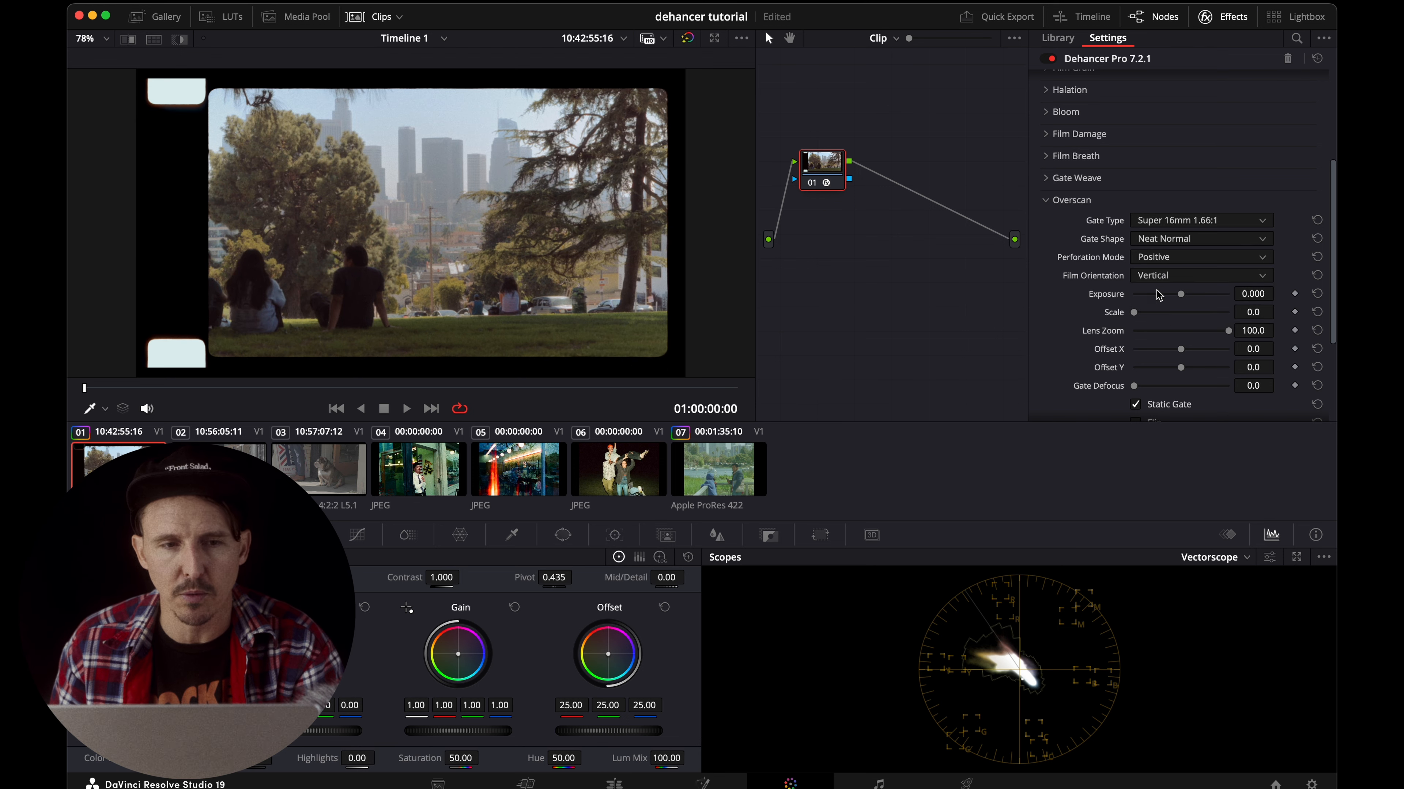
click(1158, 262)
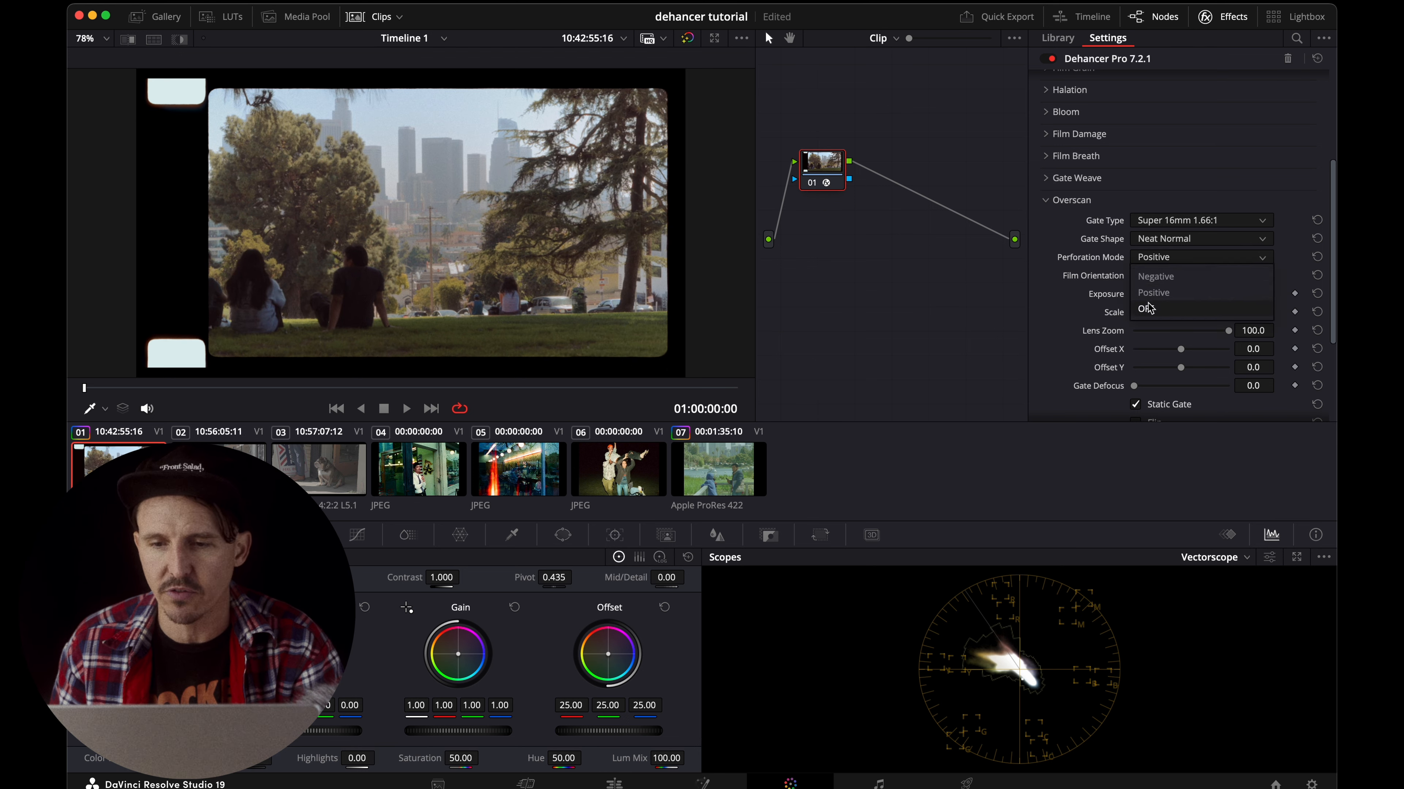
click(1149, 308)
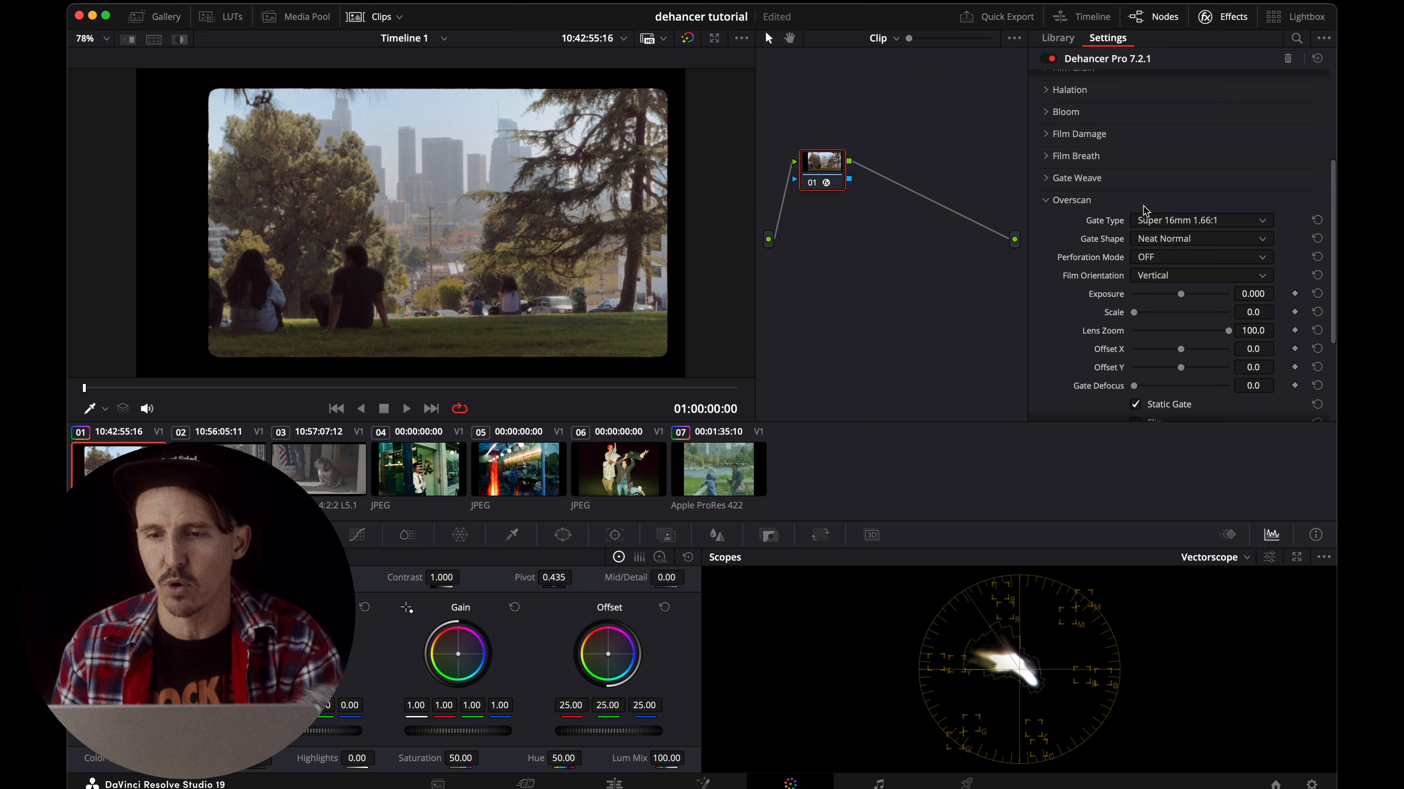
Preview the Super 35mm 1.37:1 gate, and set the Overscan to Widescreen 35mm 1.85:1 with Horizontal film orientation.
click(1171, 221)
click(1170, 304)
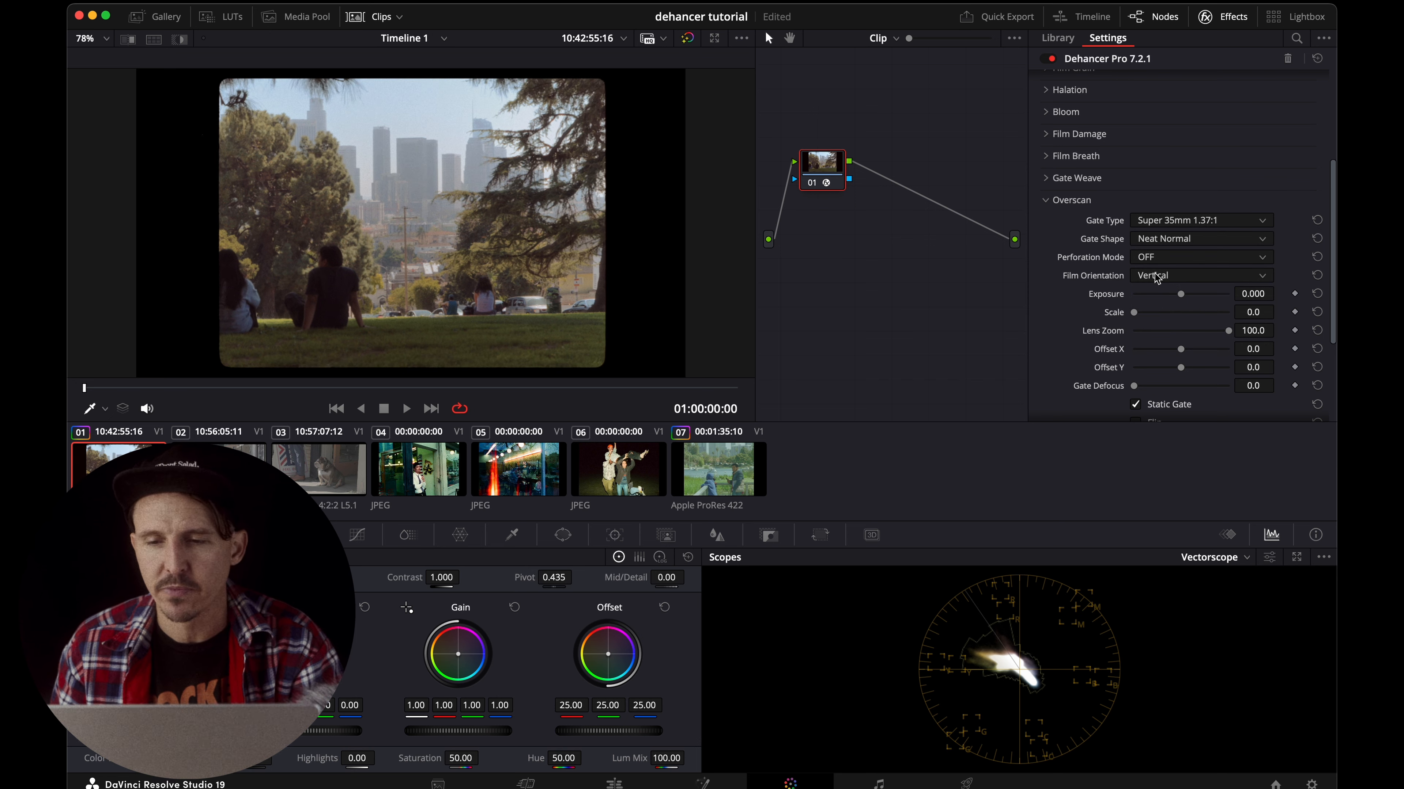
click(1154, 222)
click(1153, 325)
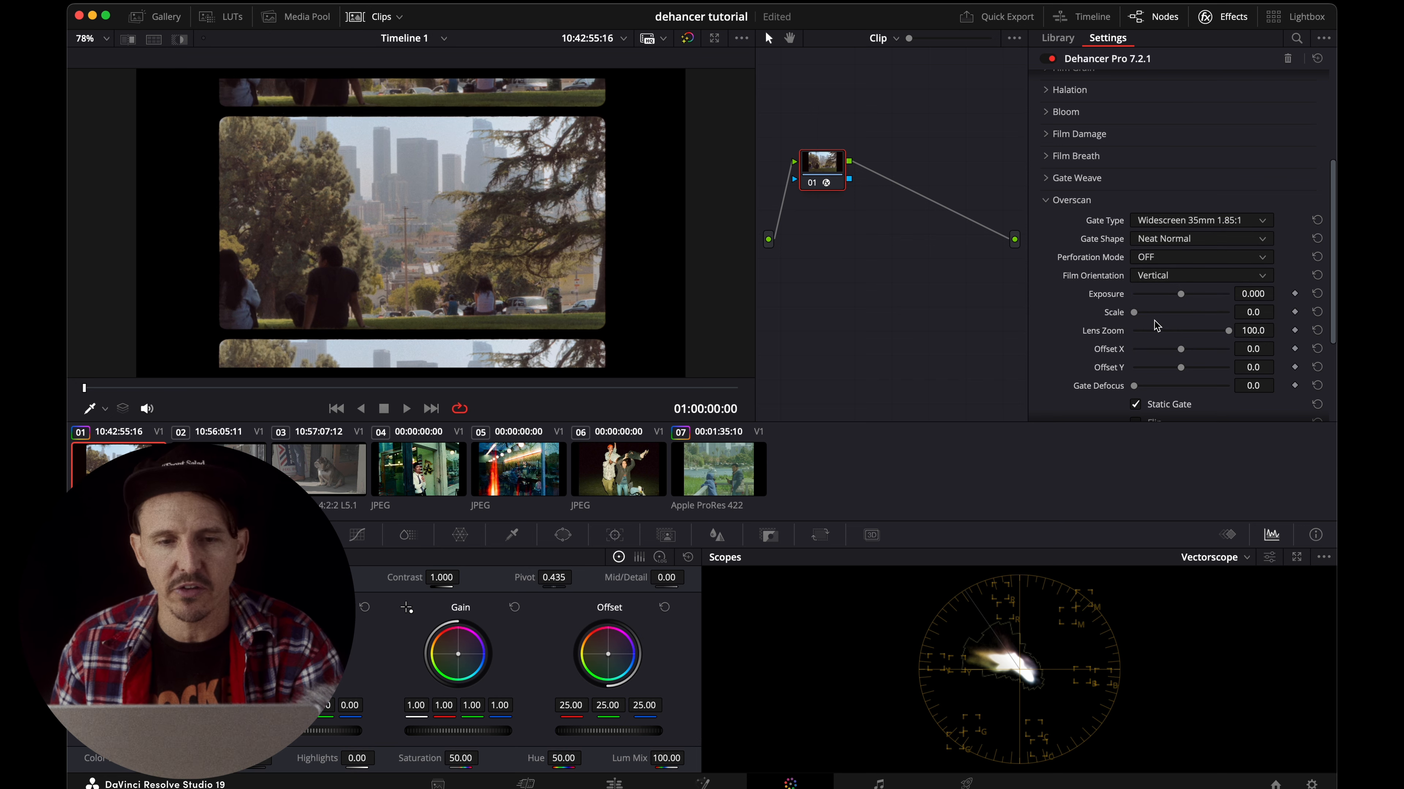
click(1157, 284)
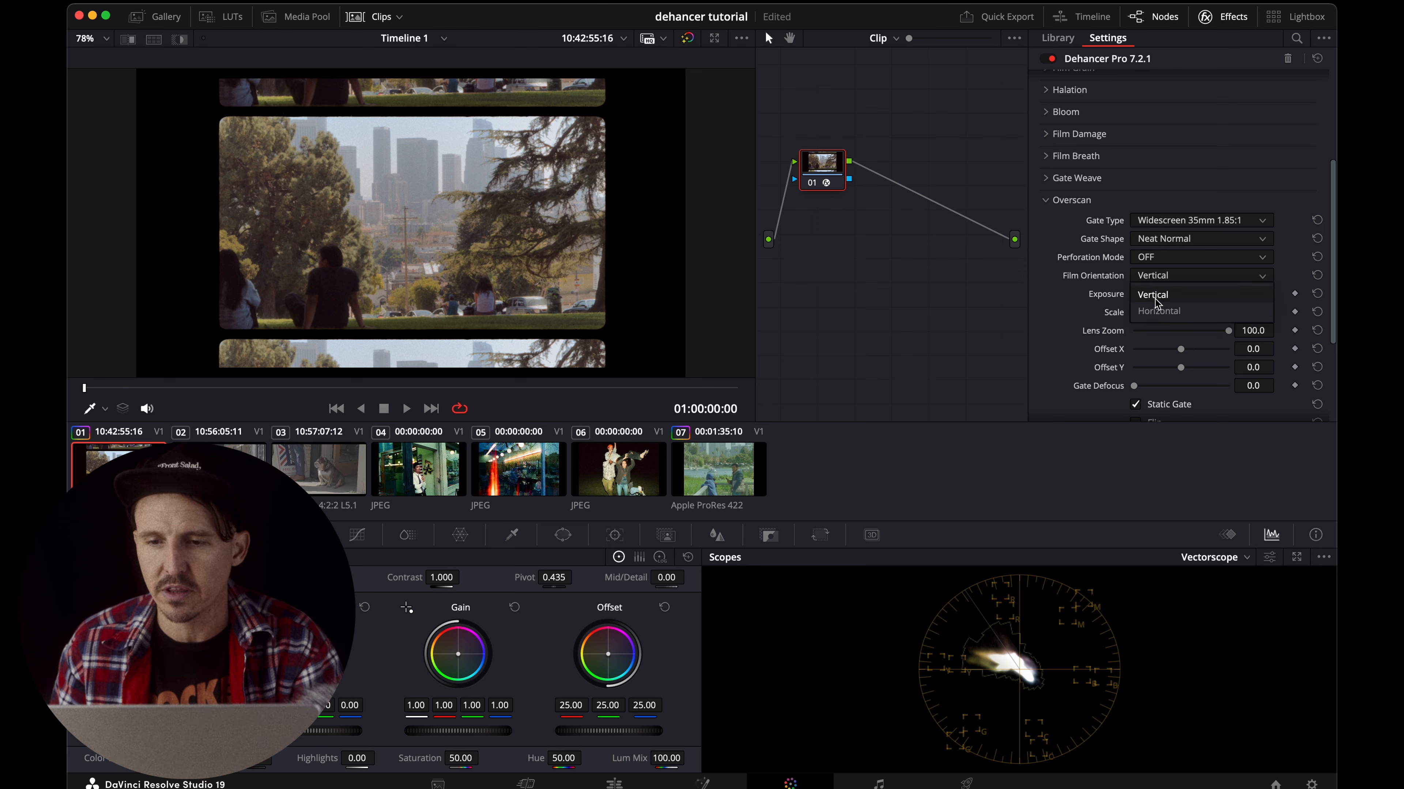
click(1159, 308)
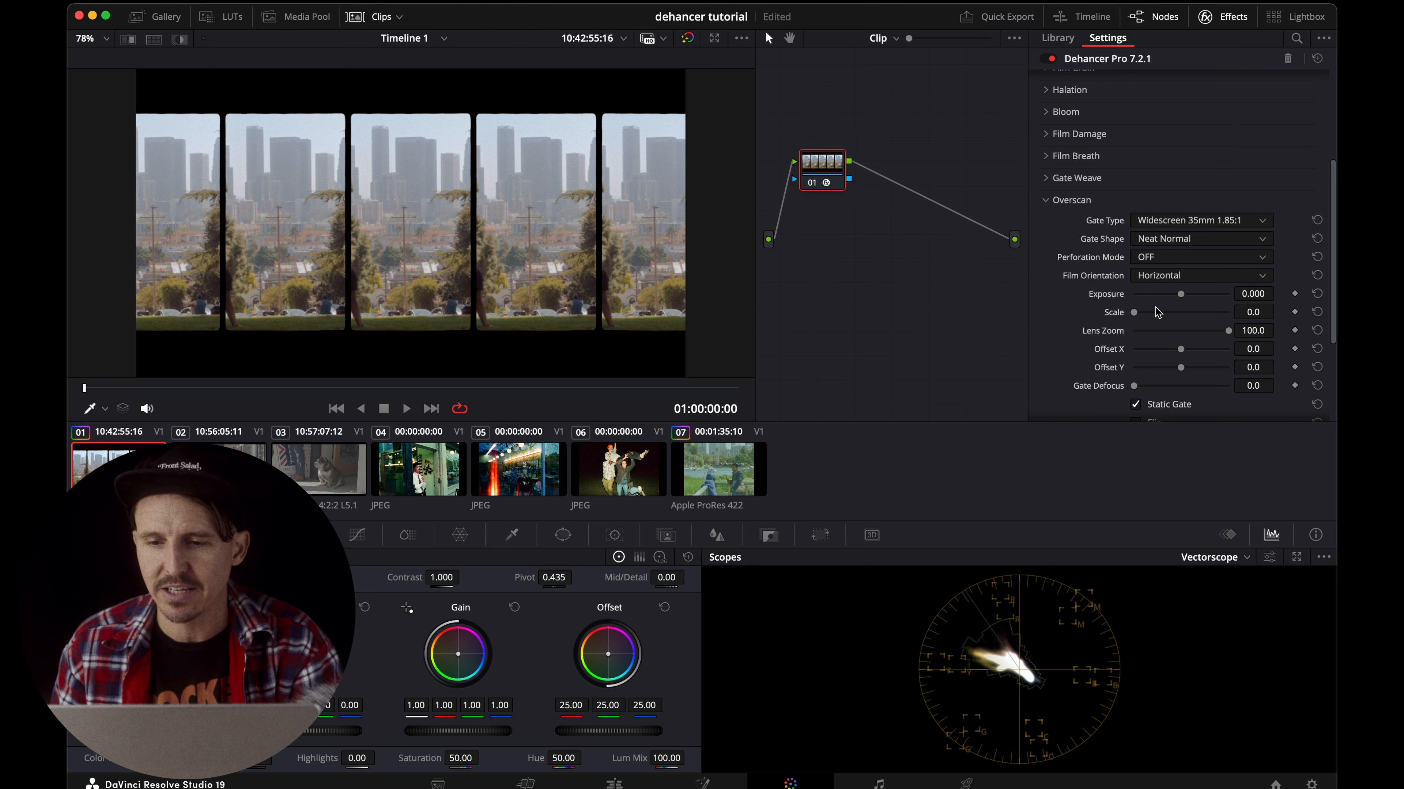
Disable Overscan and collapse its section.
scroll(1158, 312, down, 3)
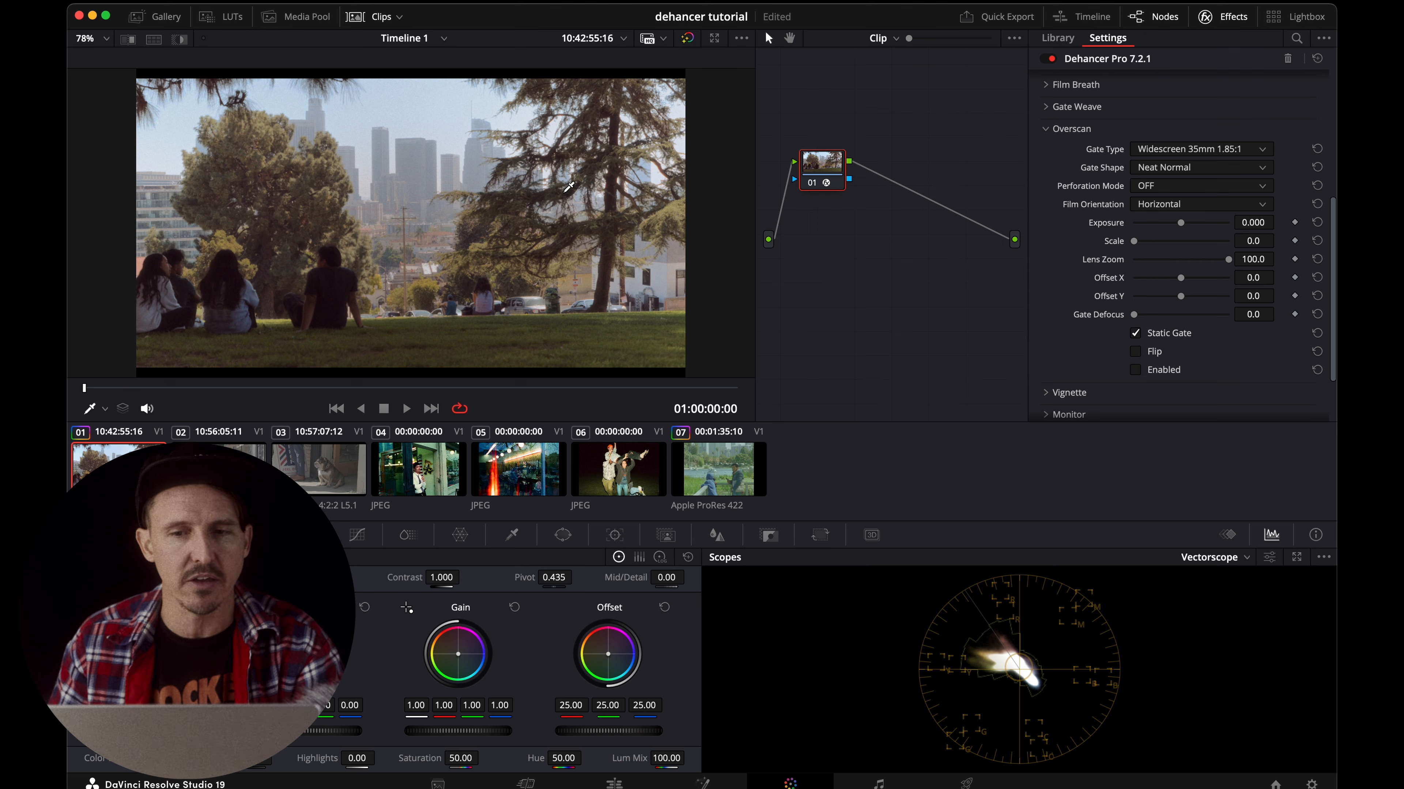
click(1050, 132)
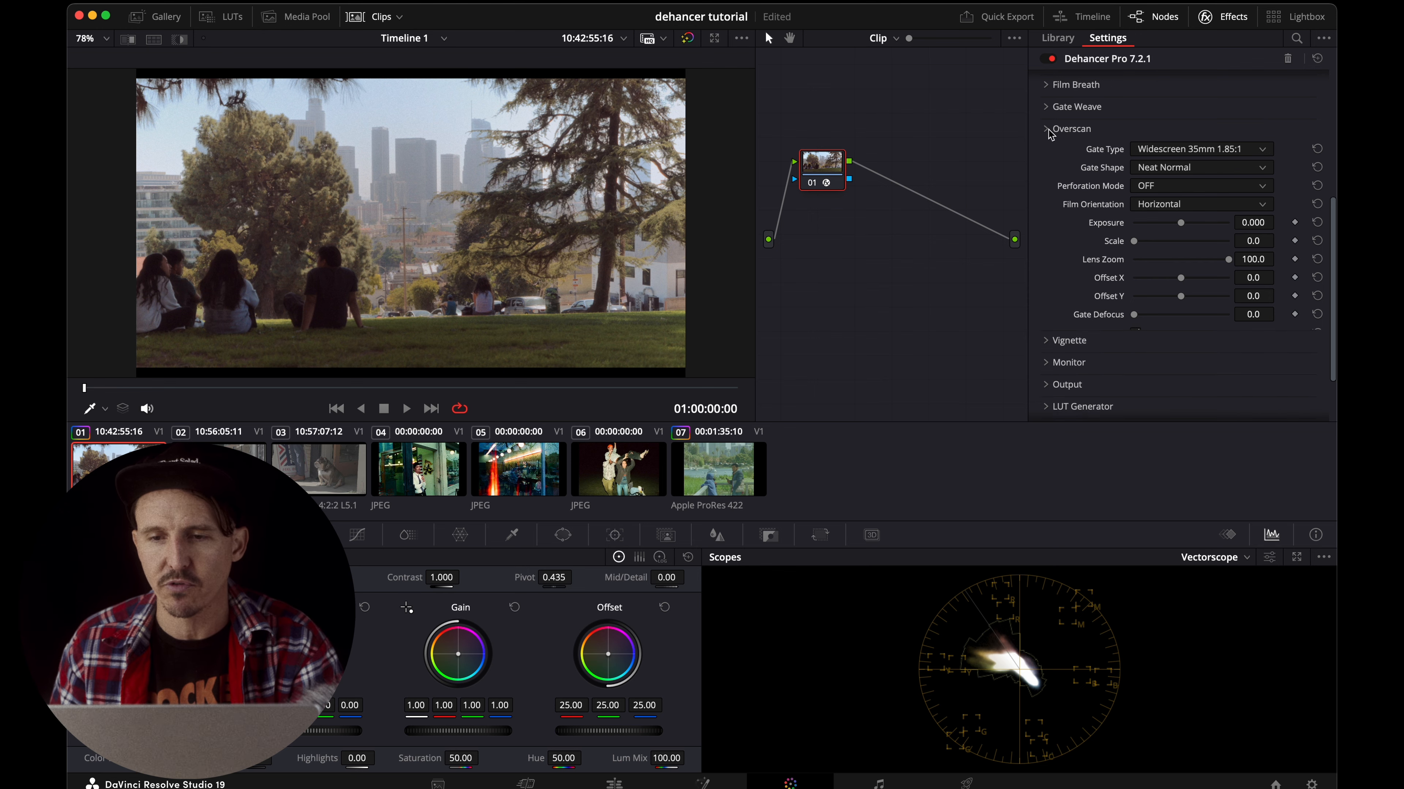
scroll(1128, 220, up, 5)
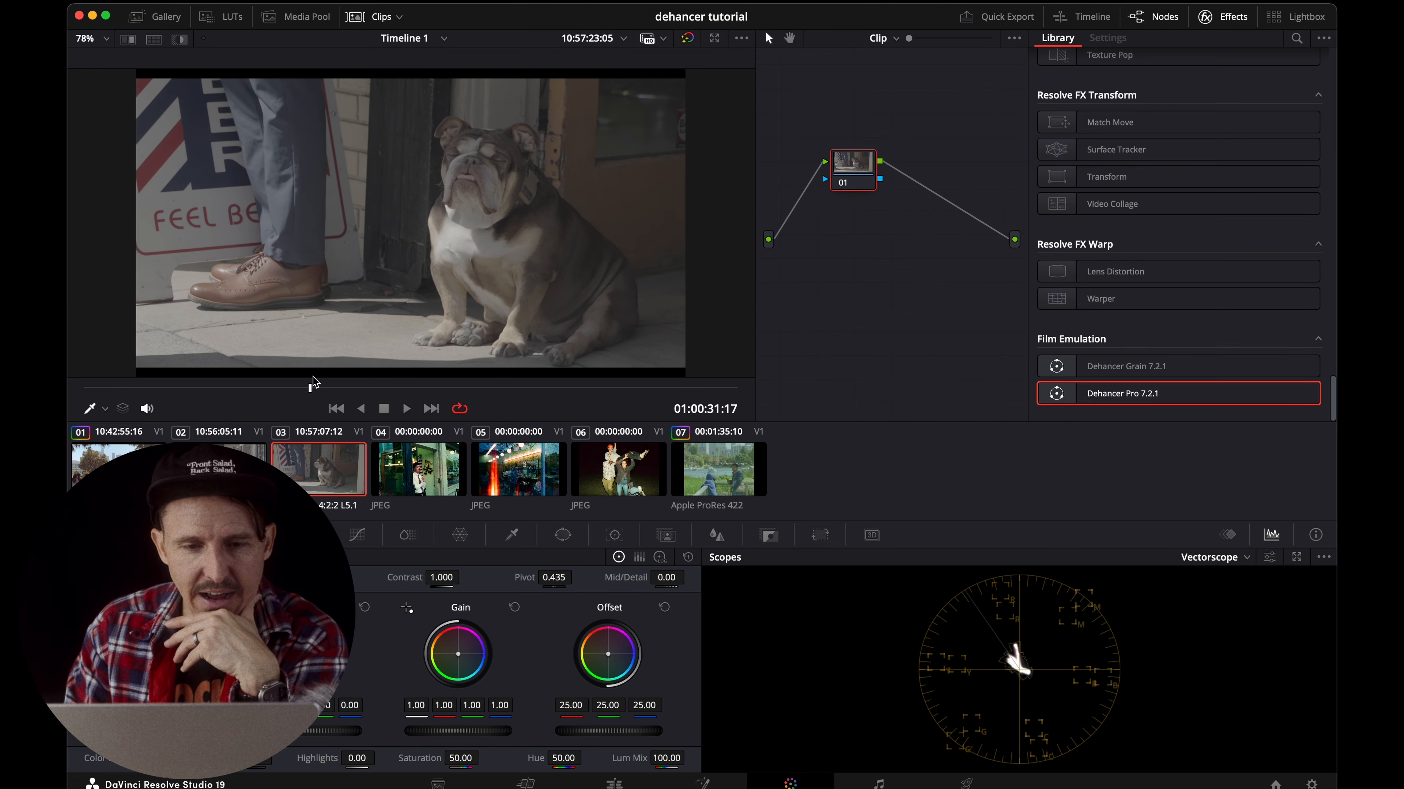
Show the Gallery and grab a still of the graded park clip.
drag(308, 388, 305, 374)
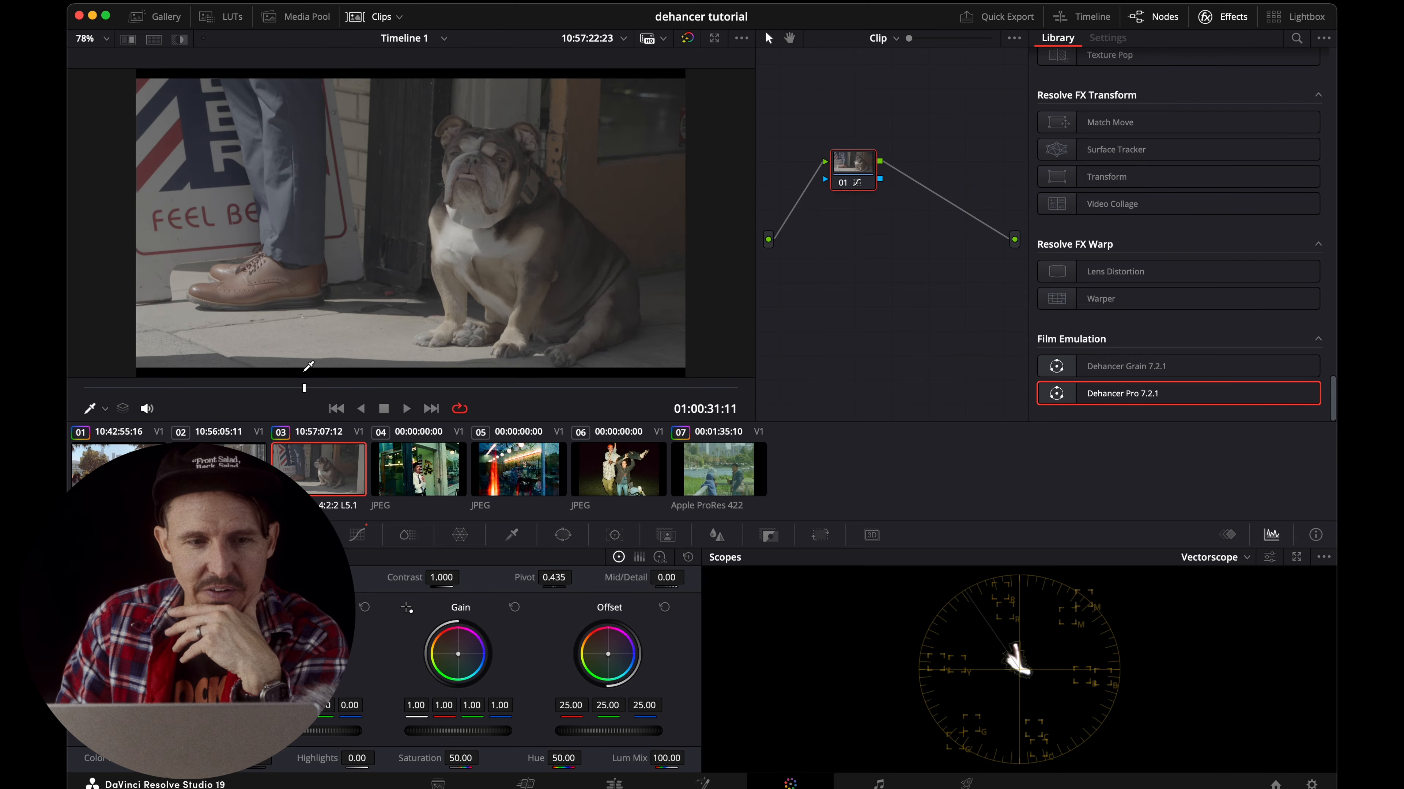
click(181, 19)
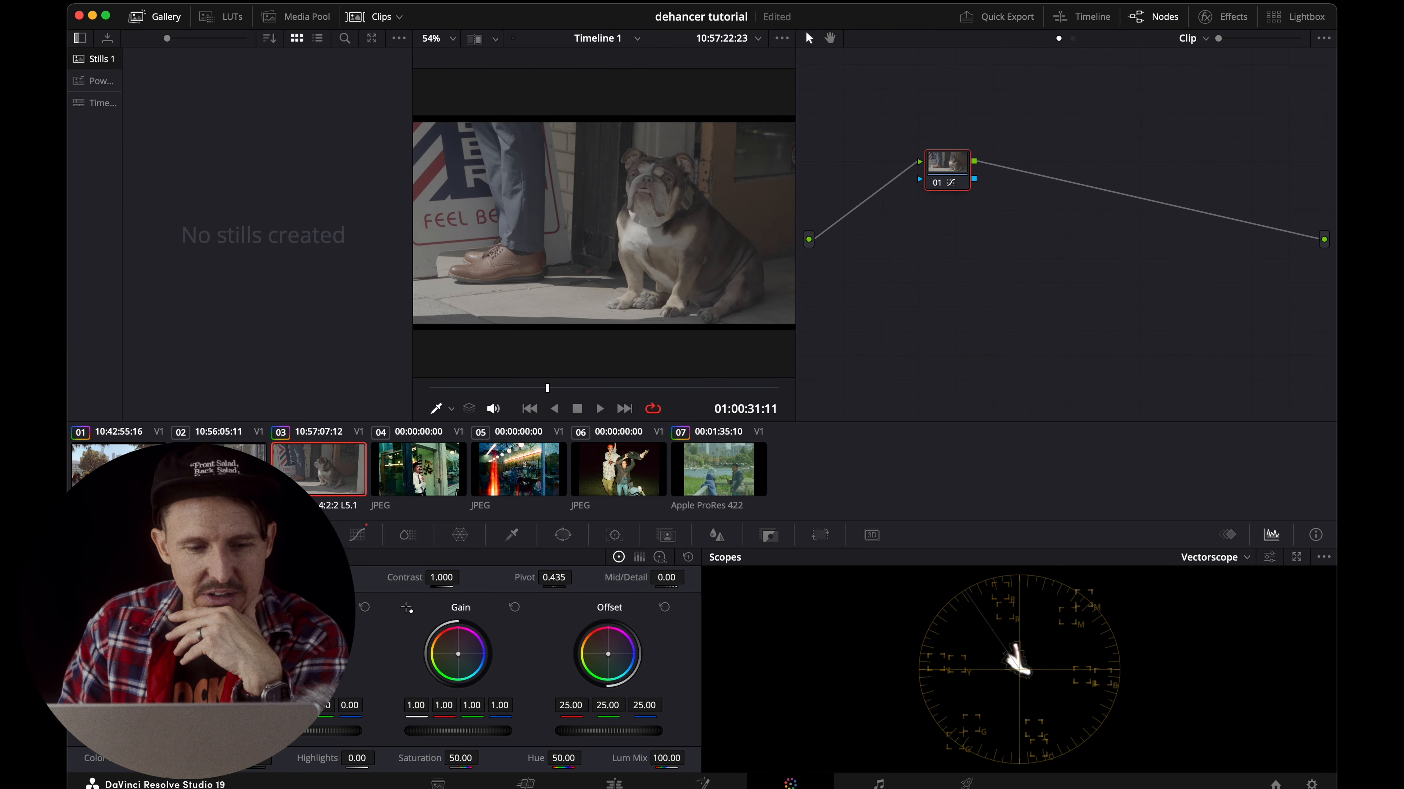
key(Home)
right_click(645, 225)
click(661, 243)
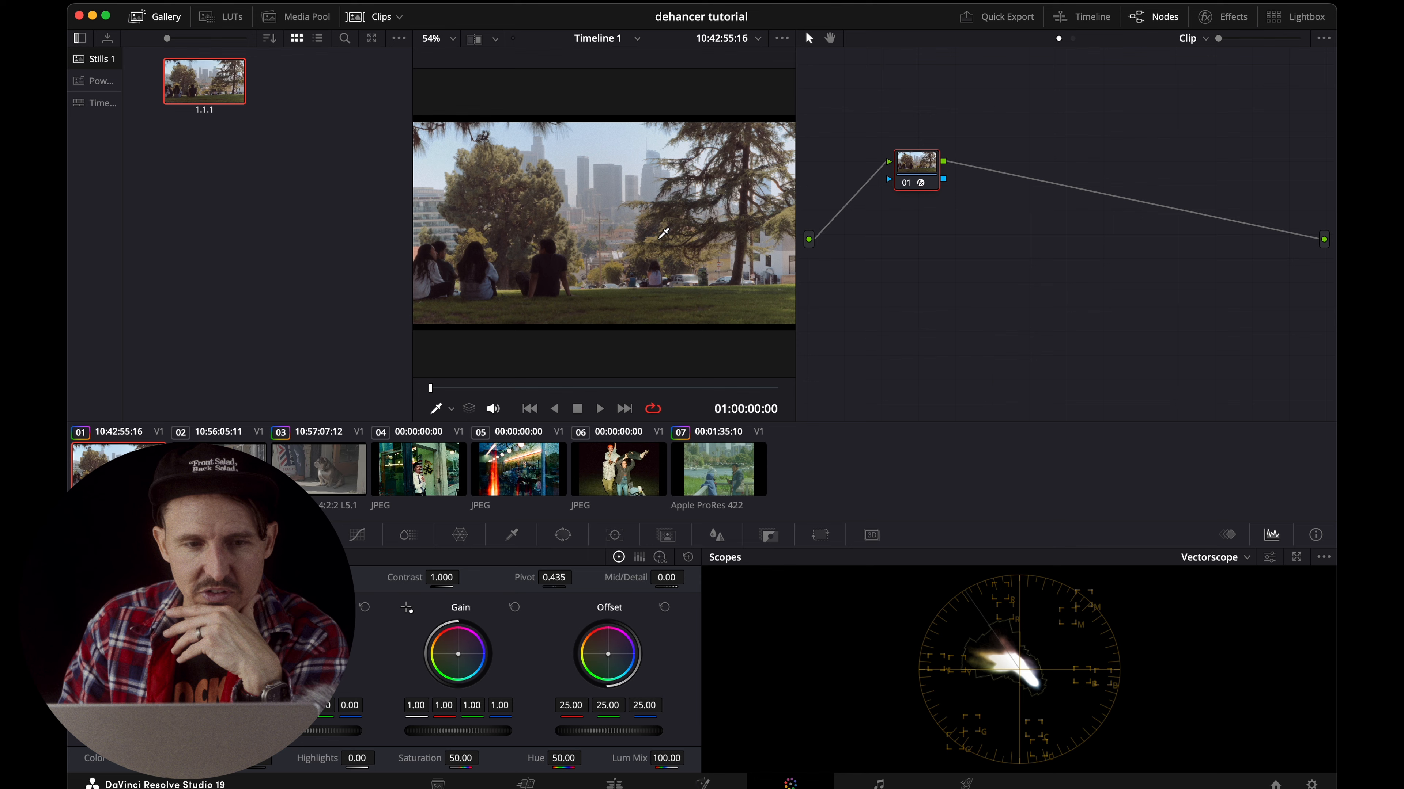
Apply the grade from the park still to the bulldog clip and view it full screen.
click(327, 469)
right_click(206, 118)
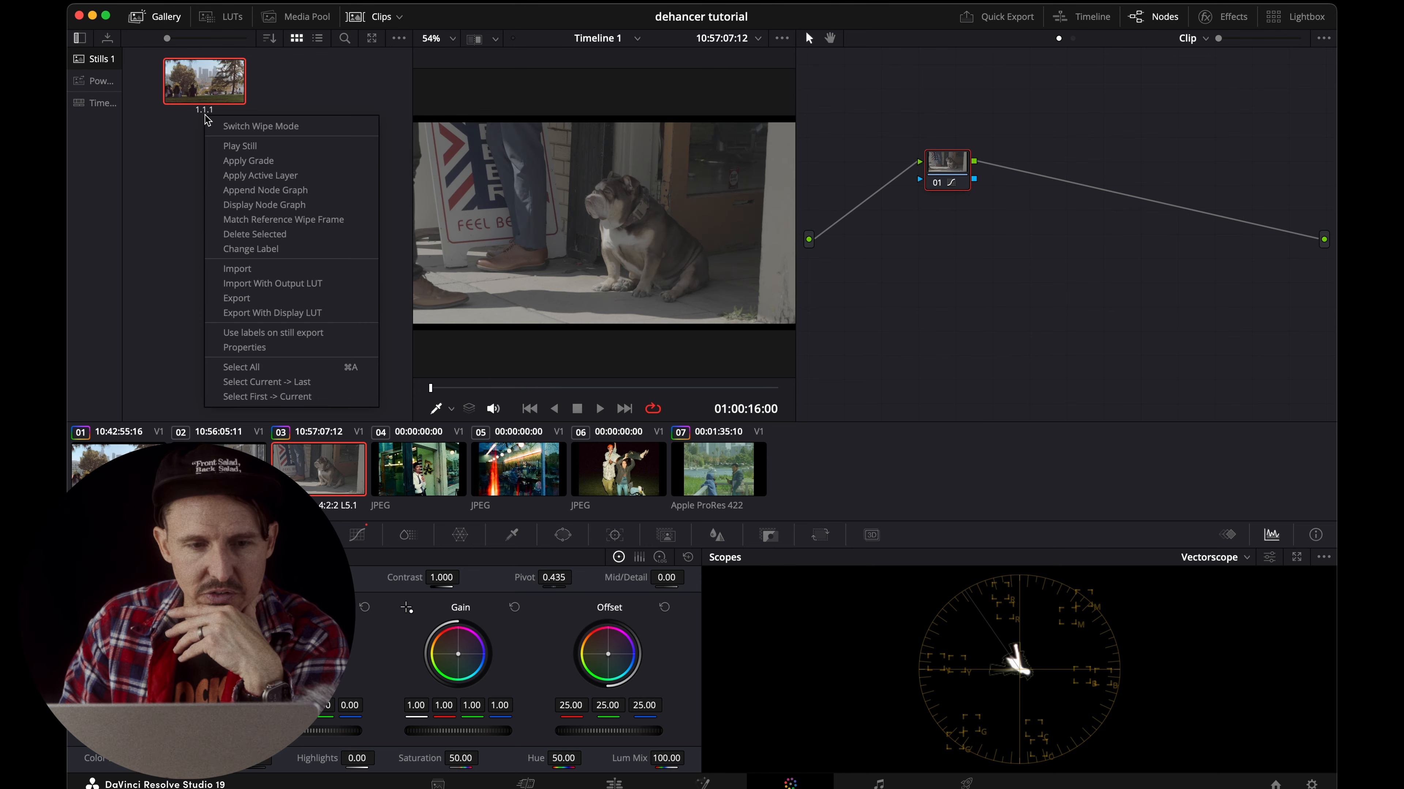
click(248, 160)
key(super+f)
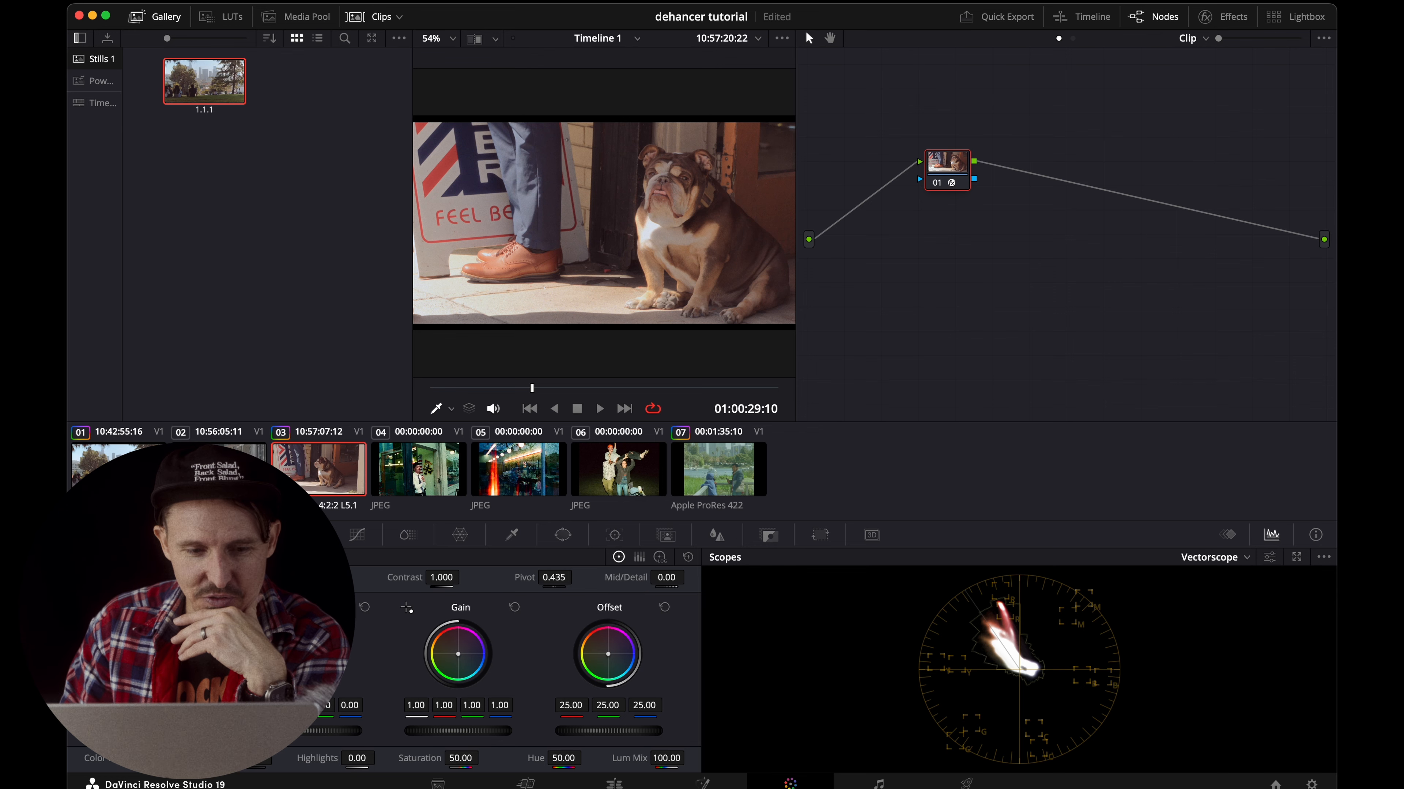
Apply the park still's grade to the street clip and compare it full screen with grades bypassed.
click(219, 469)
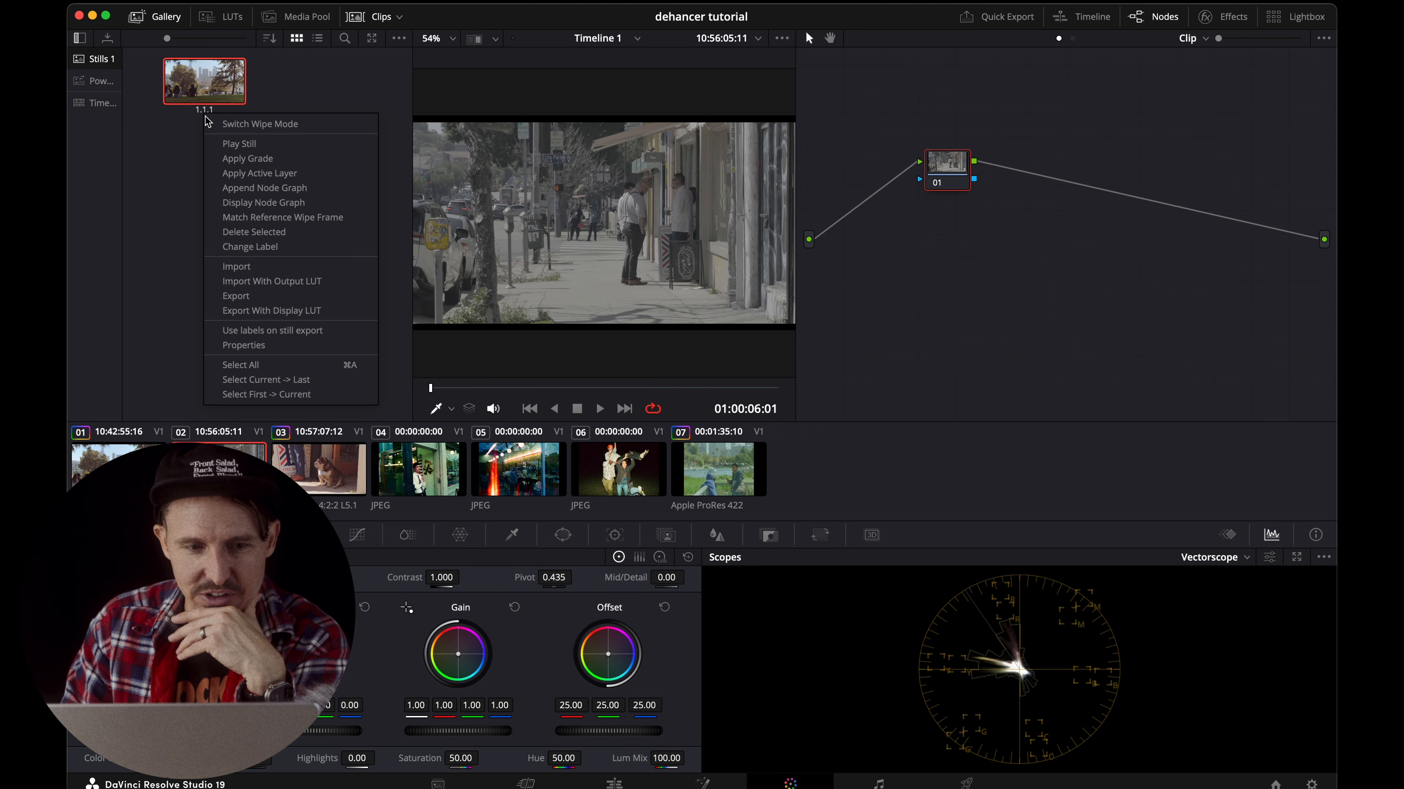
click(247, 159)
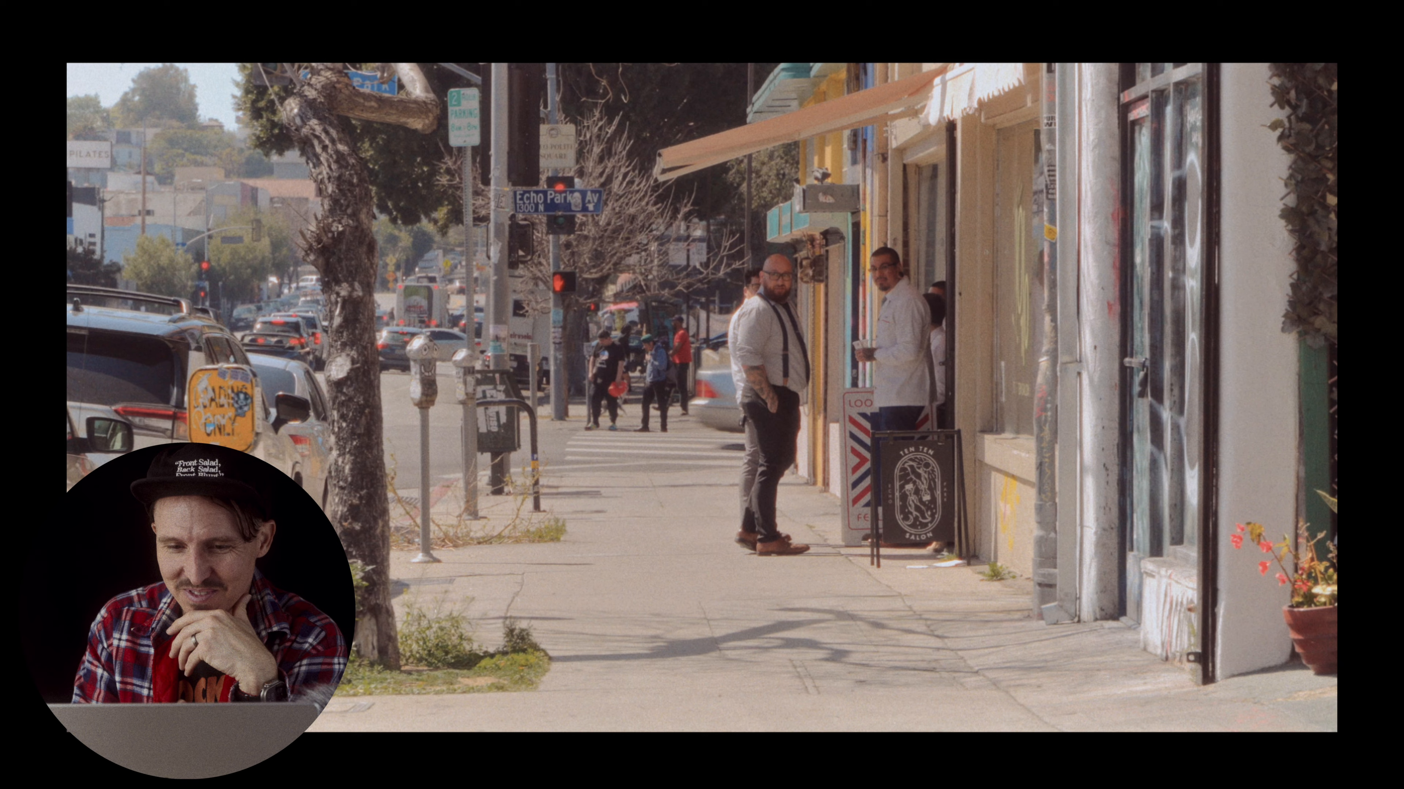
key(shift+d)
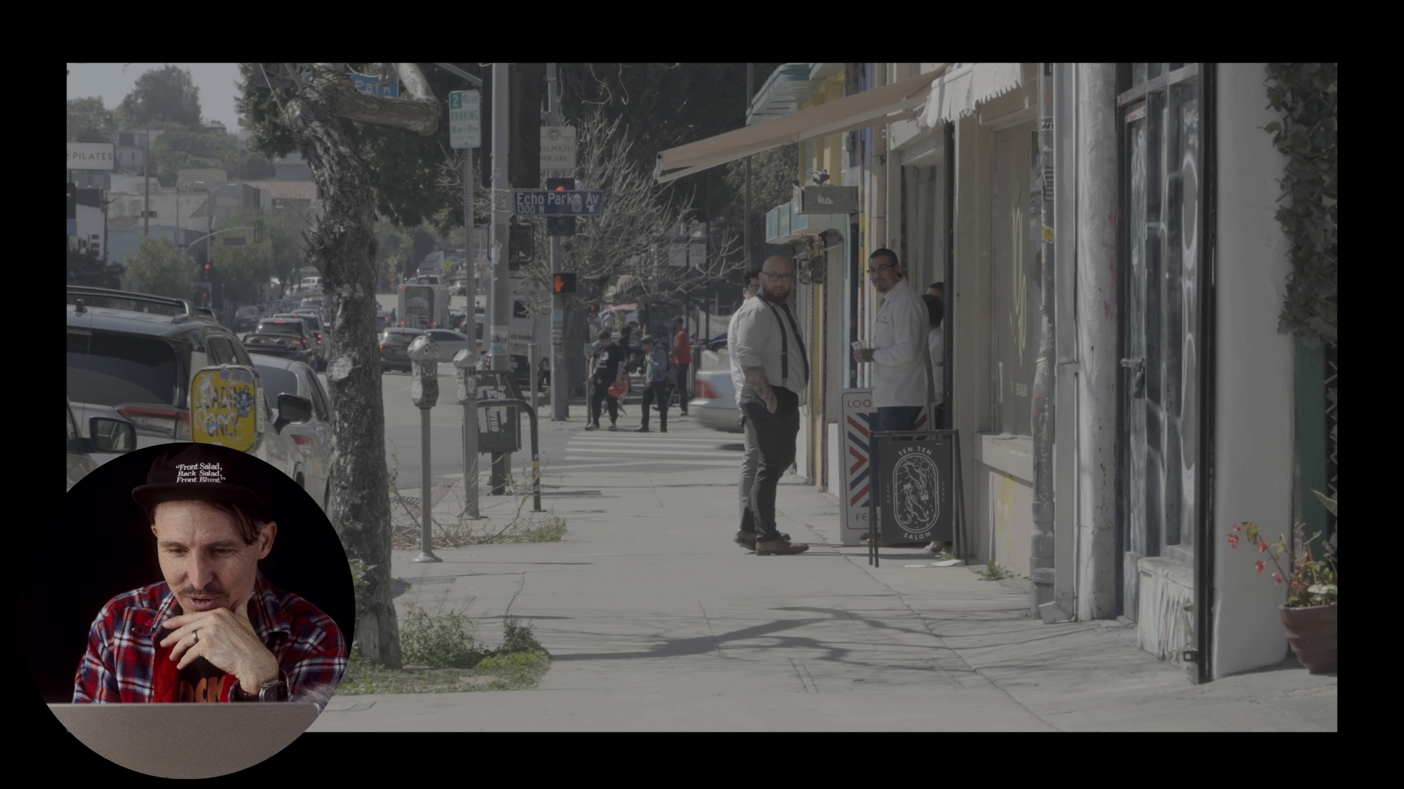
key(shift+d)
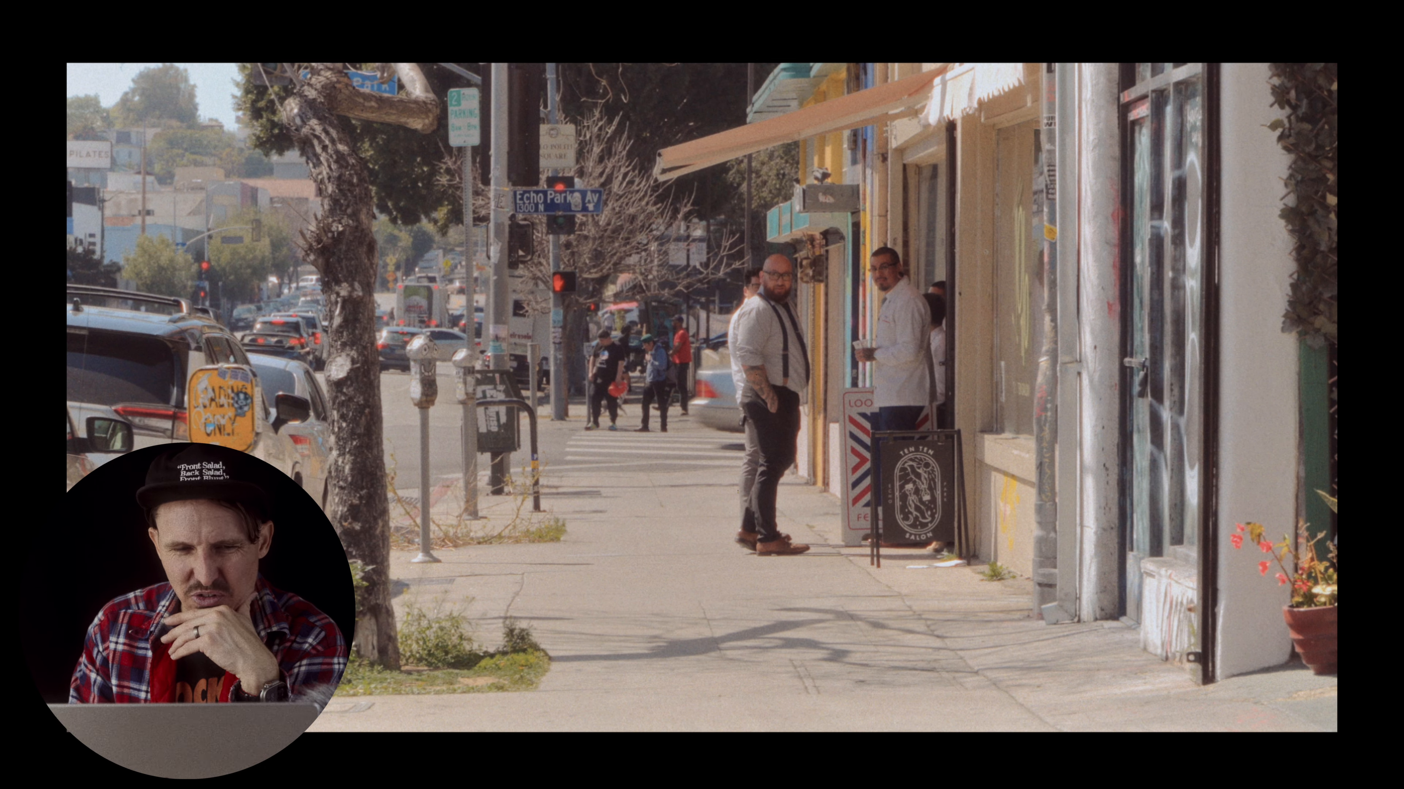
key(space)
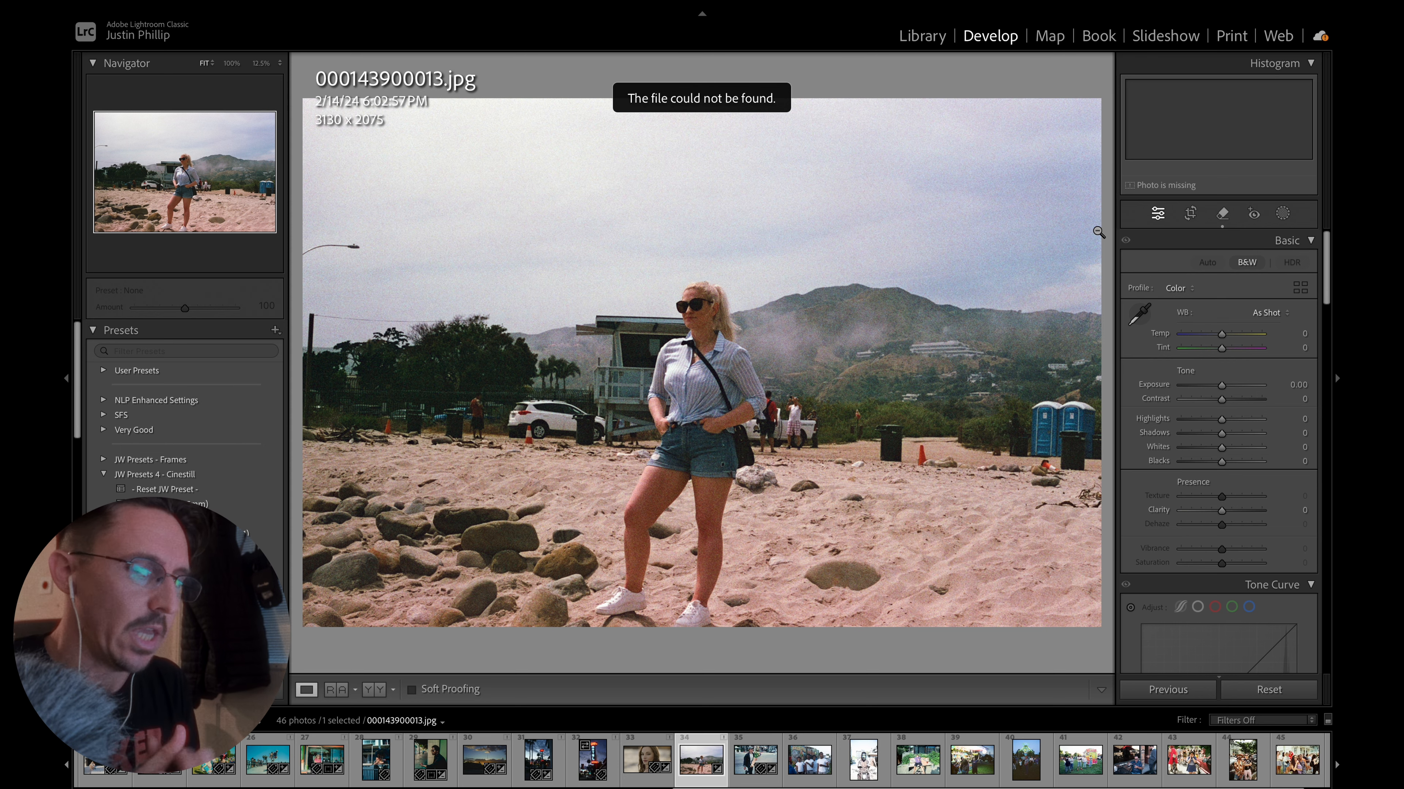
In Lightroom Classic, browse forward through the photos to compare the film scans with the digital DNG shots.
key(Right)
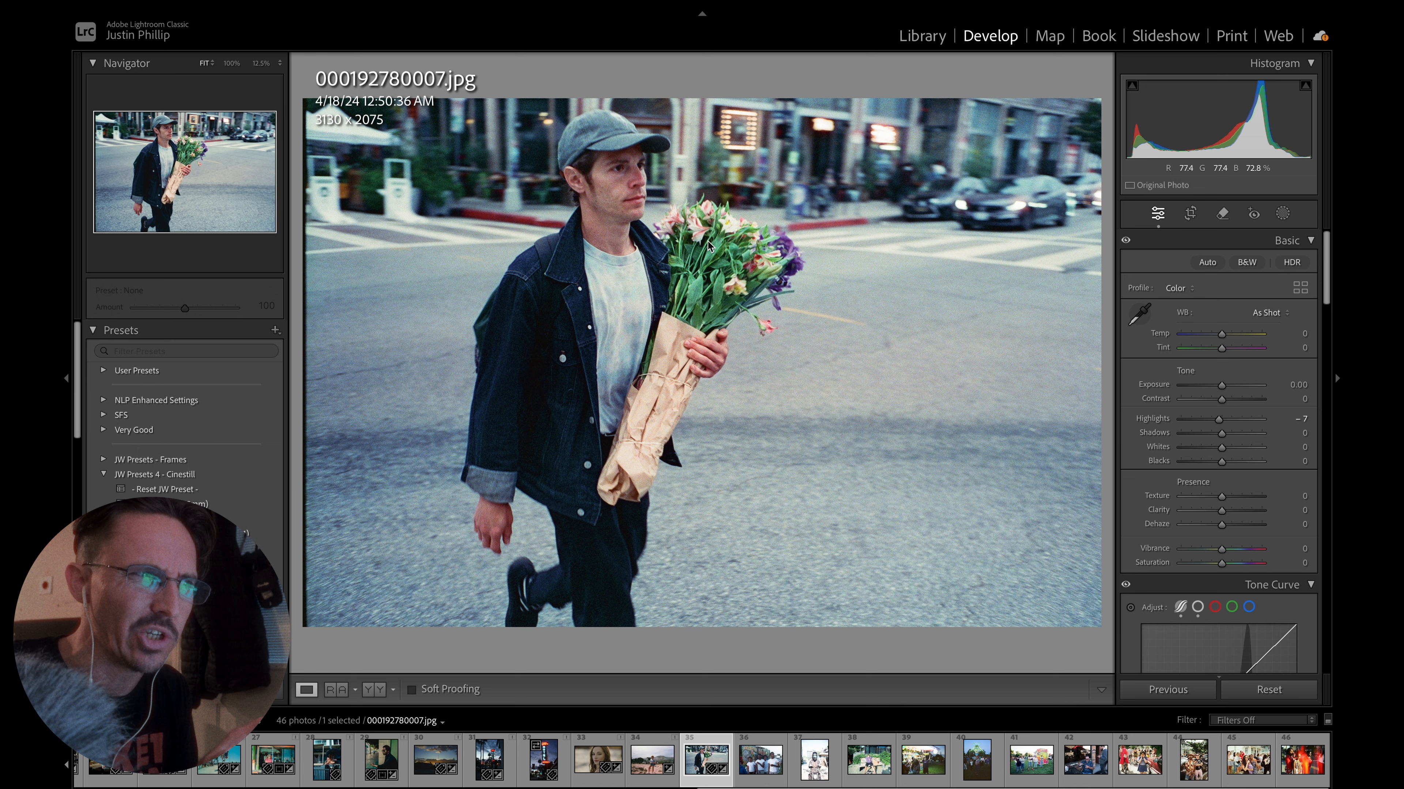
key(Right)
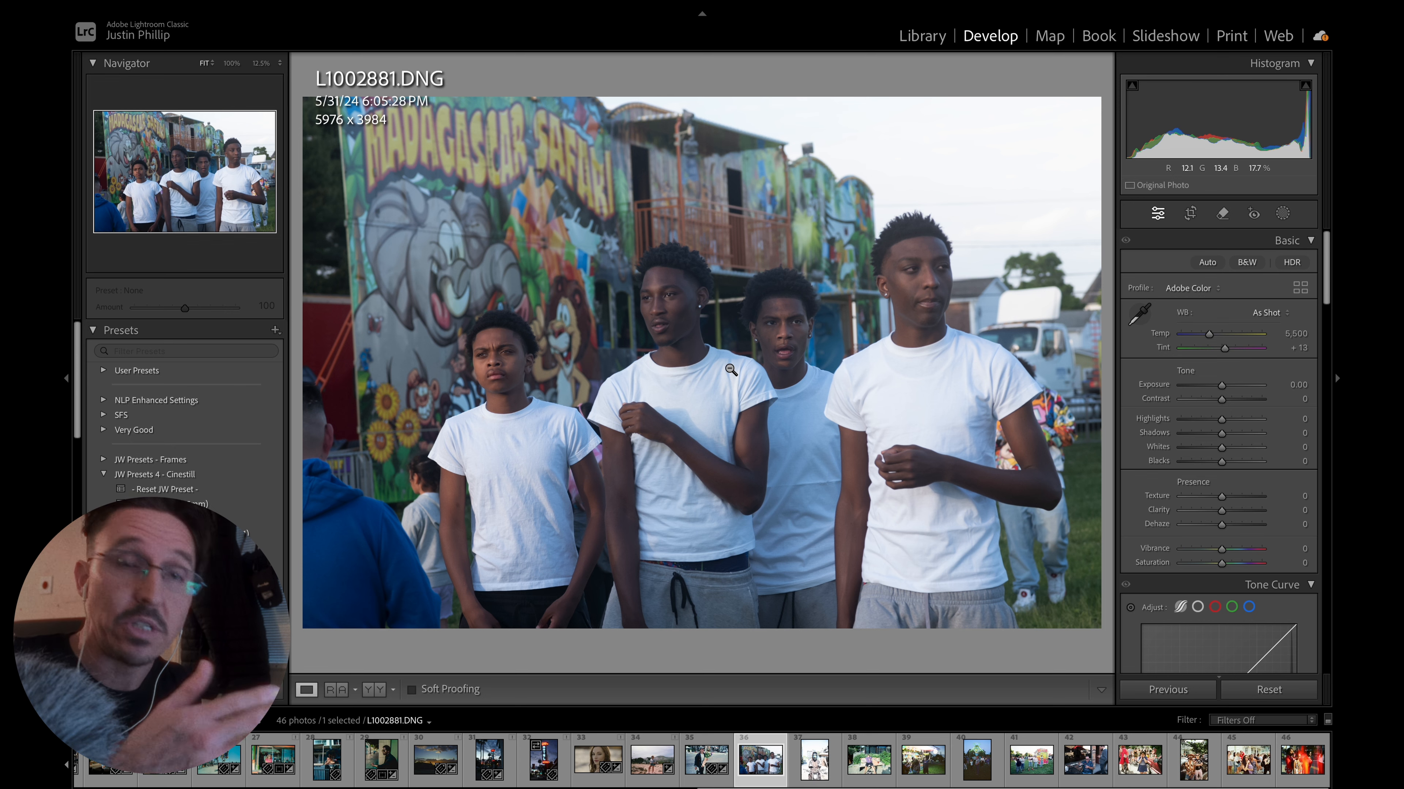
key(Right)
key(Right)
key(Right)
key(Right)
key(Right)
key(Right)
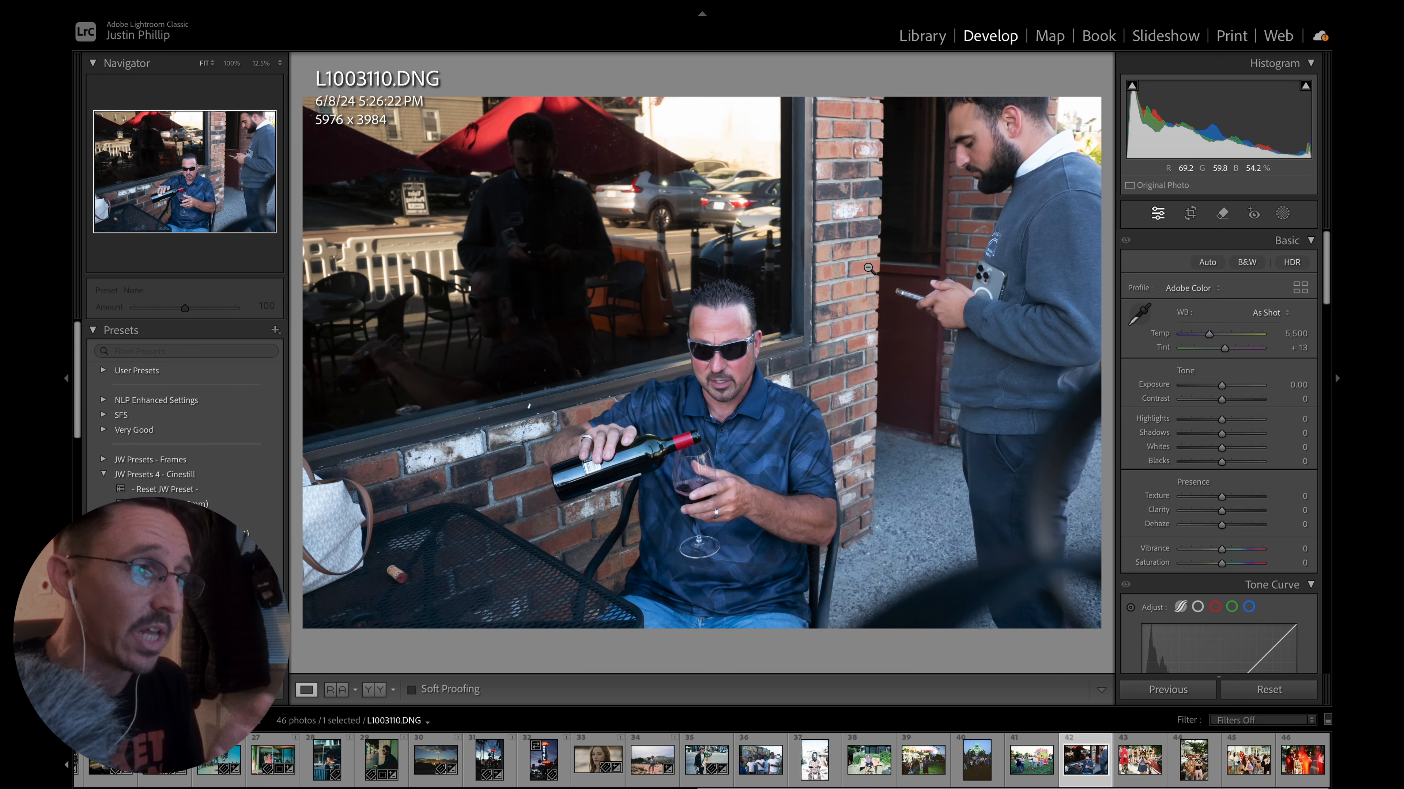
Browse the remaining film scans and go back through the earlier digital shots to compare their looks.
key(Right)
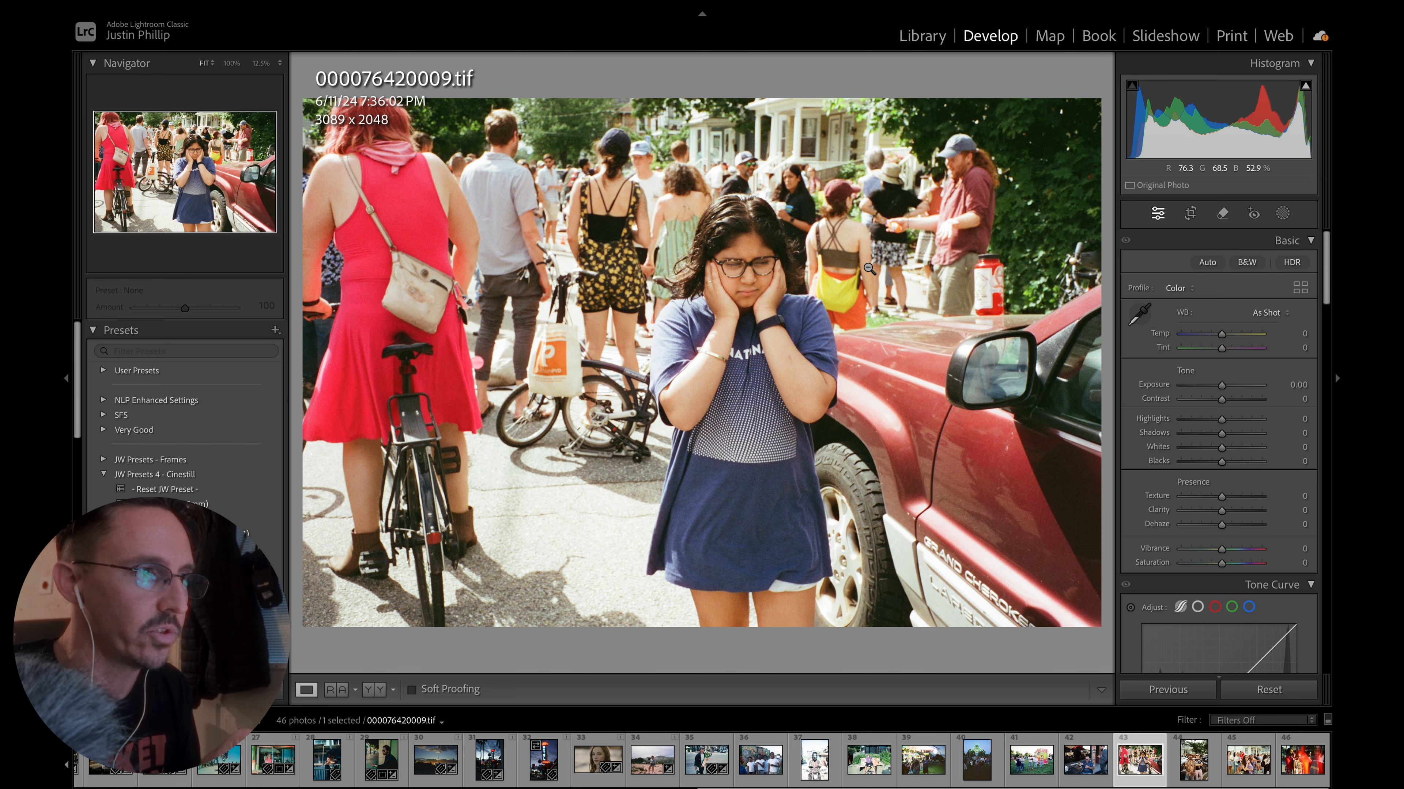
key(Right)
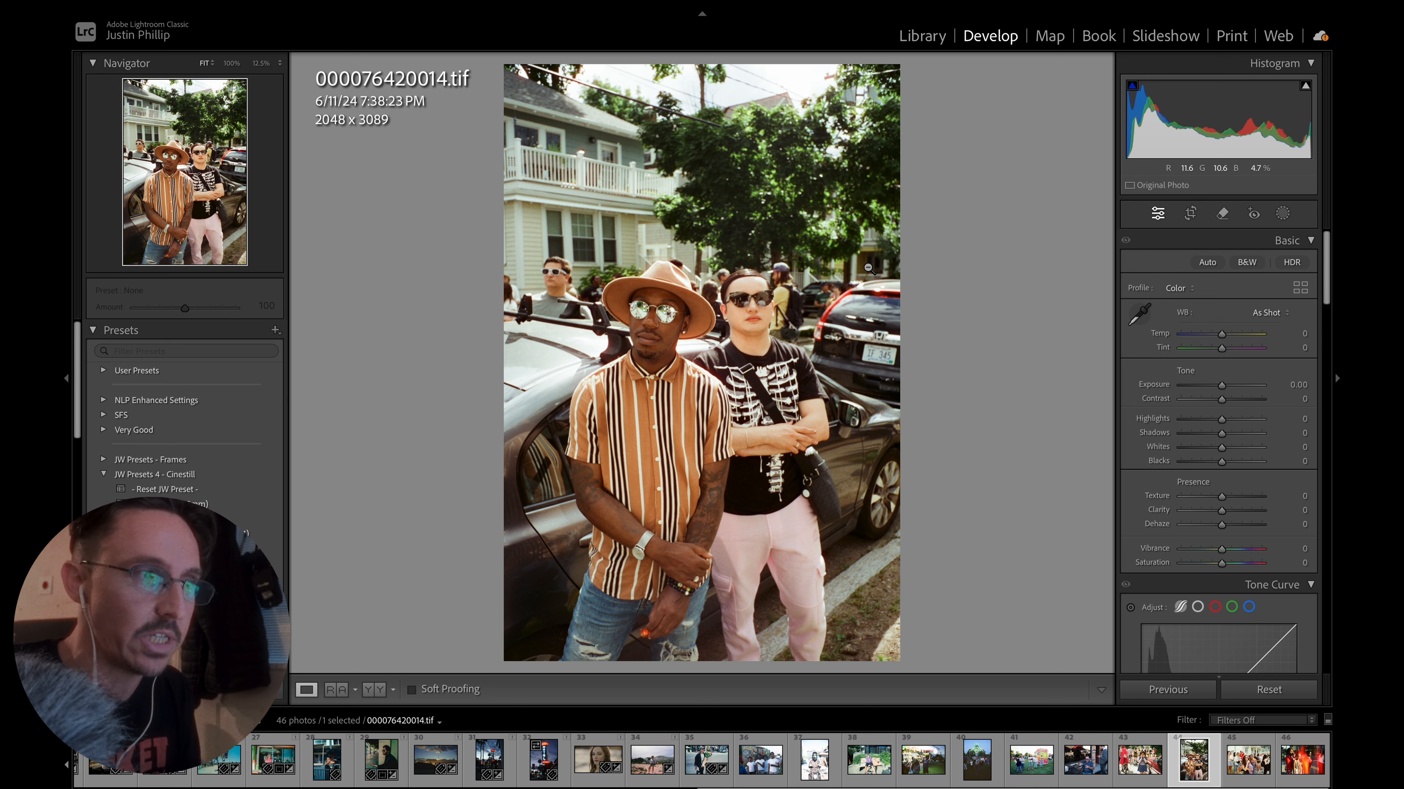
key(Right)
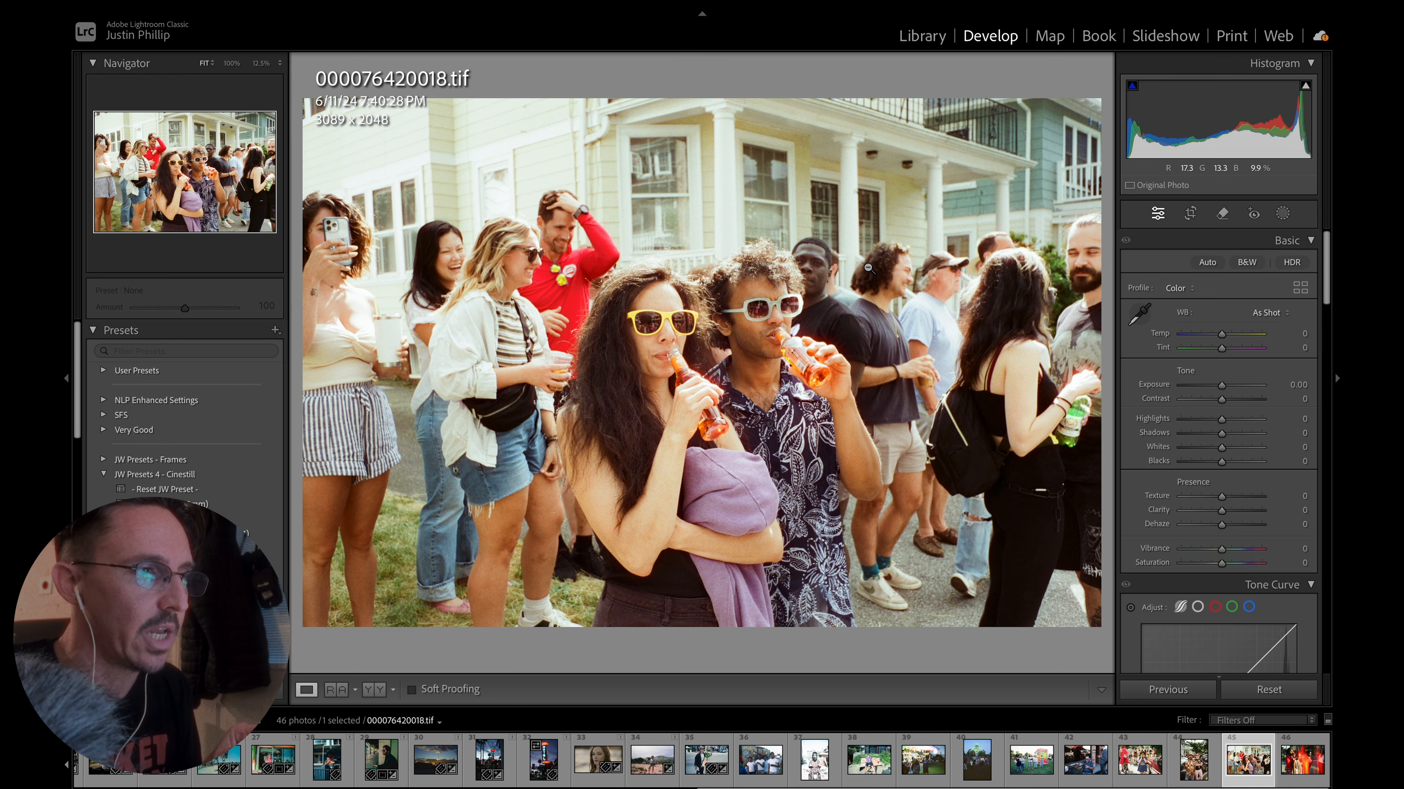
key(Right)
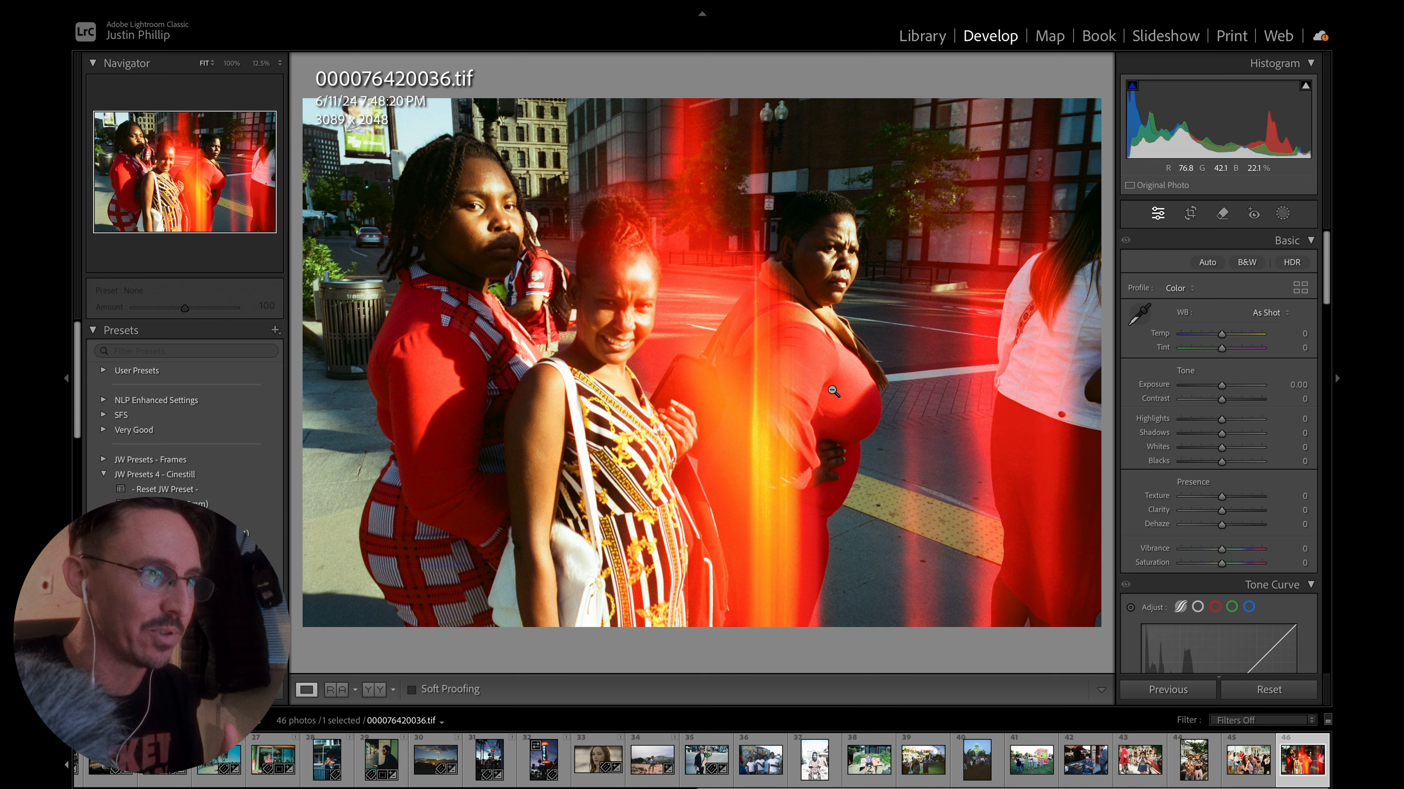
key(Left)
key(Left)
key(Left)
key(Left)
key(Left)
key(Left)
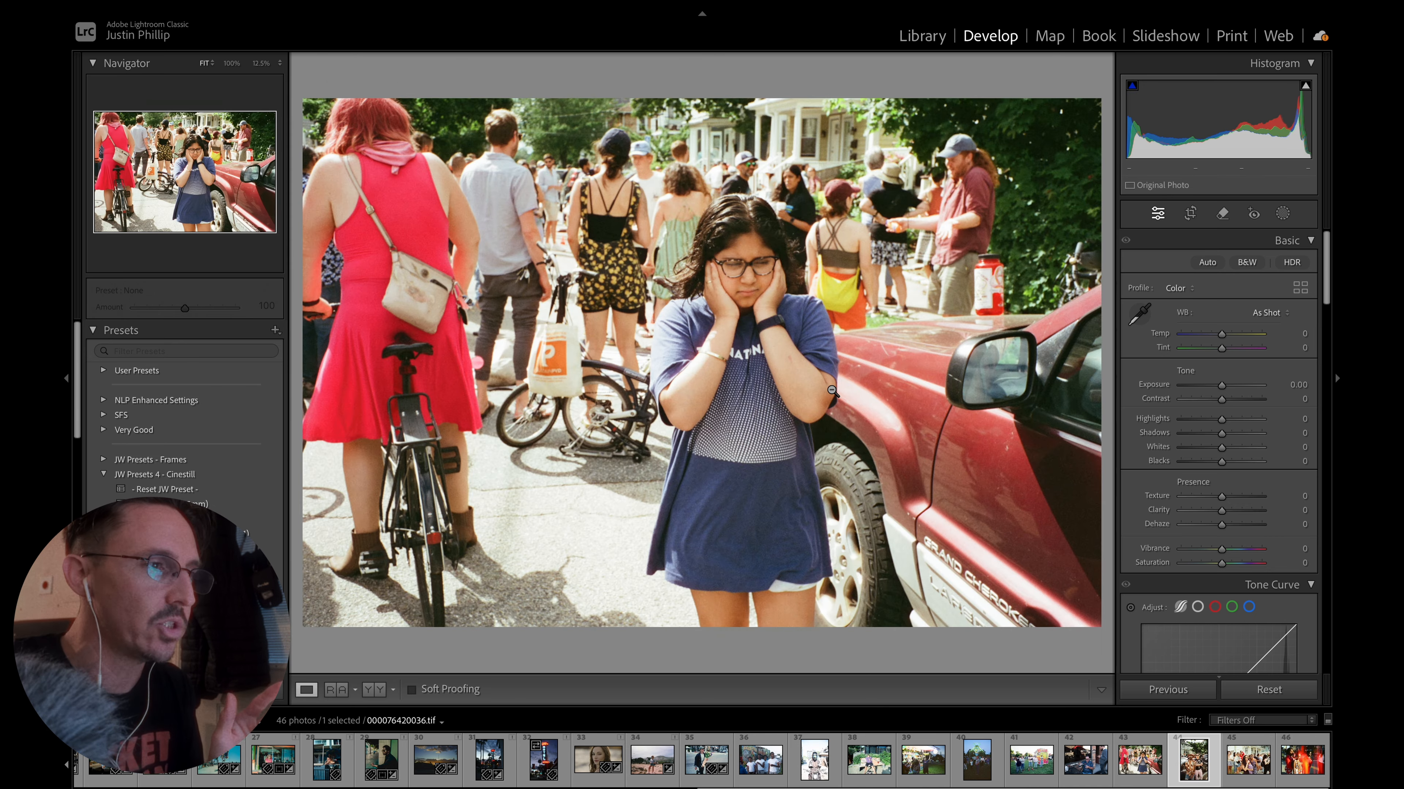
key(Left)
key(Left)
key(Left)
key(Left)
key(Left)
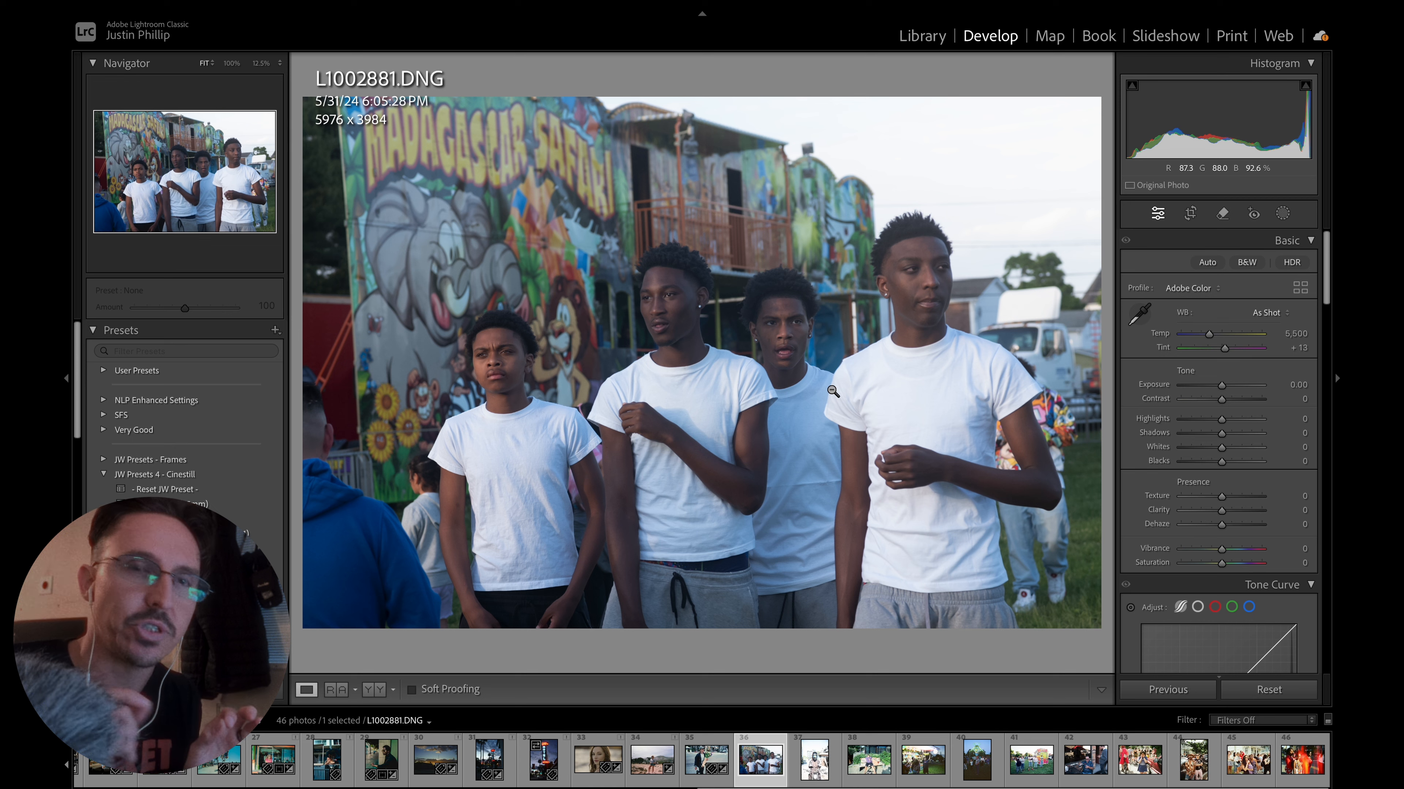
click(917, 757)
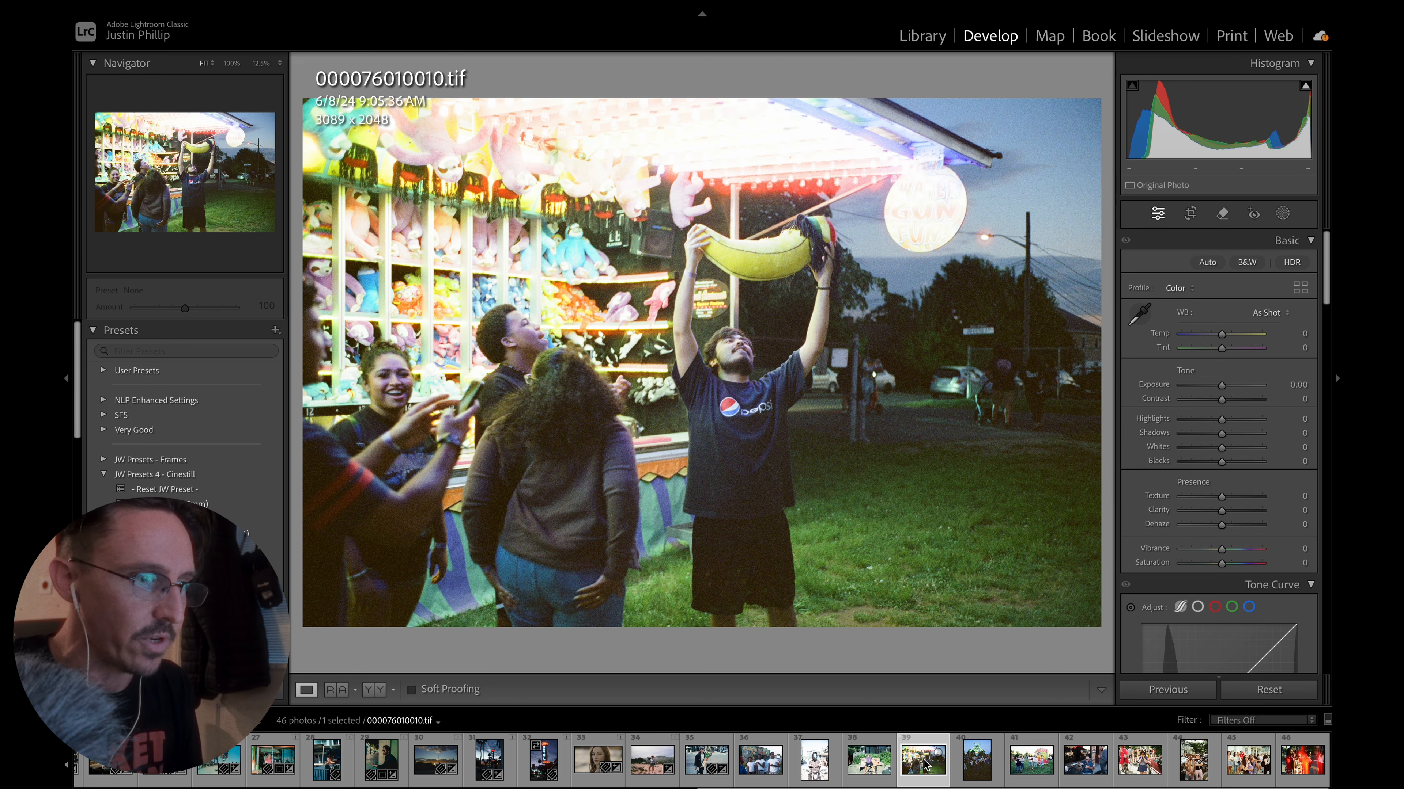
Open the digital photo L1002881.DNG from Lightroom Classic for editing in Dehancer.
click(766, 765)
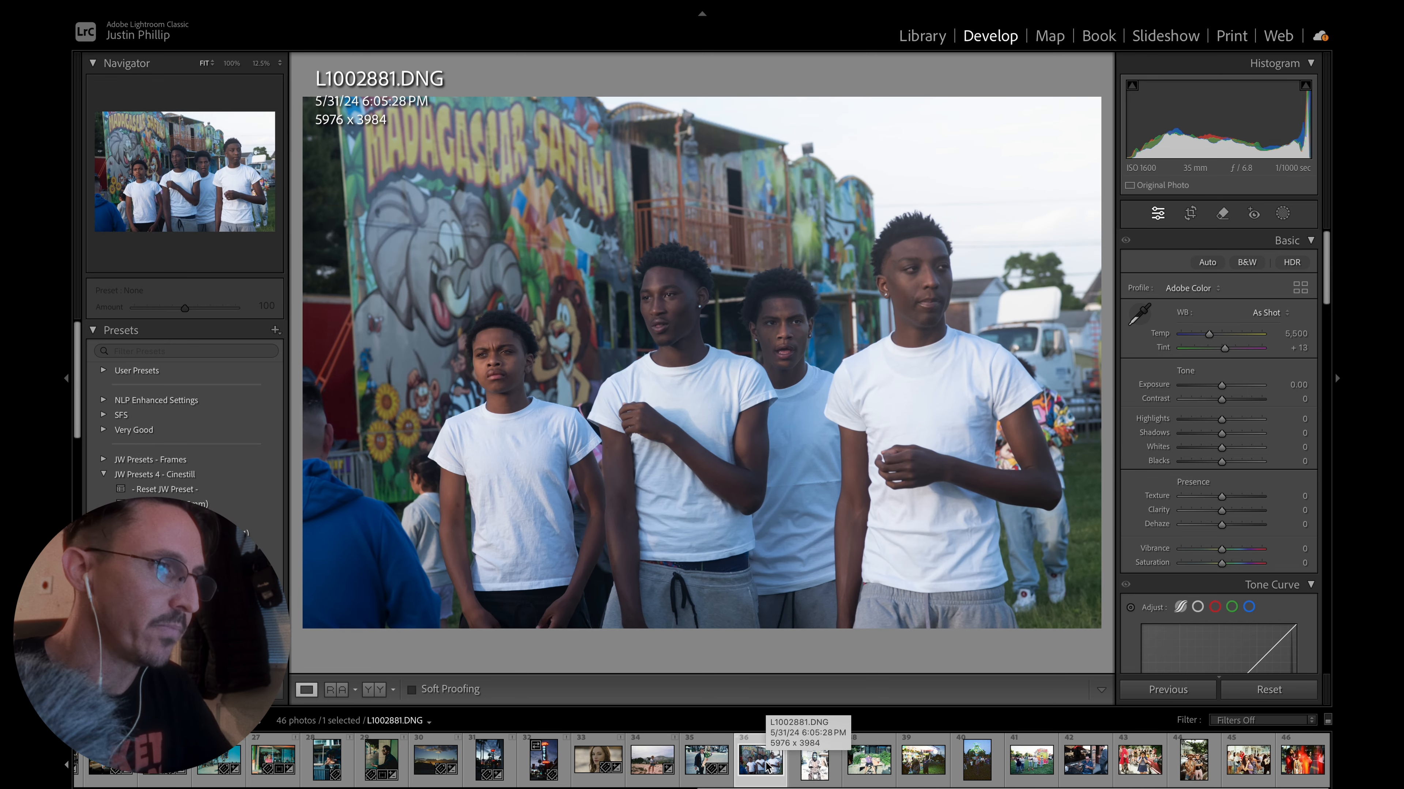
right_click(713, 476)
click(951, 491)
click(799, 370)
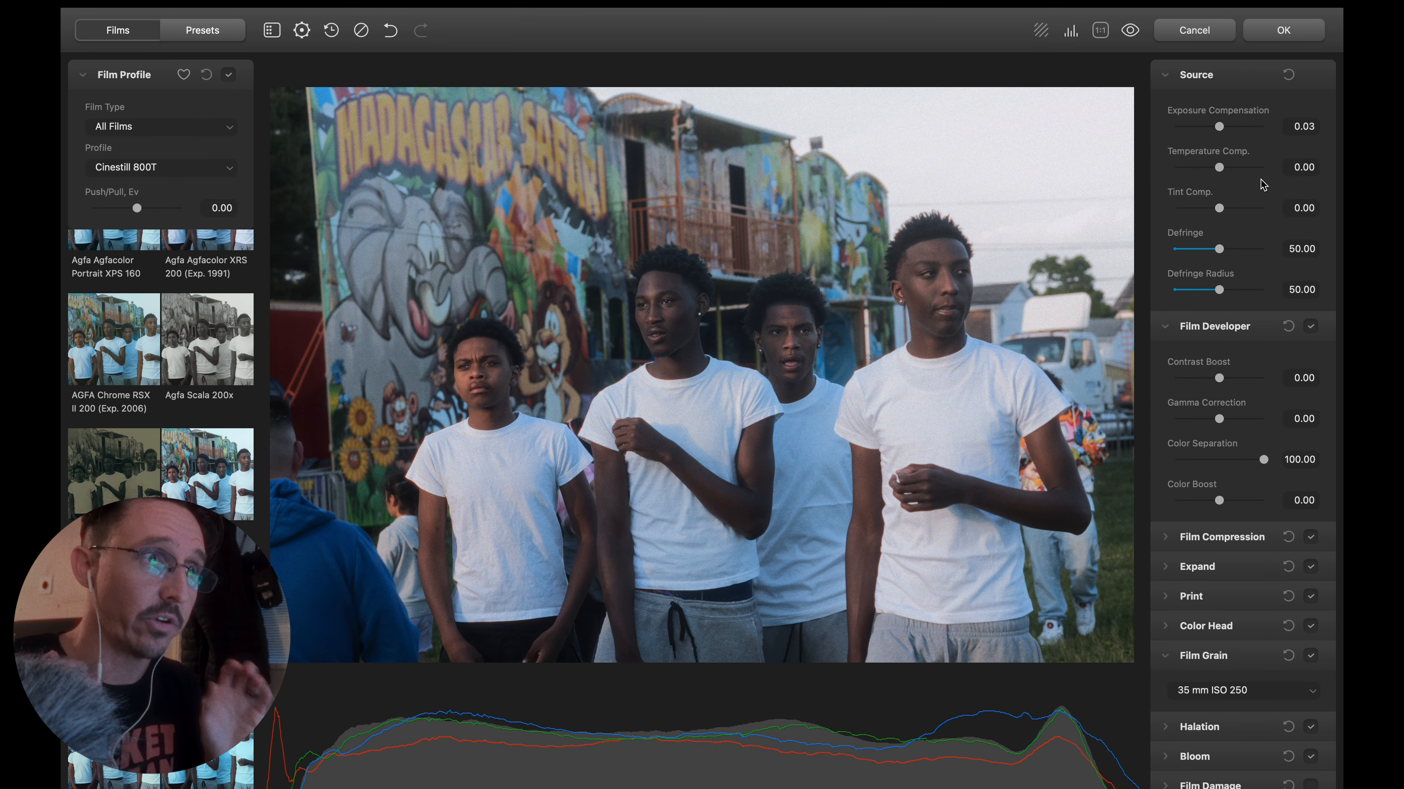
Reset the Source settings and turn off Film Profile, Film Developer, Film Compression, Expand, Print, Color Head, Film Grain, Halation and Bloom.
click(1288, 76)
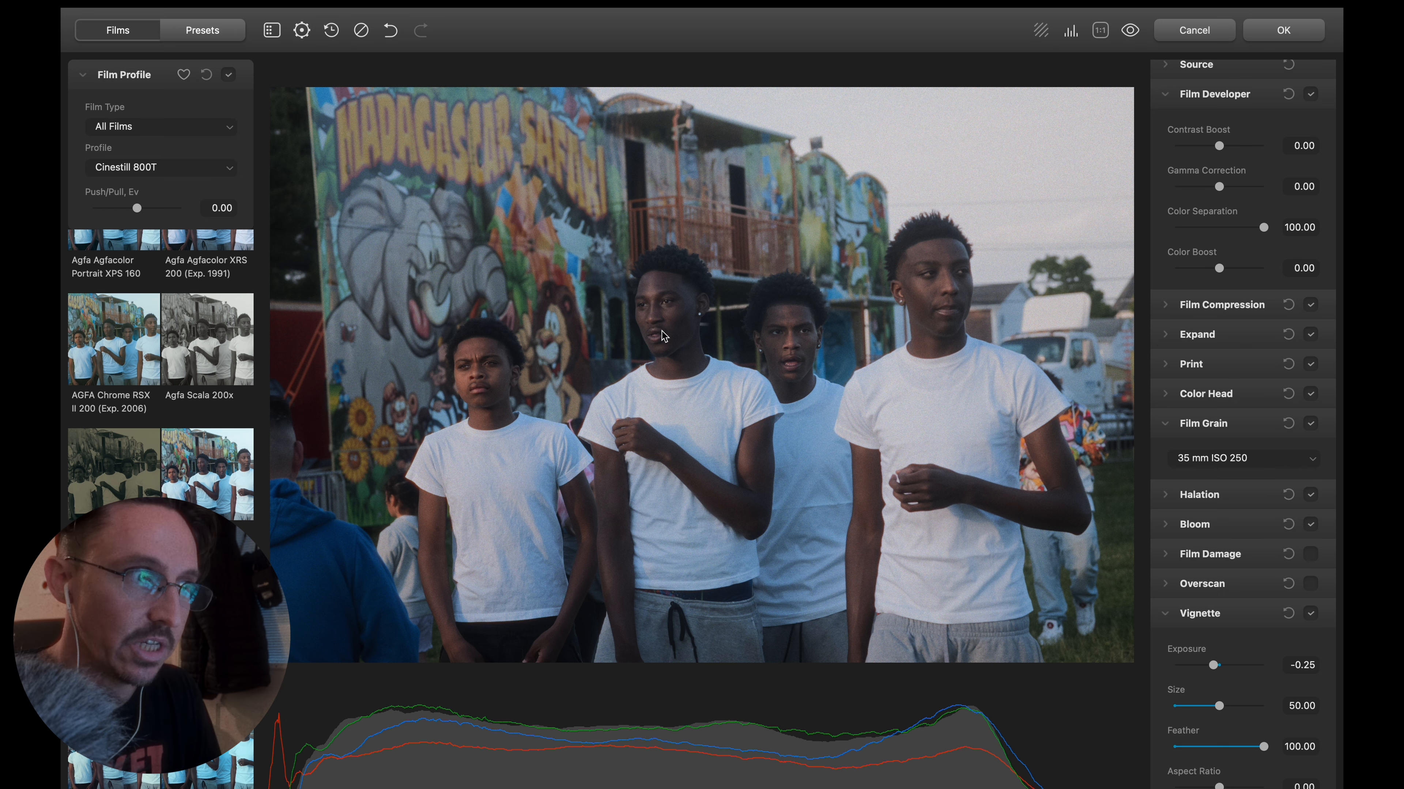
click(228, 75)
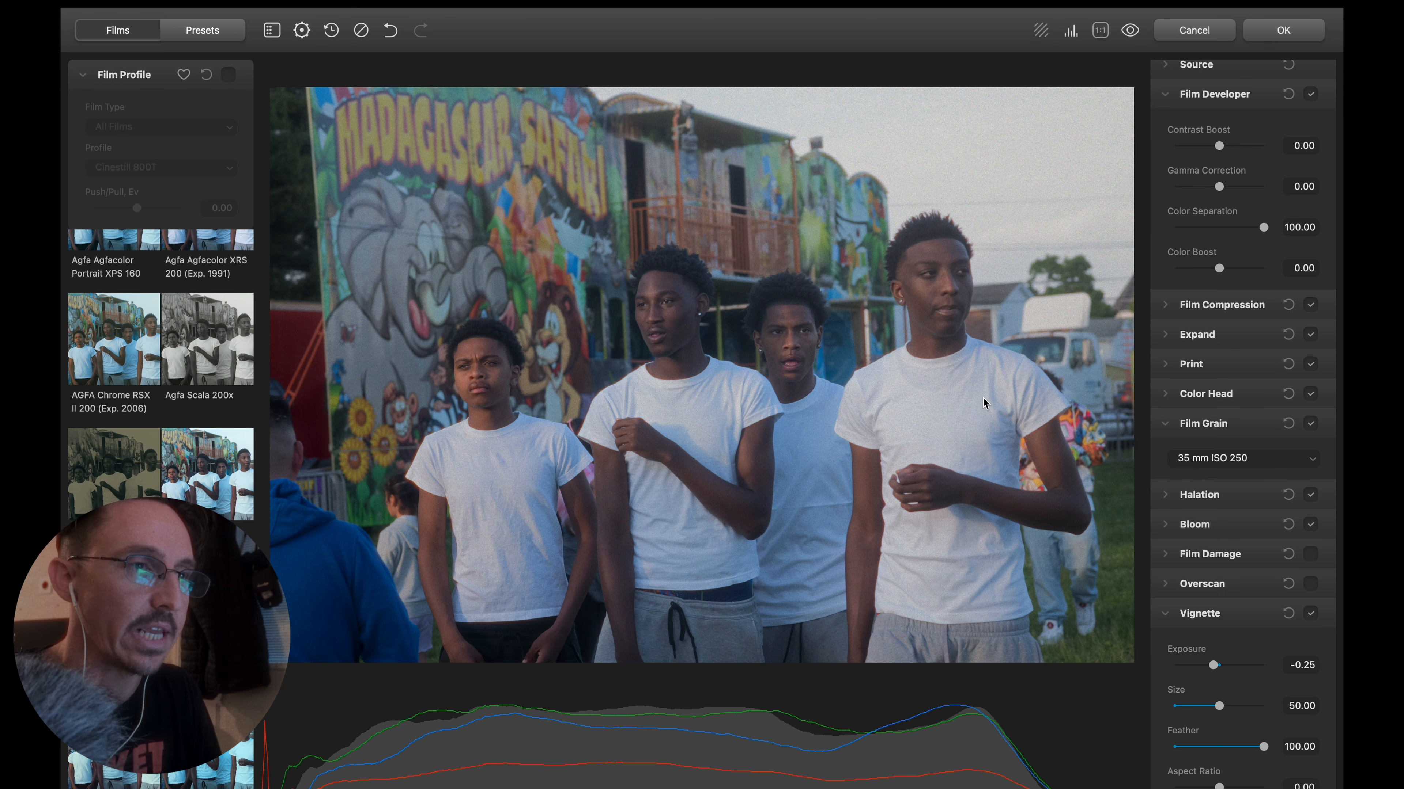
scroll(1288, 481, up, 1)
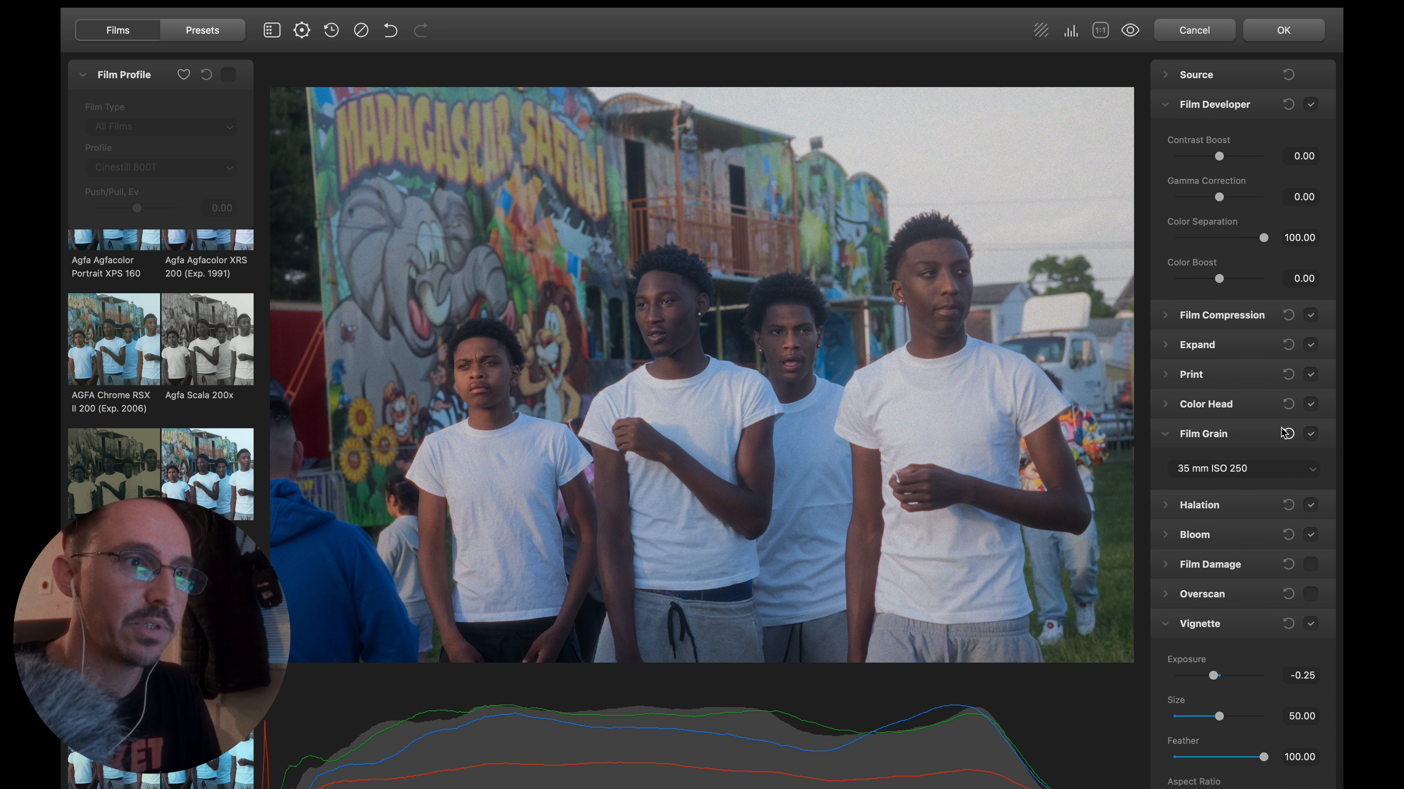
click(1310, 316)
click(1310, 345)
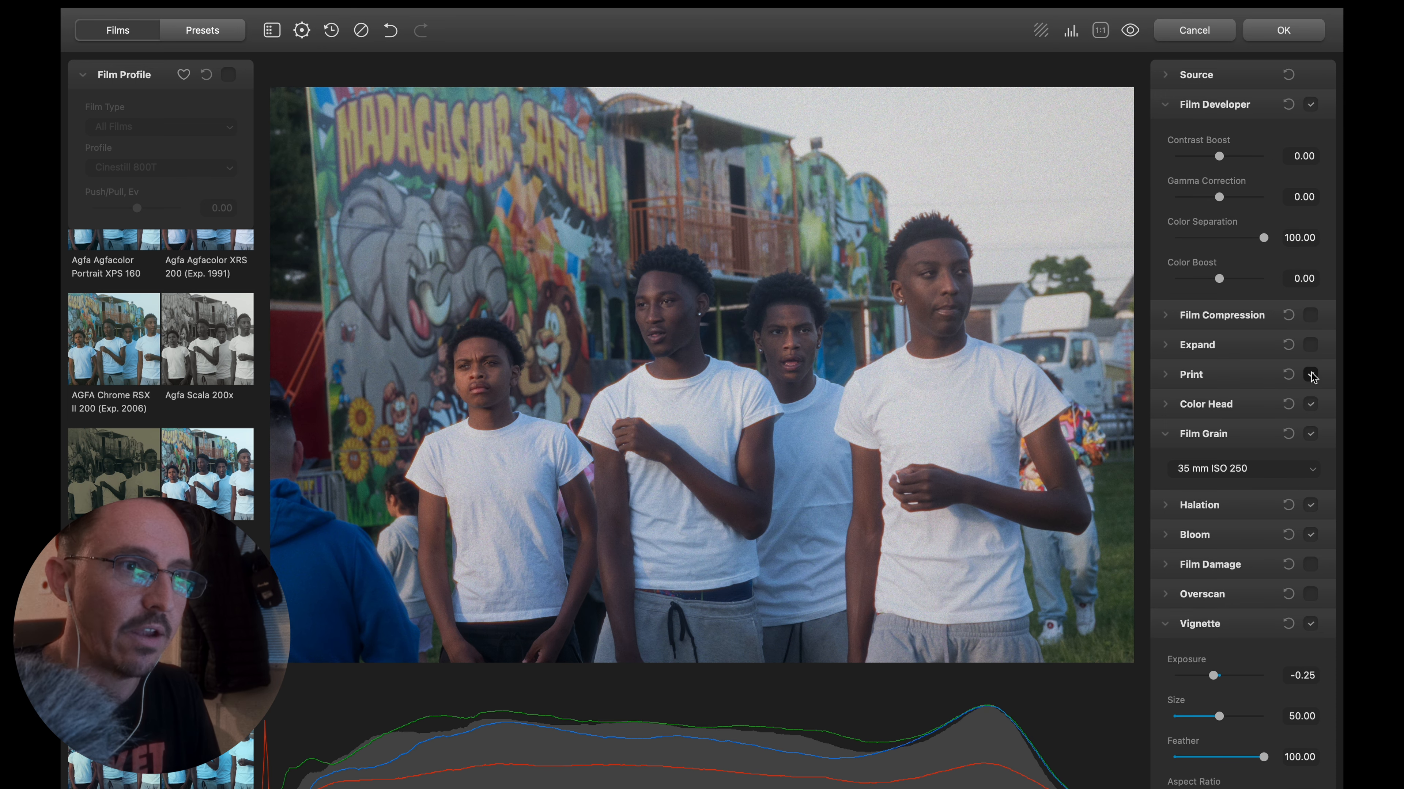
click(1310, 375)
click(1310, 404)
click(1311, 434)
click(1311, 505)
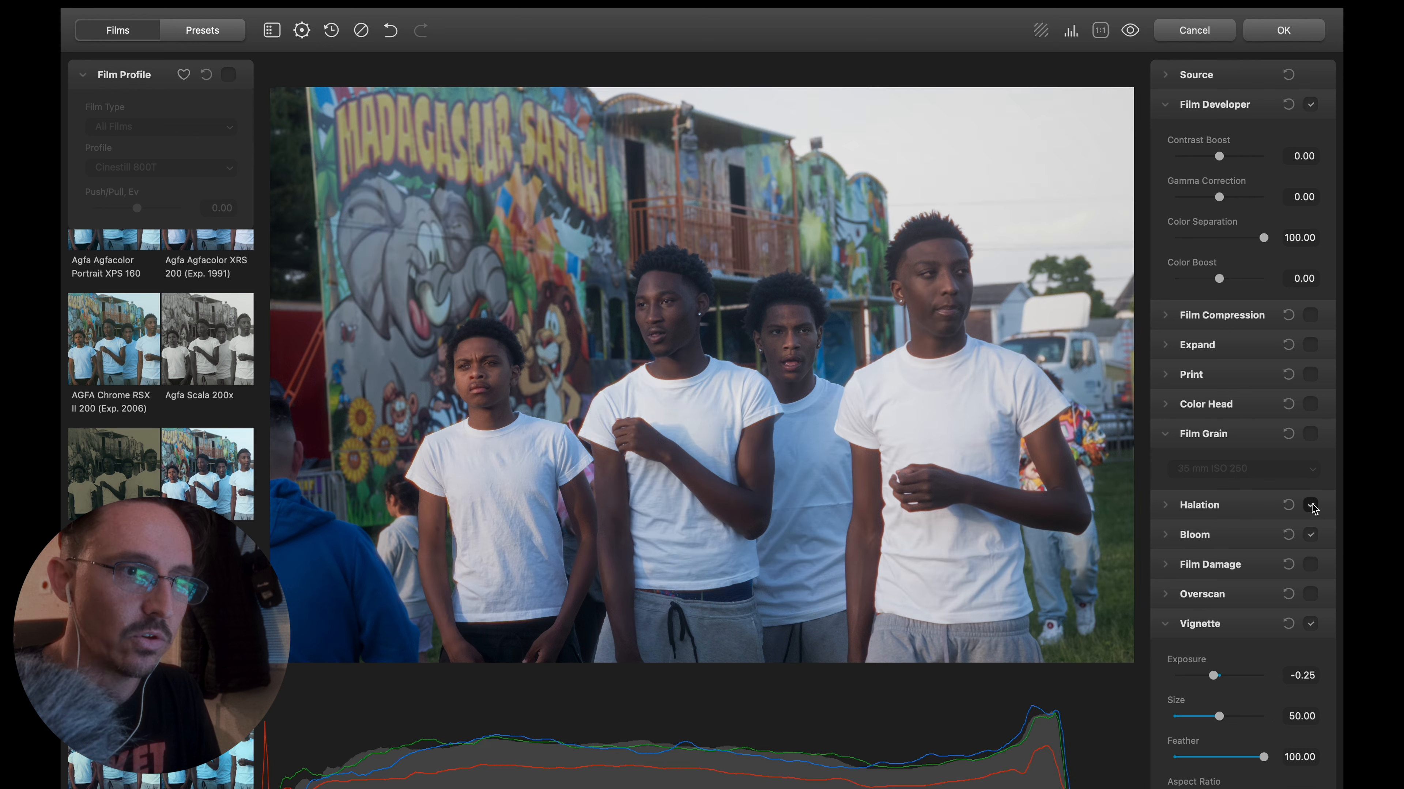
click(1310, 535)
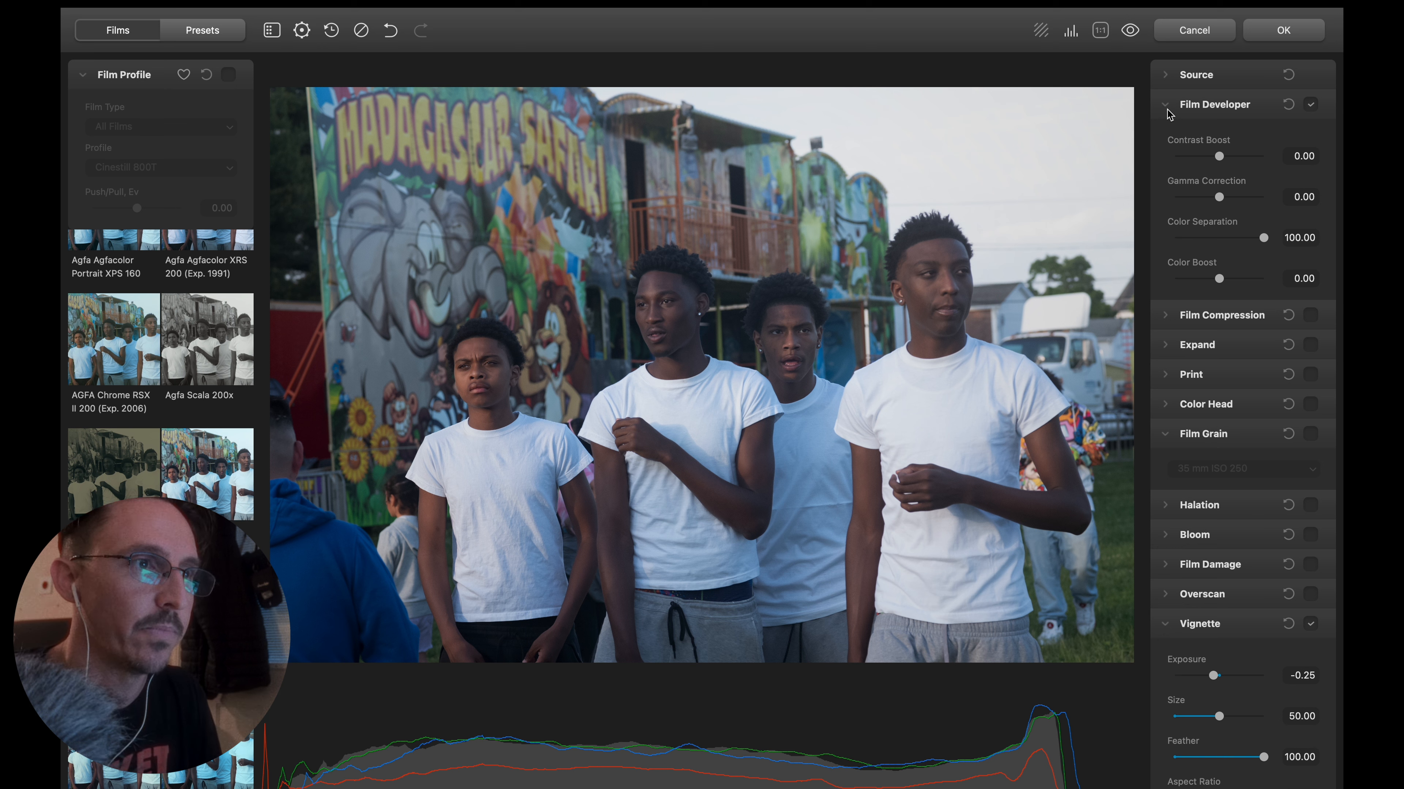
click(1310, 103)
click(1170, 104)
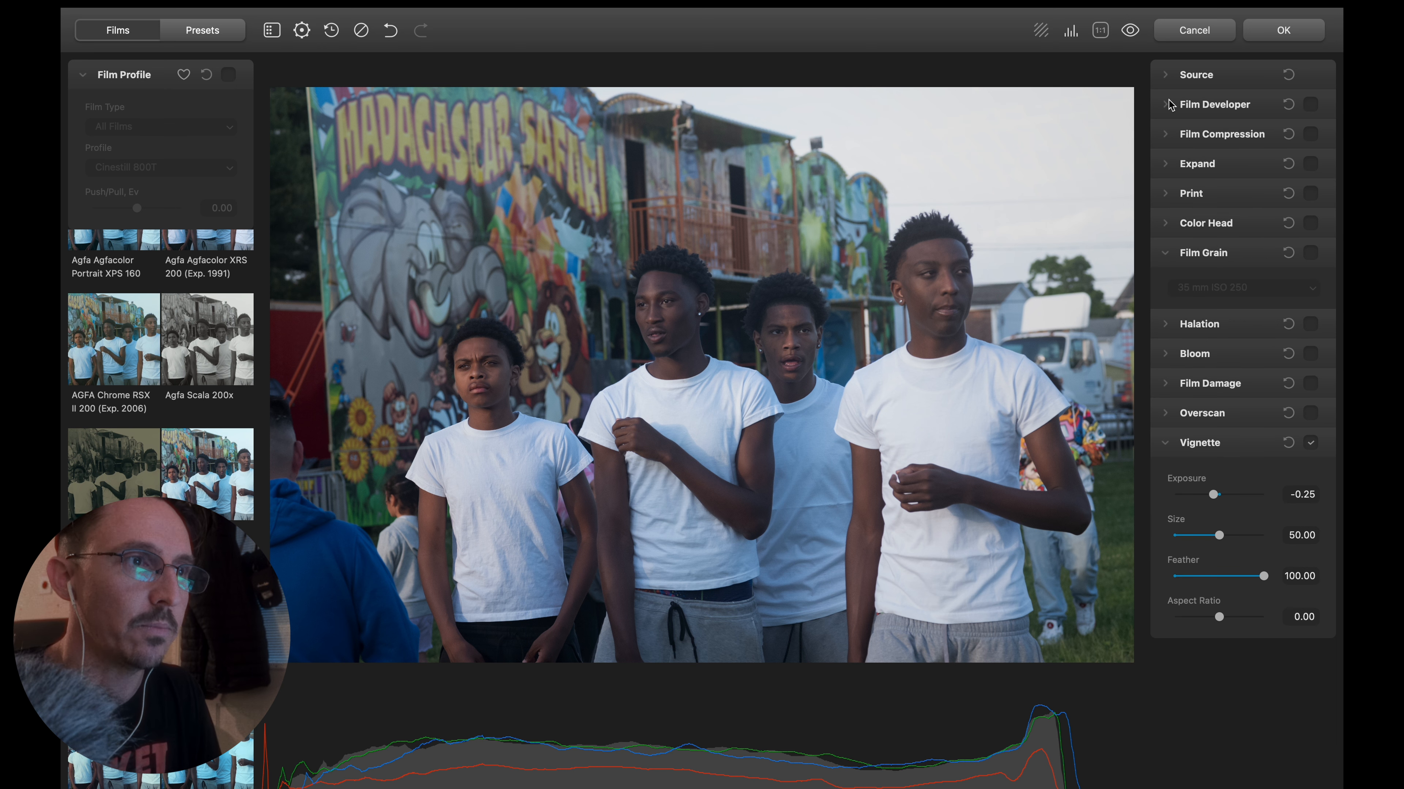
click(1170, 74)
click(1170, 75)
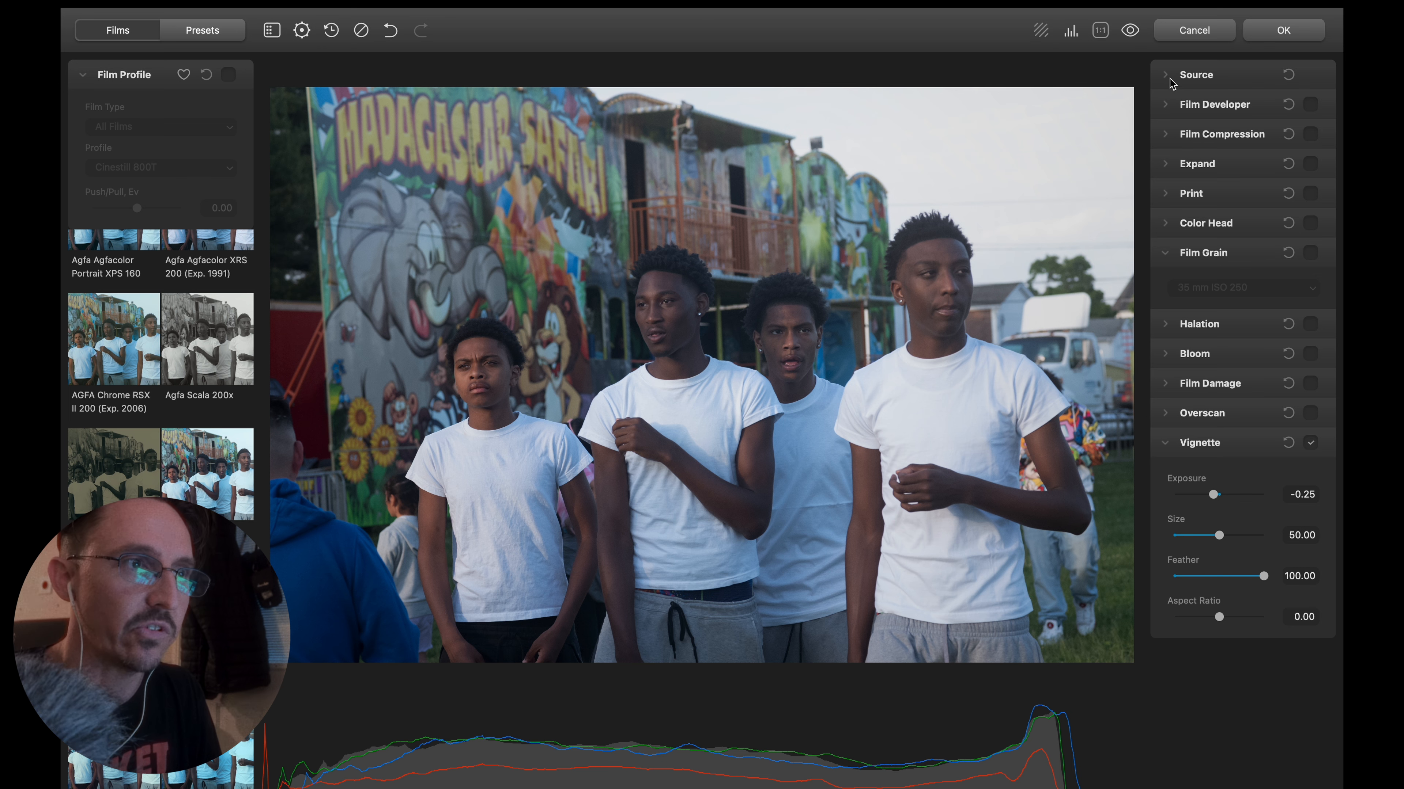
click(1168, 77)
click(1168, 78)
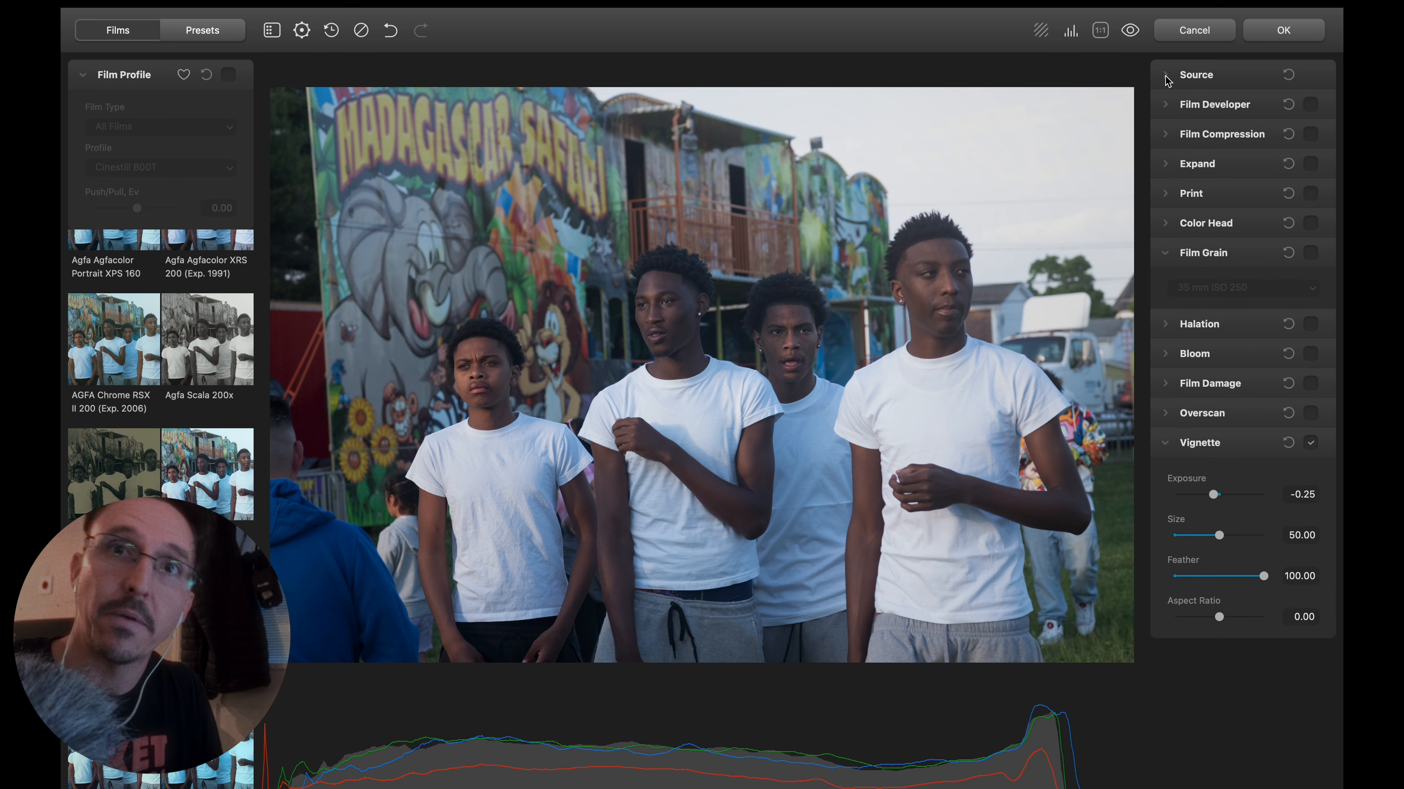
click(1167, 78)
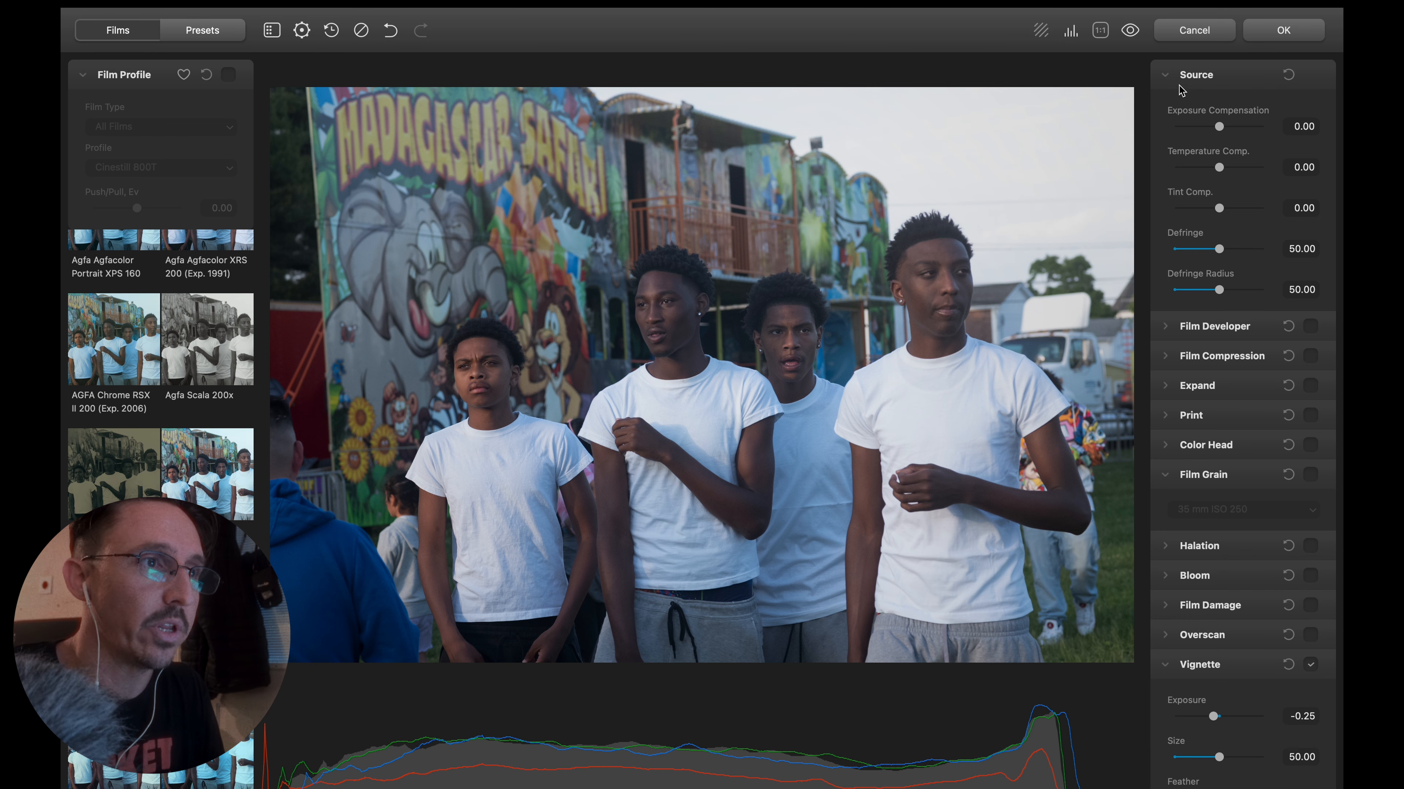
click(1168, 78)
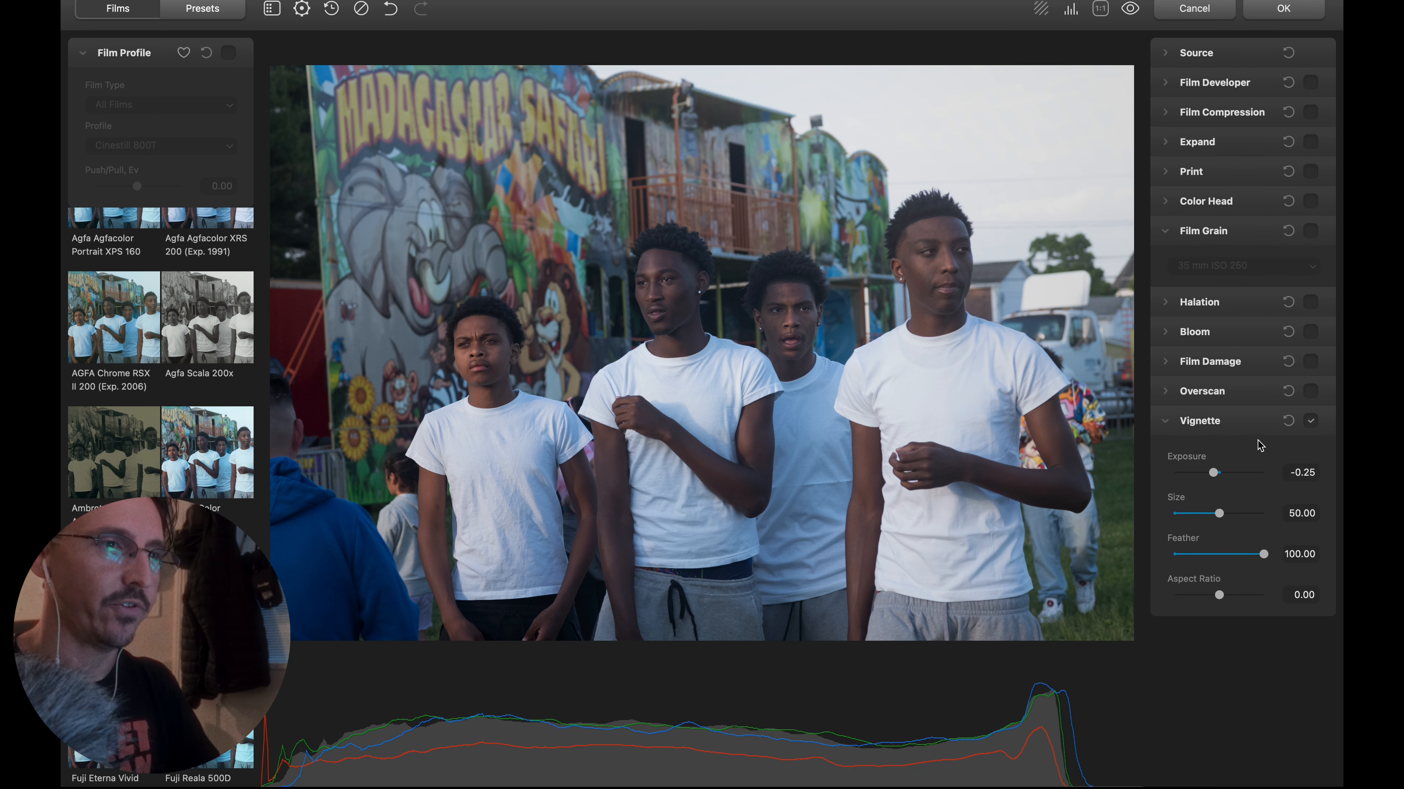
Soften the vignette by setting its exposure to -0.07, size to 84.07 and aspect ratio to 29.13, keeping the feather at 100.
drag(1214, 472, 1218, 474)
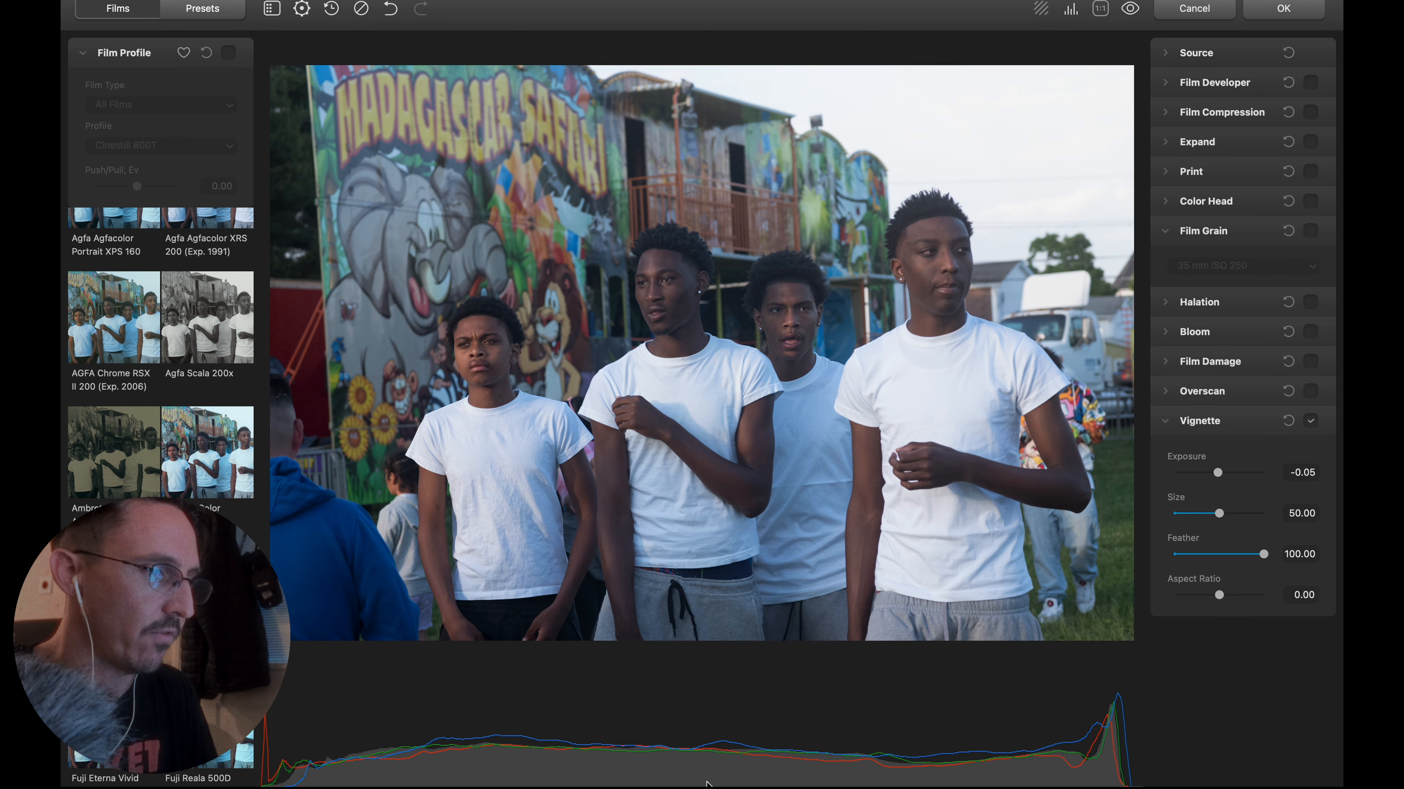
click(1222, 474)
drag(1222, 474, 1218, 473)
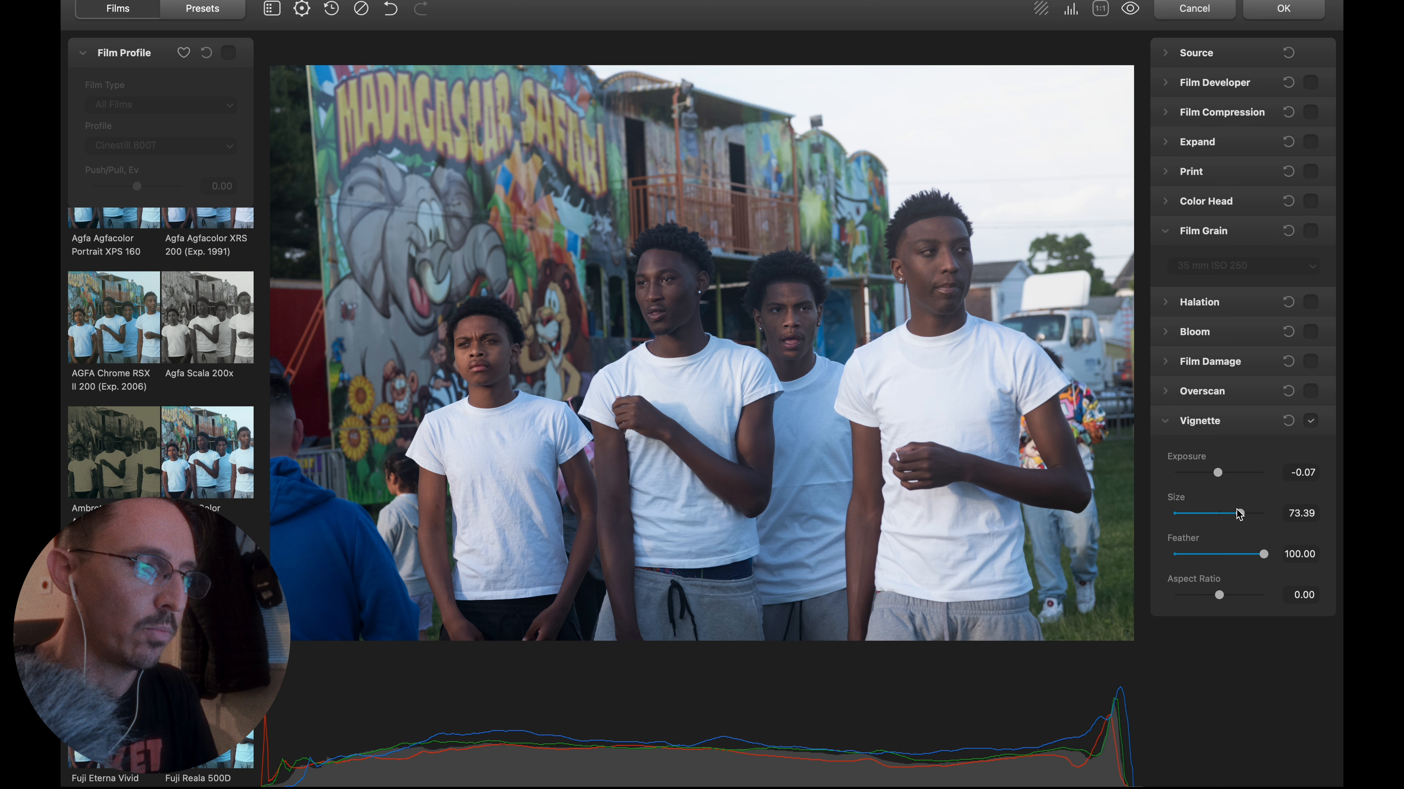
mouse_move(1223, 516)
mouse_down()
mouse_move(1207, 515)
mouse_move(1250, 521)
mouse_up()
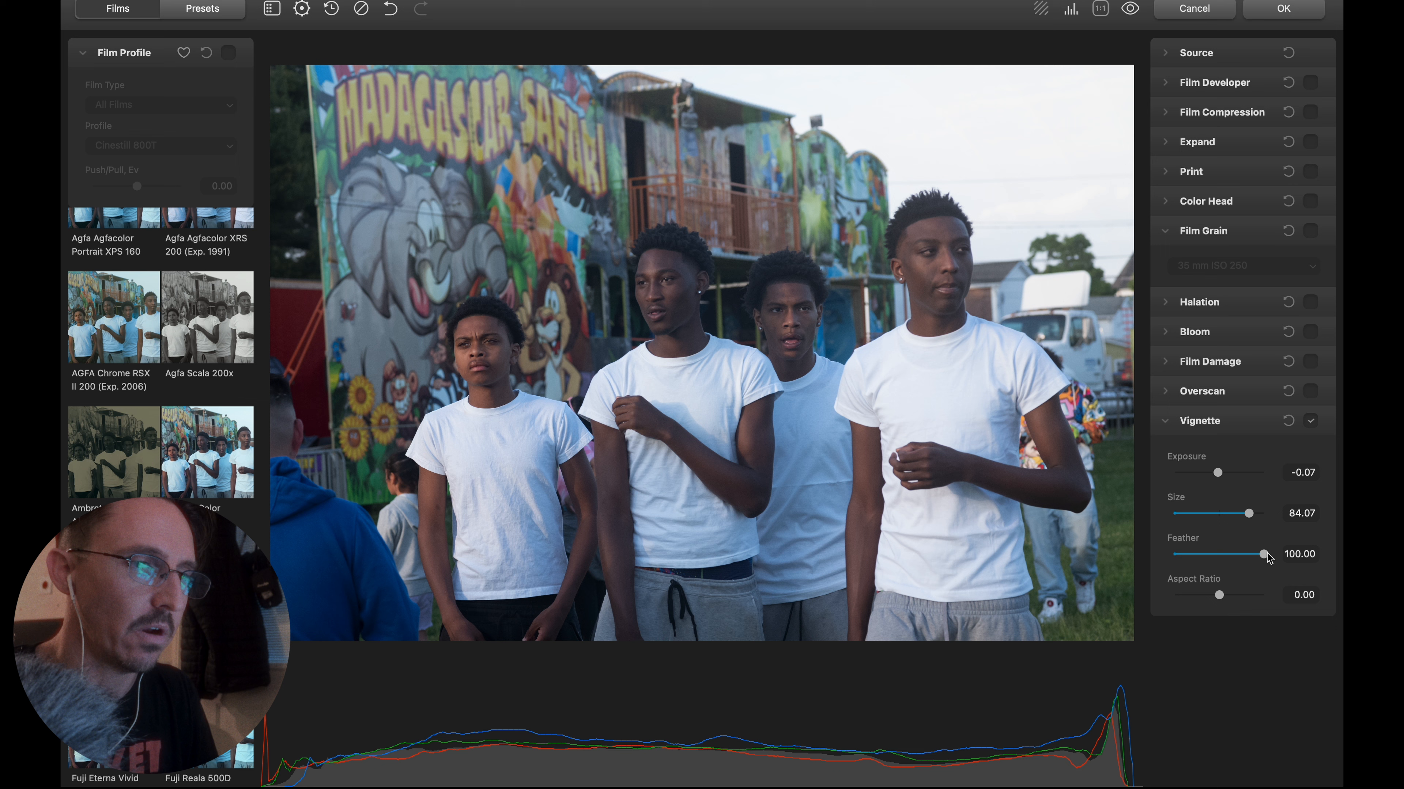
mouse_move(1219, 595)
mouse_down()
mouse_move(1250, 597)
mouse_move(1237, 596)
mouse_up()
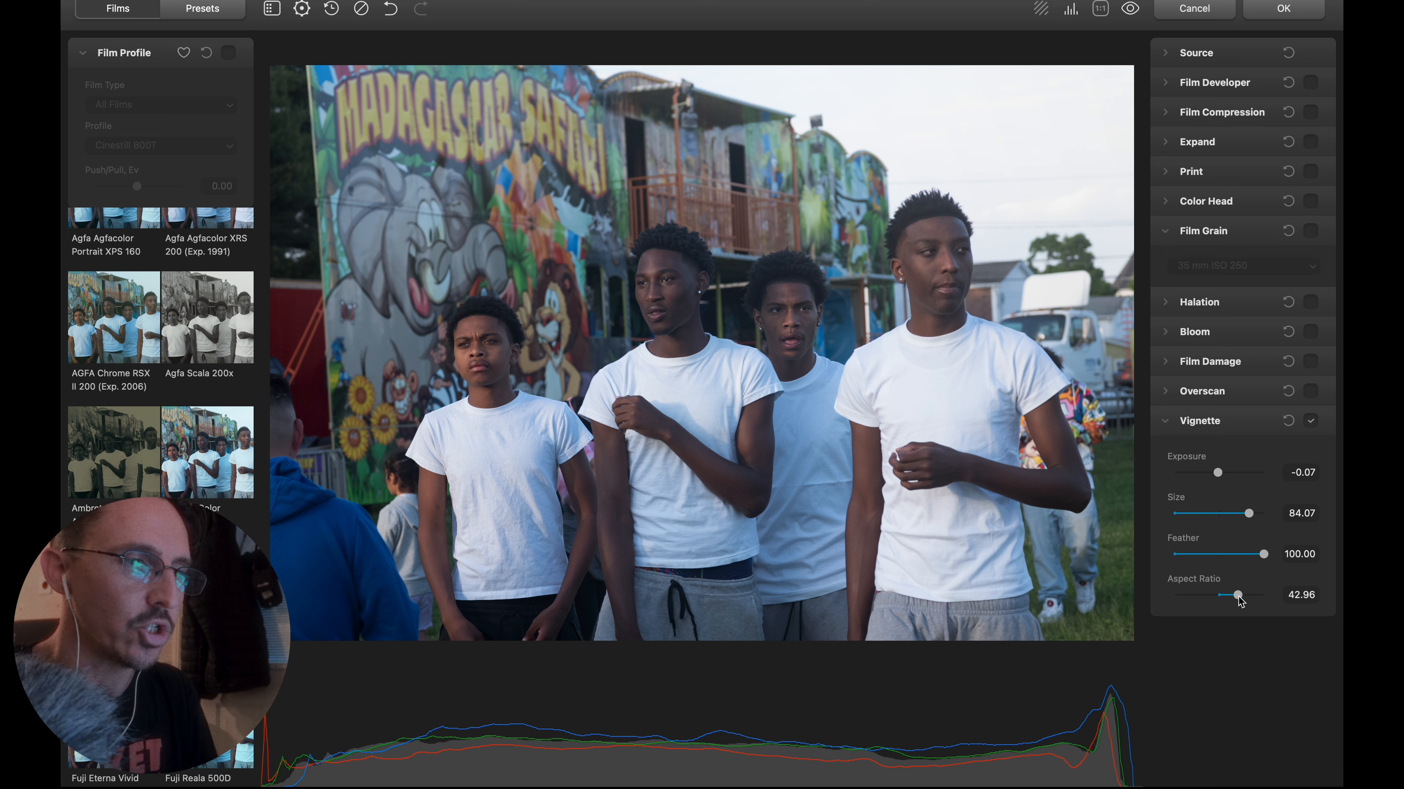
drag(1238, 596, 1230, 599)
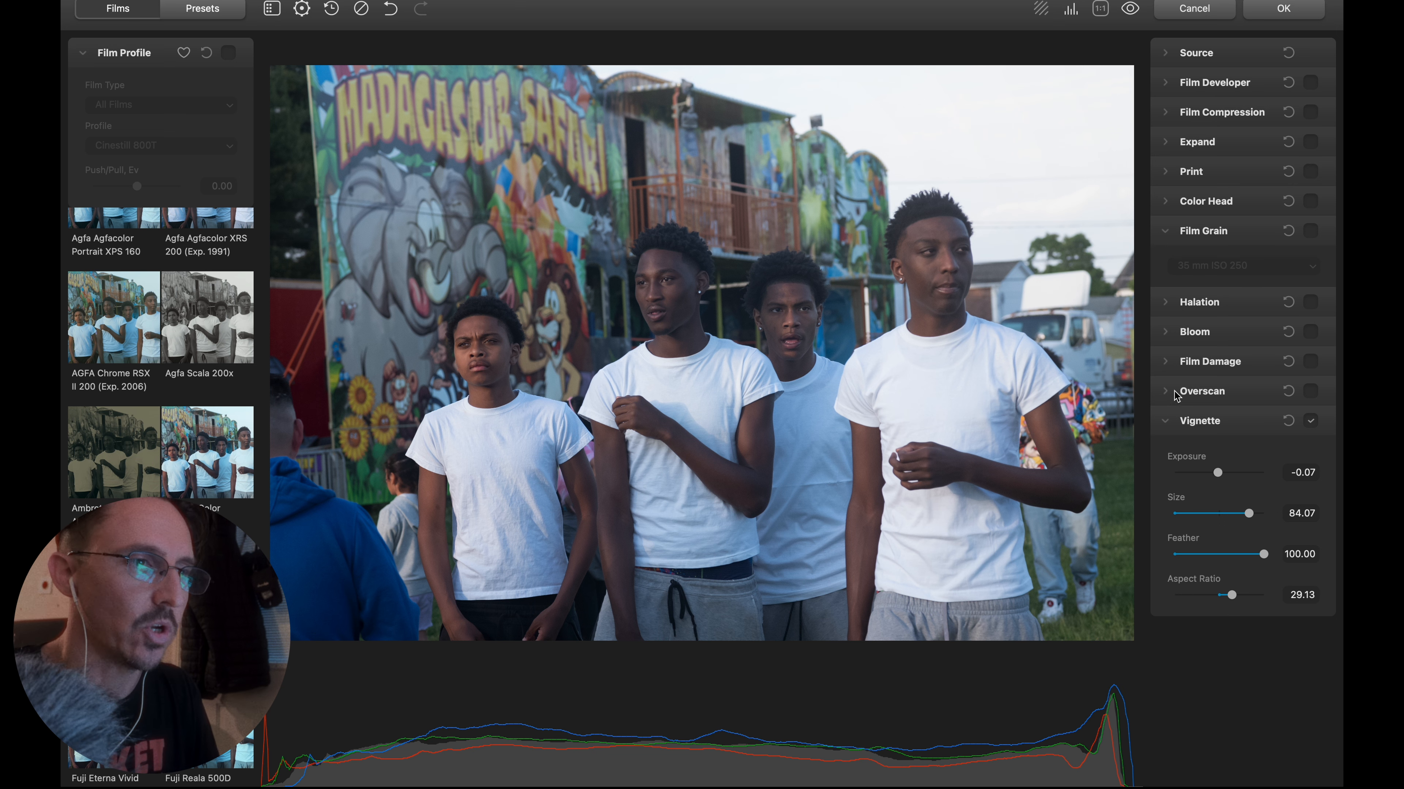
click(1167, 421)
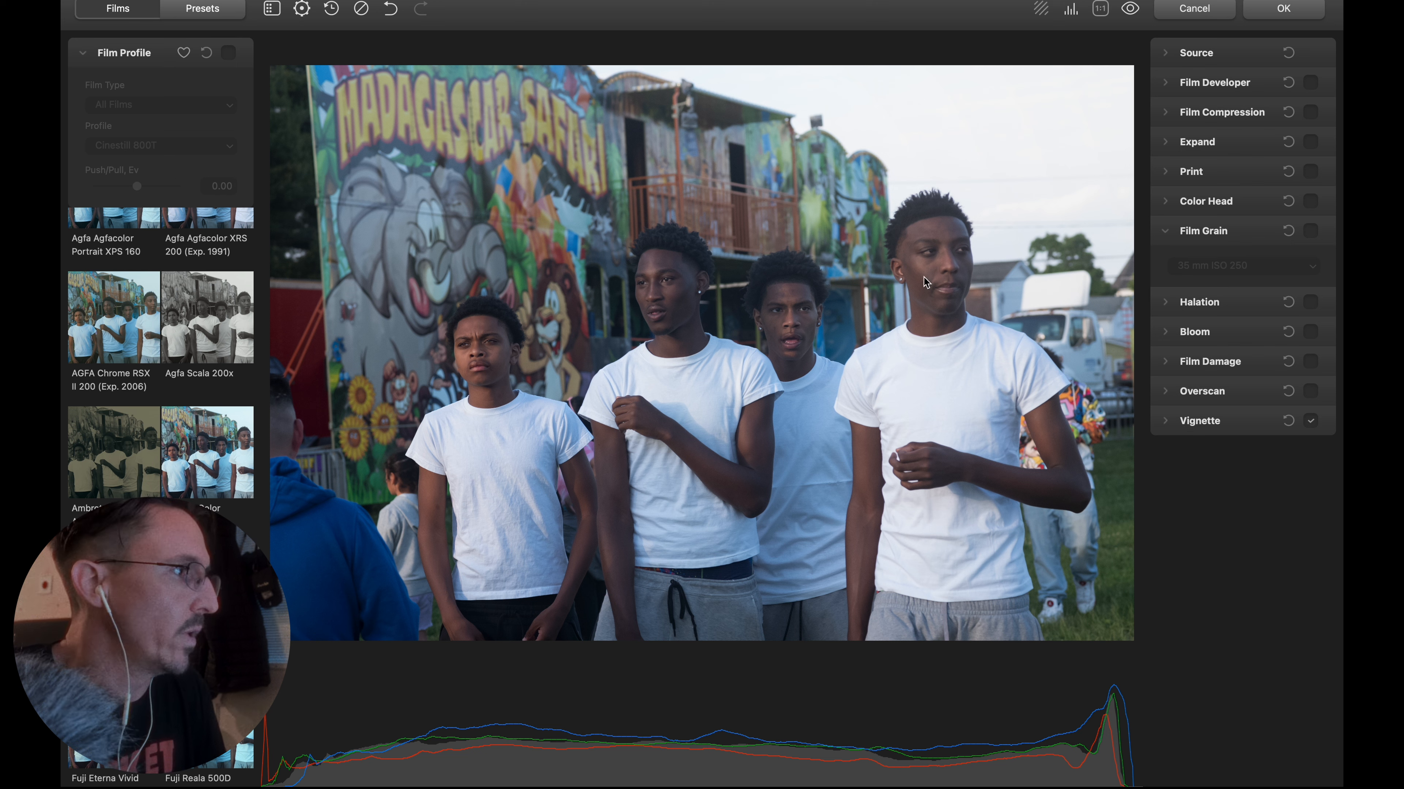
Turn the Cinestill 800T film profile back on, comparing the photo with and without it.
click(229, 53)
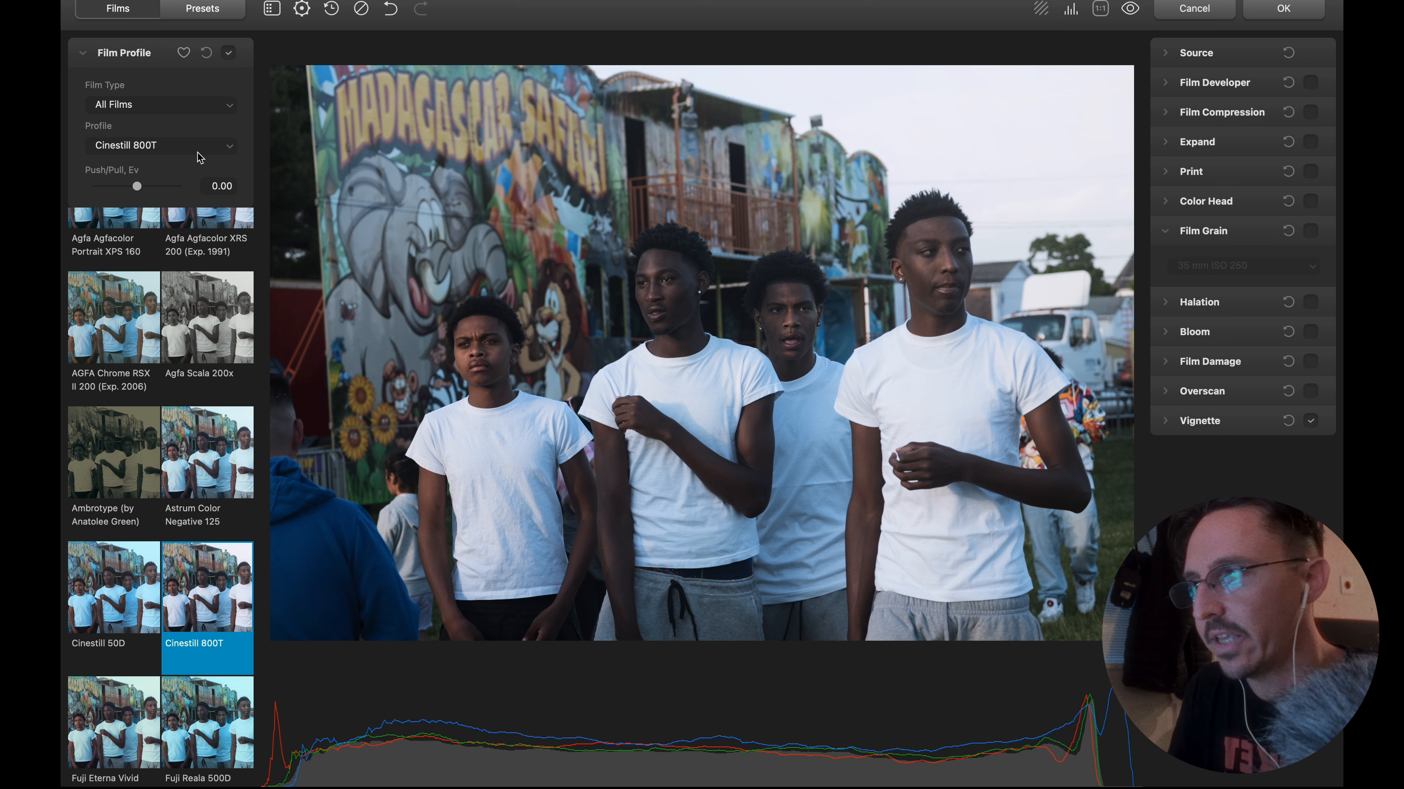
click(229, 54)
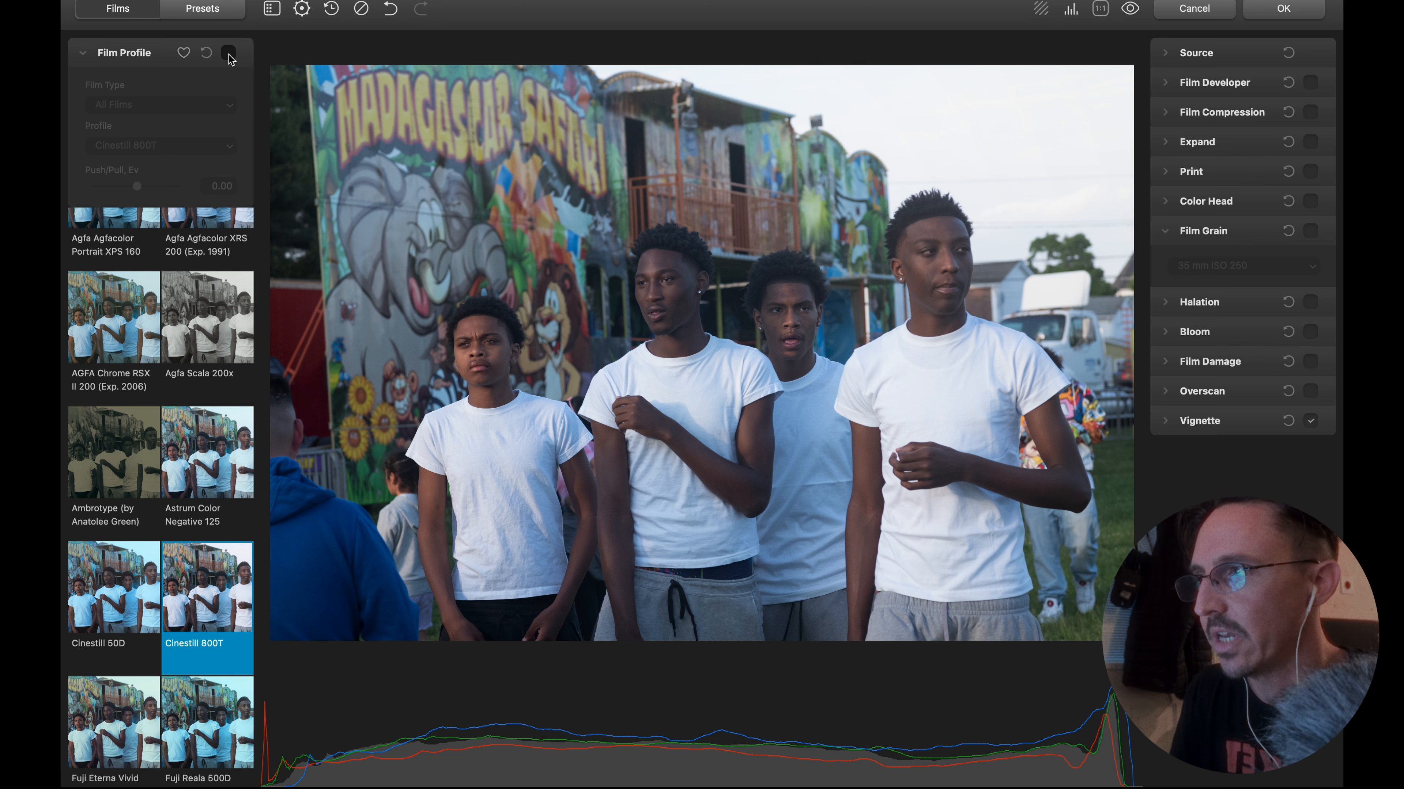
click(229, 53)
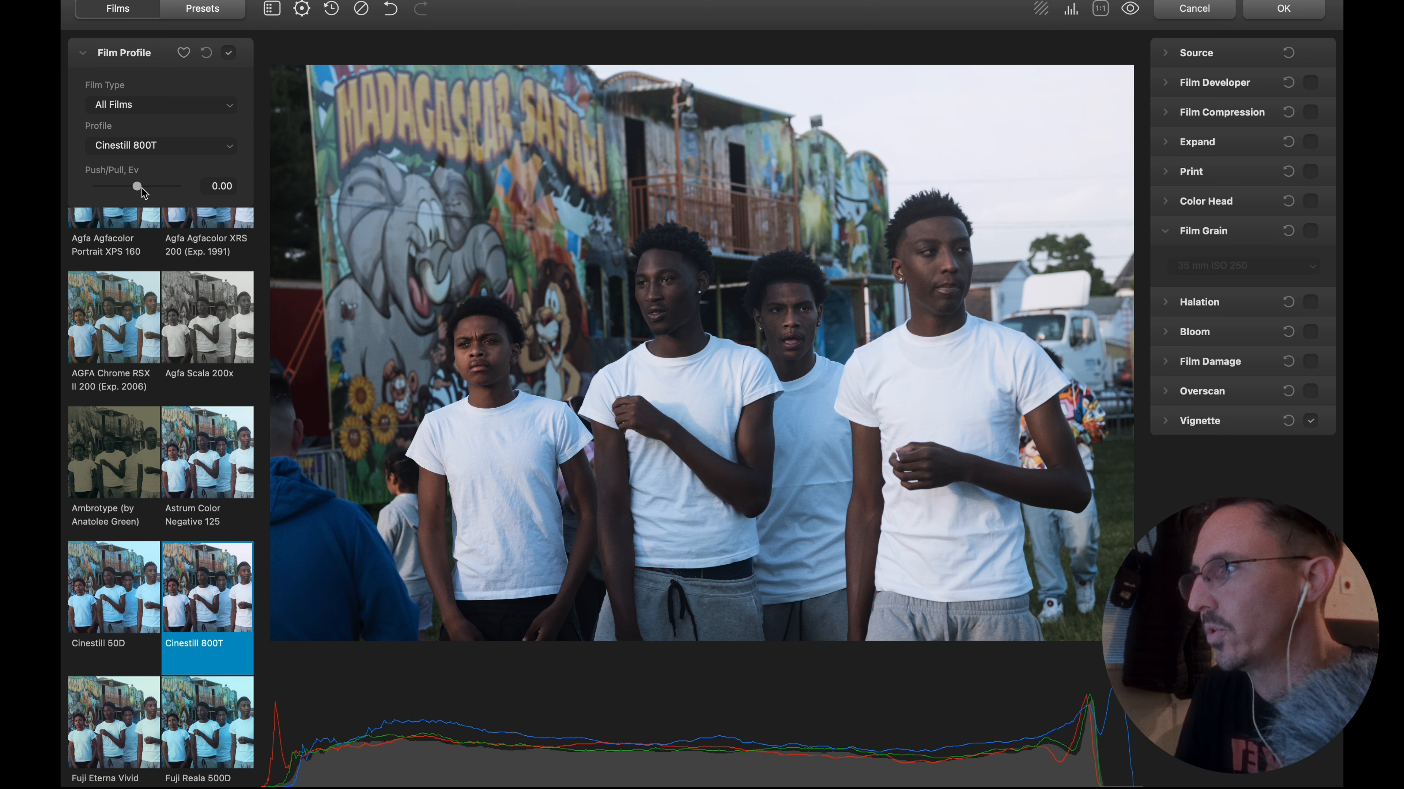
Try push and pull adjustments on the Cinestill 800T profile, including 0.22 EV, and return Push/Pull to 0.00.
drag(143, 192, 113, 191)
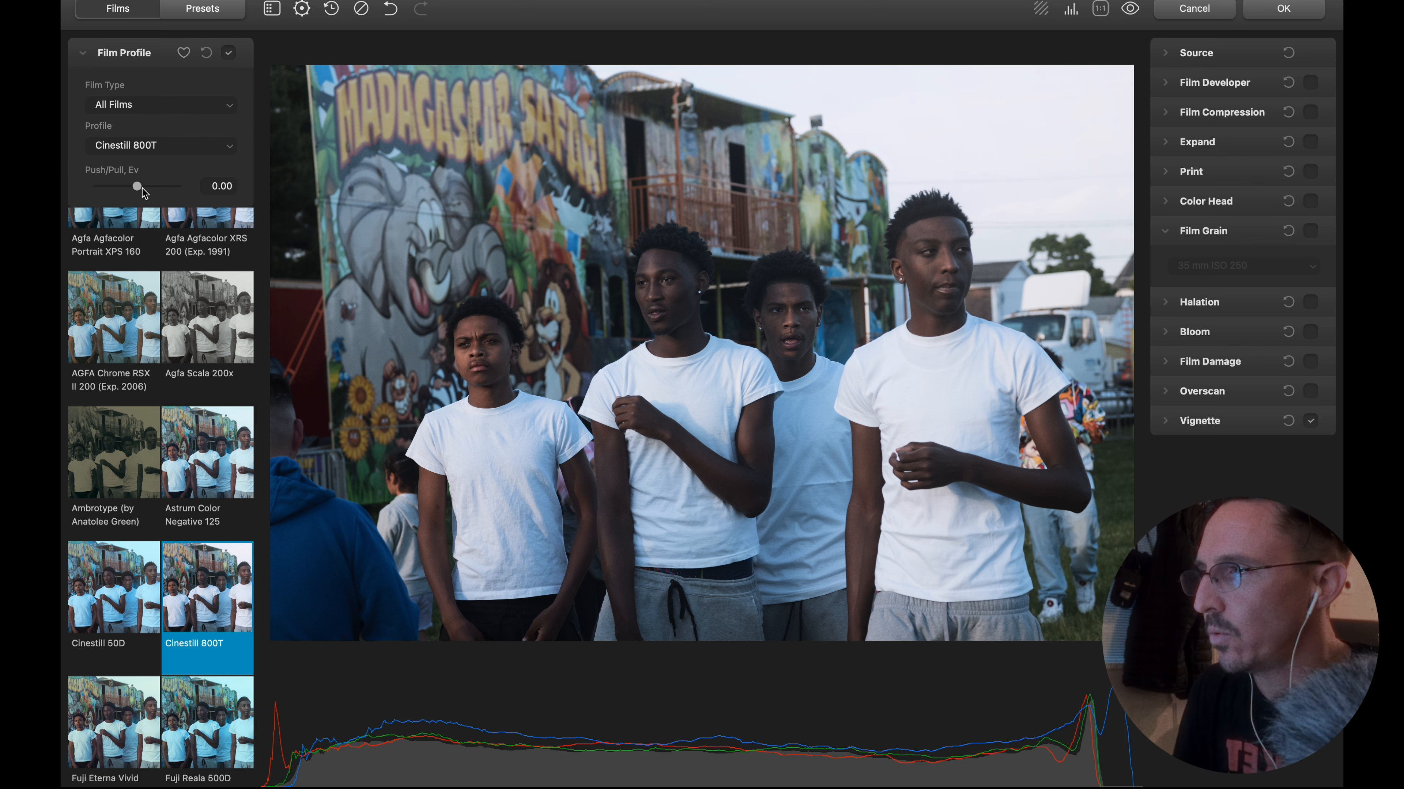
mouse_move(137, 187)
mouse_down()
mouse_move(157, 191)
mouse_move(144, 193)
mouse_up()
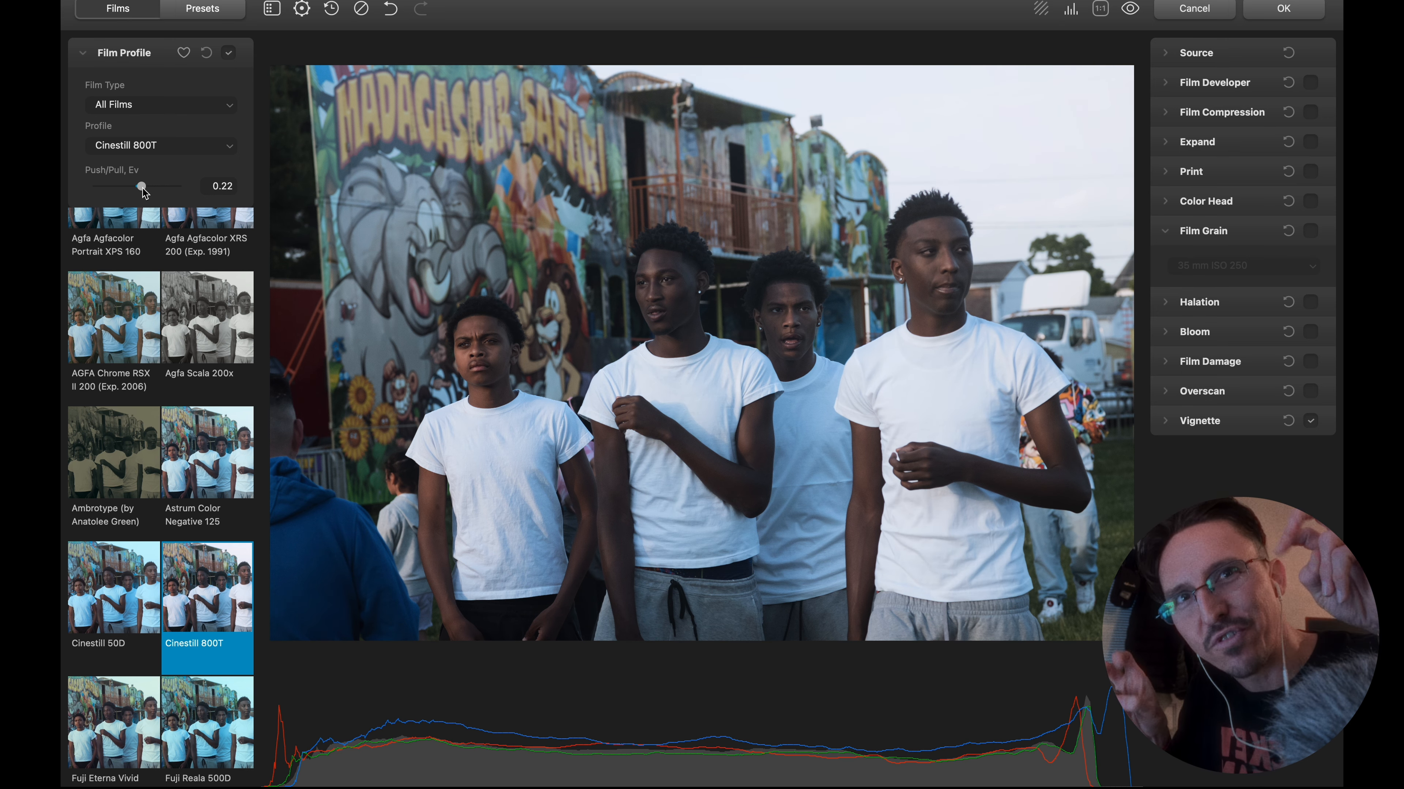
mouse_move(143, 191)
mouse_down()
mouse_move(161, 196)
mouse_move(139, 199)
mouse_up()
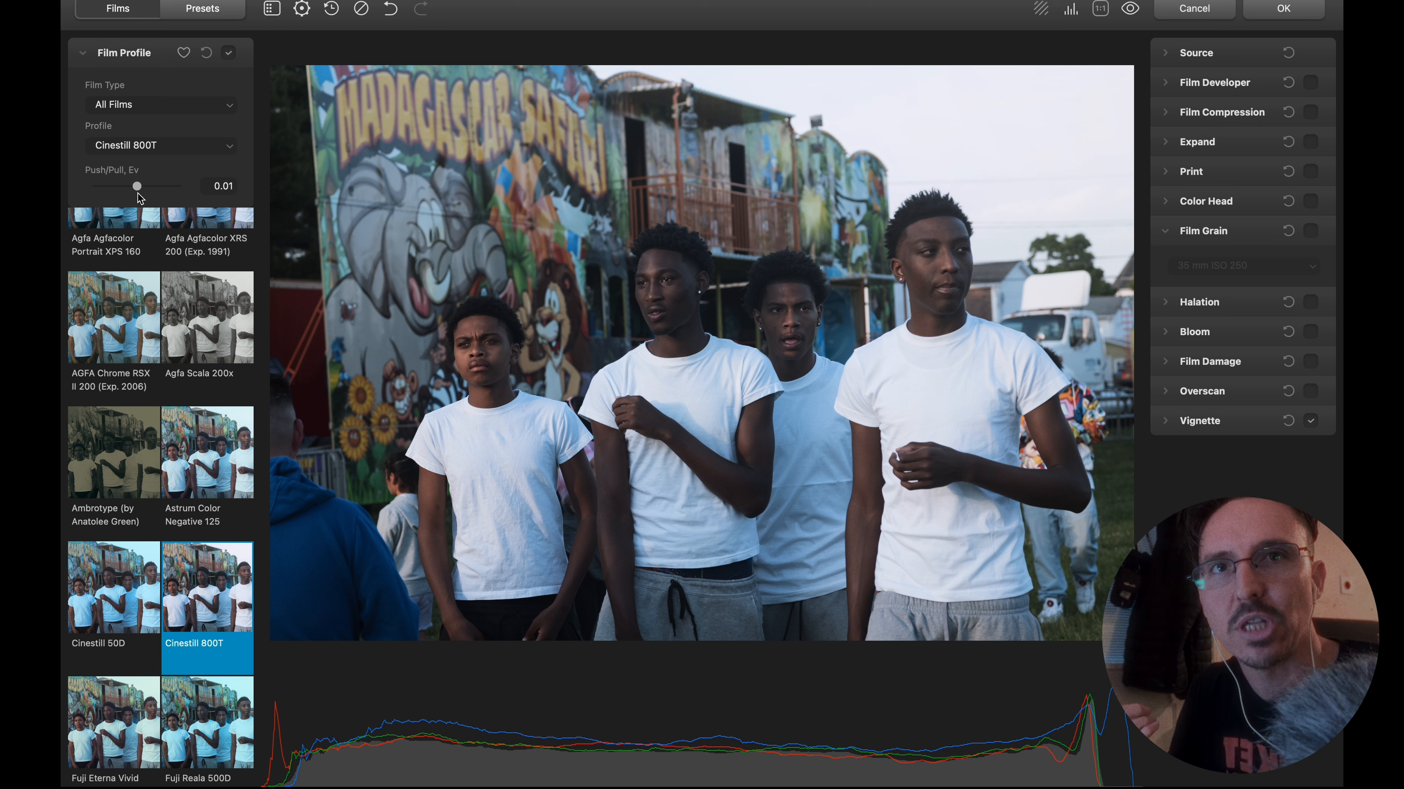
drag(138, 193, 137, 193)
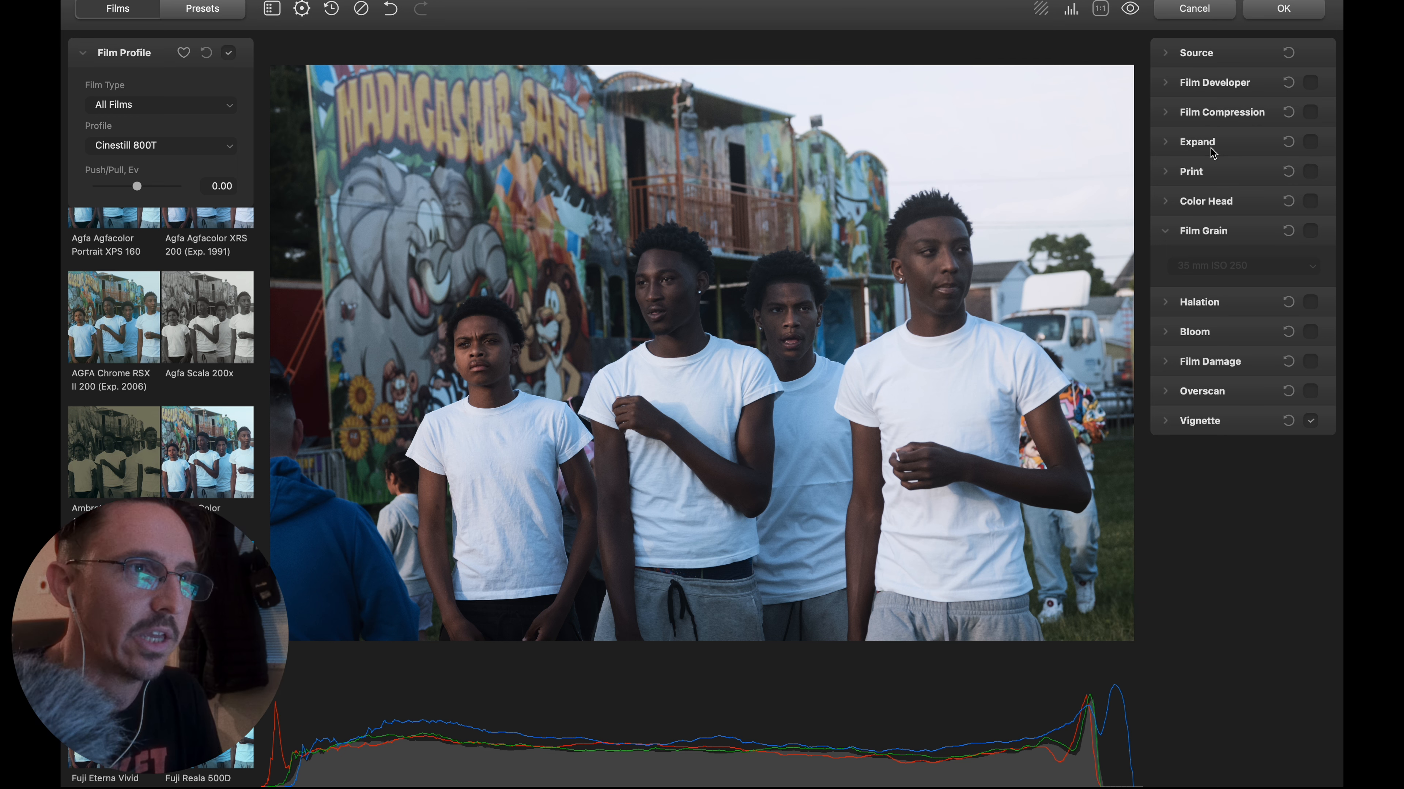
Enable Expand in Normal color mode with the black point at 0.77 and the white point at 98.63.
click(1165, 143)
click(1311, 142)
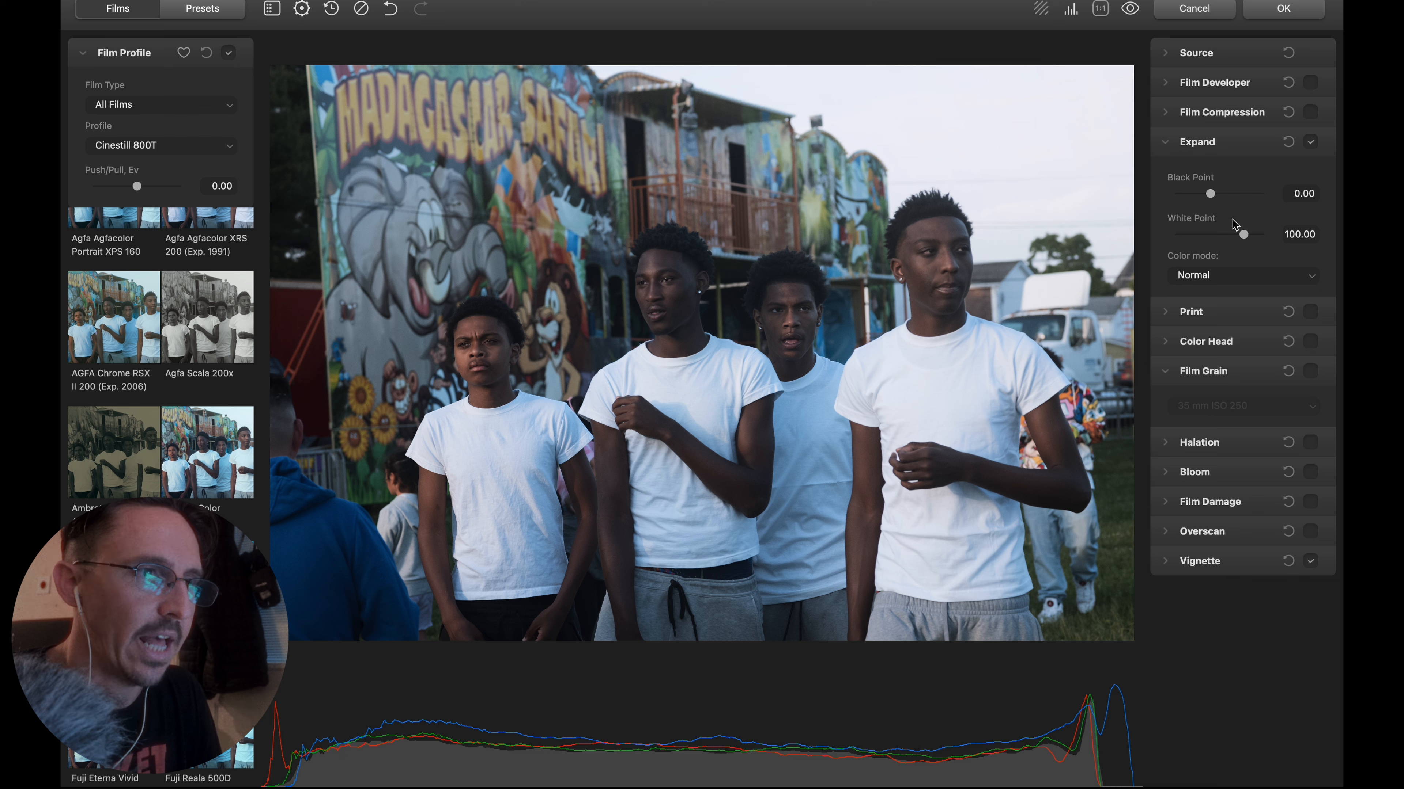
click(1223, 275)
click(1222, 278)
drag(1210, 193, 1244, 238)
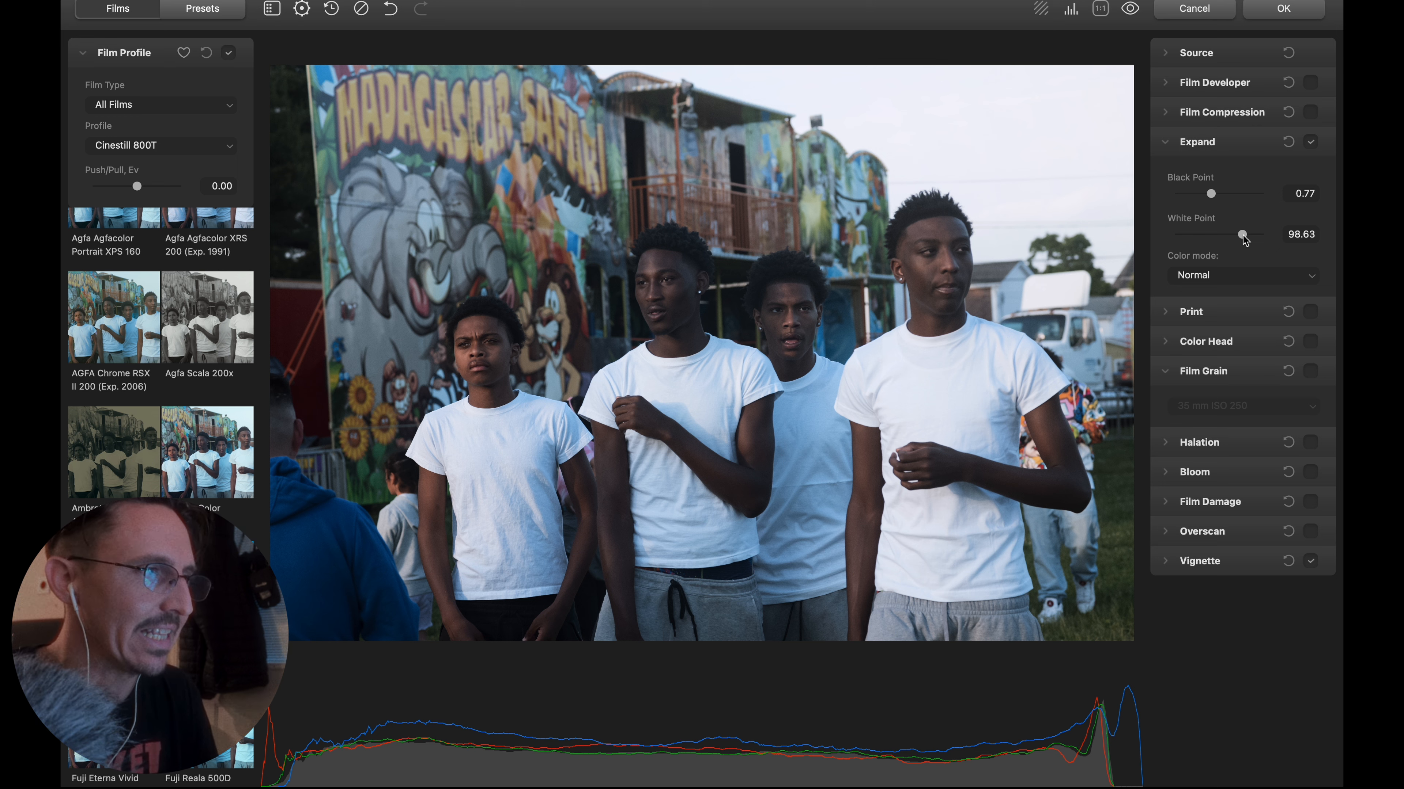
Enable Print and compare the Linear, Cineon Film Log, Fujifilm 3513, Kodak 2383 and Kodak Endura Glossy Paper profiles on the photo.
click(1169, 144)
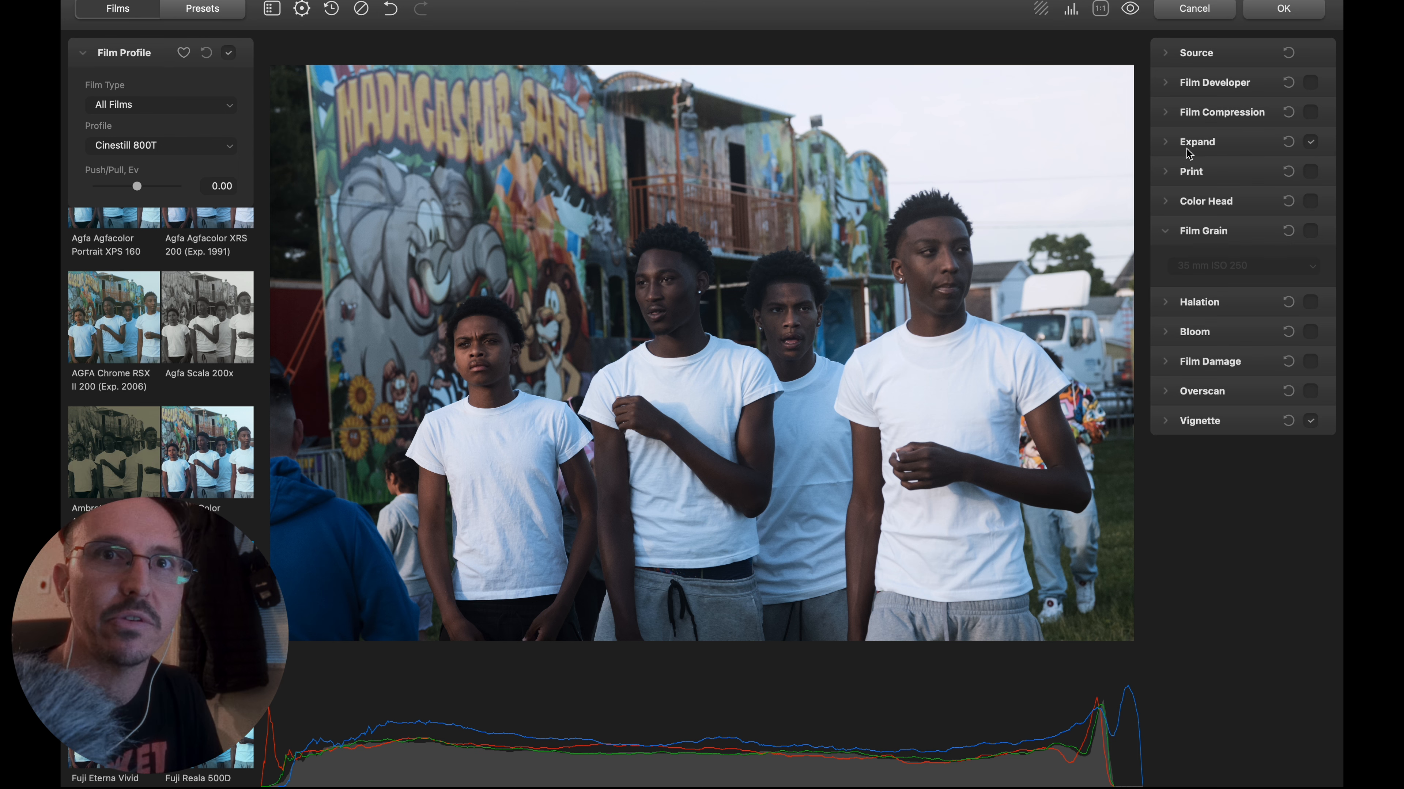
click(1192, 169)
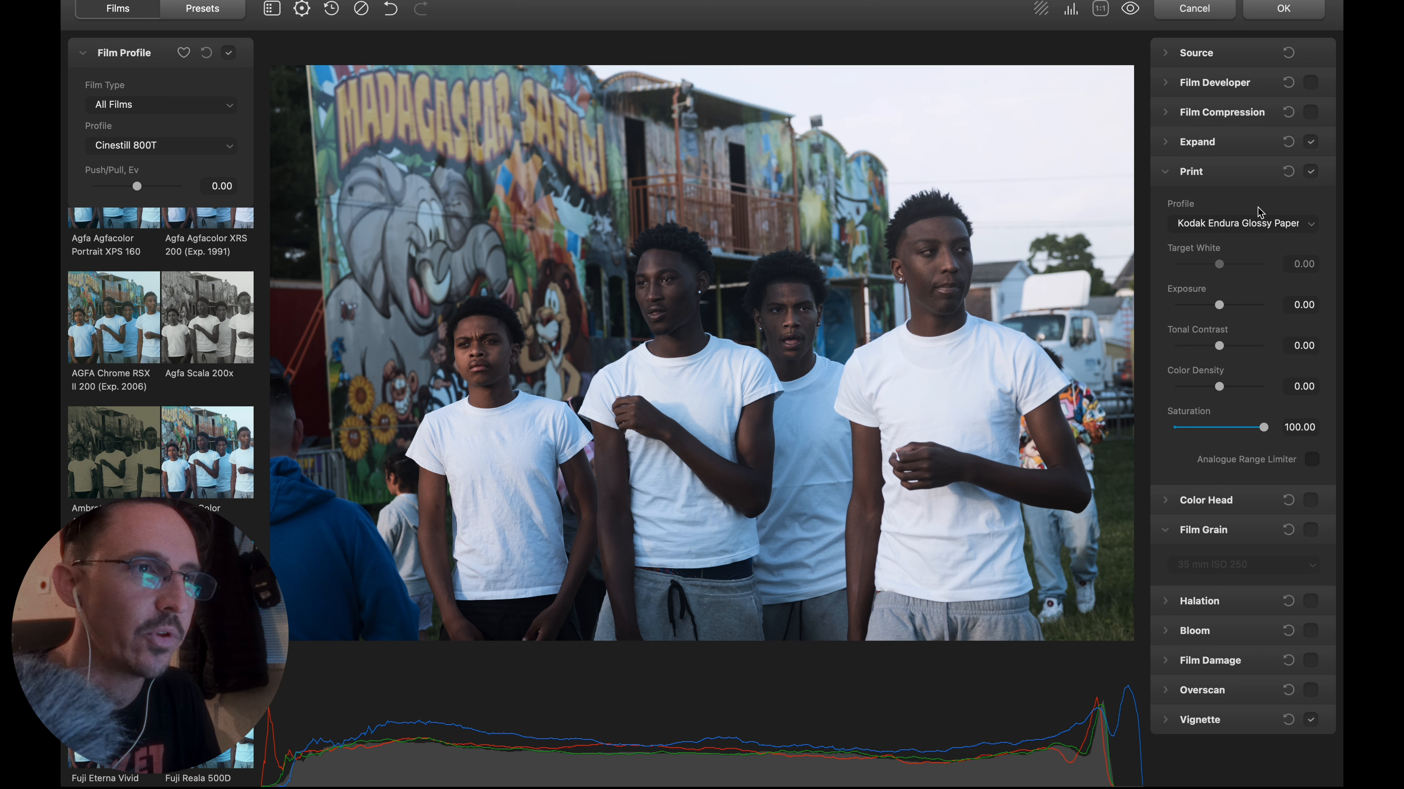
click(1254, 226)
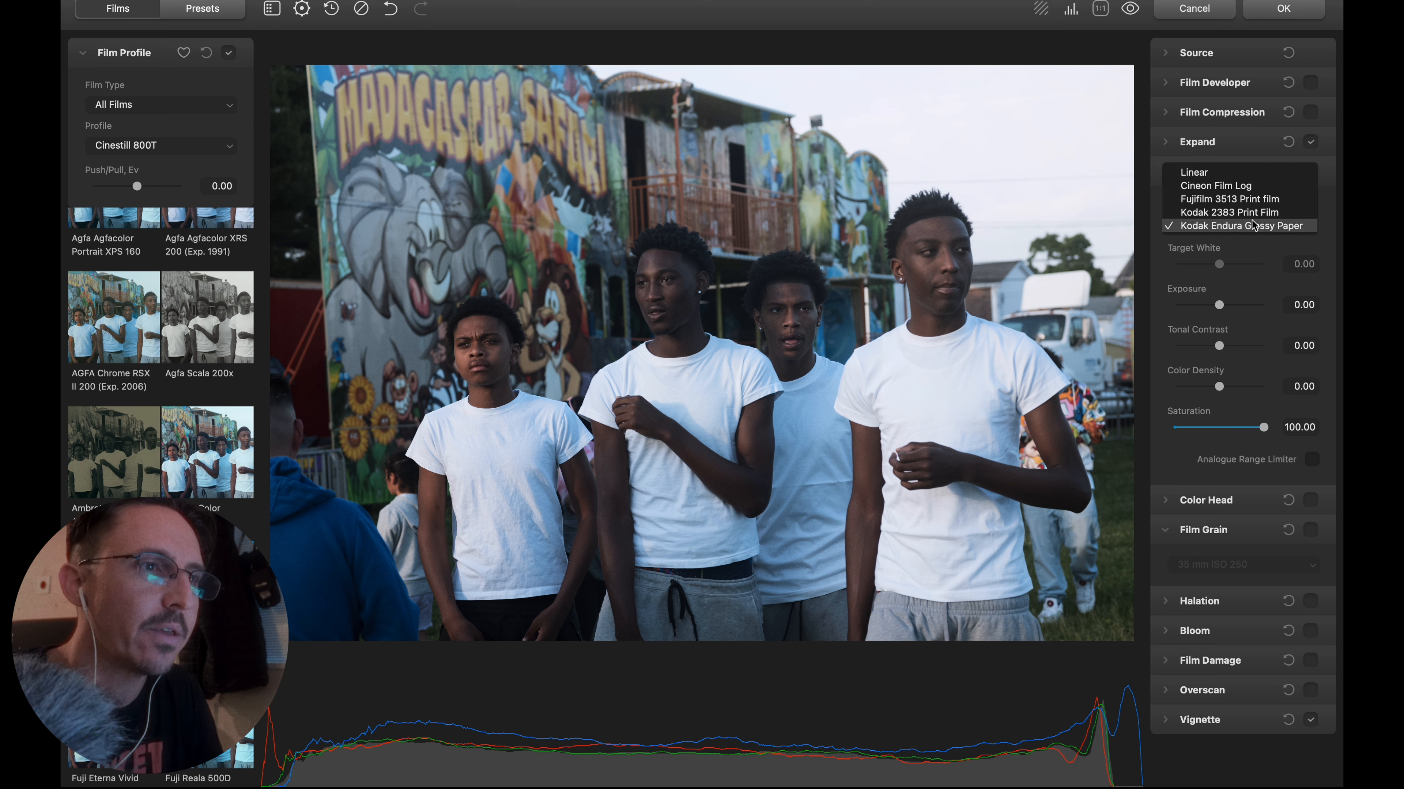
click(1195, 173)
click(1214, 224)
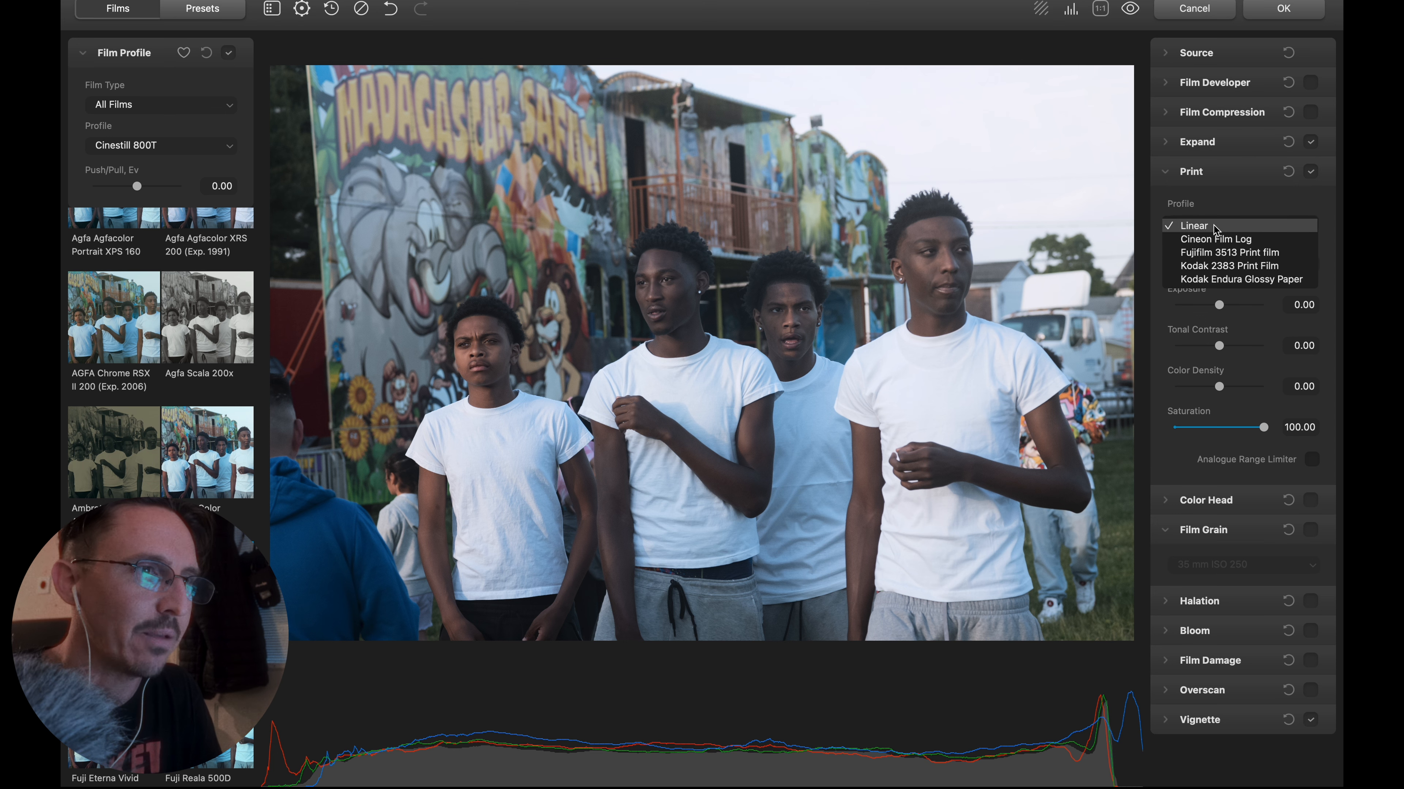
click(1216, 240)
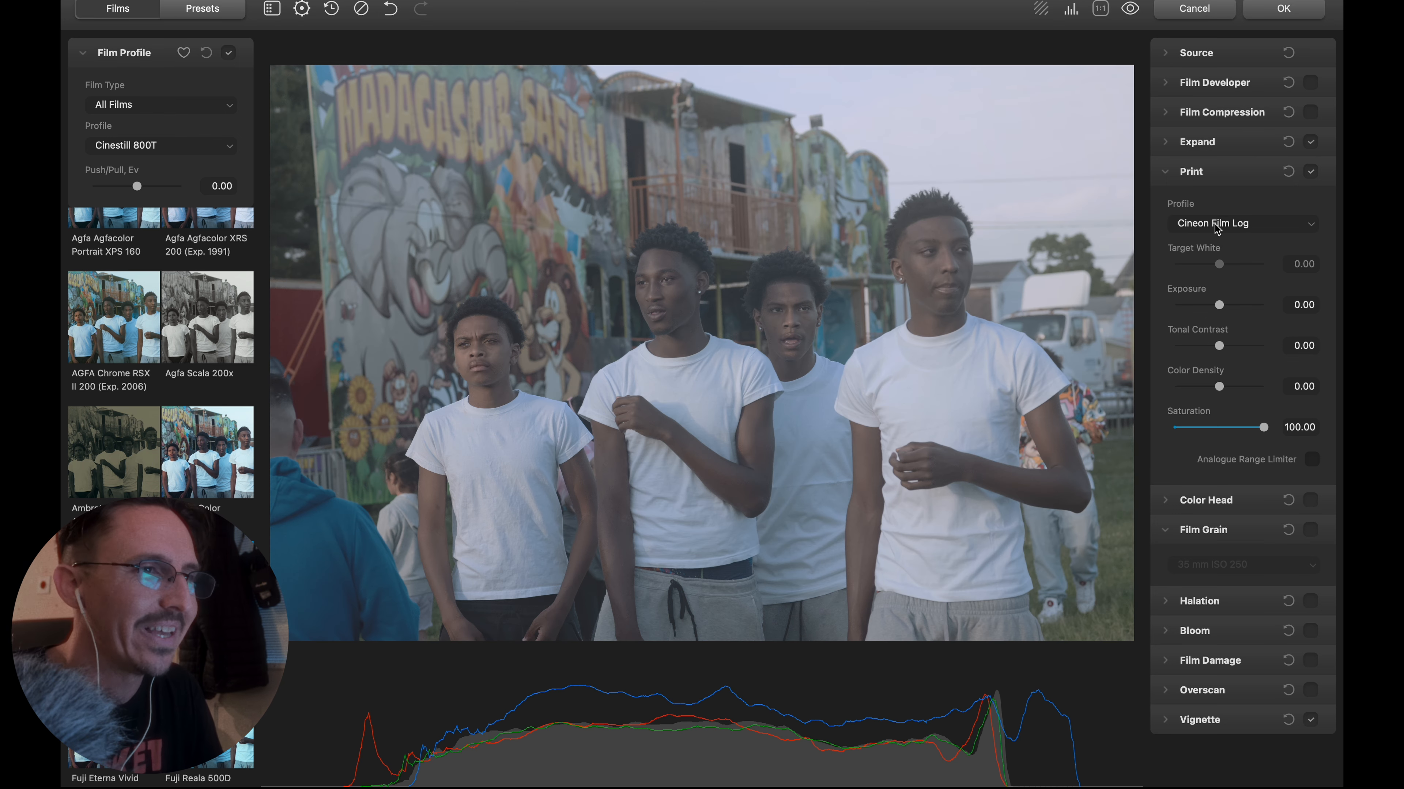
click(1216, 228)
click(1218, 239)
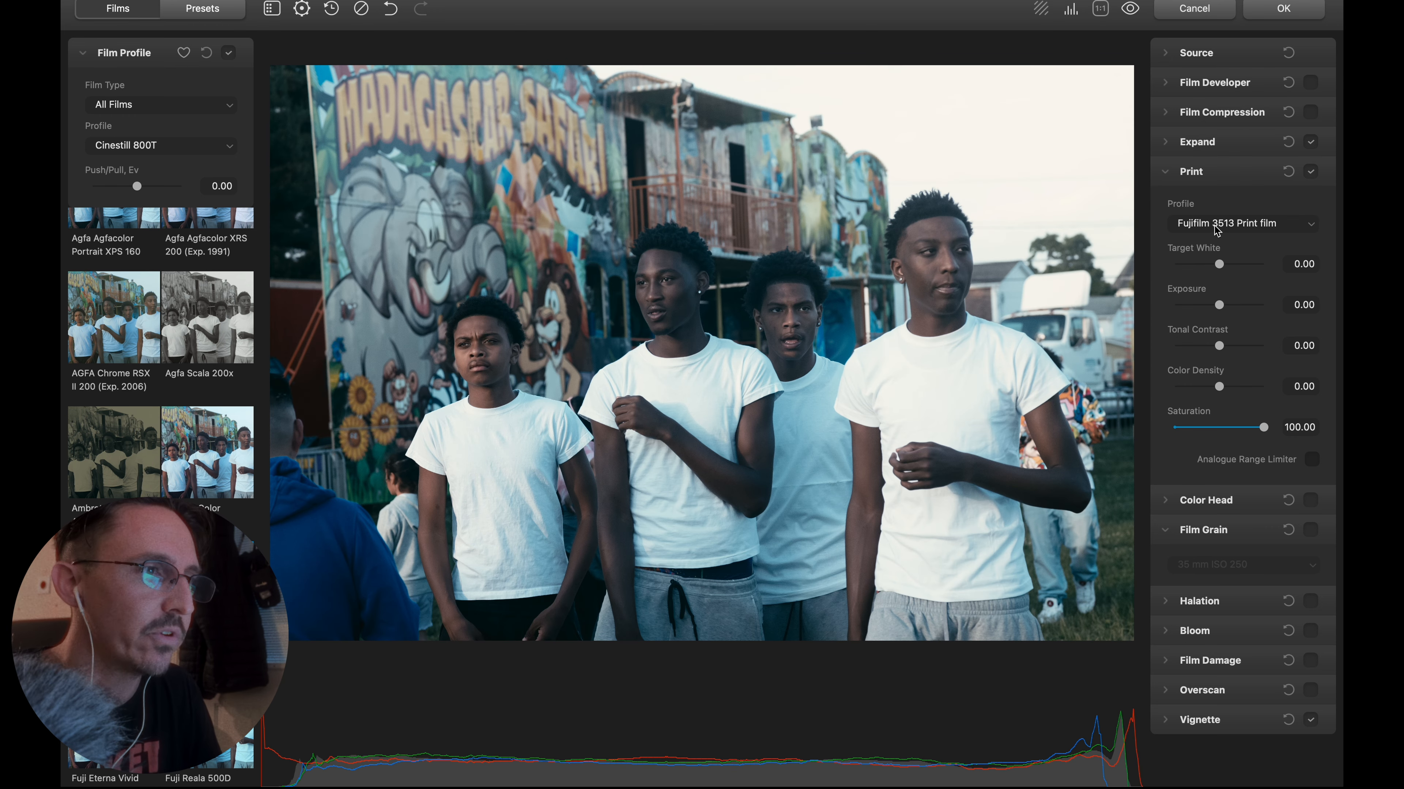
click(1217, 229)
click(1218, 243)
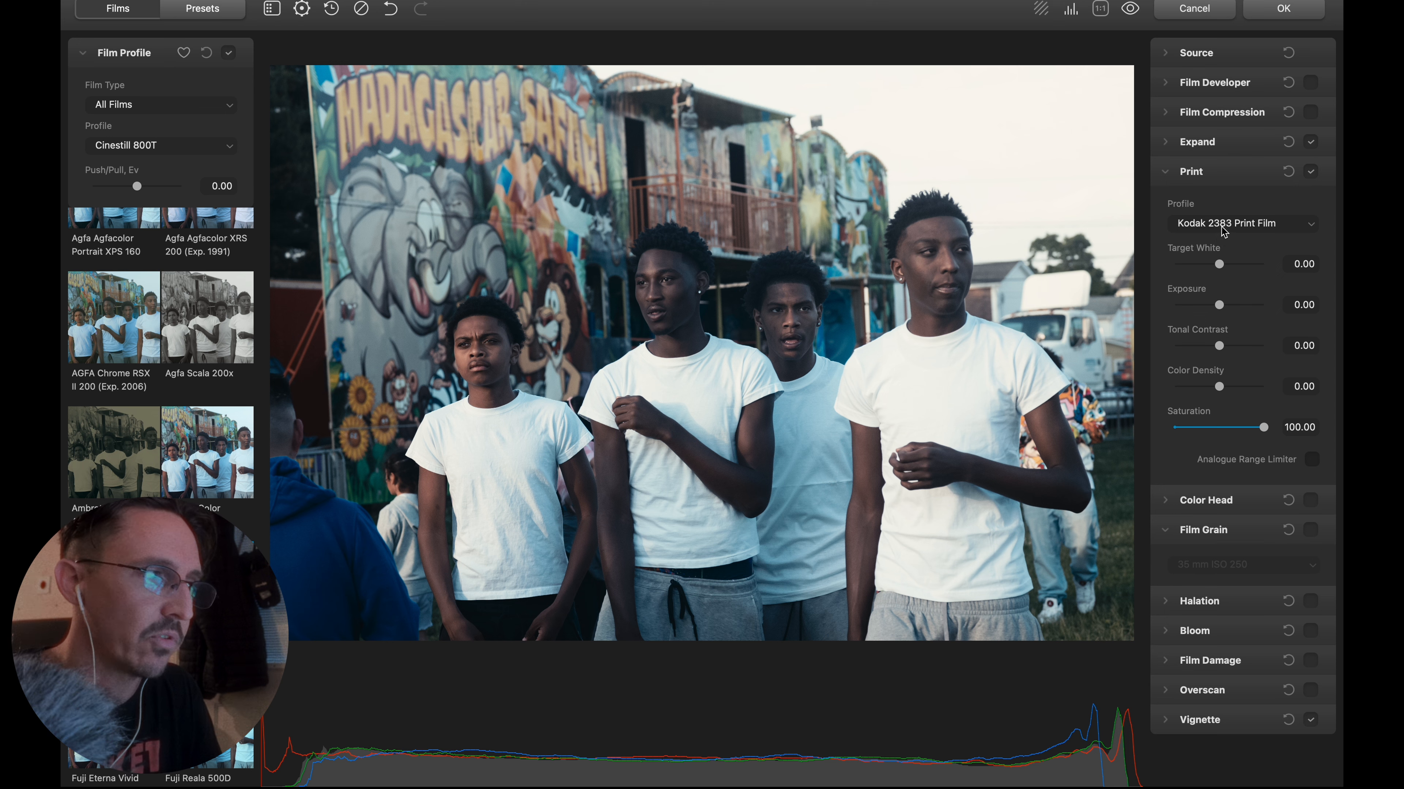
click(1224, 231)
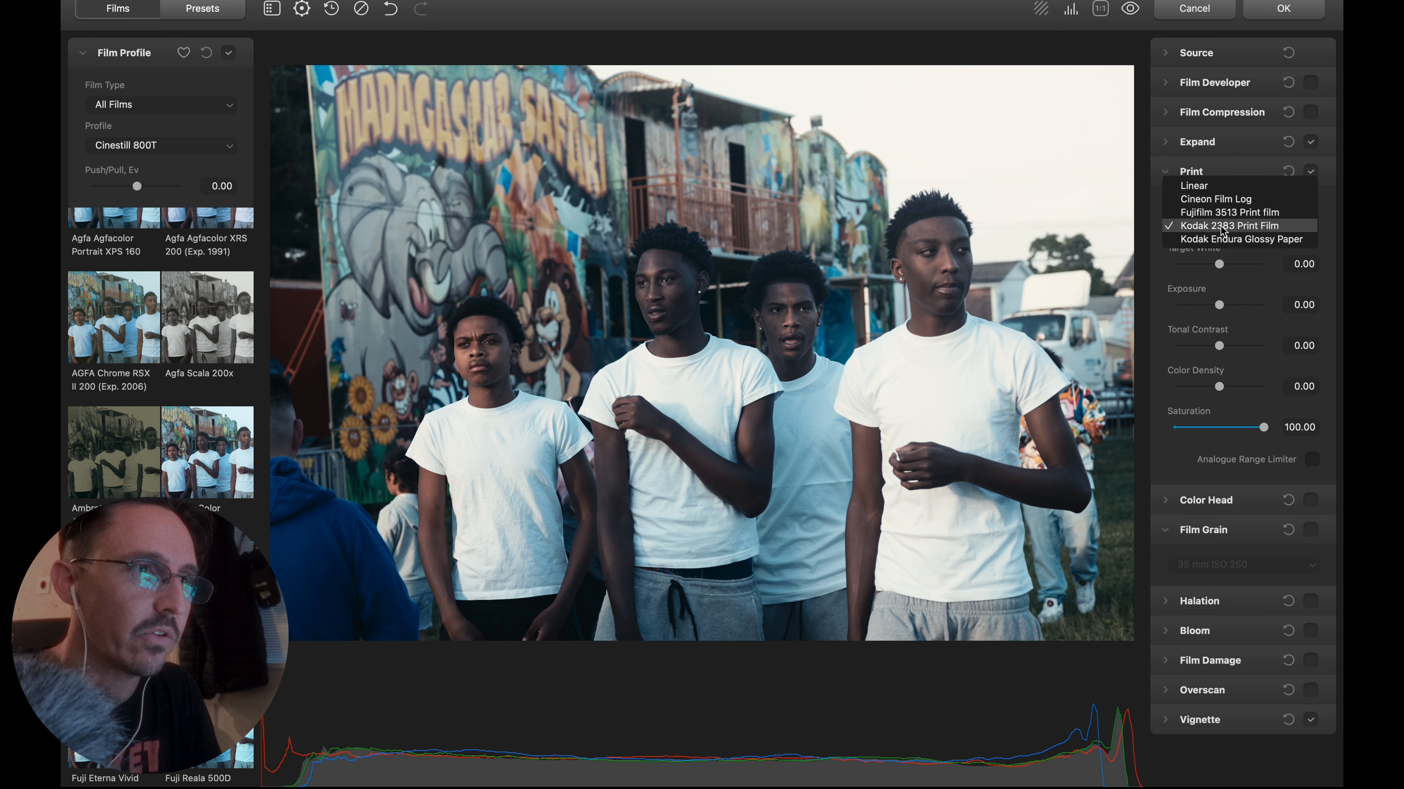
click(1231, 243)
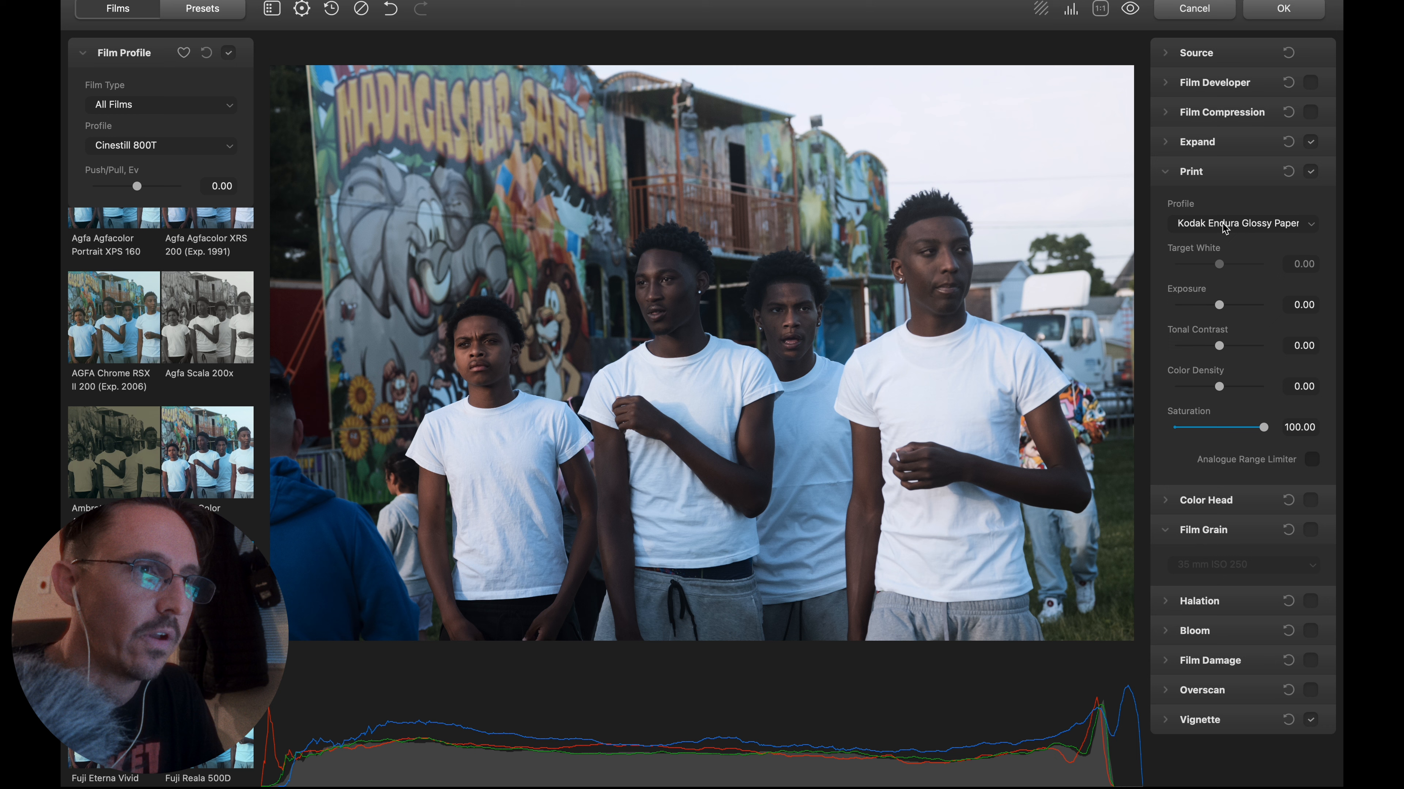
Set the print profile to Kodak 2383 Print Film with target white -0.15, exposure -0.03, tonal contrast -2.29 and color density 43.70.
click(1224, 227)
click(1213, 214)
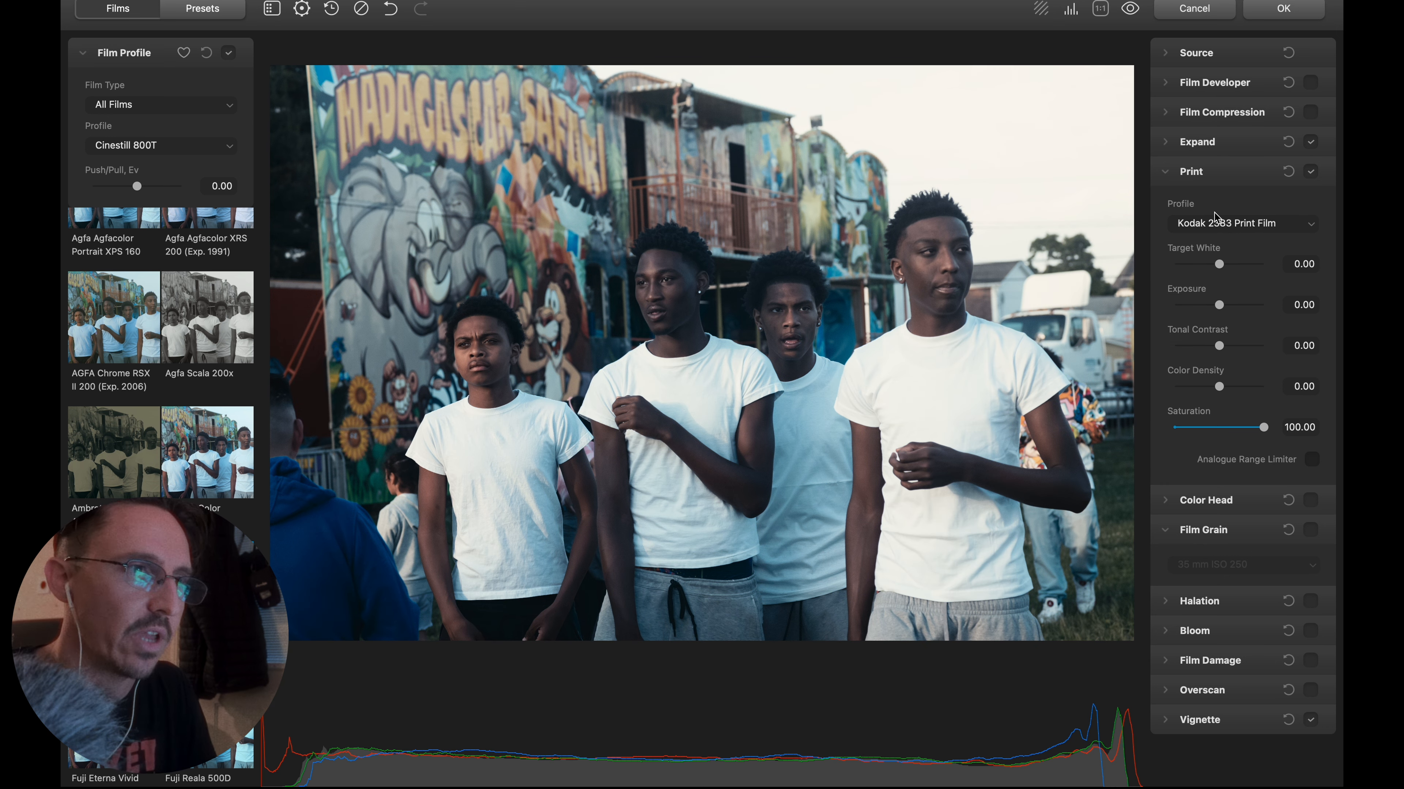
drag(1223, 265, 1240, 390)
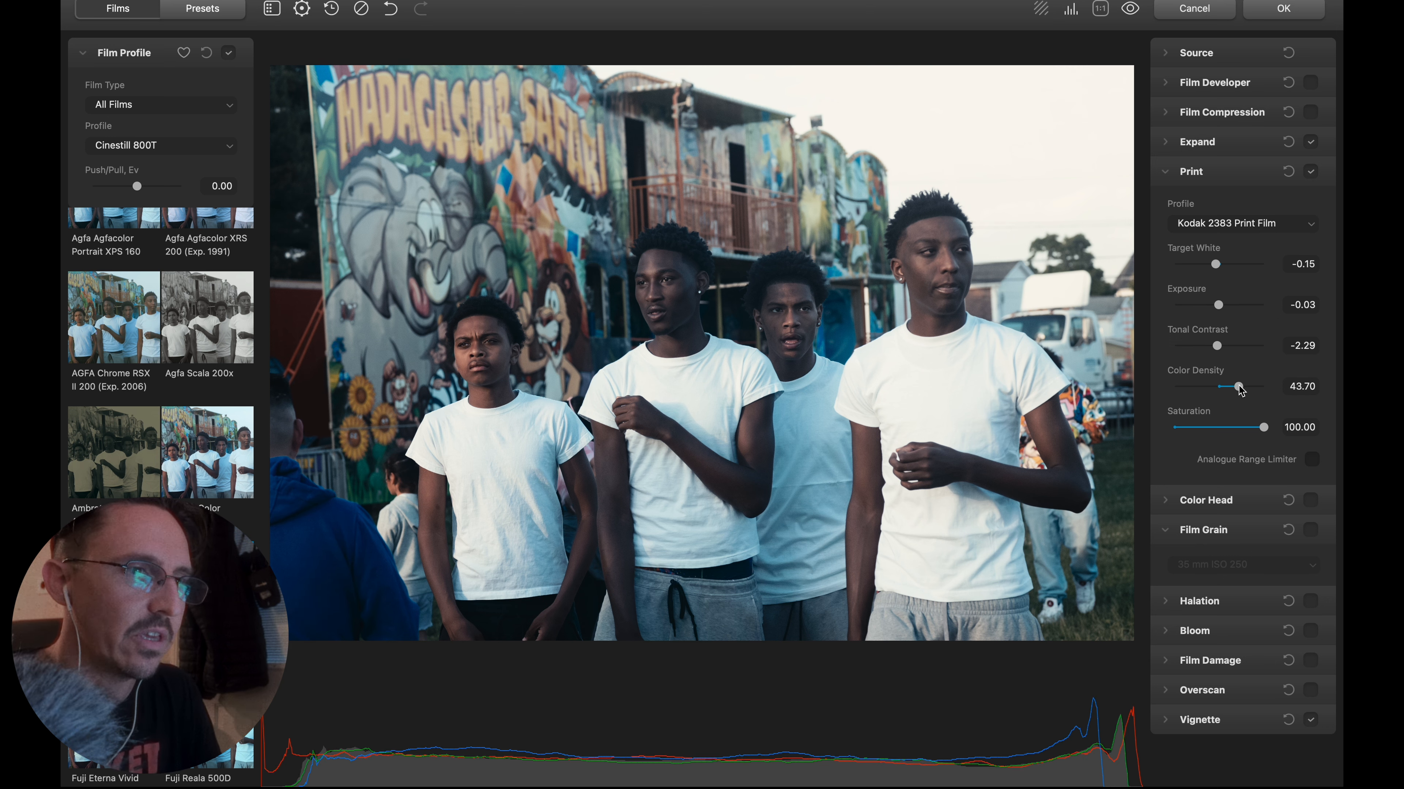
click(1188, 172)
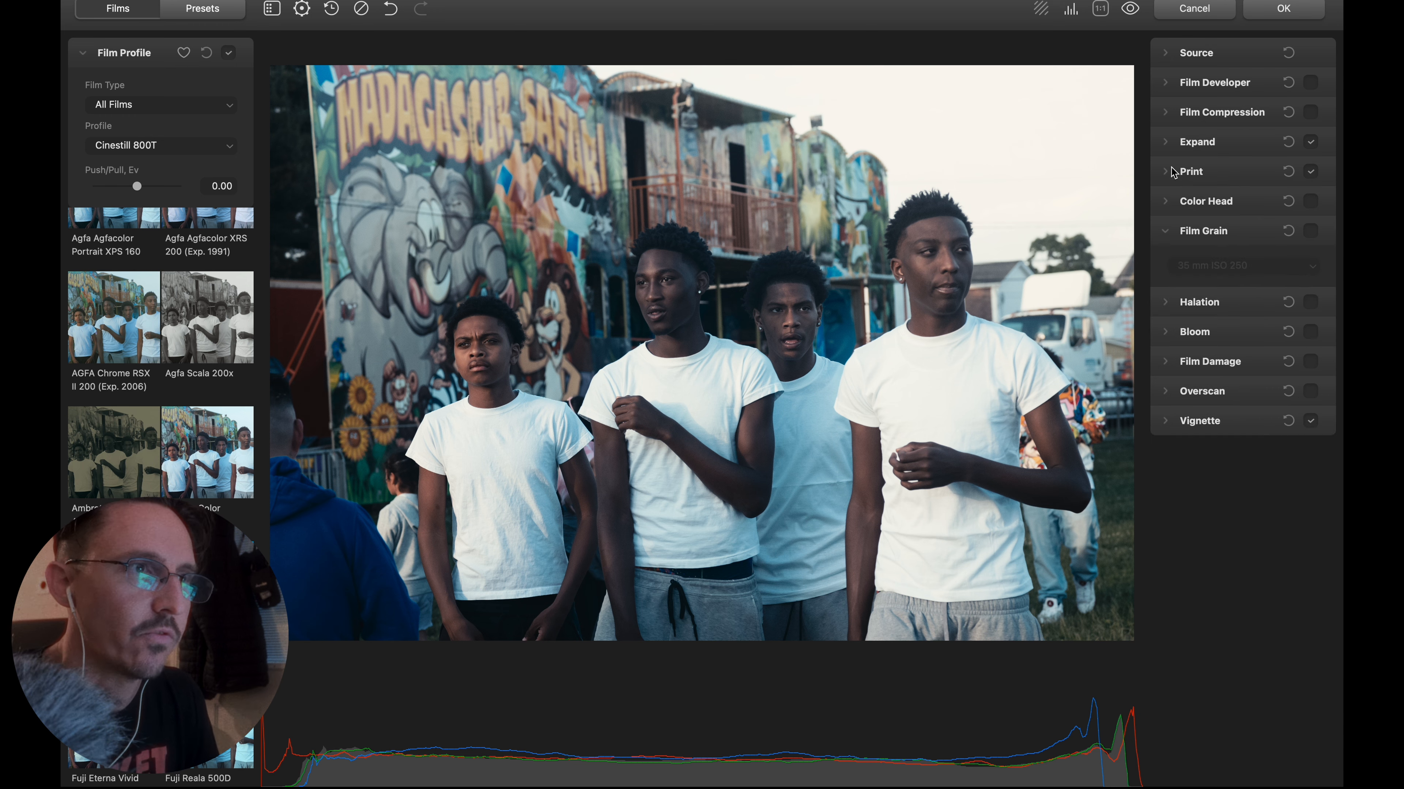
Enable Film Developer with contrast boost 13.80 and gamma correction 21.35, trying a higher color boost and resetting it to 0.00.
click(1166, 82)
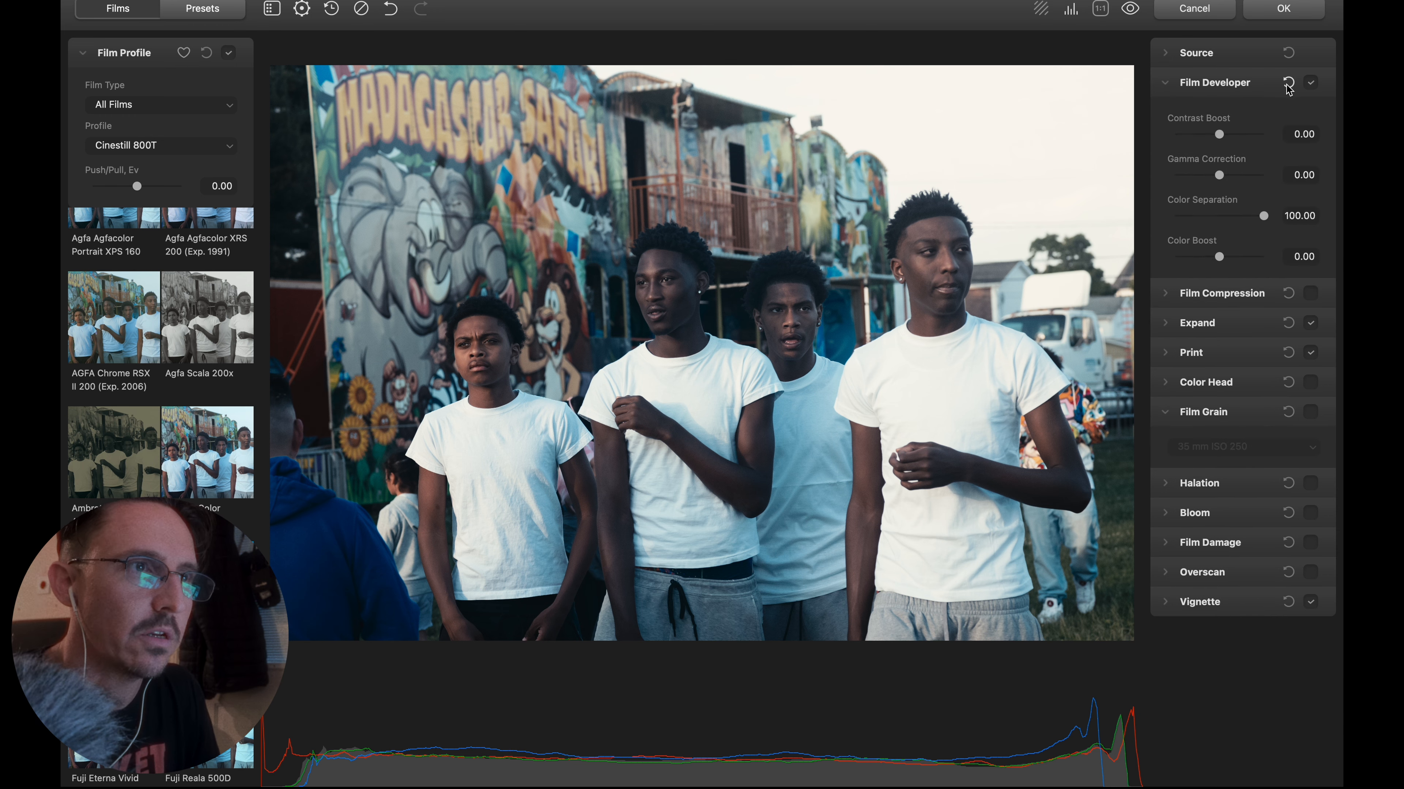
drag(1219, 134, 1228, 138)
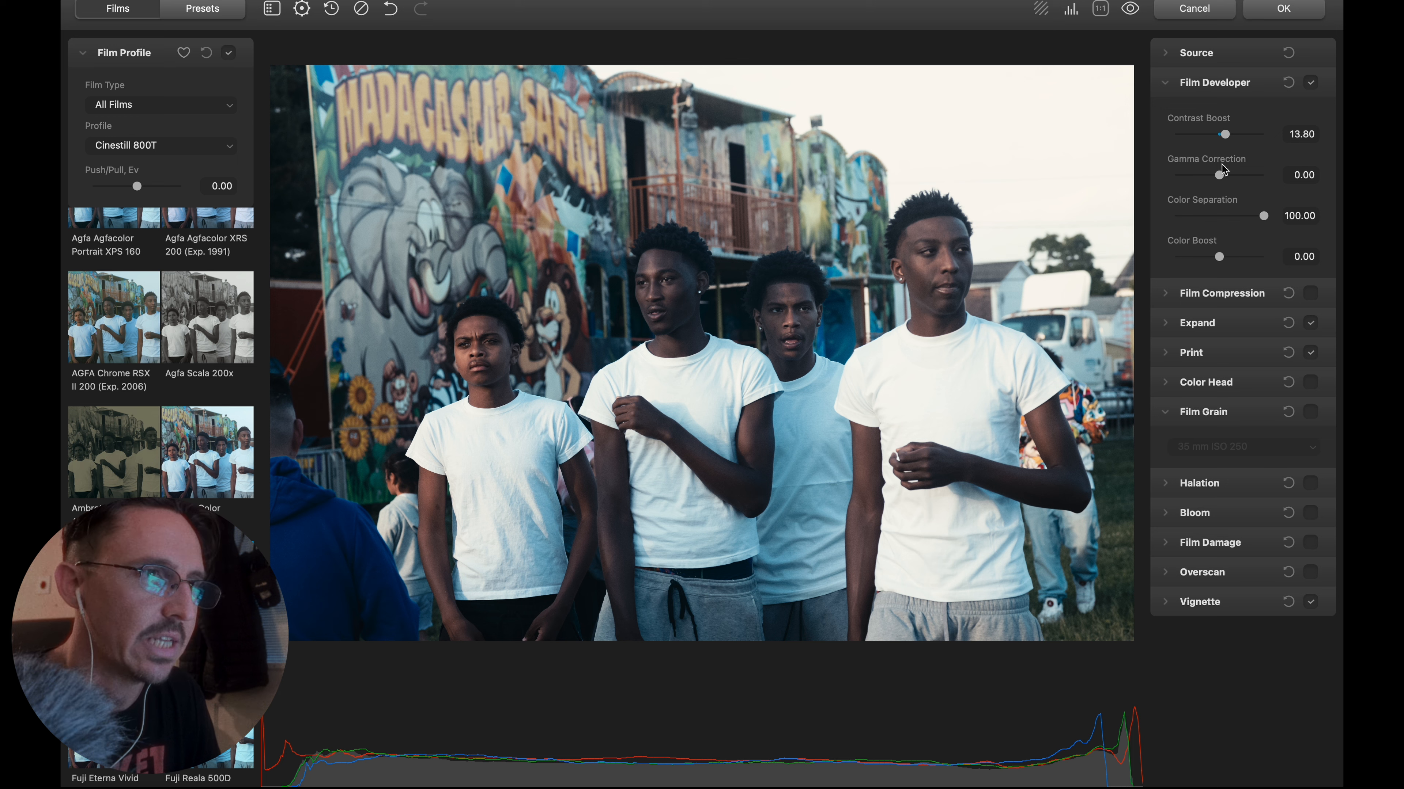
drag(1219, 175, 1237, 176)
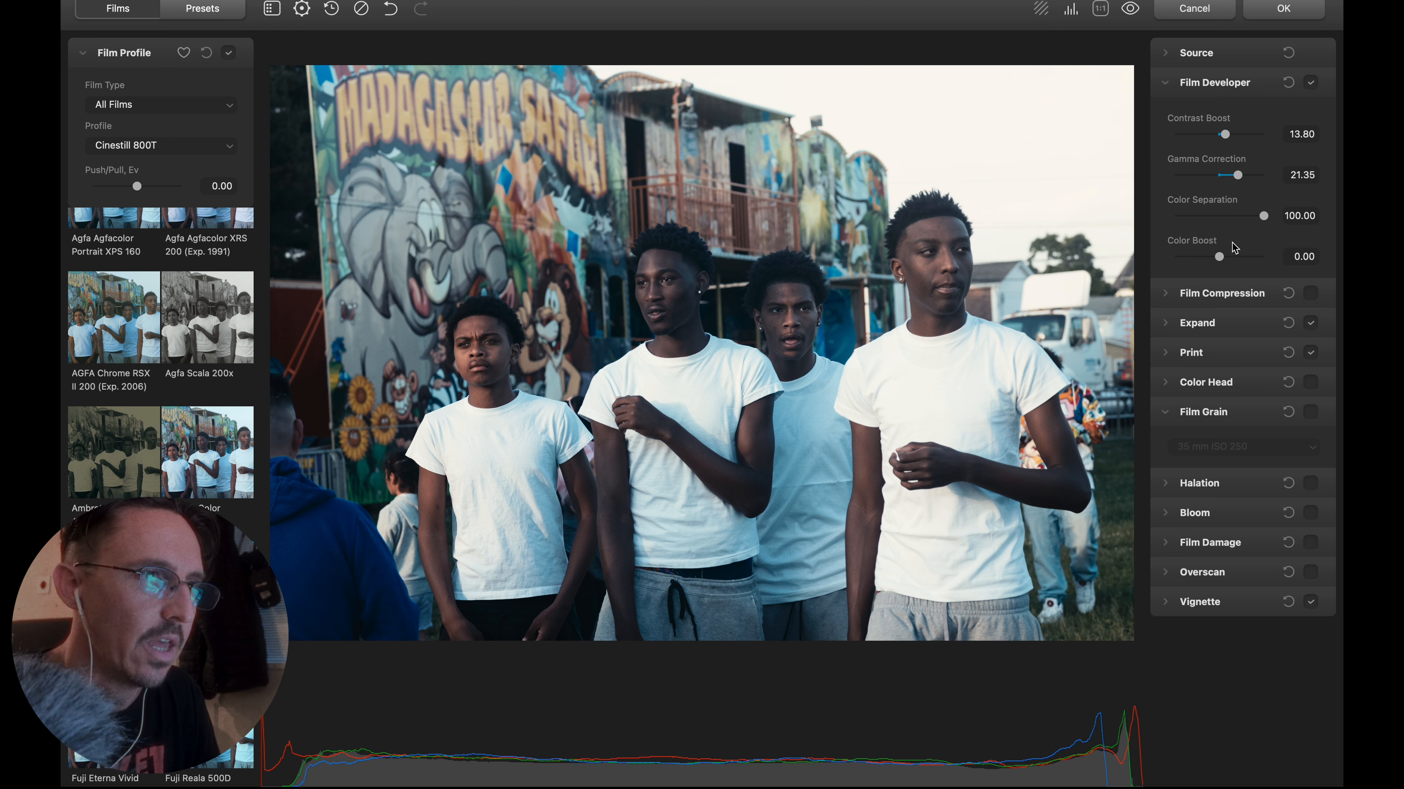
drag(1220, 256, 1239, 257)
double_click(1238, 258)
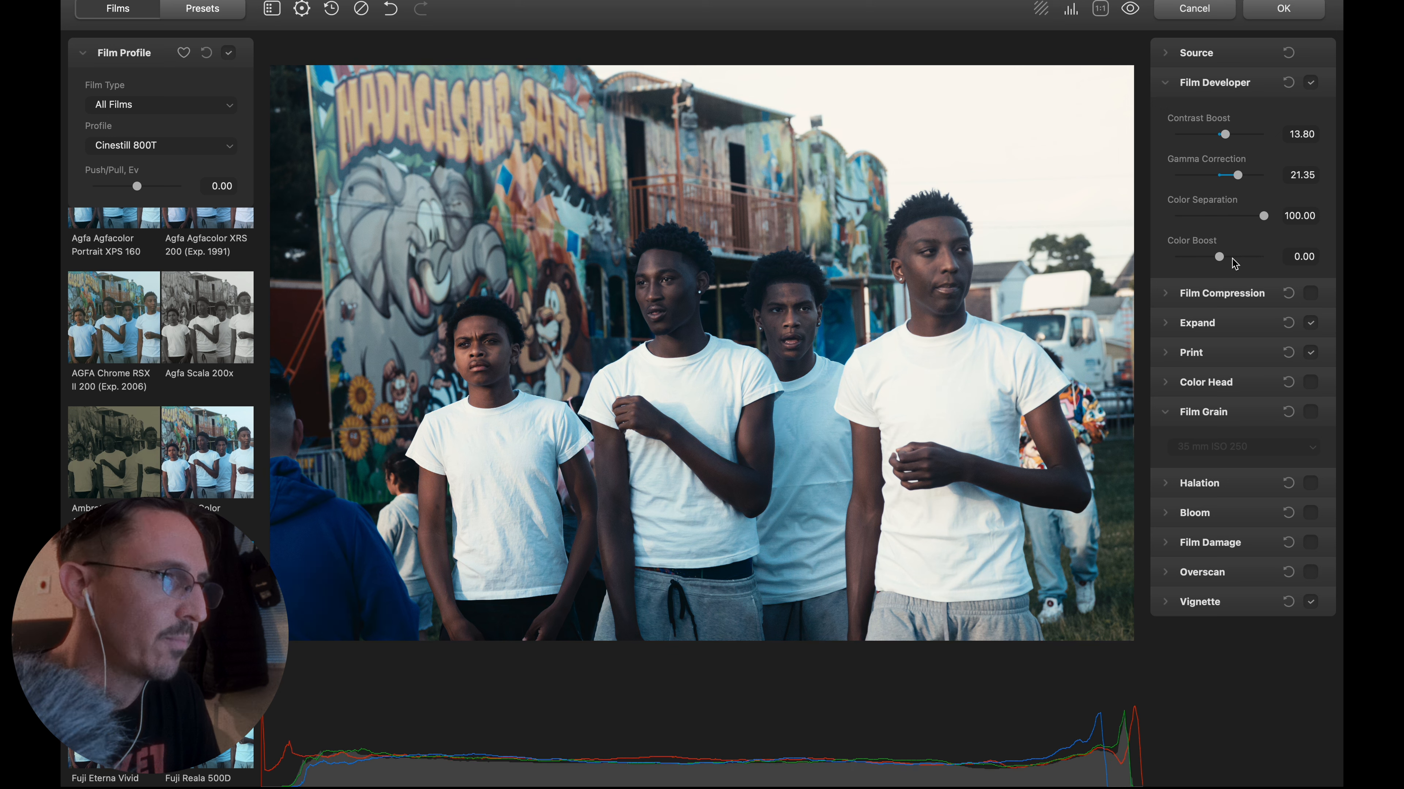
click(1171, 85)
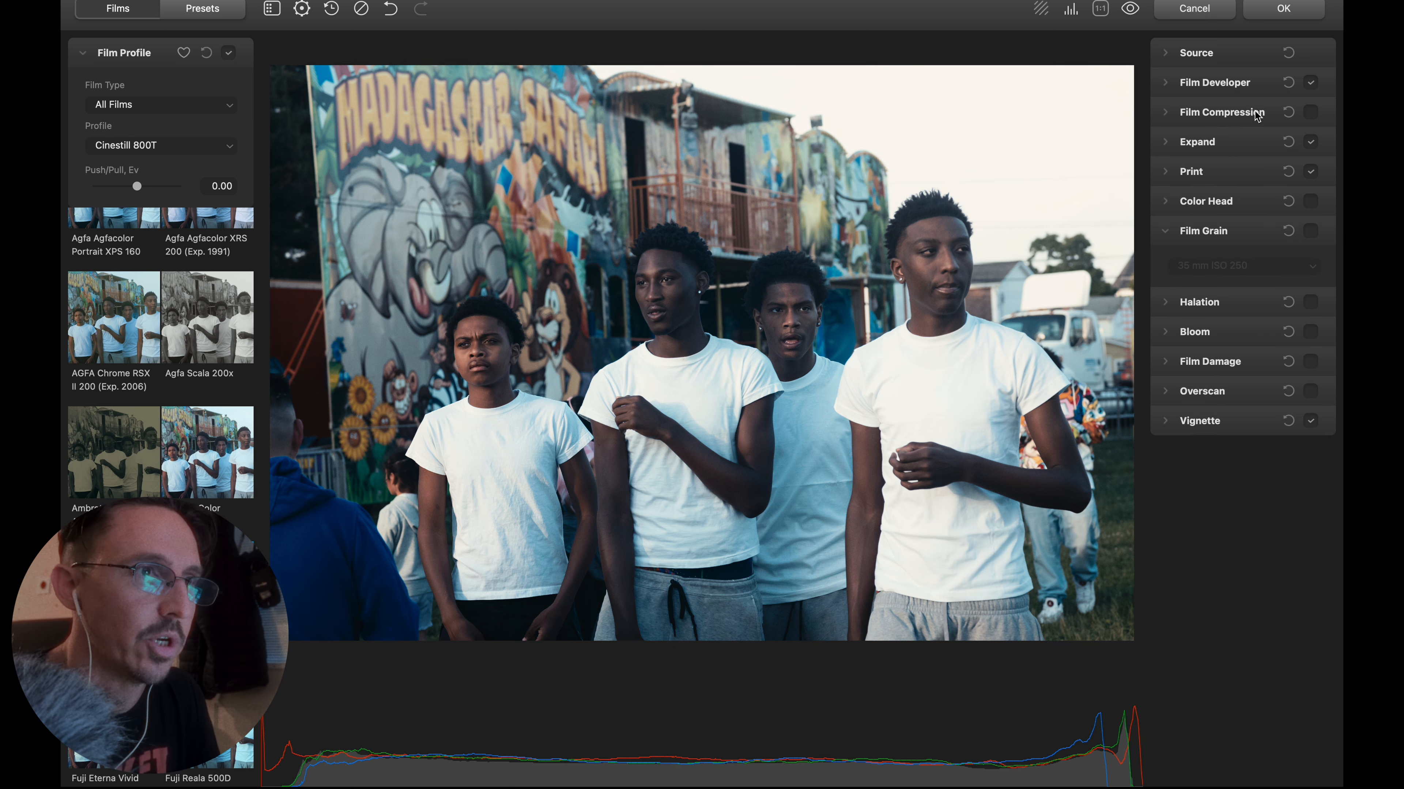
Enable Film Compression with impact 57.30, white point 106.98 and tonal range 31.75, trying a color density of 63.05.
click(1311, 113)
click(1167, 117)
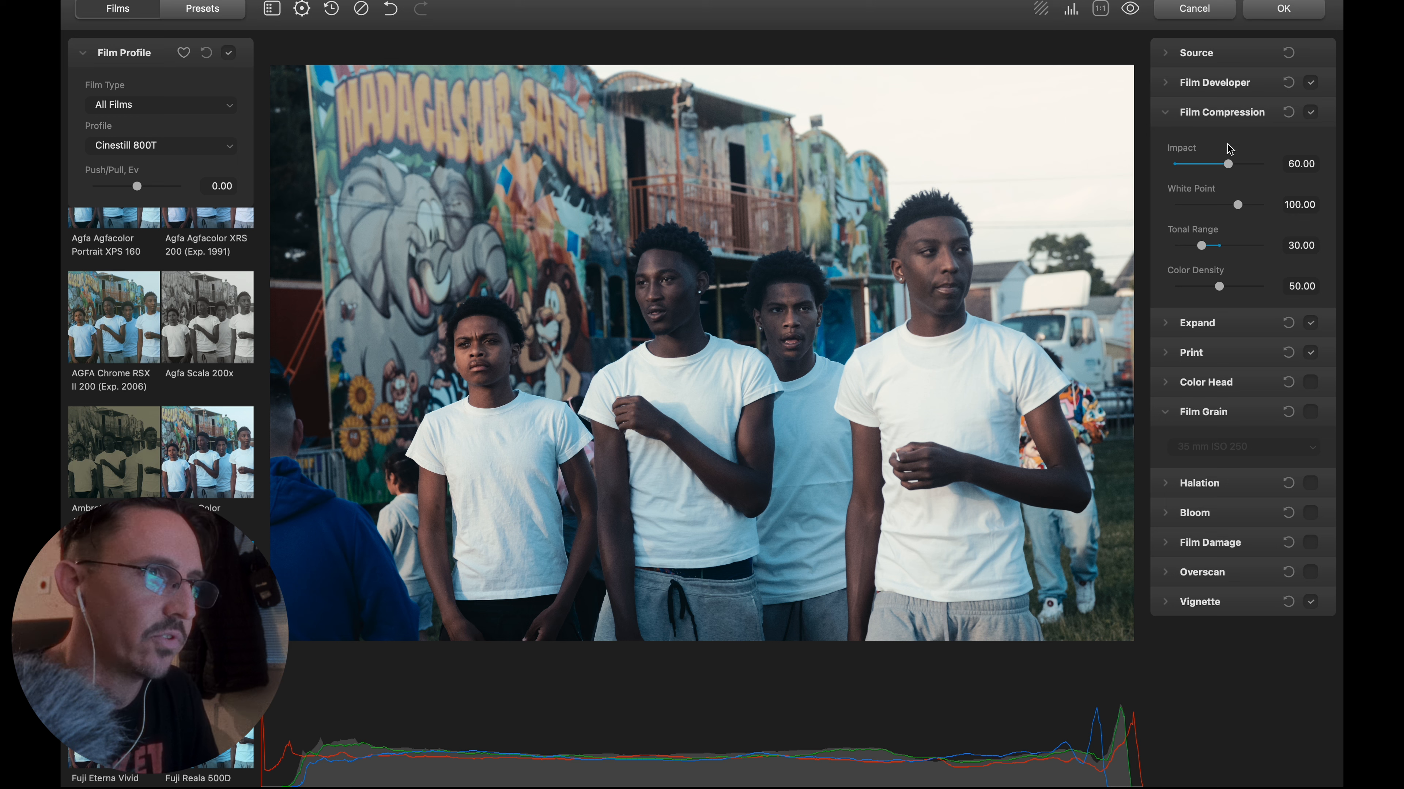
drag(1228, 168, 1232, 292)
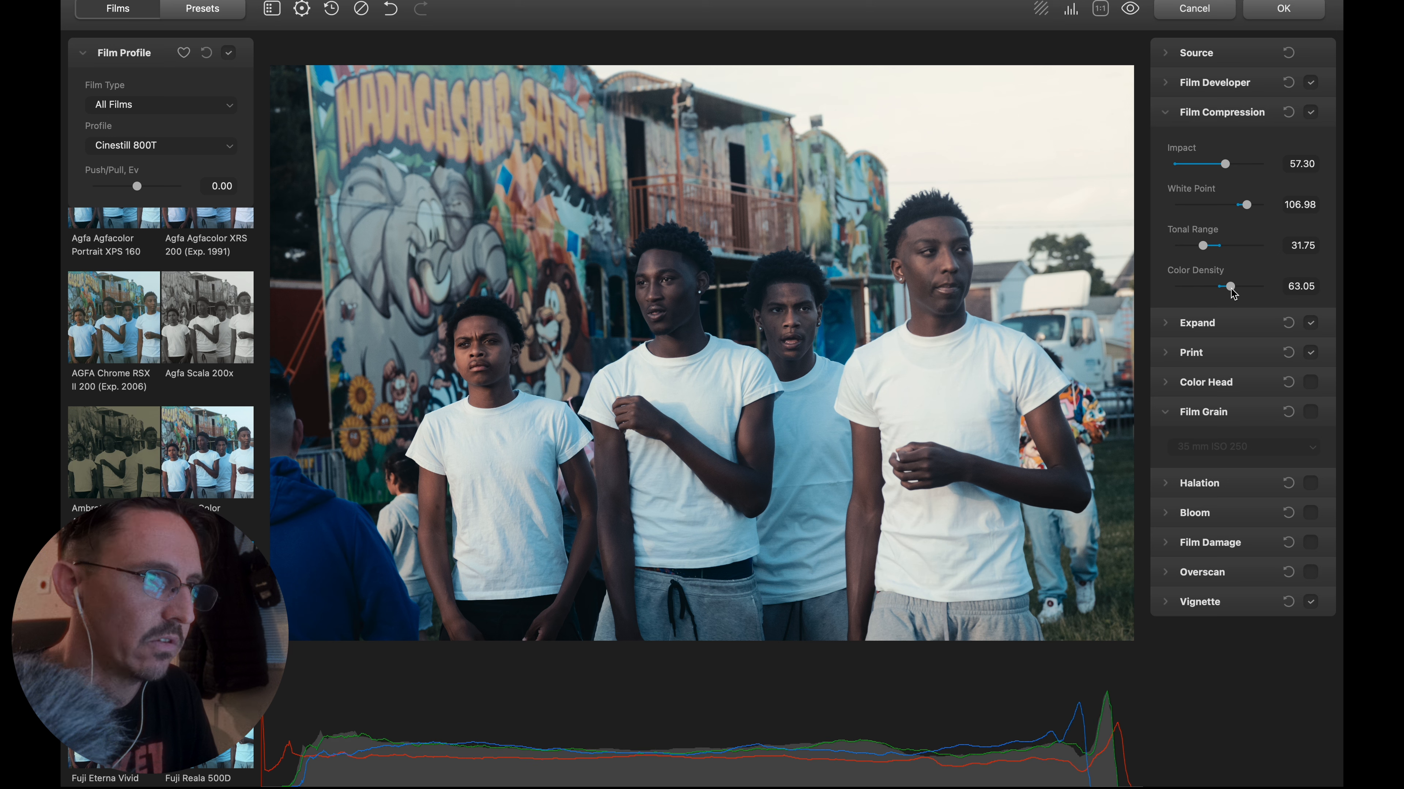
double_click(1233, 293)
click(1176, 115)
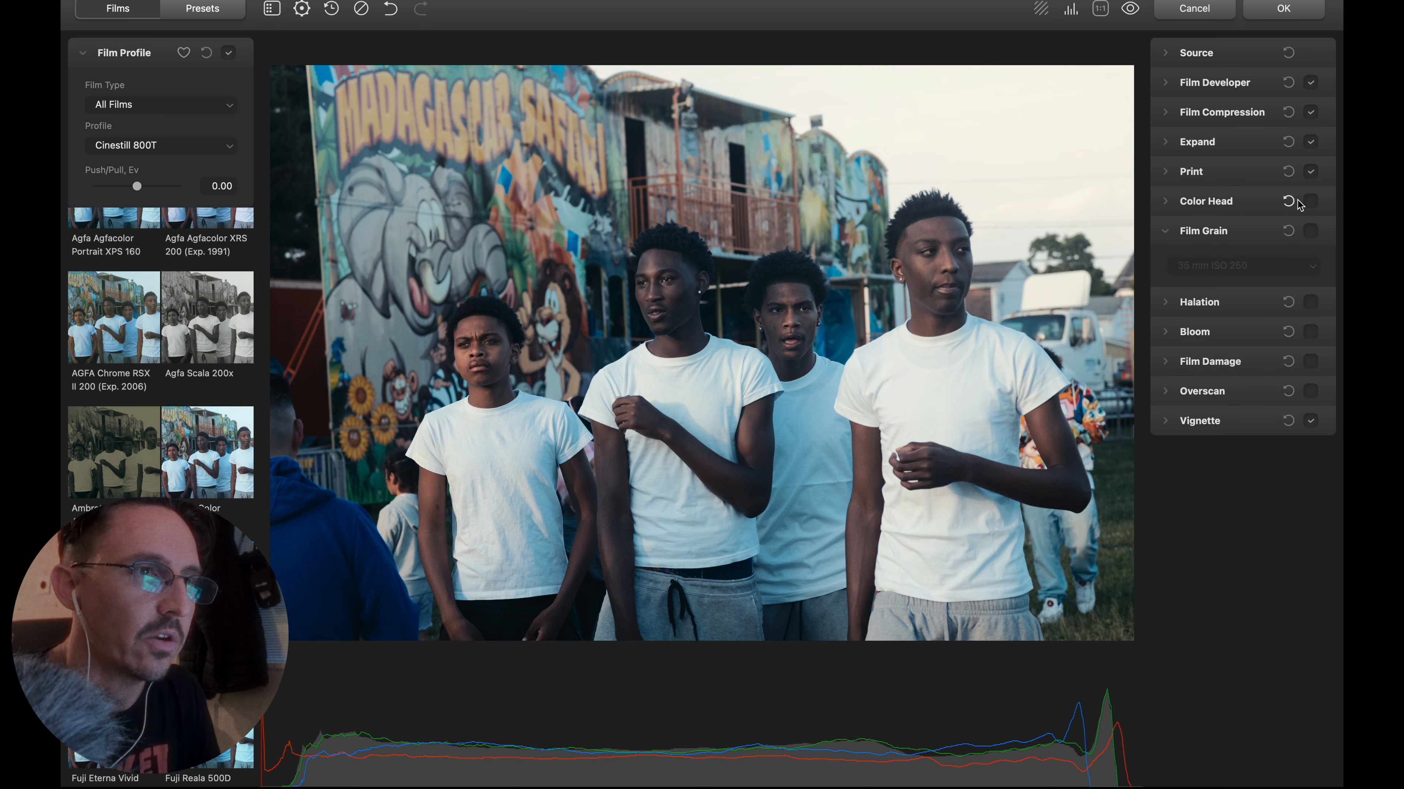
Enable Color Head with yellow-blue -6.35, magenta-green -2.24, cyan-red 1.06, shadows tone 12.00, midtones tone 11.71 and highlights tone 1.28.
click(1311, 203)
click(1176, 206)
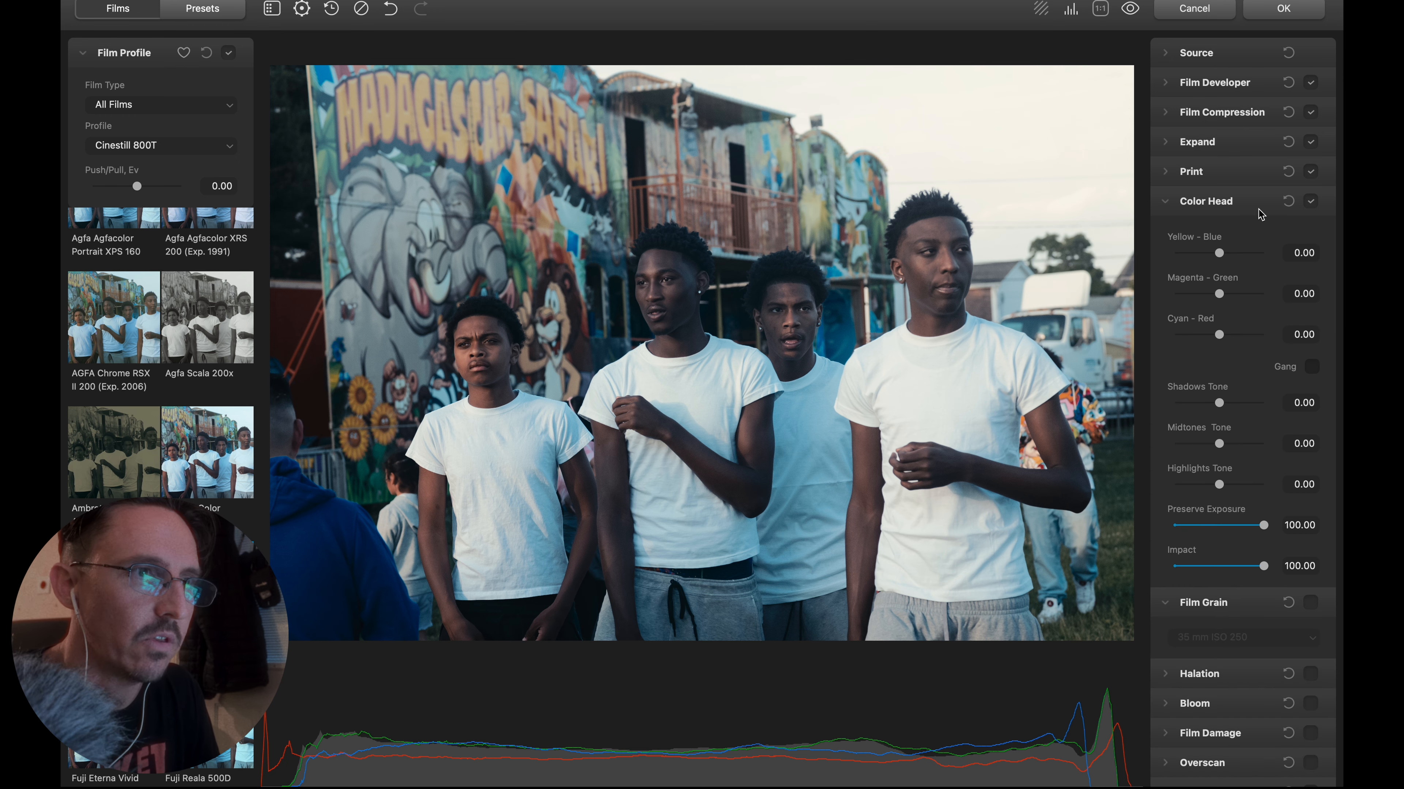
drag(1225, 253, 1218, 298)
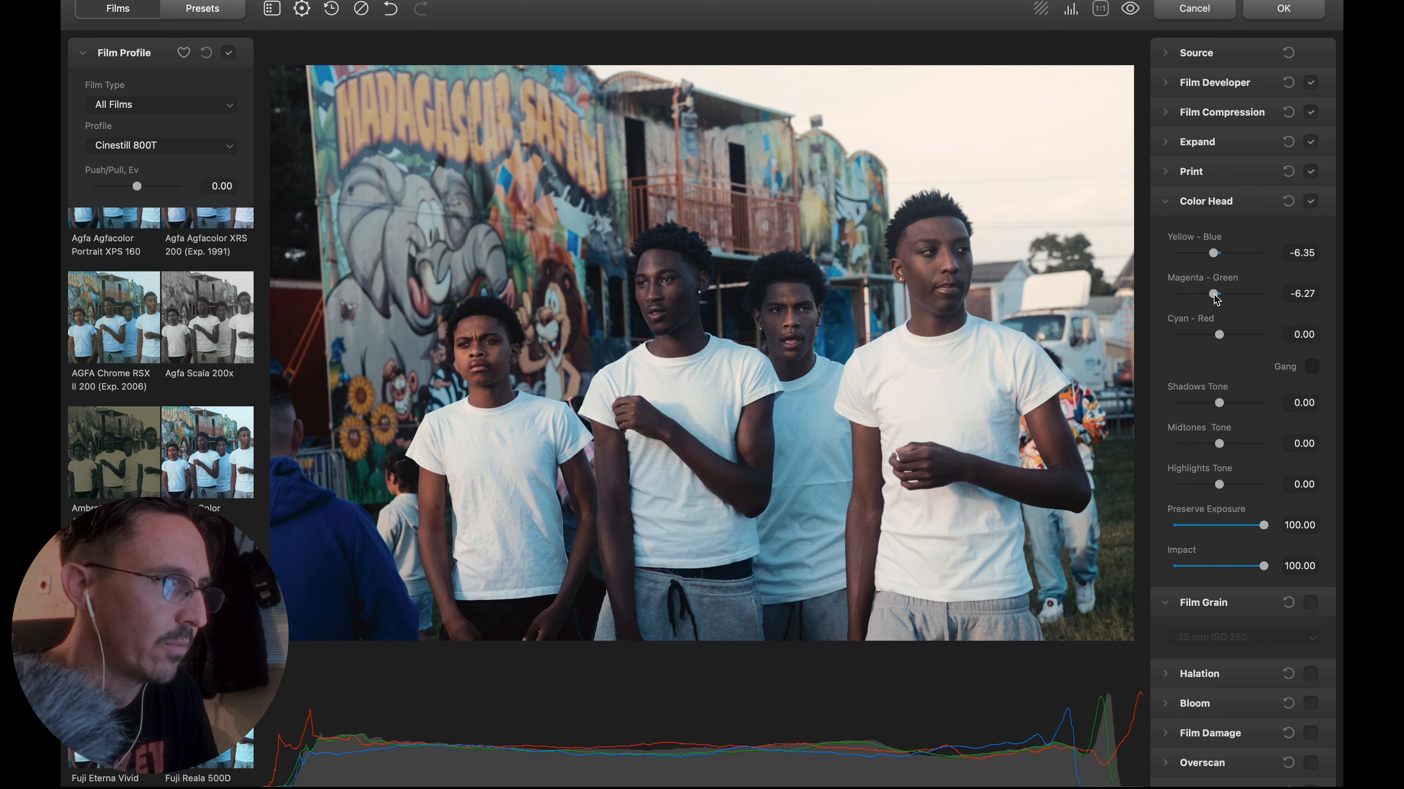
drag(1220, 298, 1220, 333)
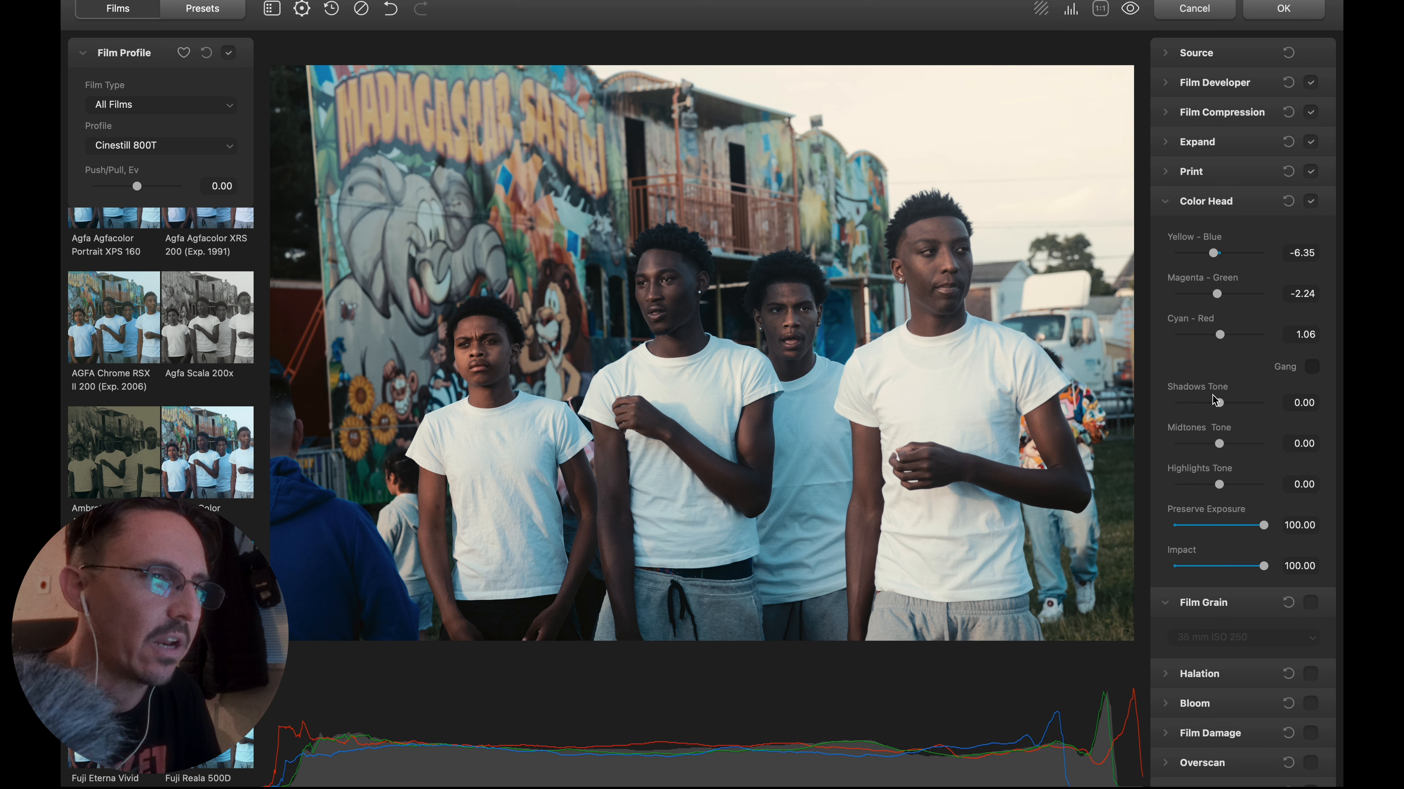
drag(1219, 403, 1223, 495)
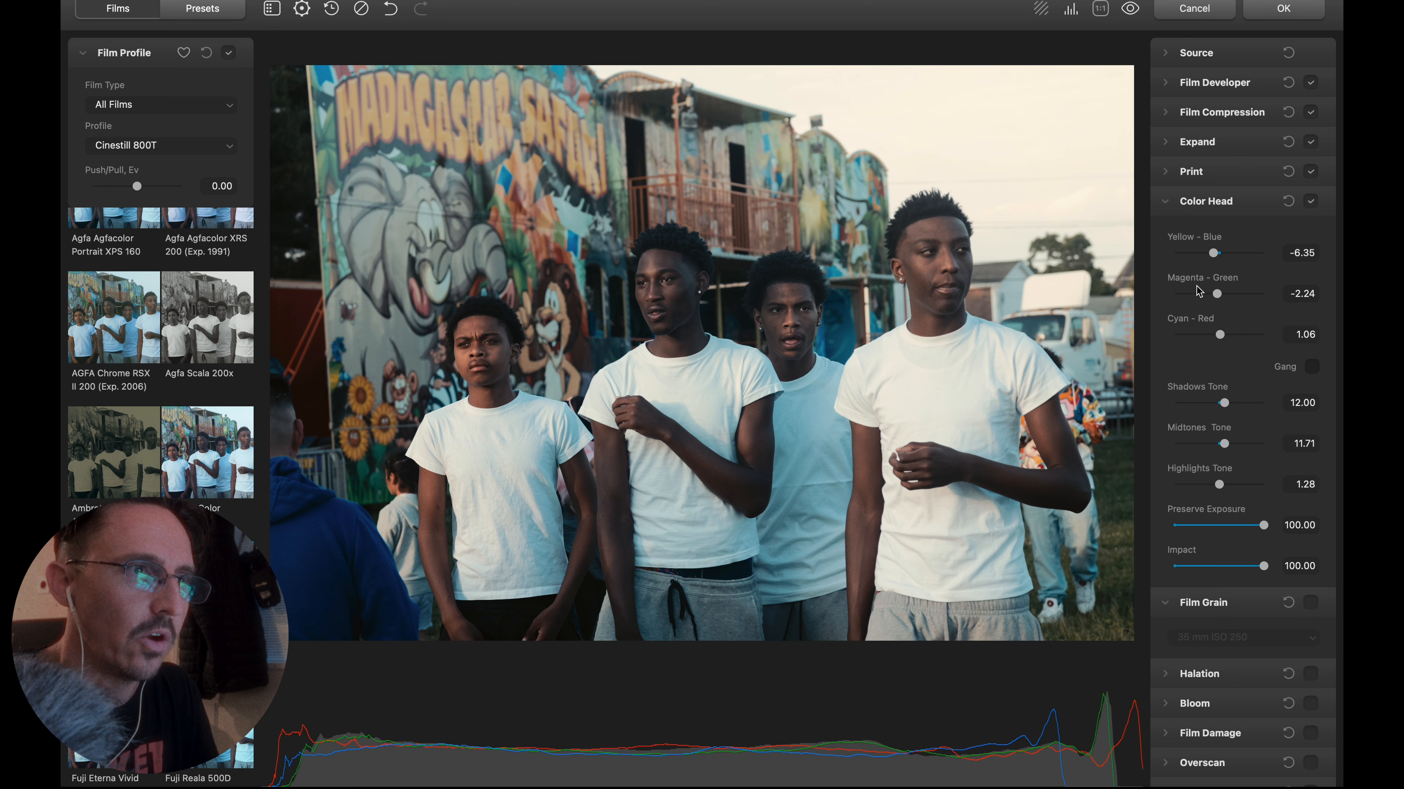
click(1172, 207)
Enable Film Grain on the photo and set its grain type to 35 mm ISO 500.
click(1311, 231)
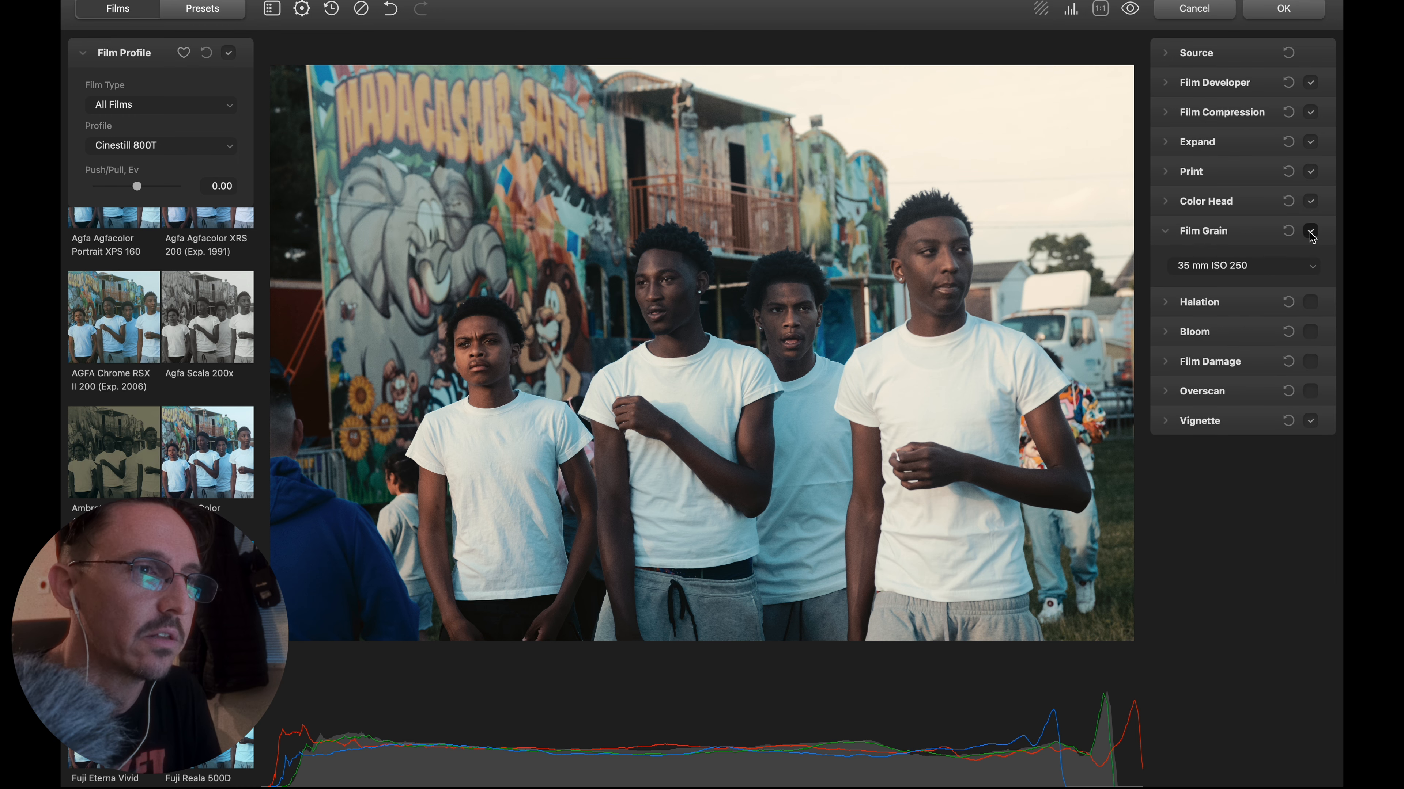
click(1241, 269)
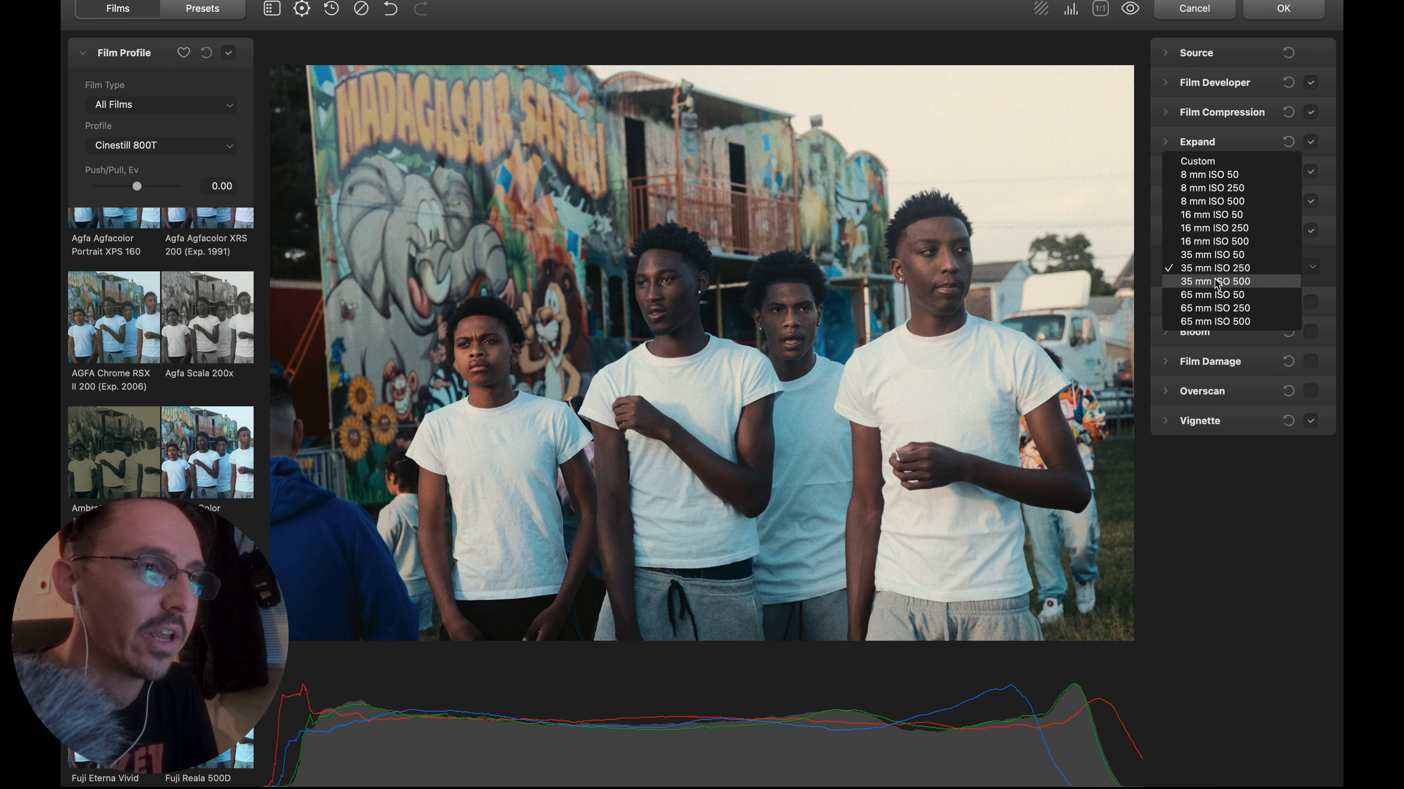
click(1216, 282)
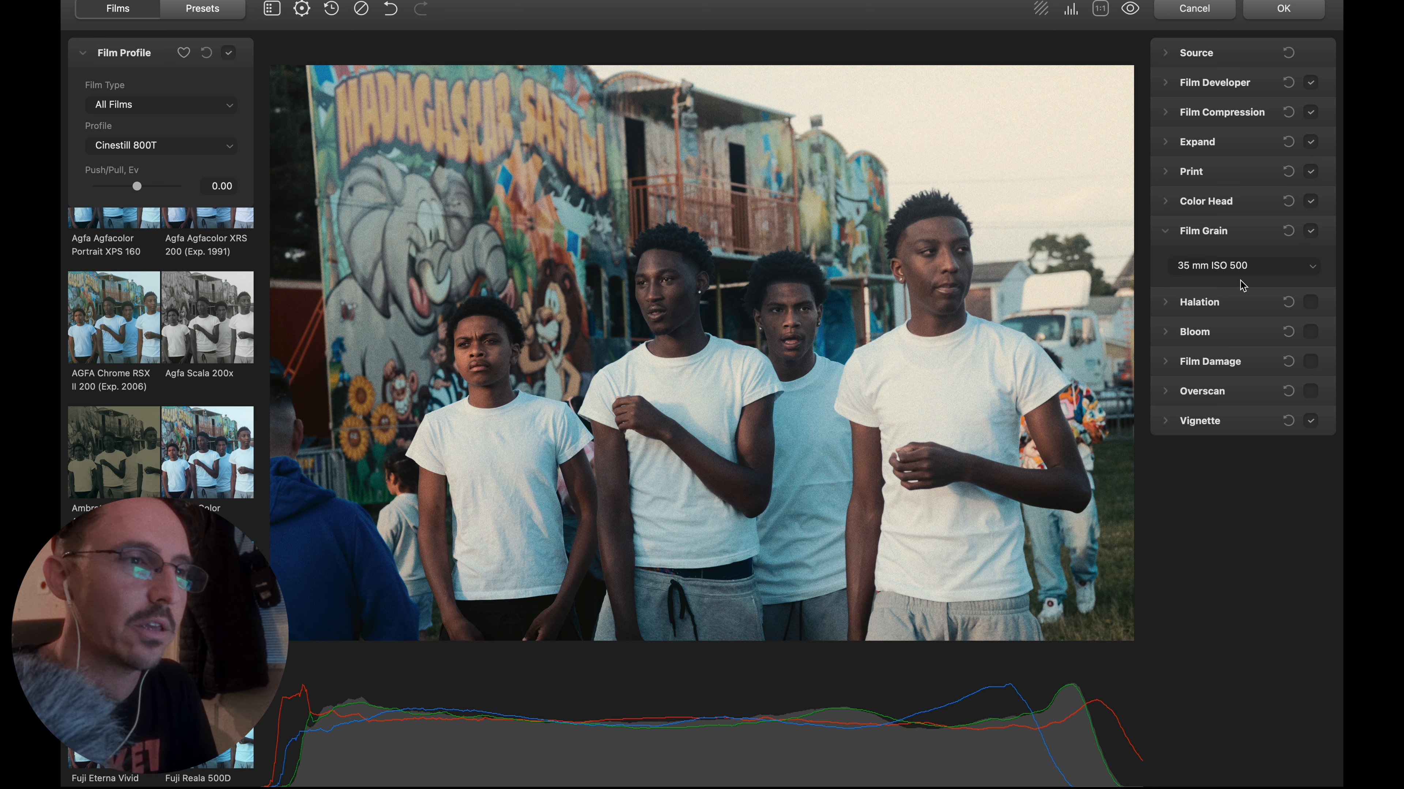
click(1167, 231)
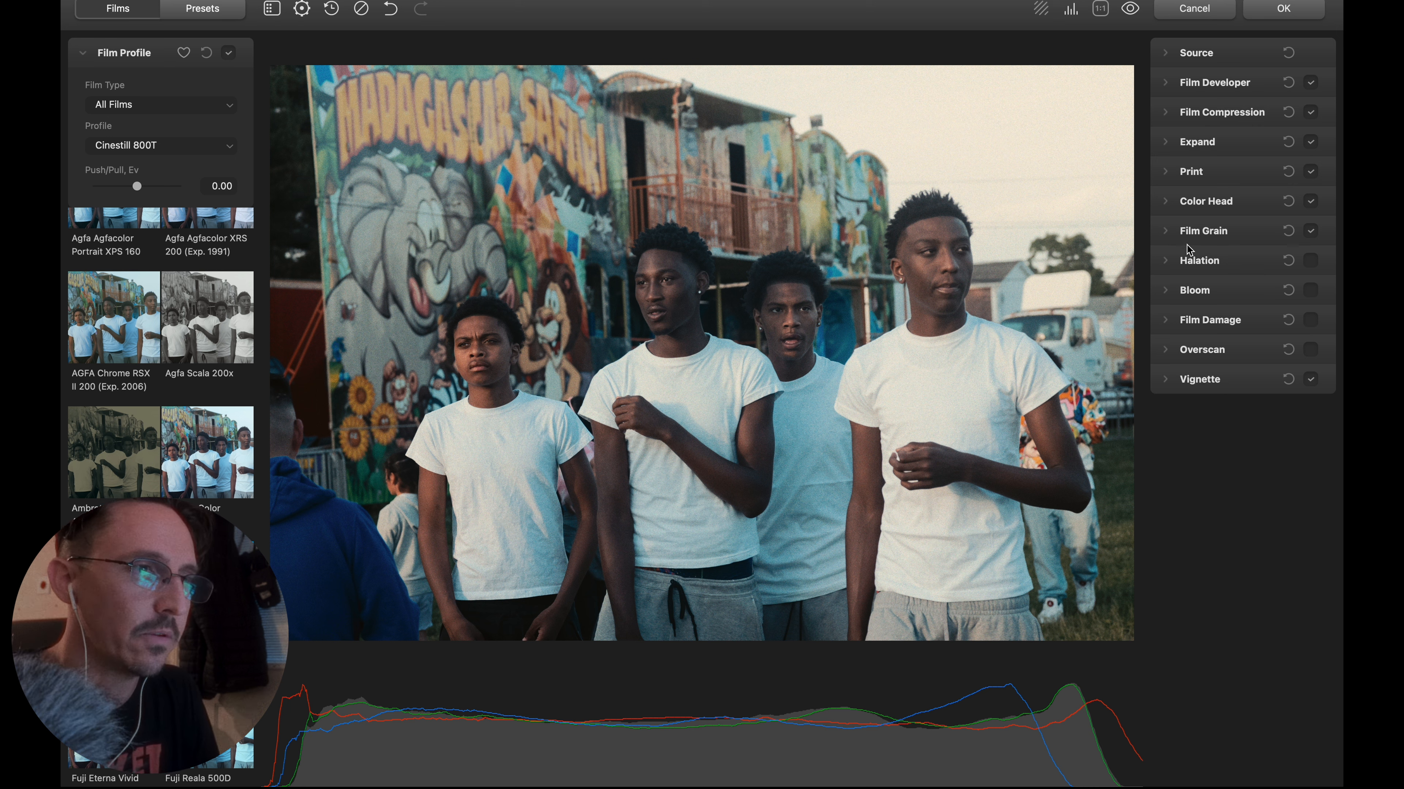
Enable Halation with the 35 mm / Super 35 preset, comparing it with the No Remjet version.
click(1167, 262)
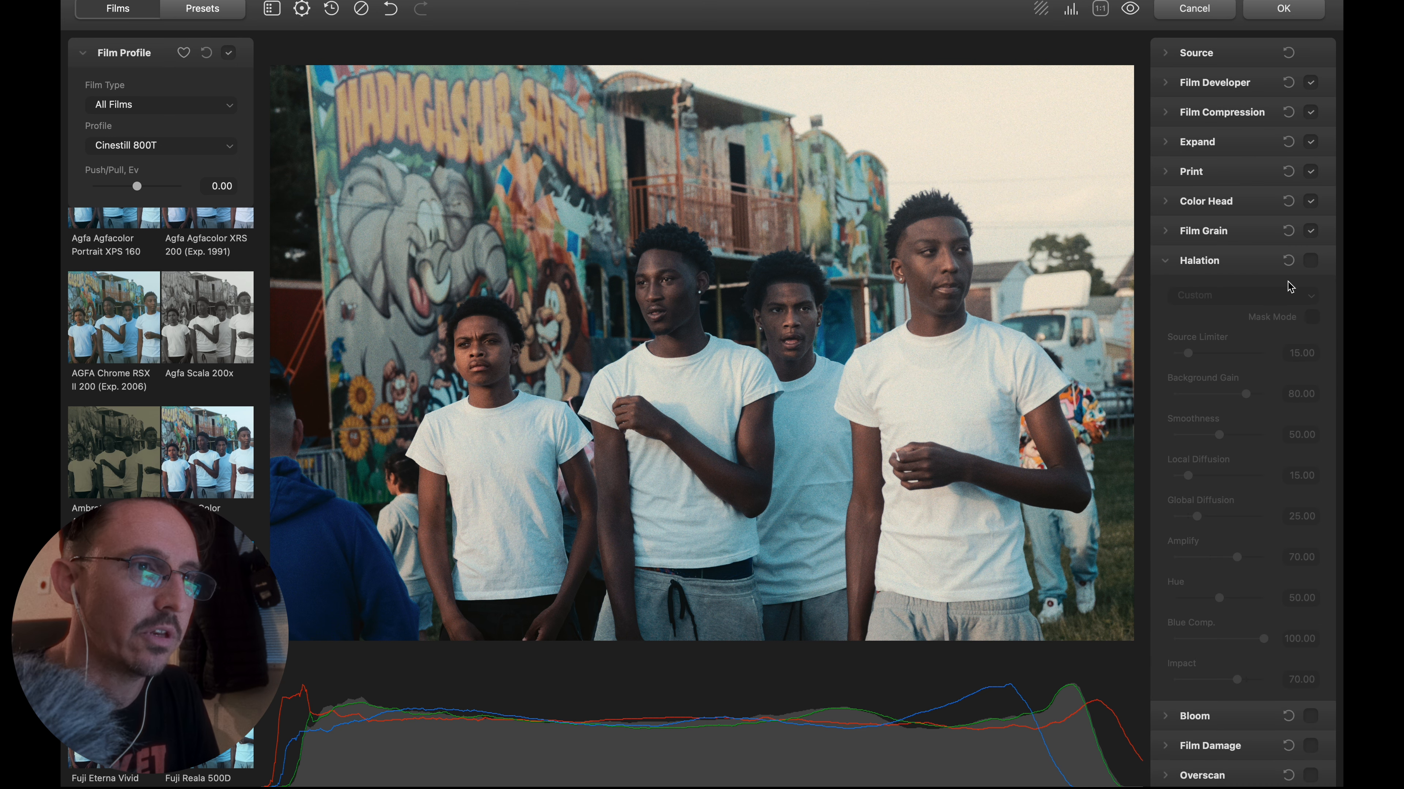
click(1310, 260)
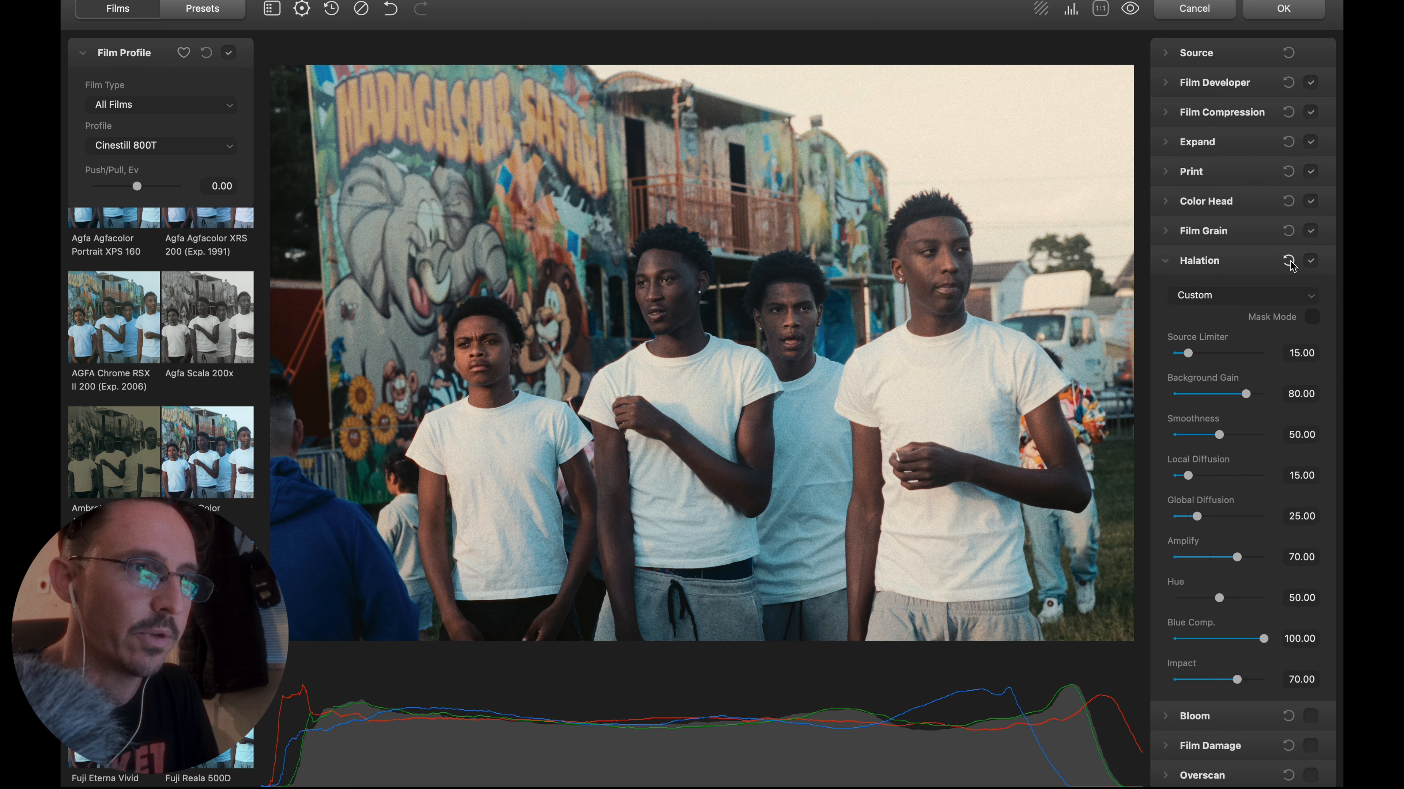
scroll(1262, 340, down, 2)
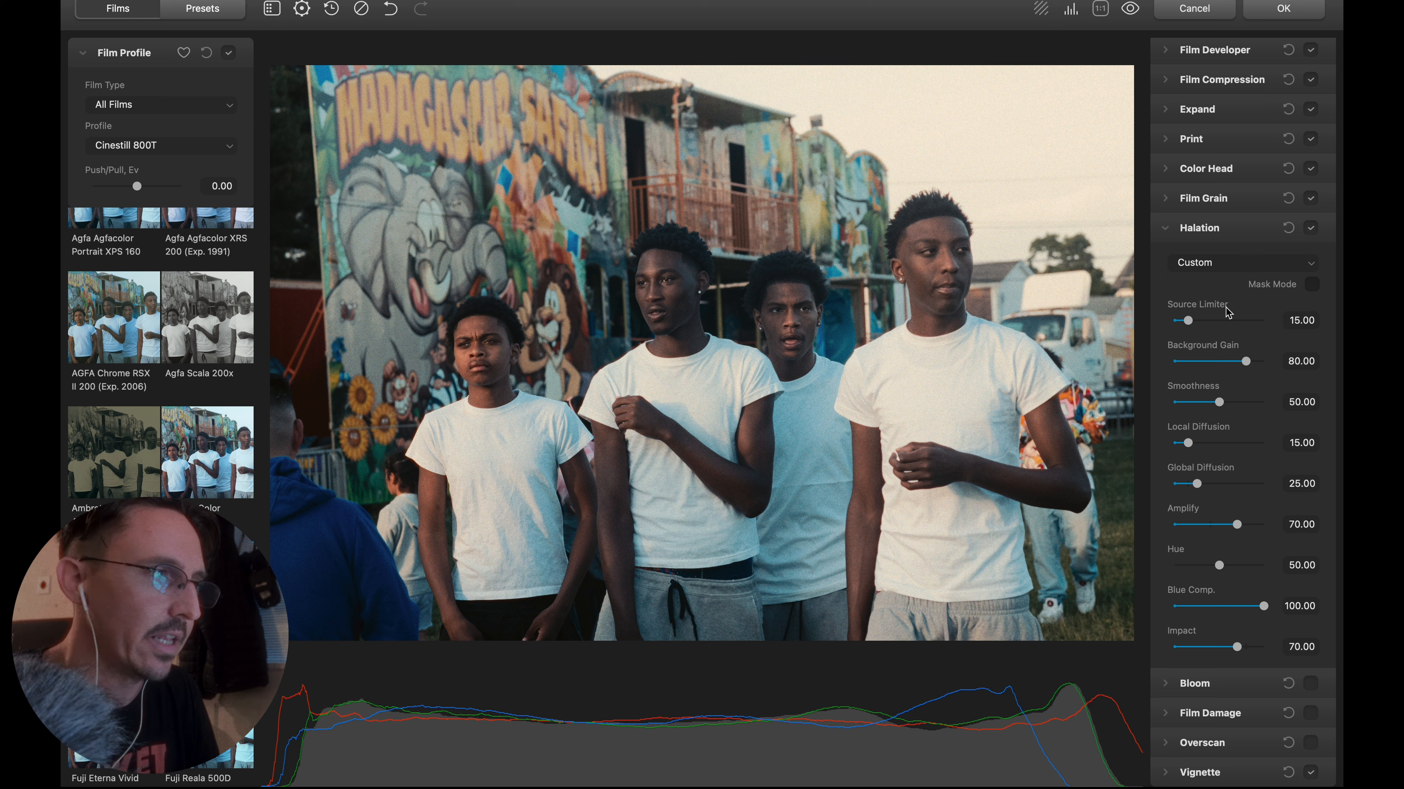
click(1210, 265)
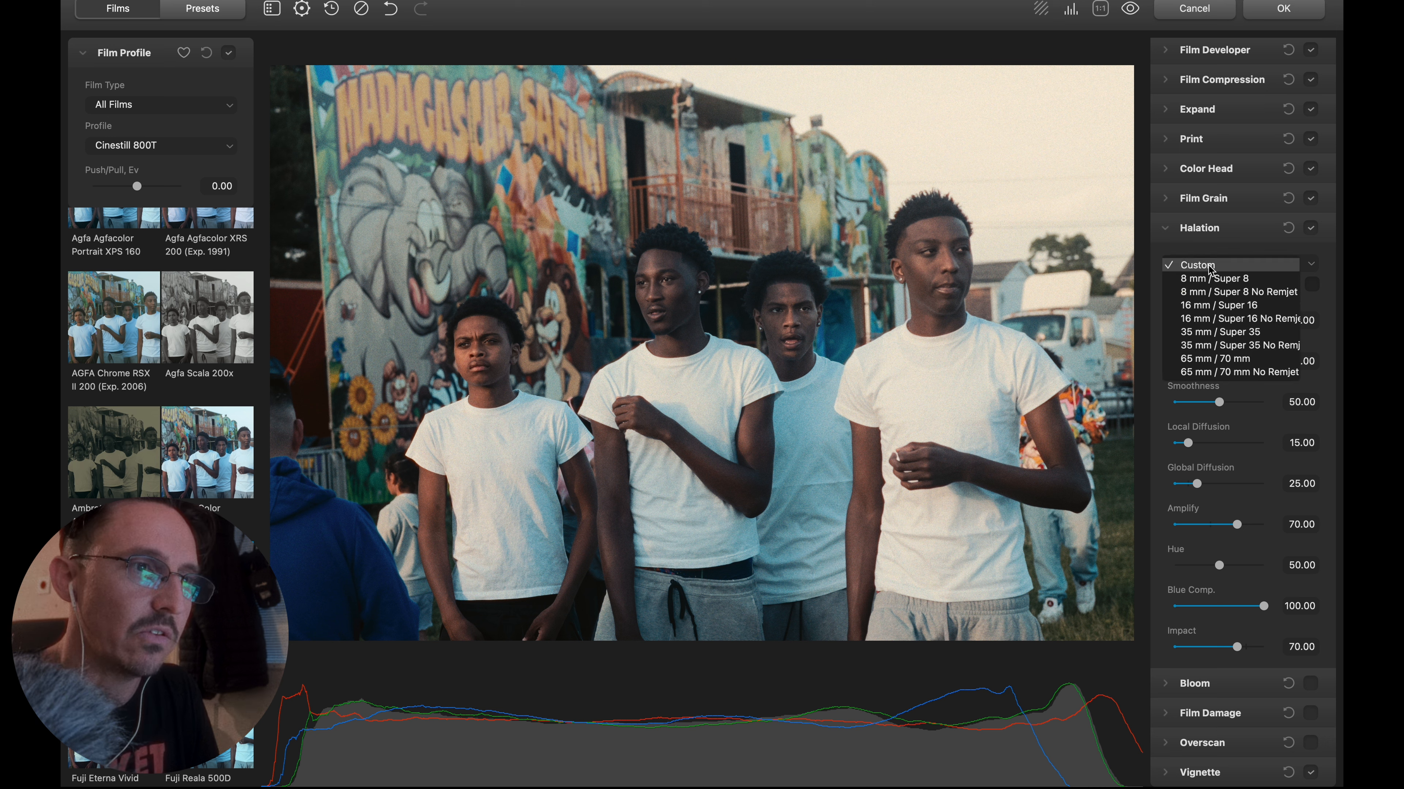
click(1214, 333)
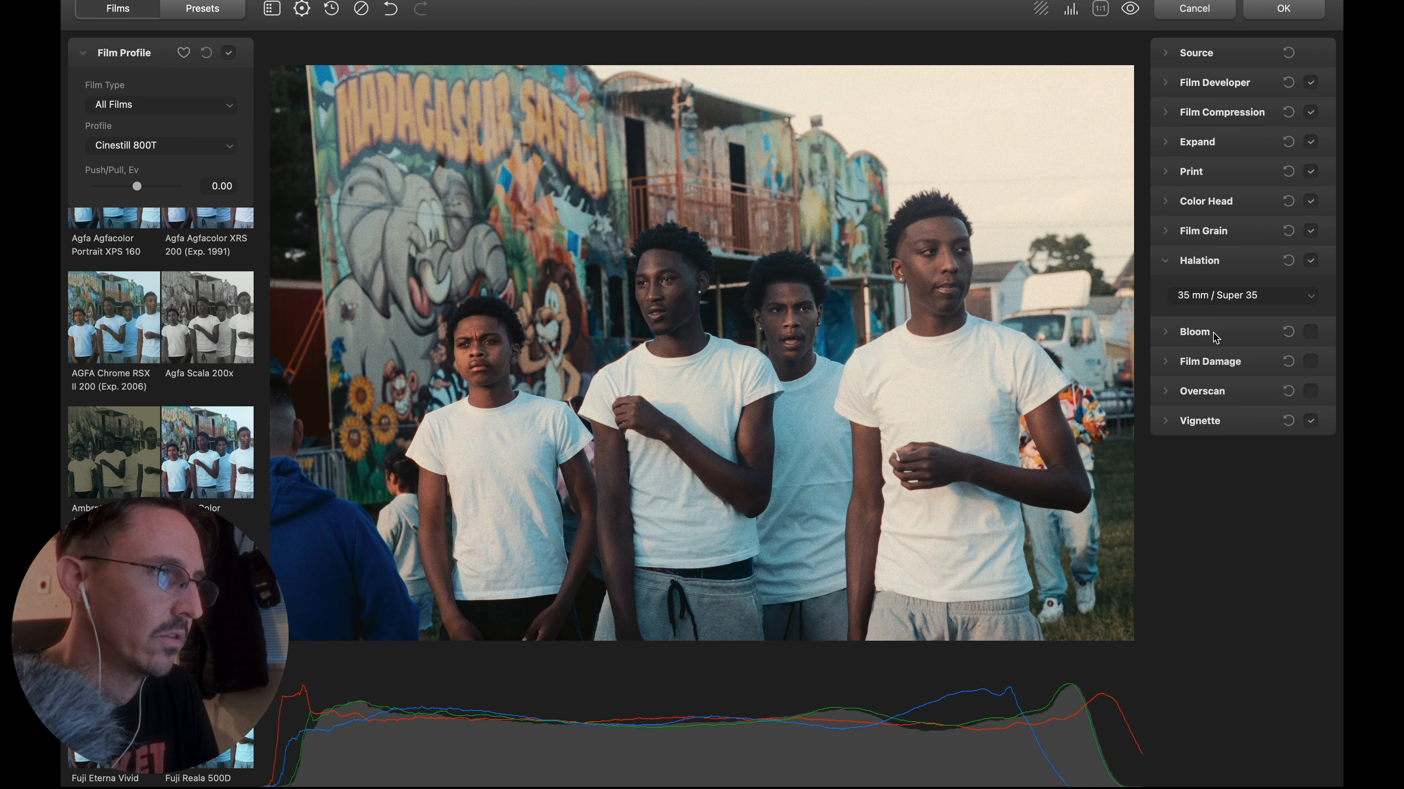
click(1219, 299)
click(1228, 314)
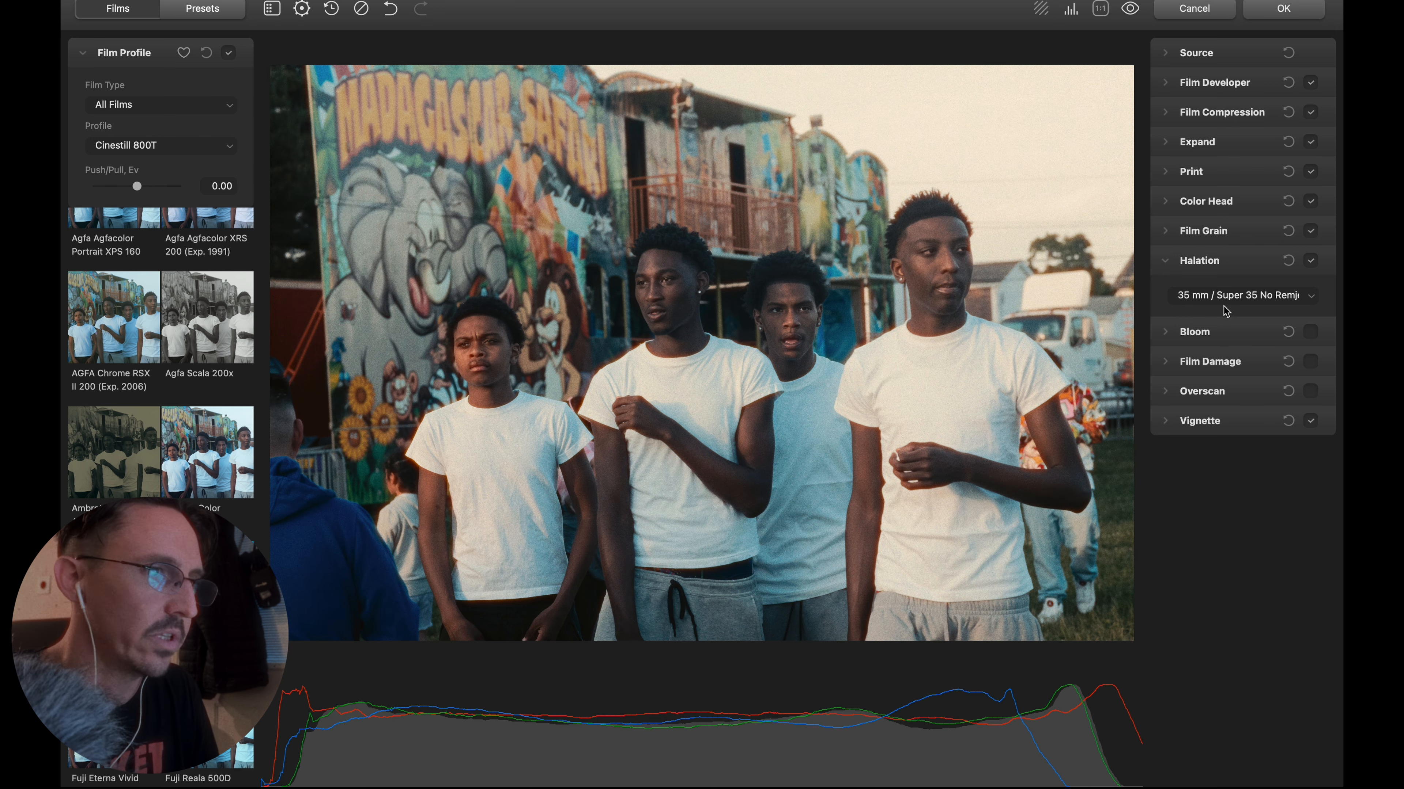
click(1223, 298)
click(1222, 285)
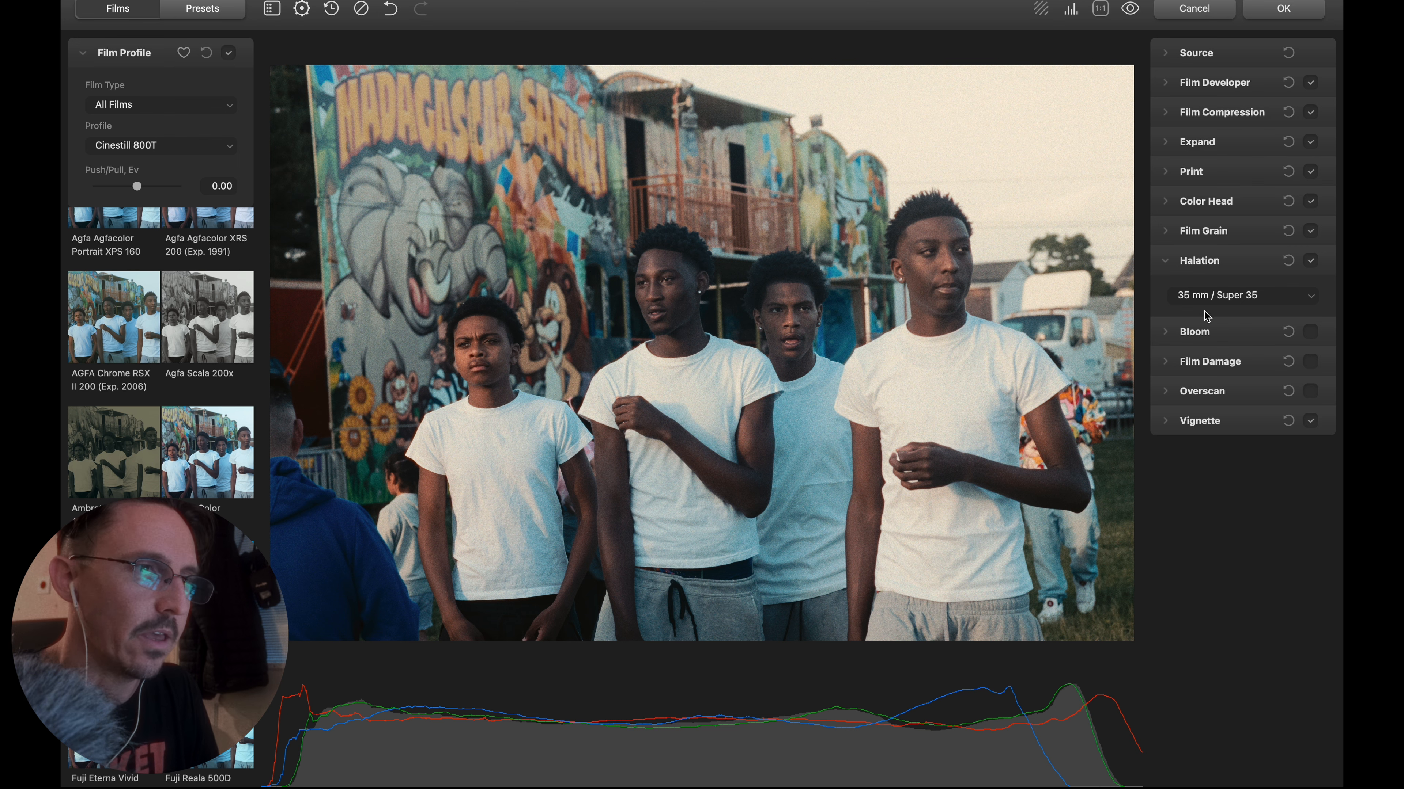
Enable Bloom with source limiter 28.91 and diffusion 52.98, reduce its highlights, and check the mask mode option.
click(1312, 342)
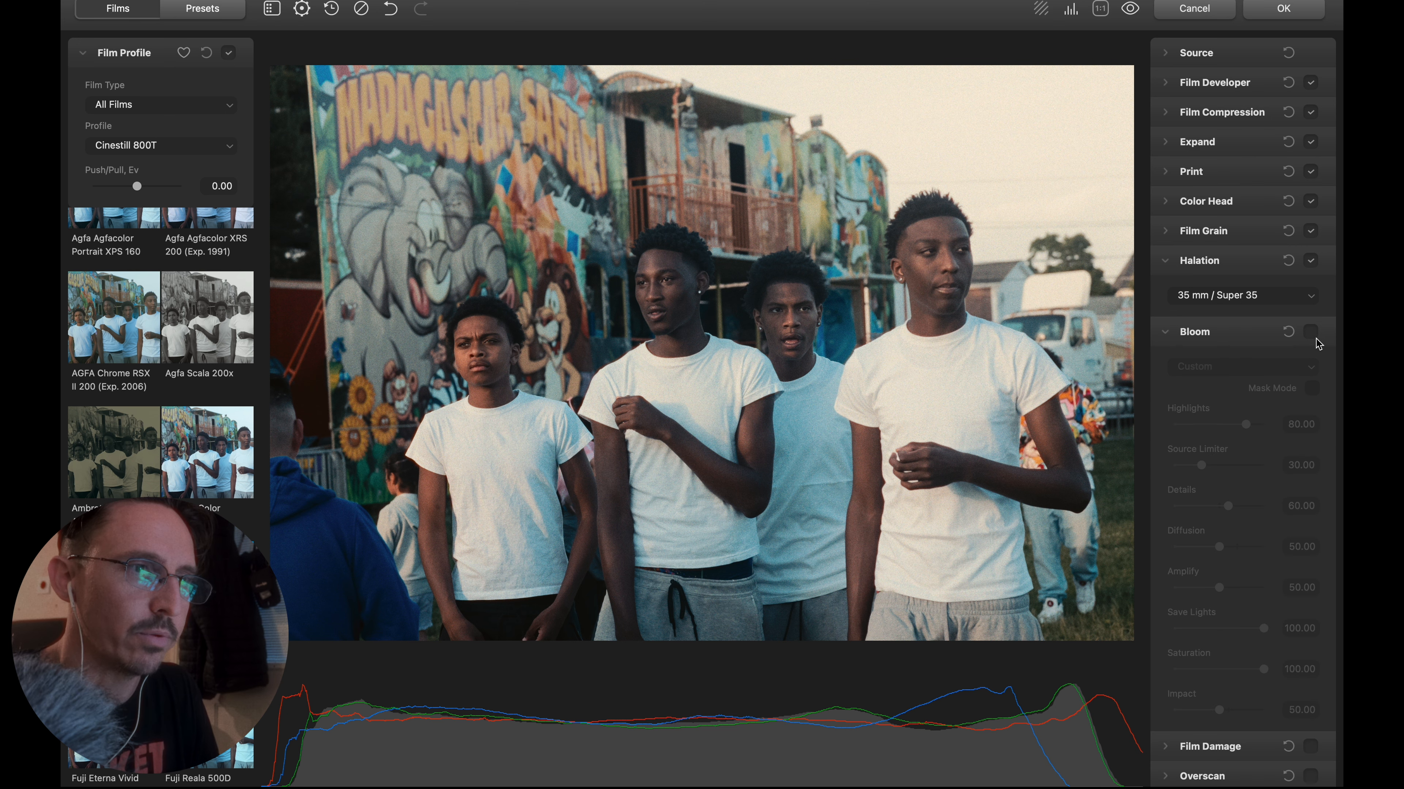
click(1310, 336)
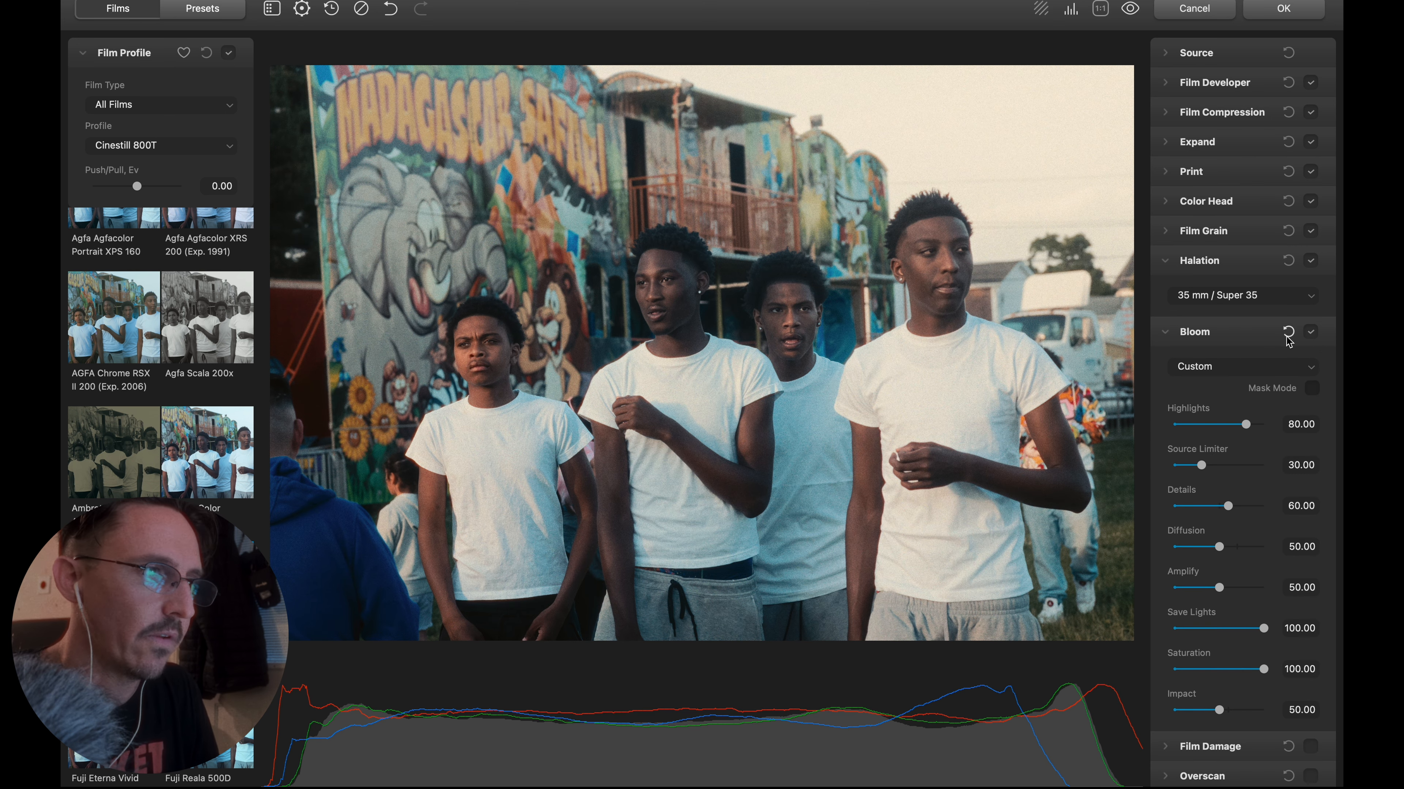
drag(1247, 425, 1224, 429)
scroll(1220, 499, down, 1)
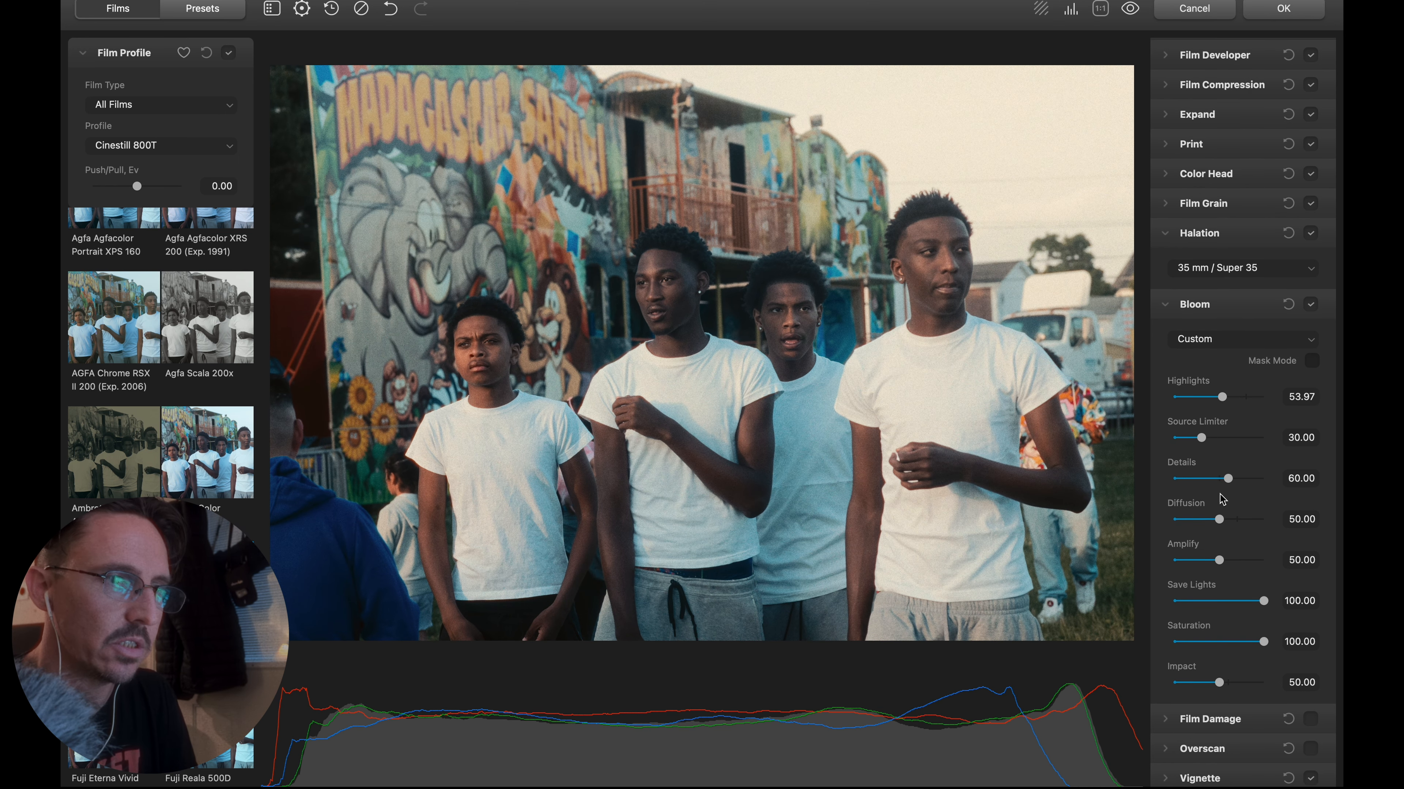
mouse_move(1220, 522)
mouse_down()
mouse_move(1235, 523)
mouse_move(1223, 521)
mouse_up()
click(1200, 437)
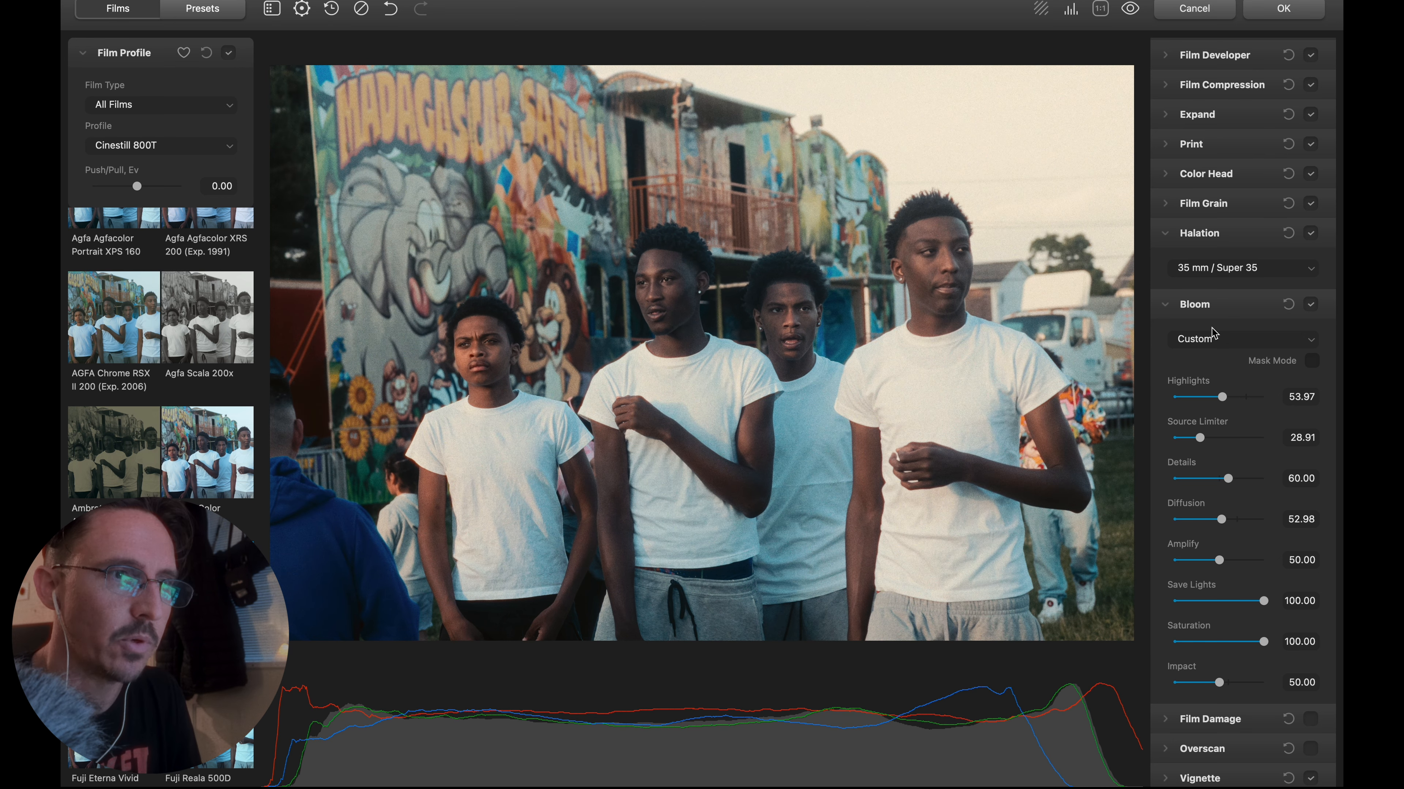
click(1312, 361)
click(1312, 361)
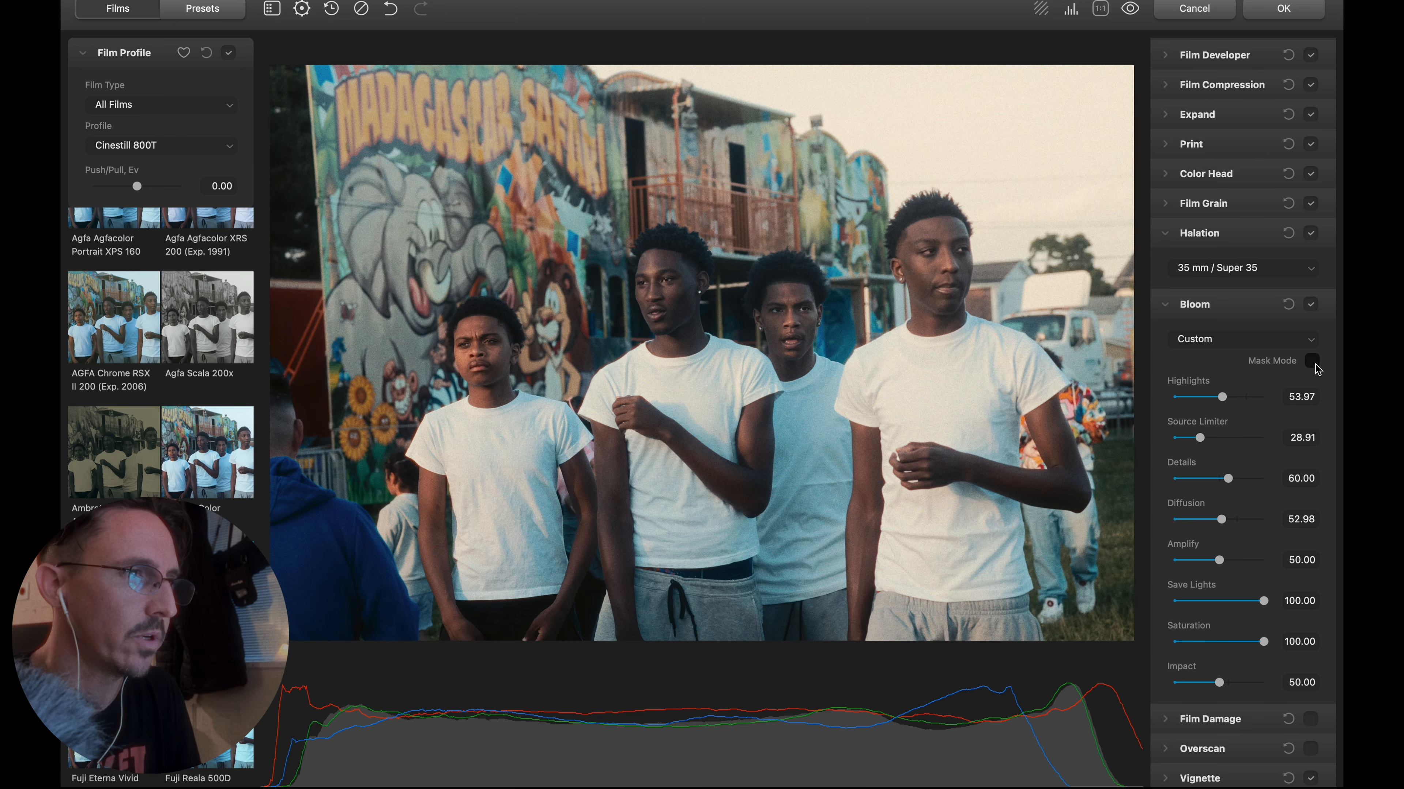
drag(1225, 405, 1216, 404)
click(1165, 305)
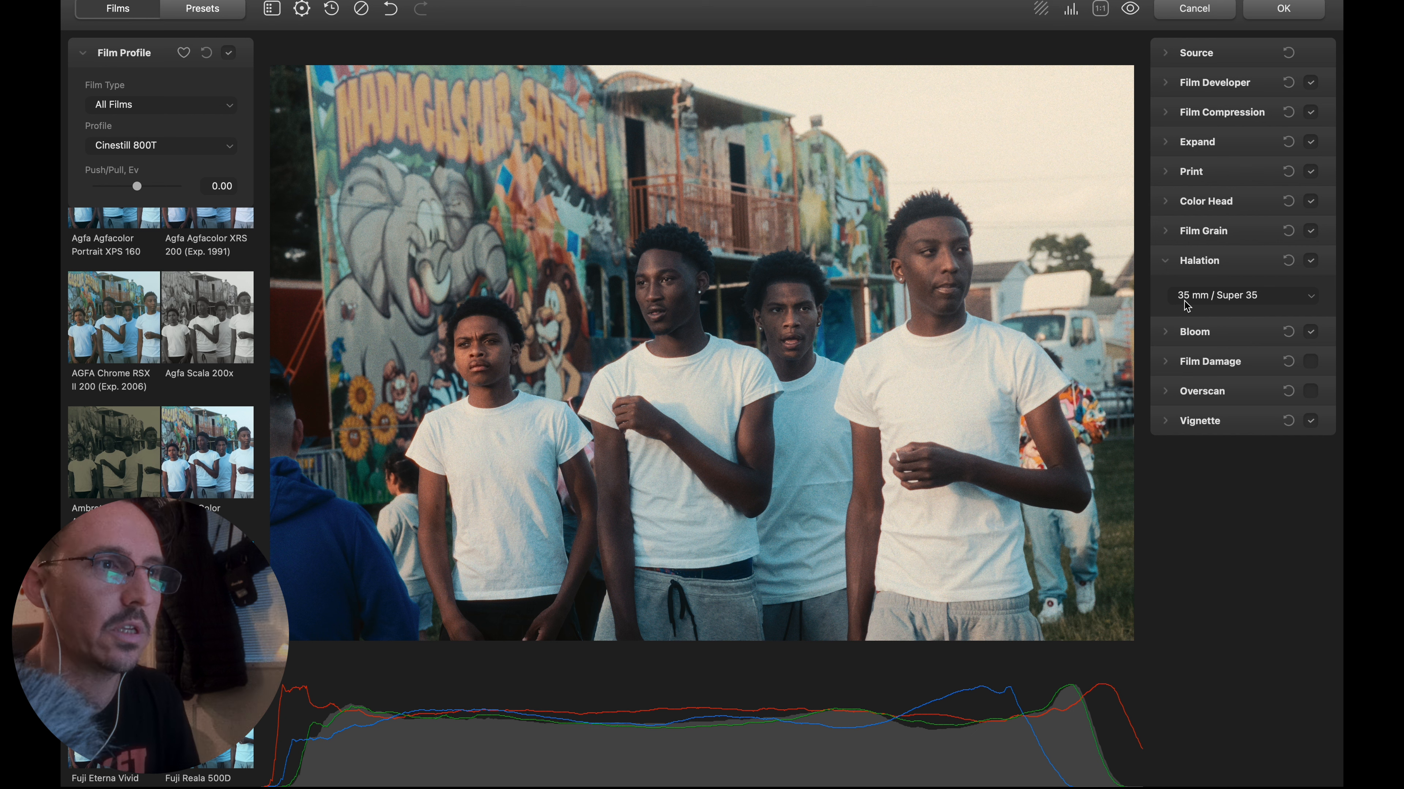
Try Film Damage on the photo, switching off its dust, hairs and scratches, and disable the effect.
click(1178, 363)
click(1306, 365)
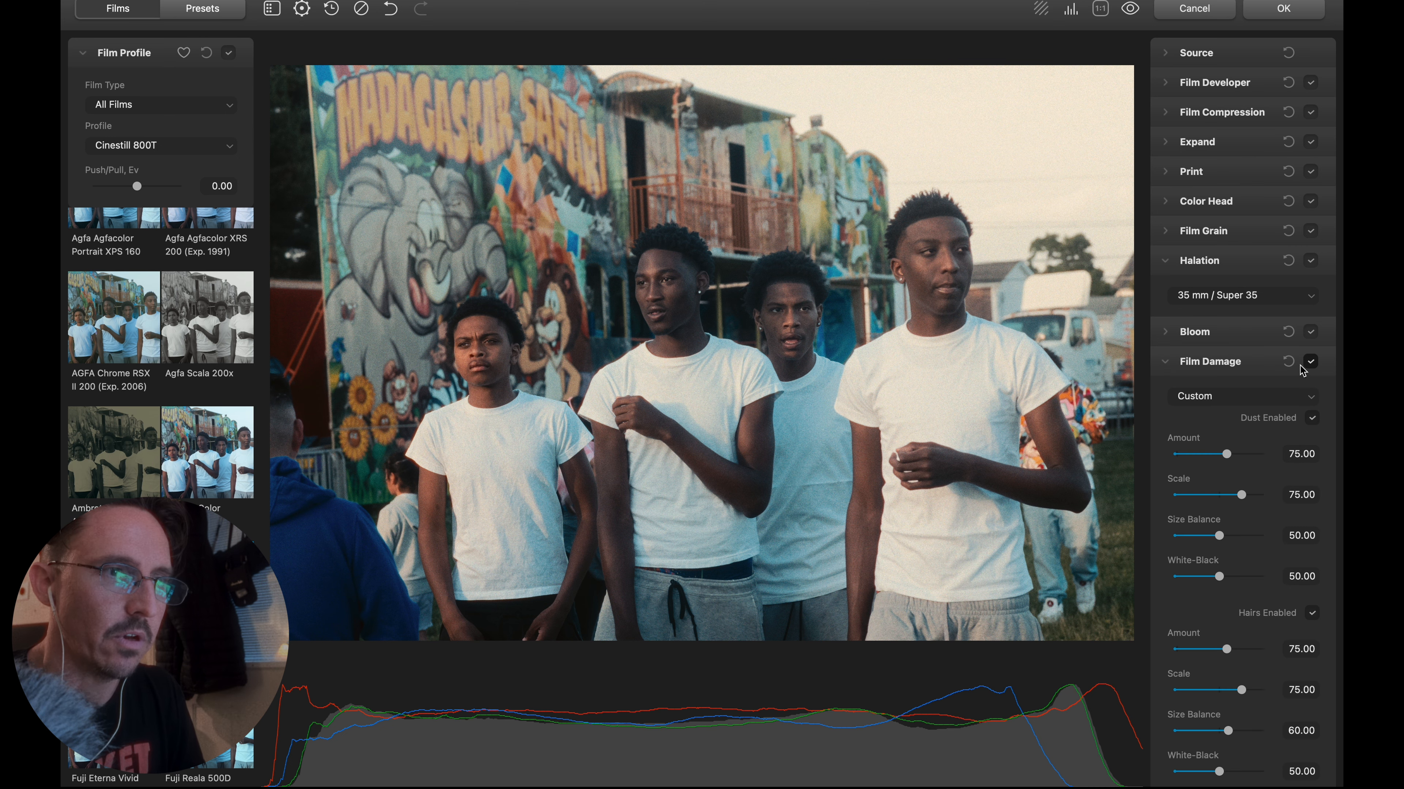
click(1238, 403)
click(1235, 399)
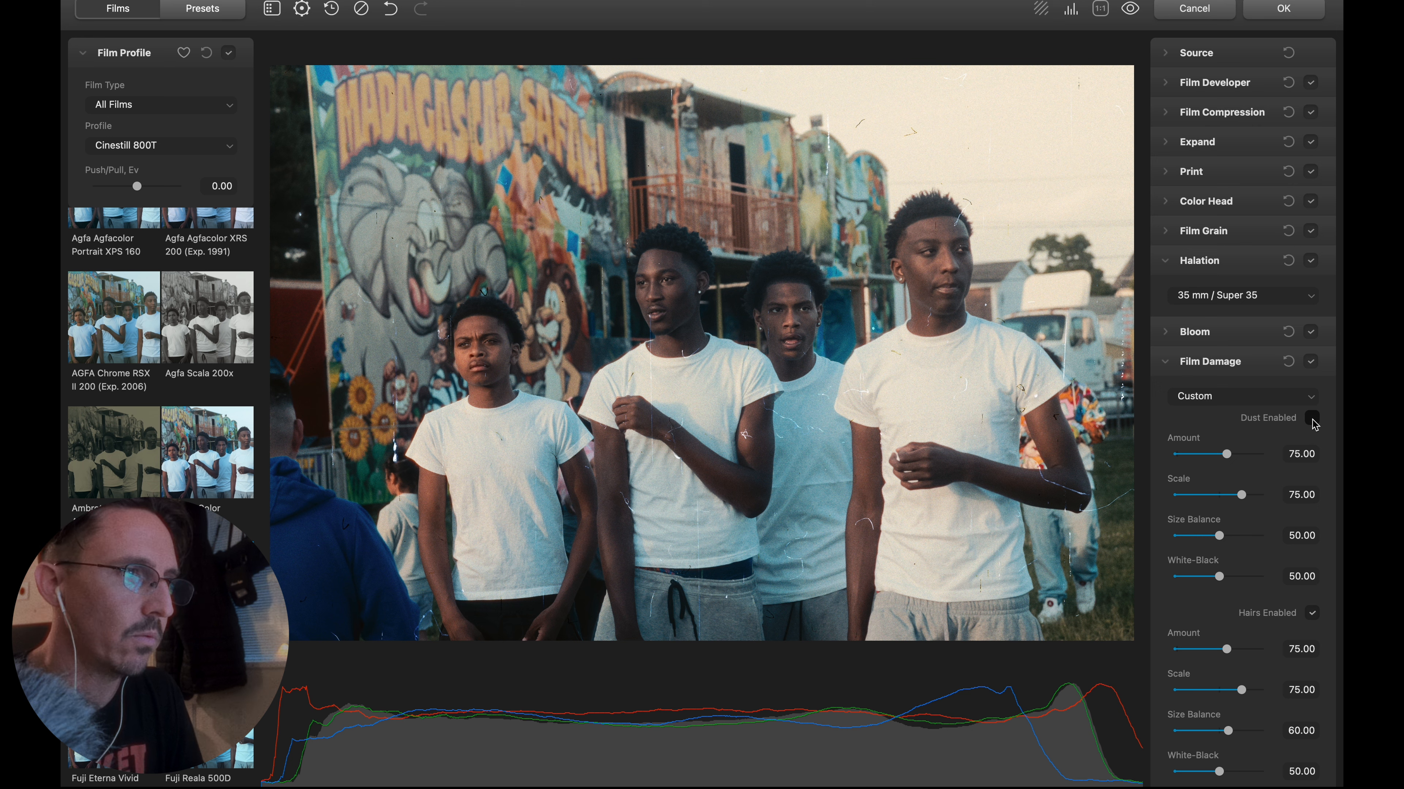
scroll(1266, 454, down, 3)
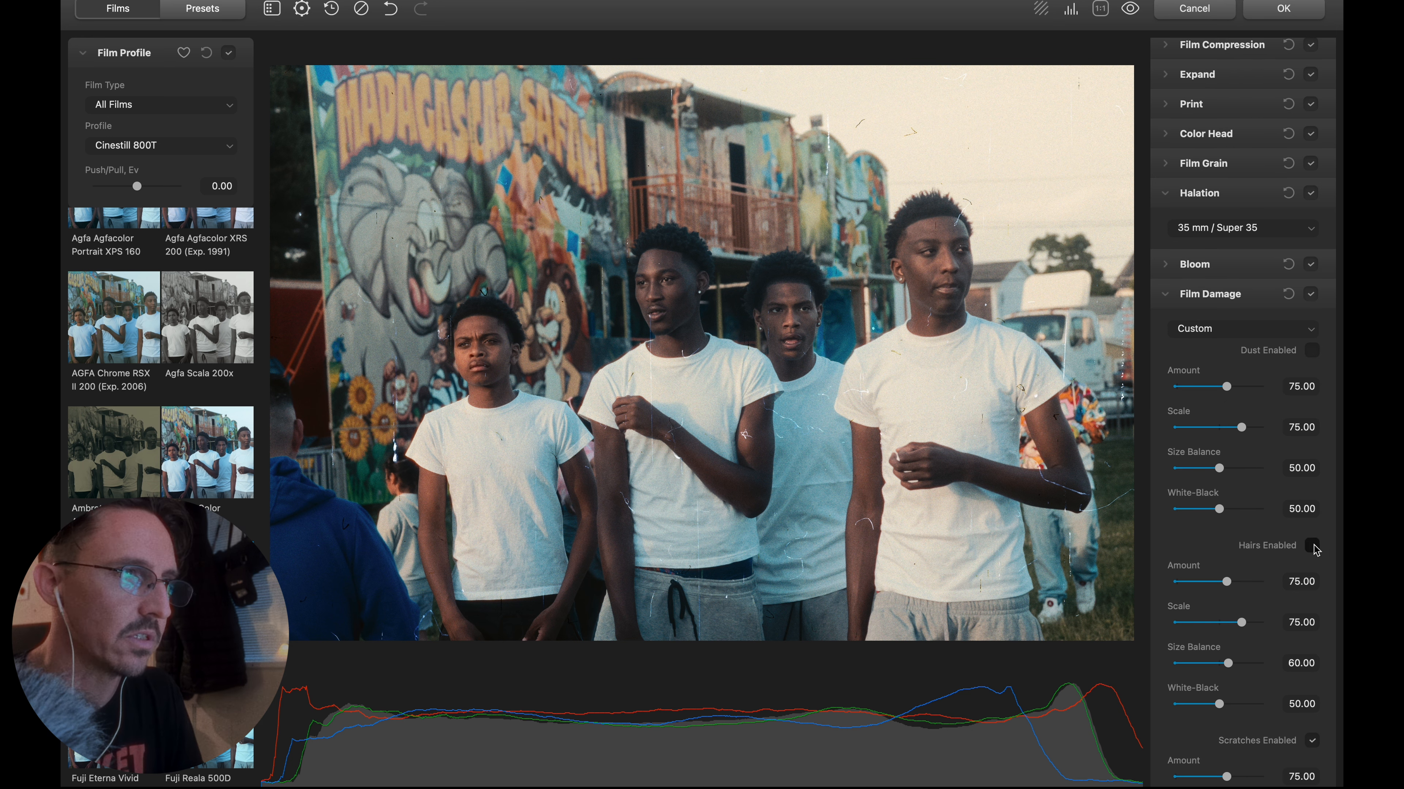
scroll(1281, 559, down, 3)
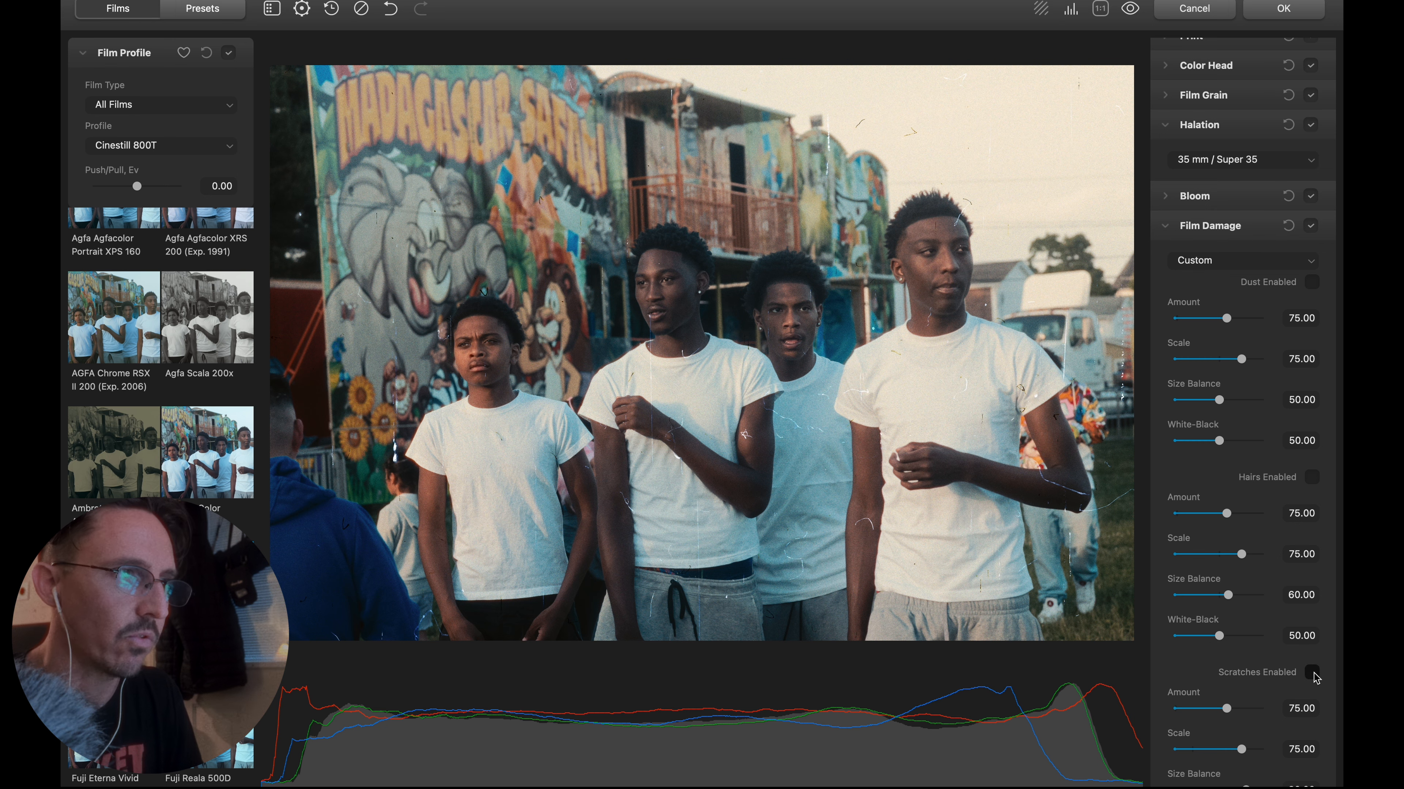
scroll(1263, 667, down, 3)
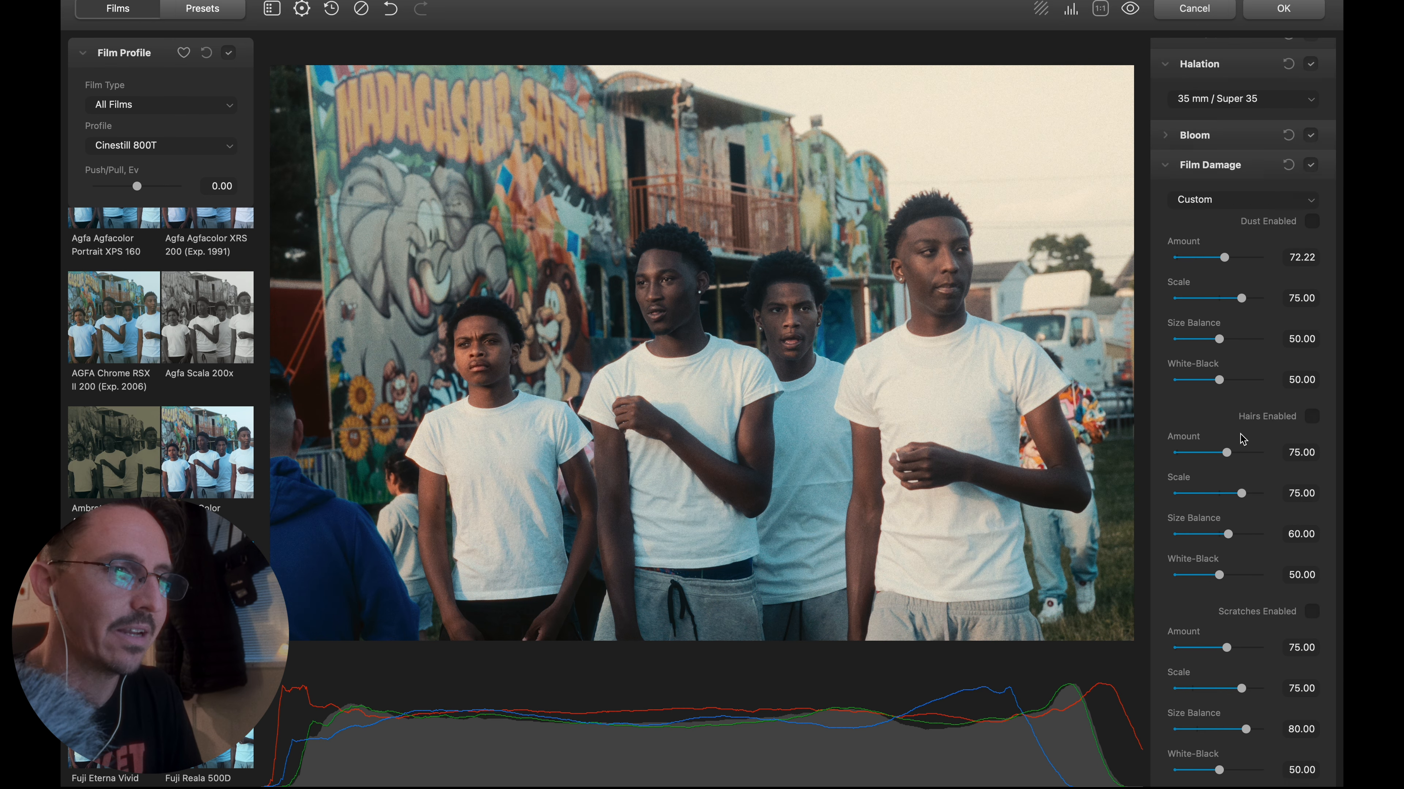
scroll(1240, 453, down, 5)
scroll(1239, 442, up, 12)
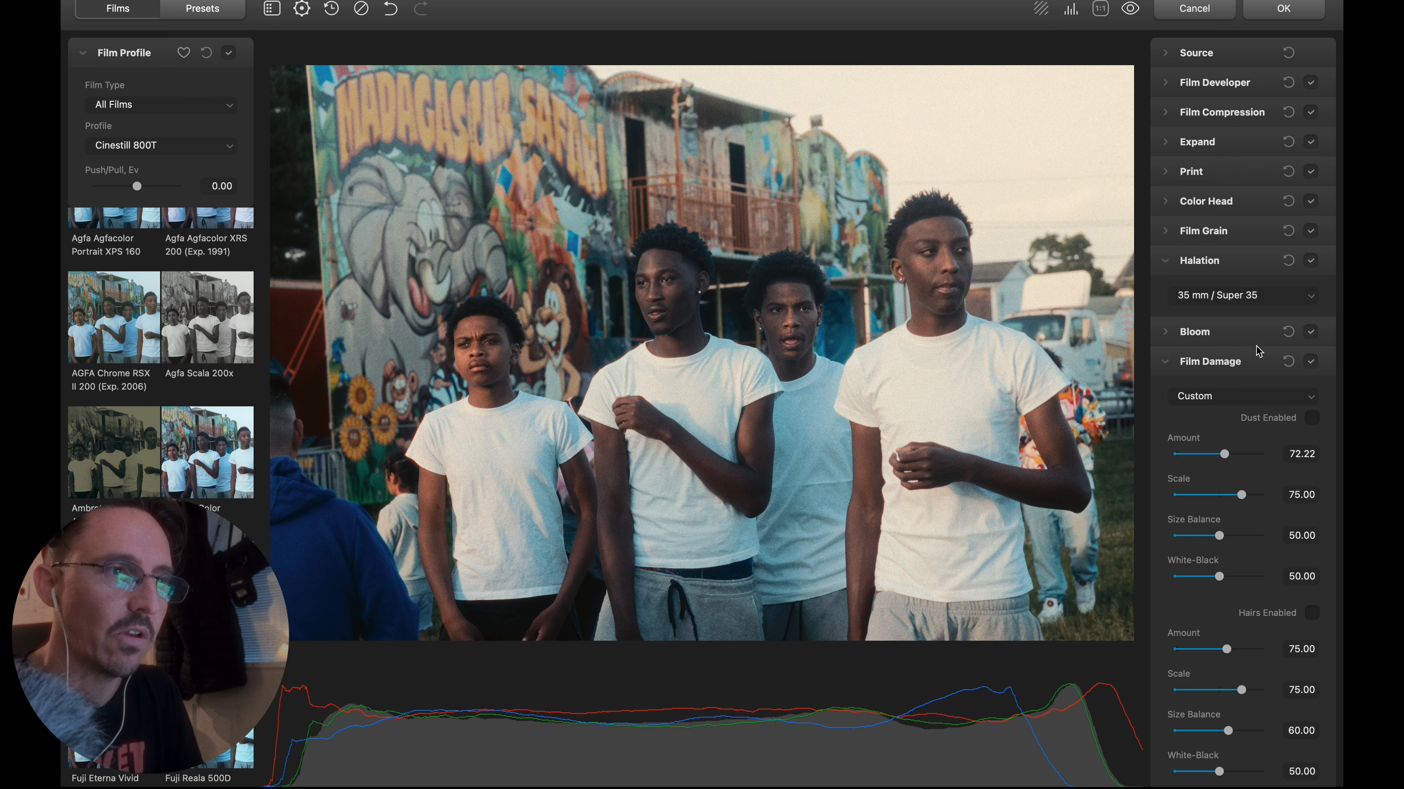
click(1311, 361)
click(1162, 369)
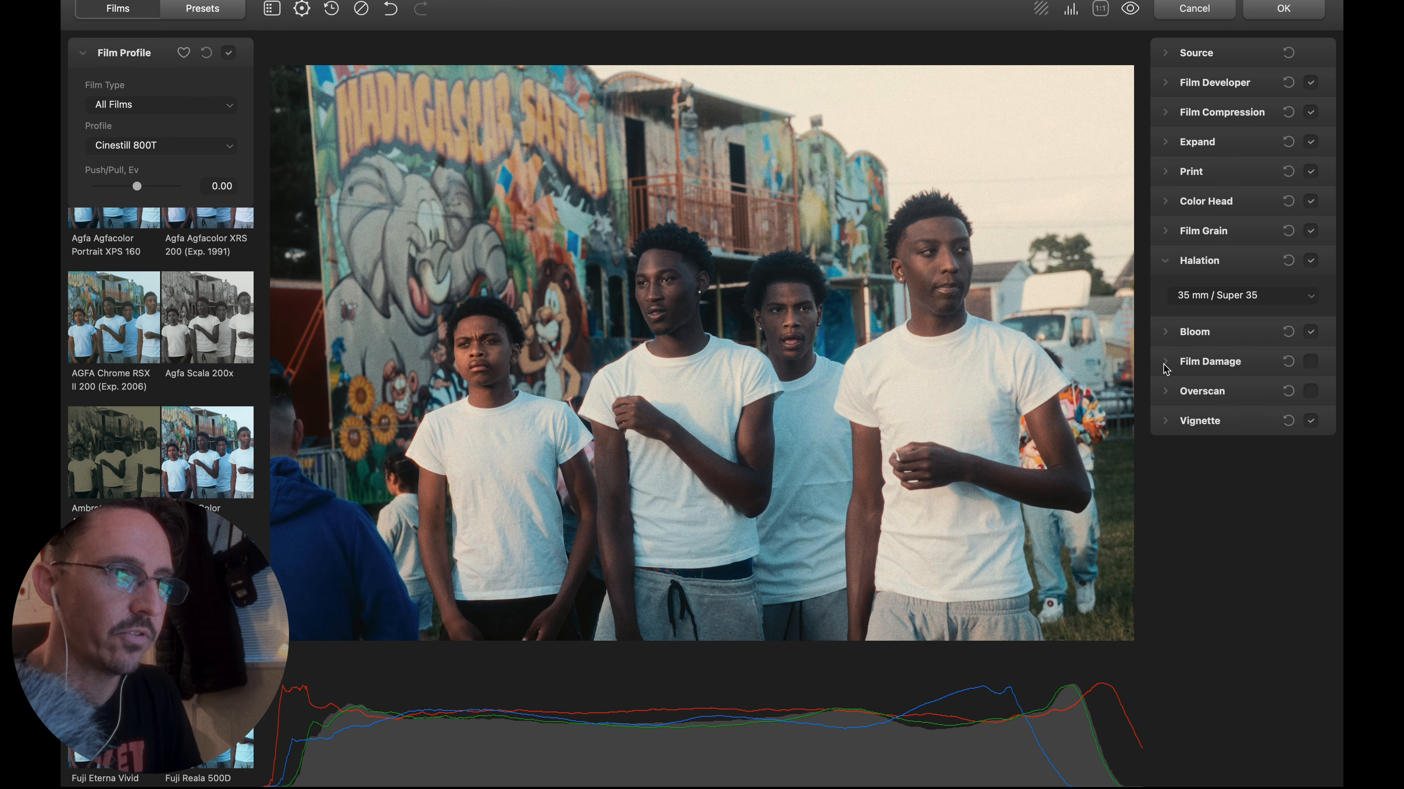
Try Overscan with the Super 35mm 1.37:1 gate and negative perforations, and turn it off.
click(1187, 394)
click(1310, 391)
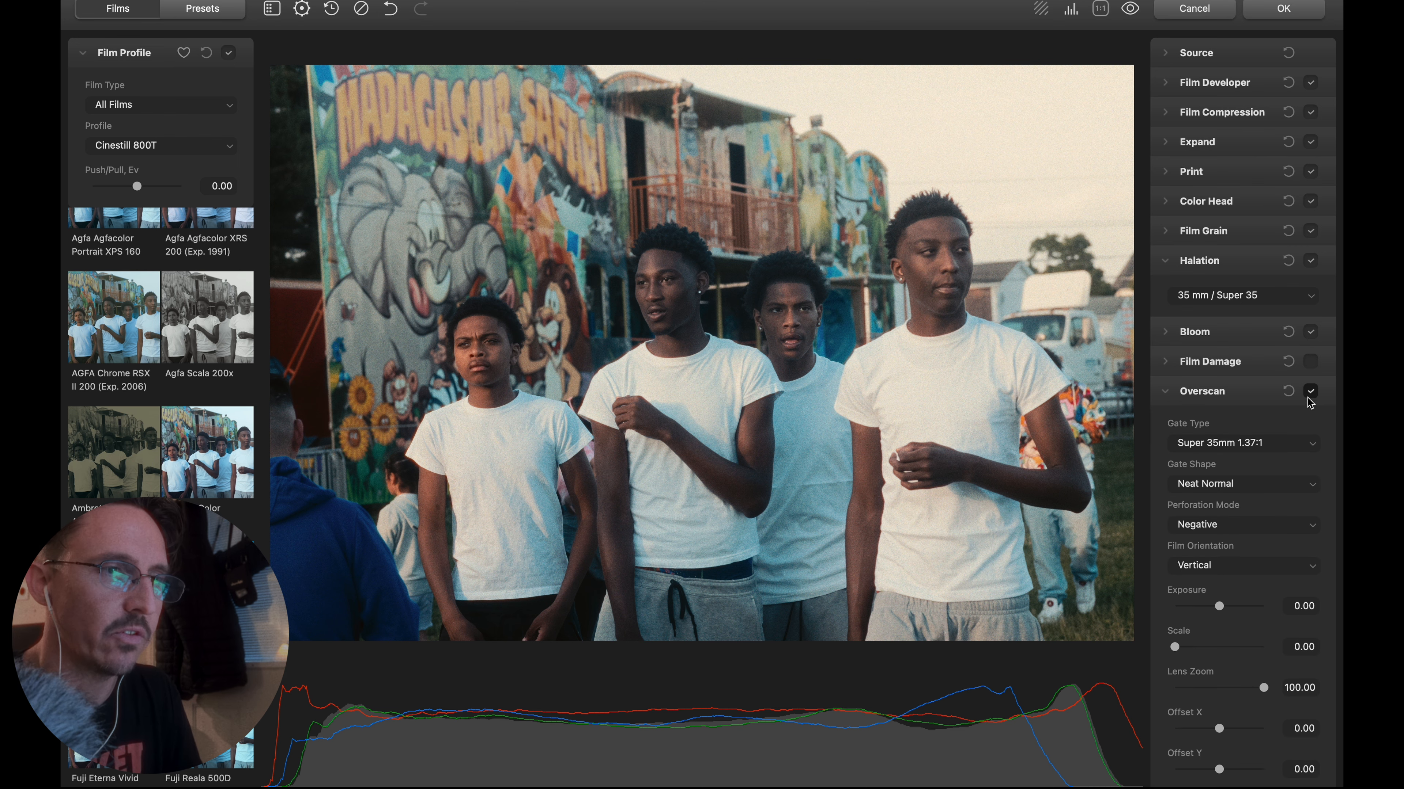
scroll(1275, 437, down, 2)
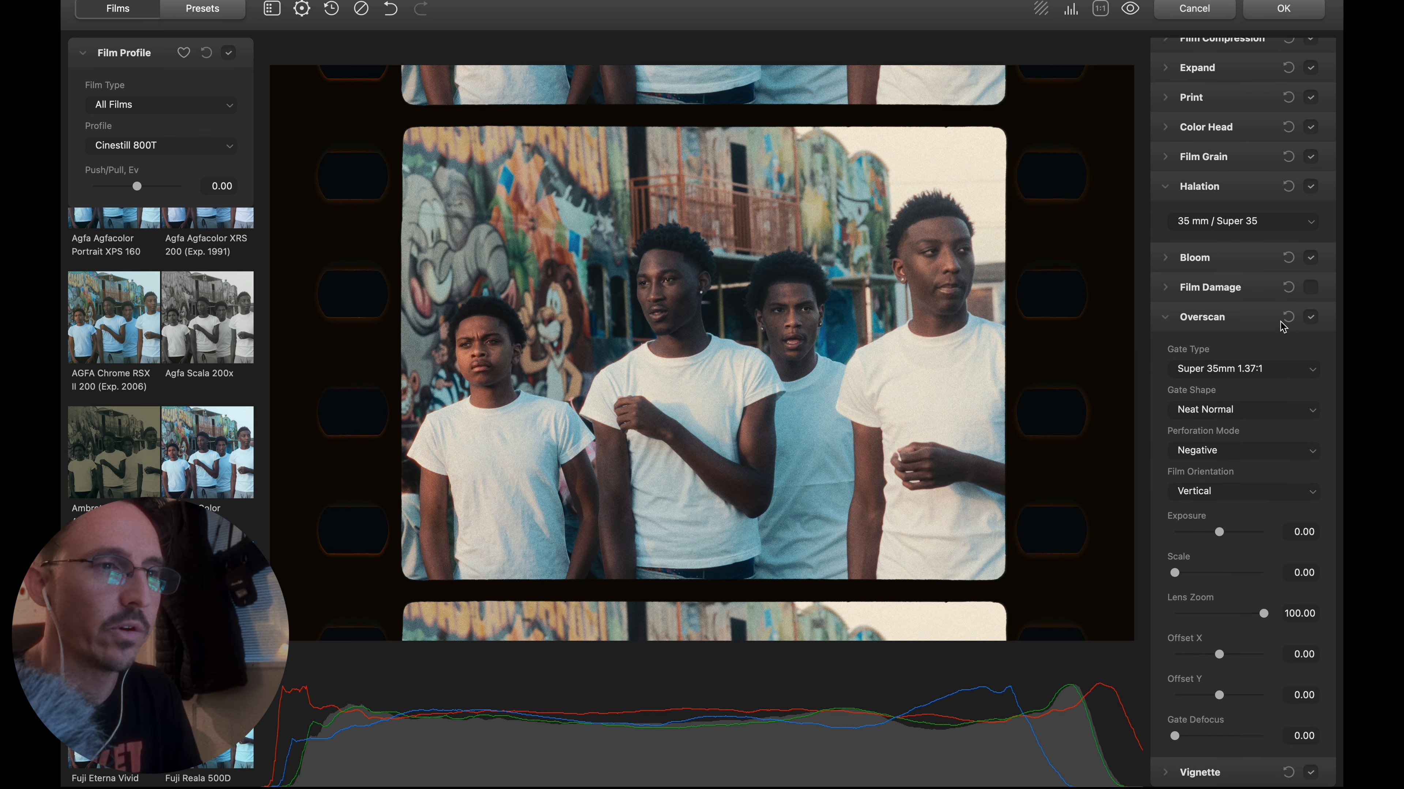
click(1310, 317)
click(1167, 326)
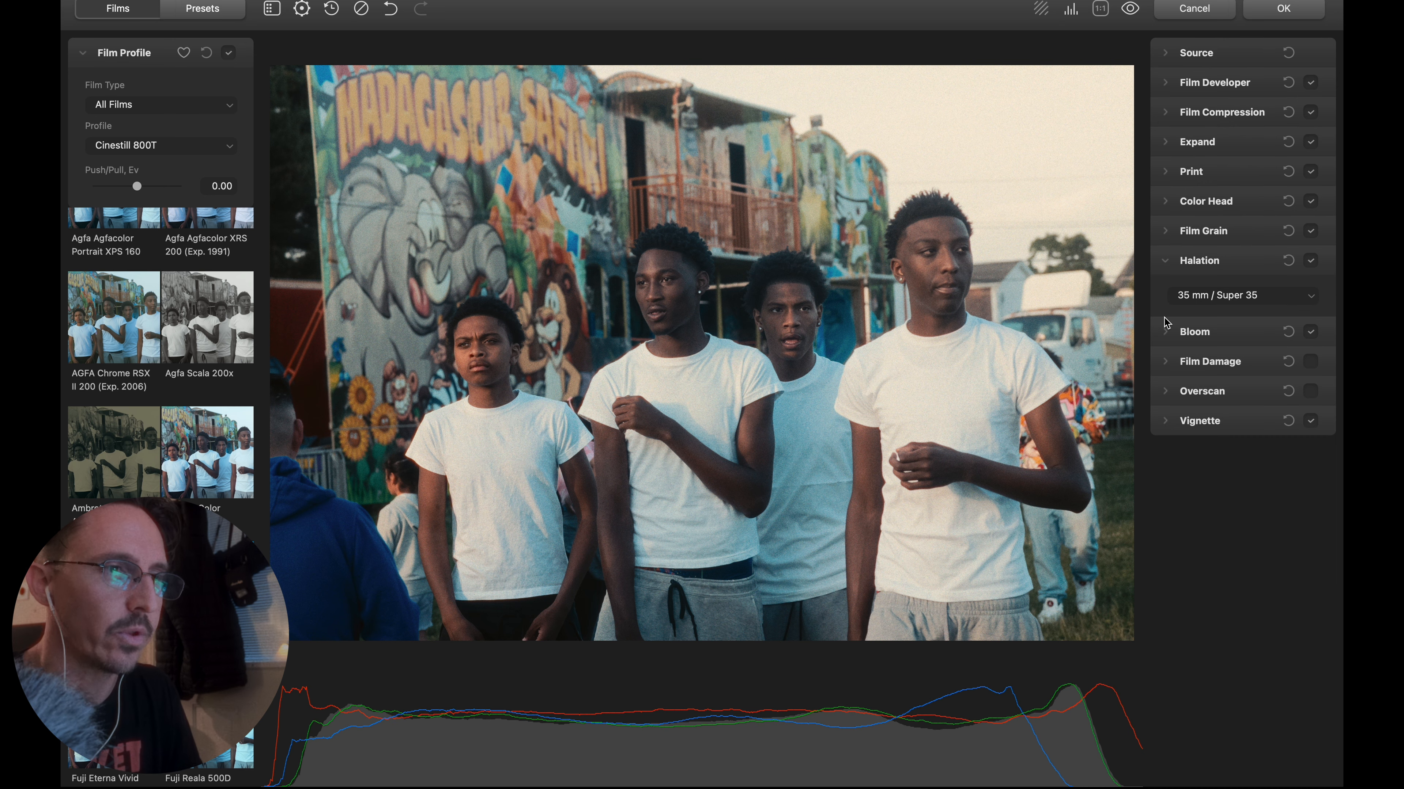
Apply the film look to L1002881-Edit.tif and compare it with the original L1002881.DNG.
click(1274, 10)
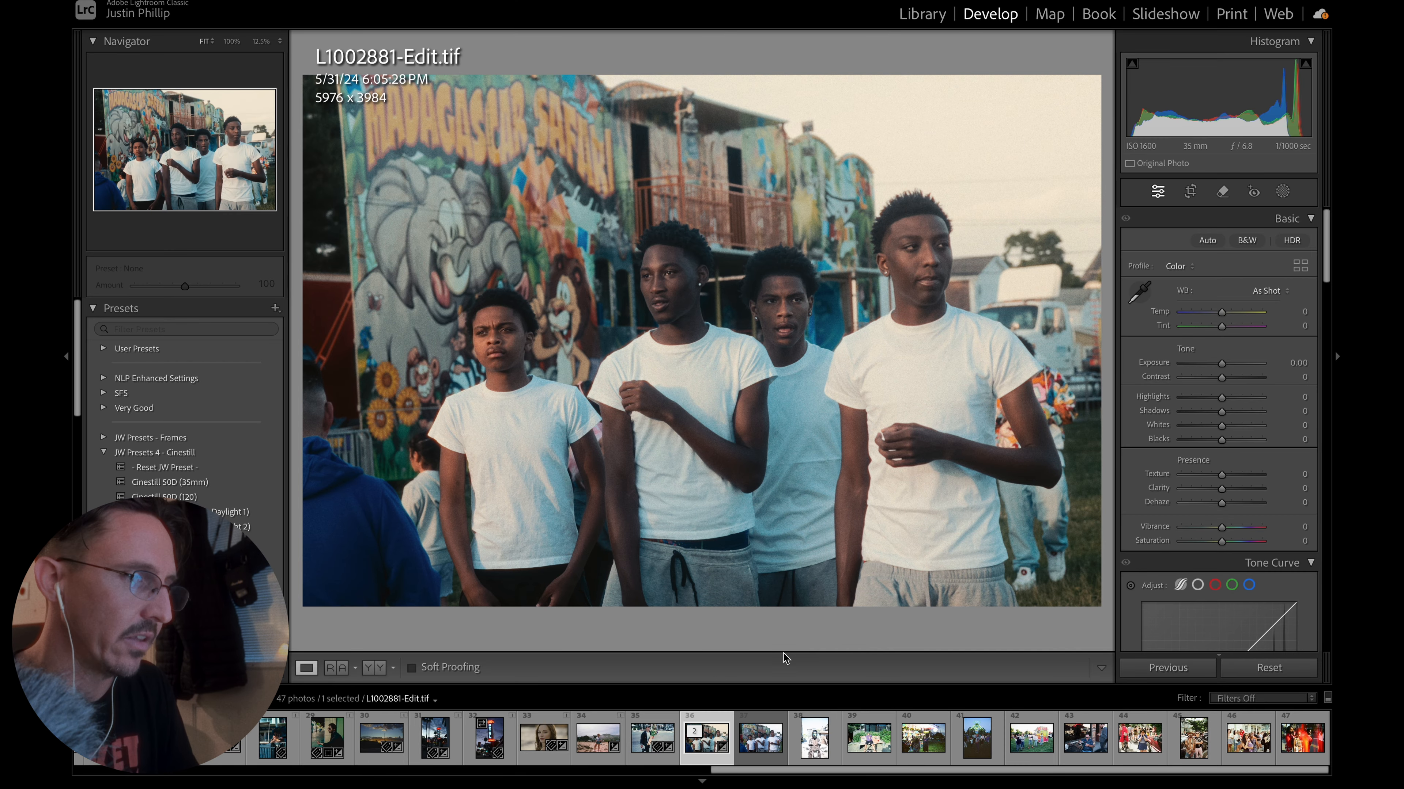
click(755, 747)
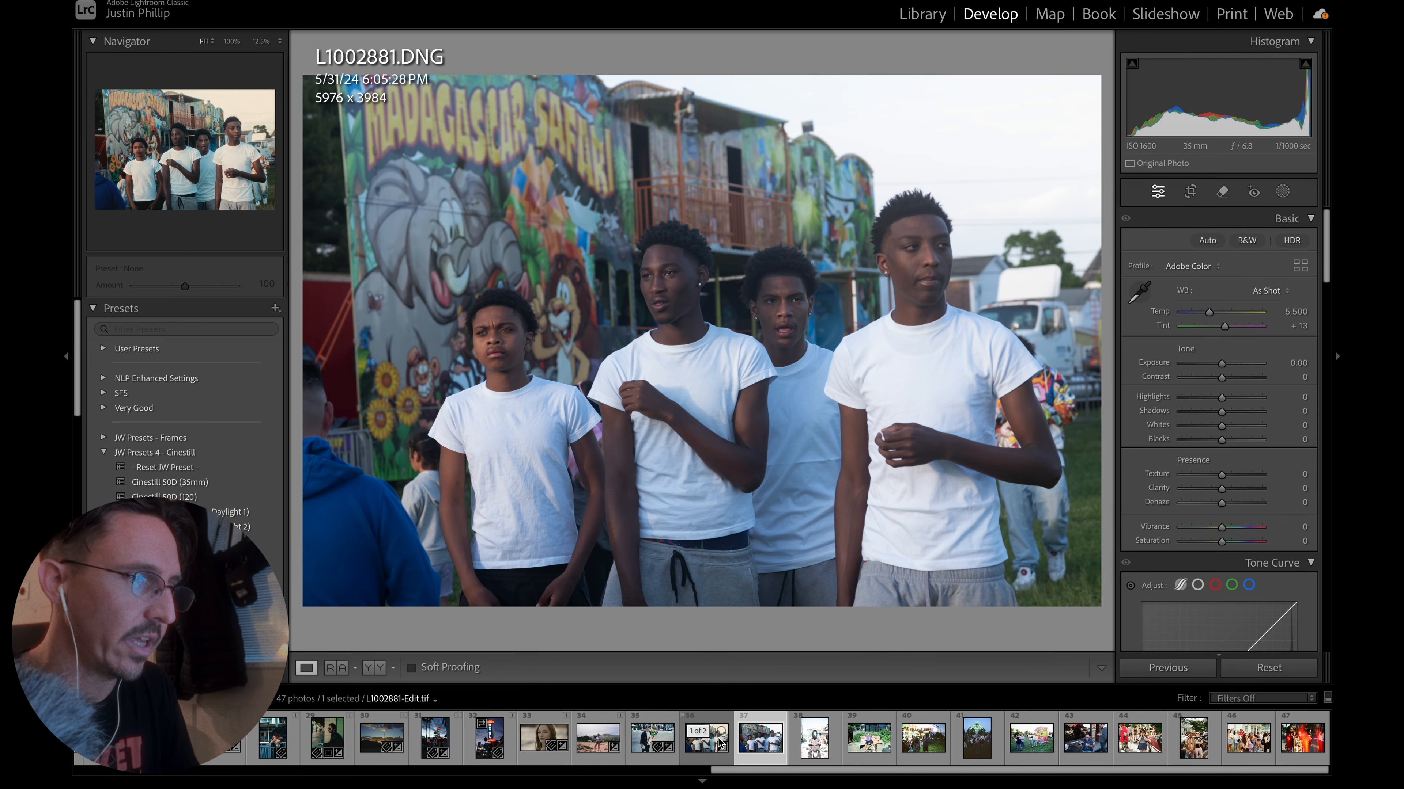
click(701, 751)
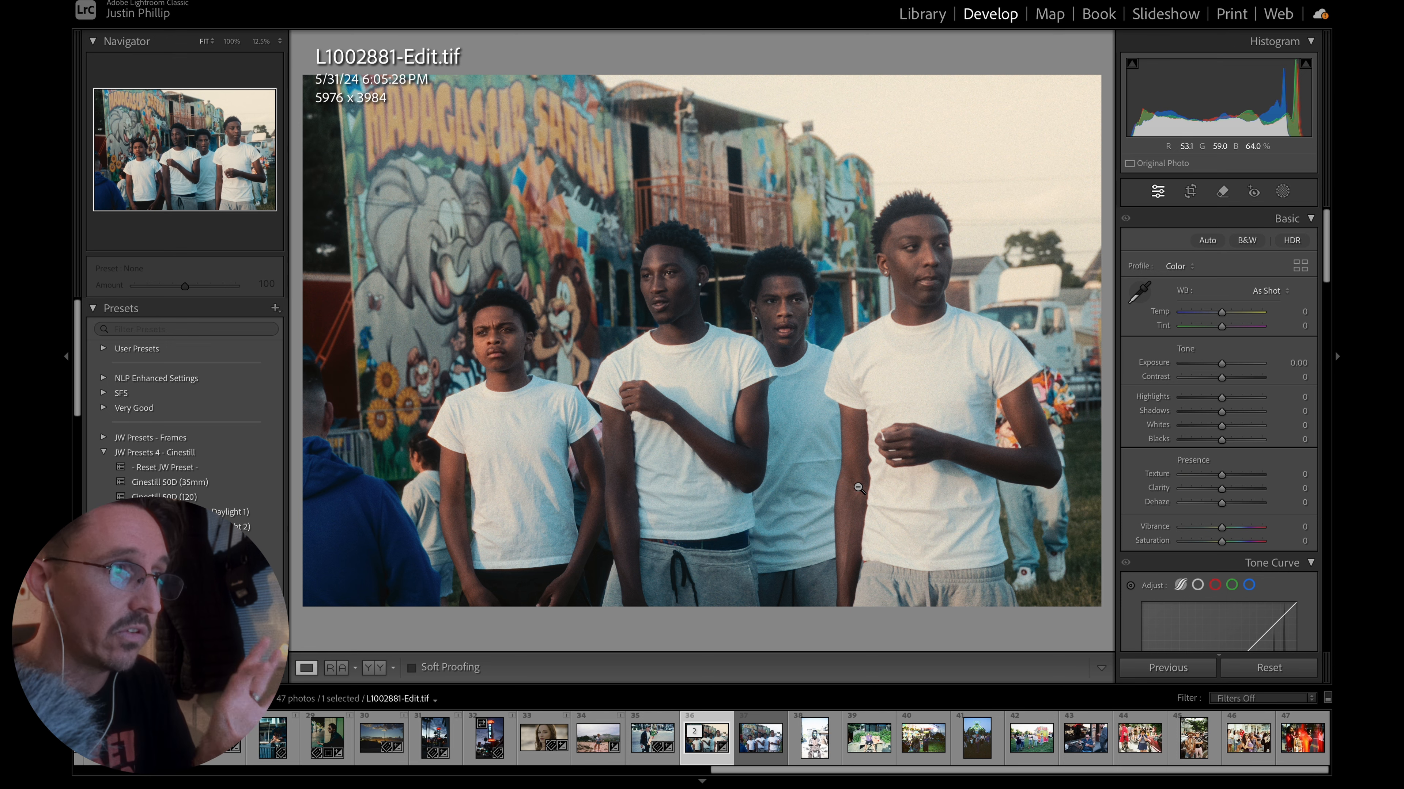
Compare the color and contrast of the film photo 000192780007.jpg with L1002881-Edit.tif.
click(645, 740)
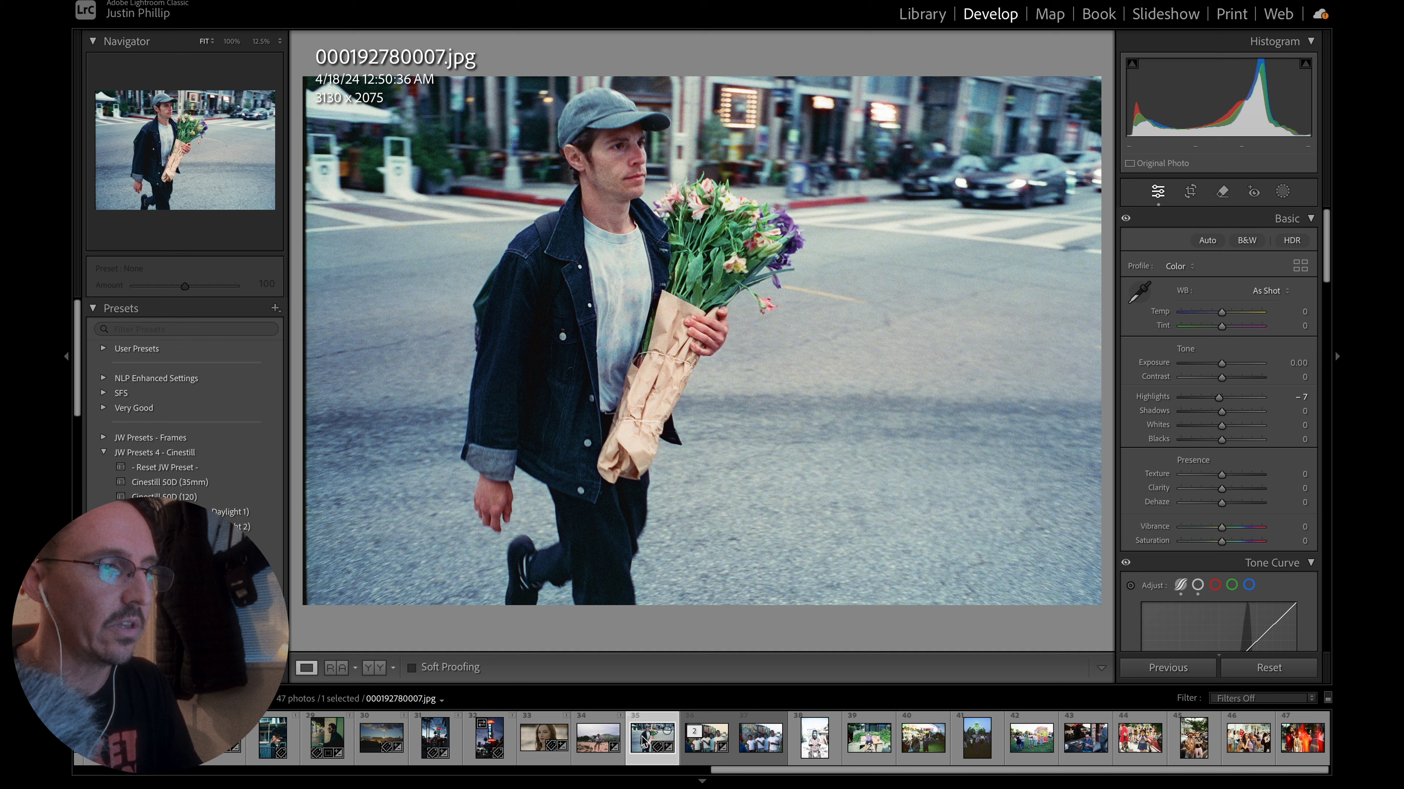
click(707, 750)
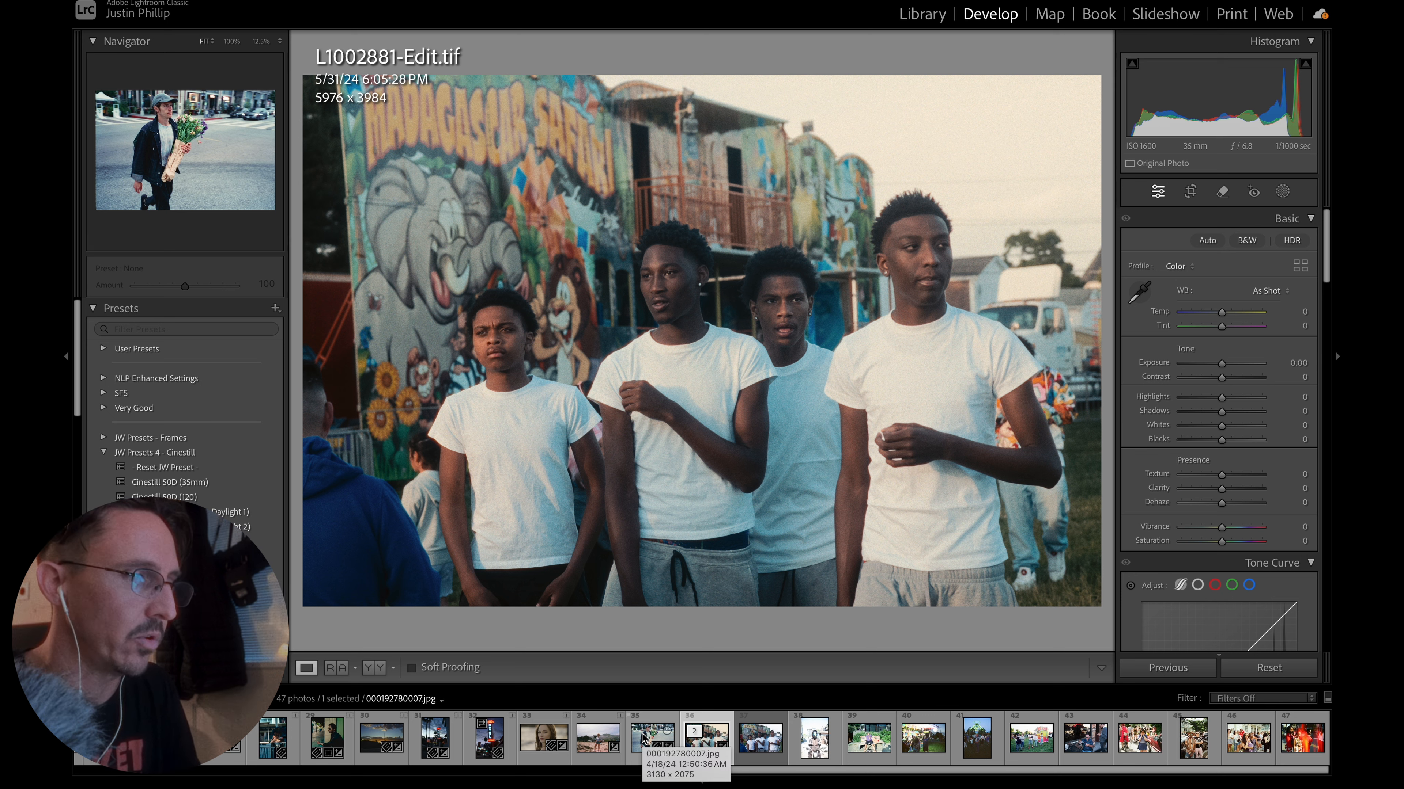
click(644, 737)
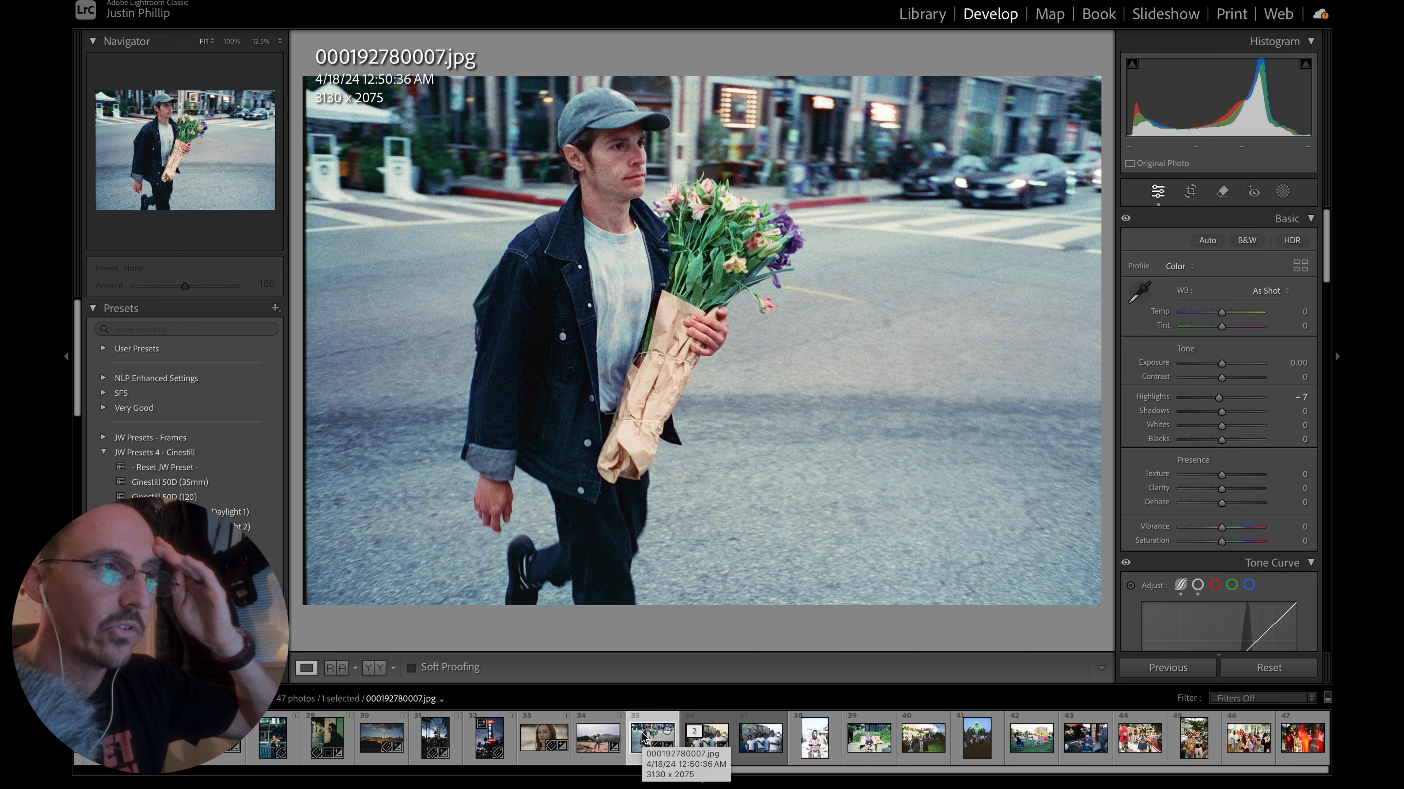
click(709, 747)
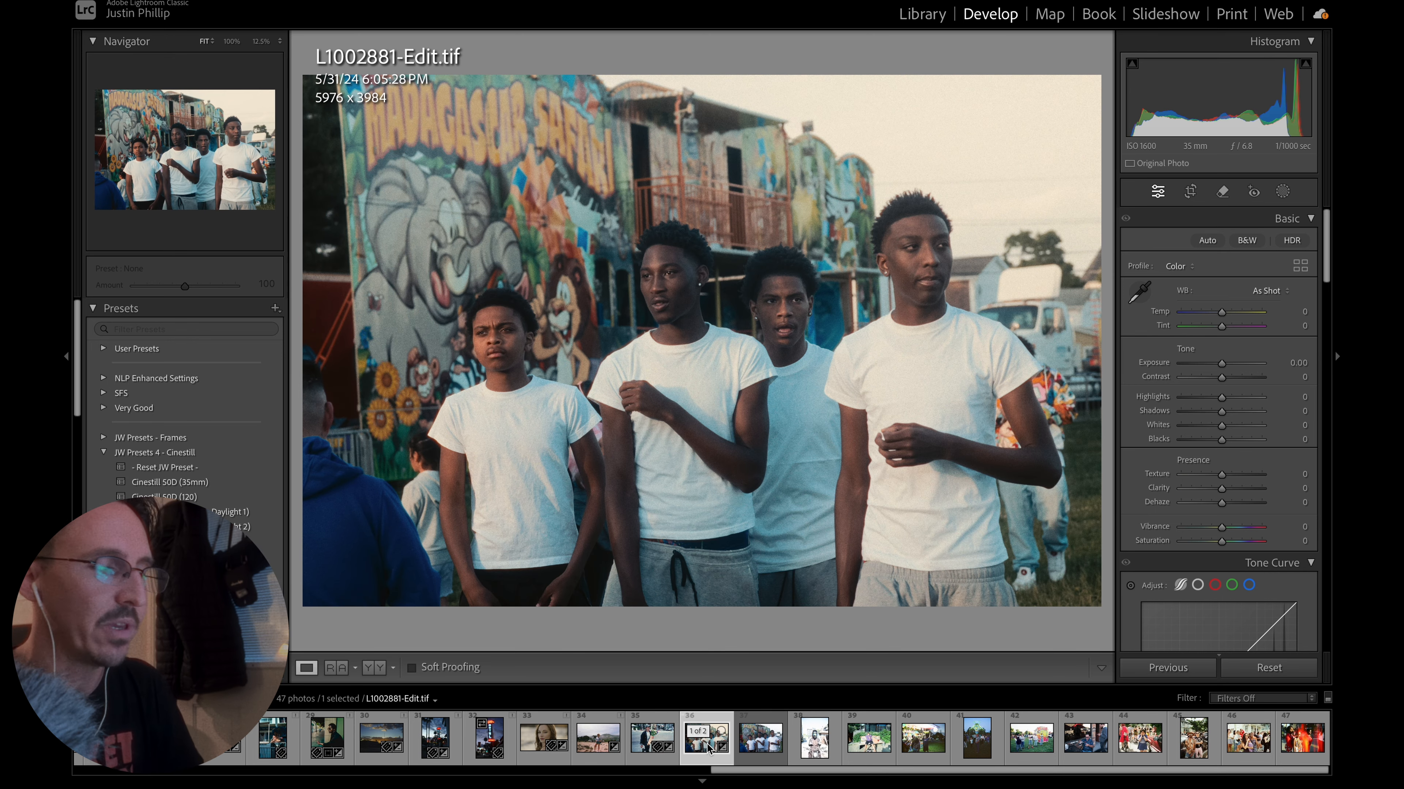
click(642, 746)
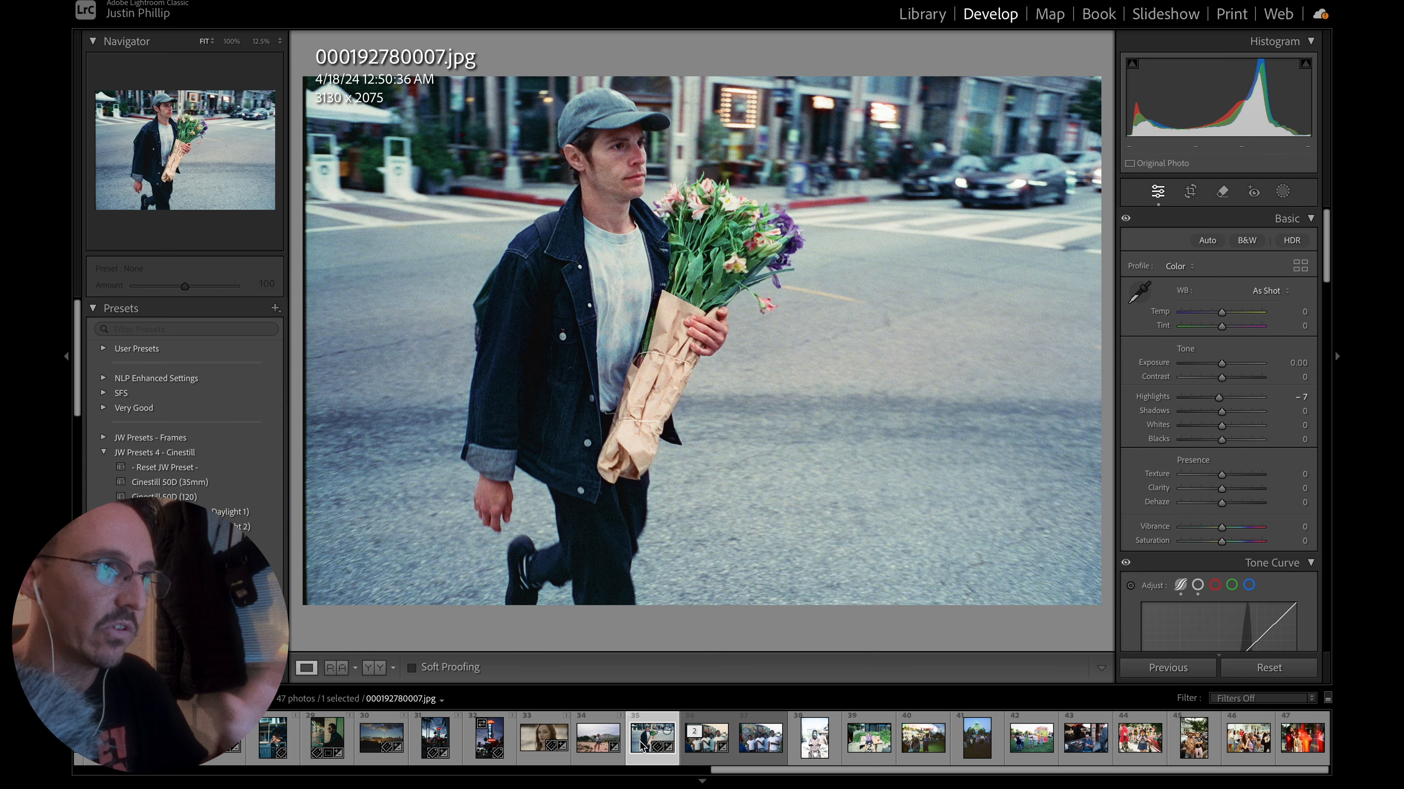
click(694, 748)
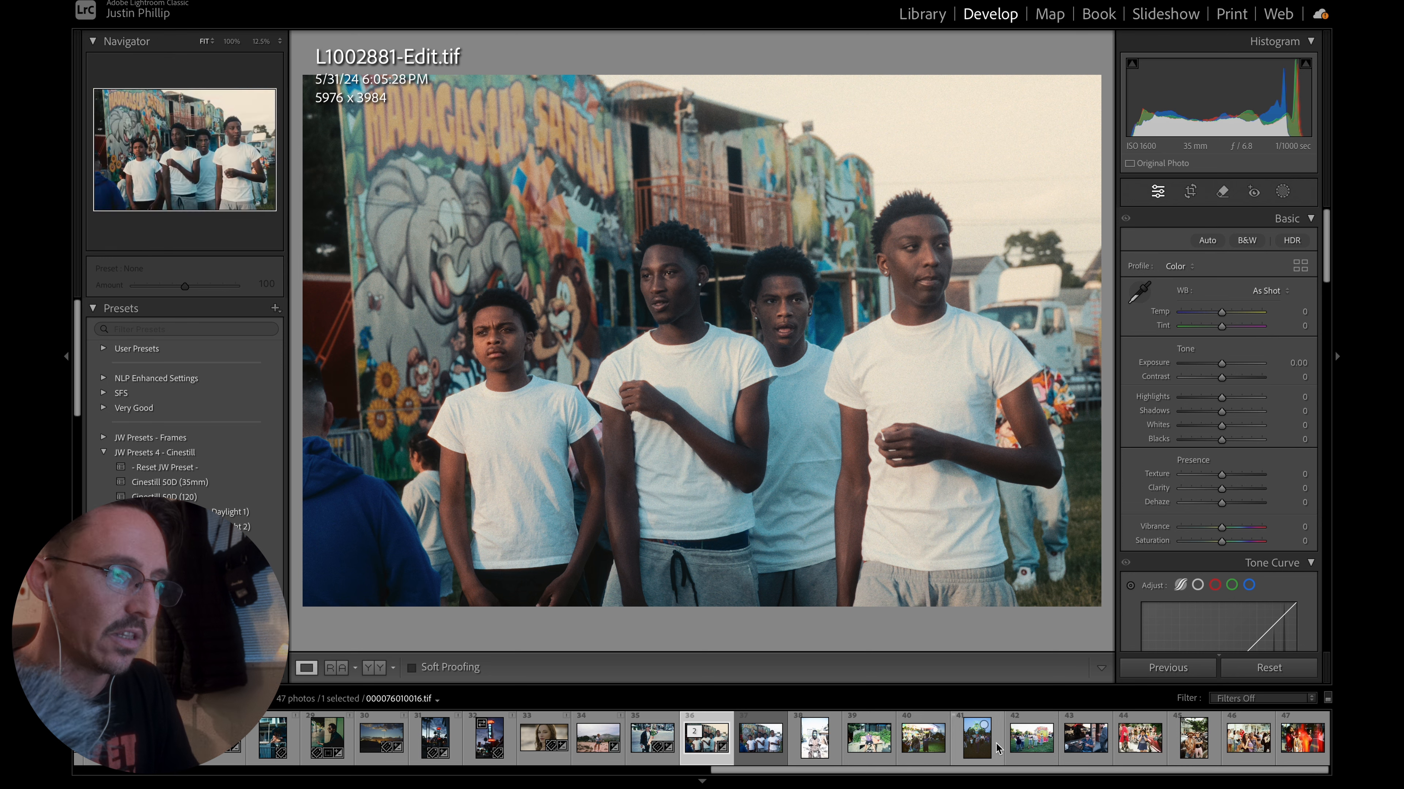
Lower the highlights of the ticket booth scan 000076010027.tif to -13 and compare it with L1002881-Edit.tif.
click(1031, 740)
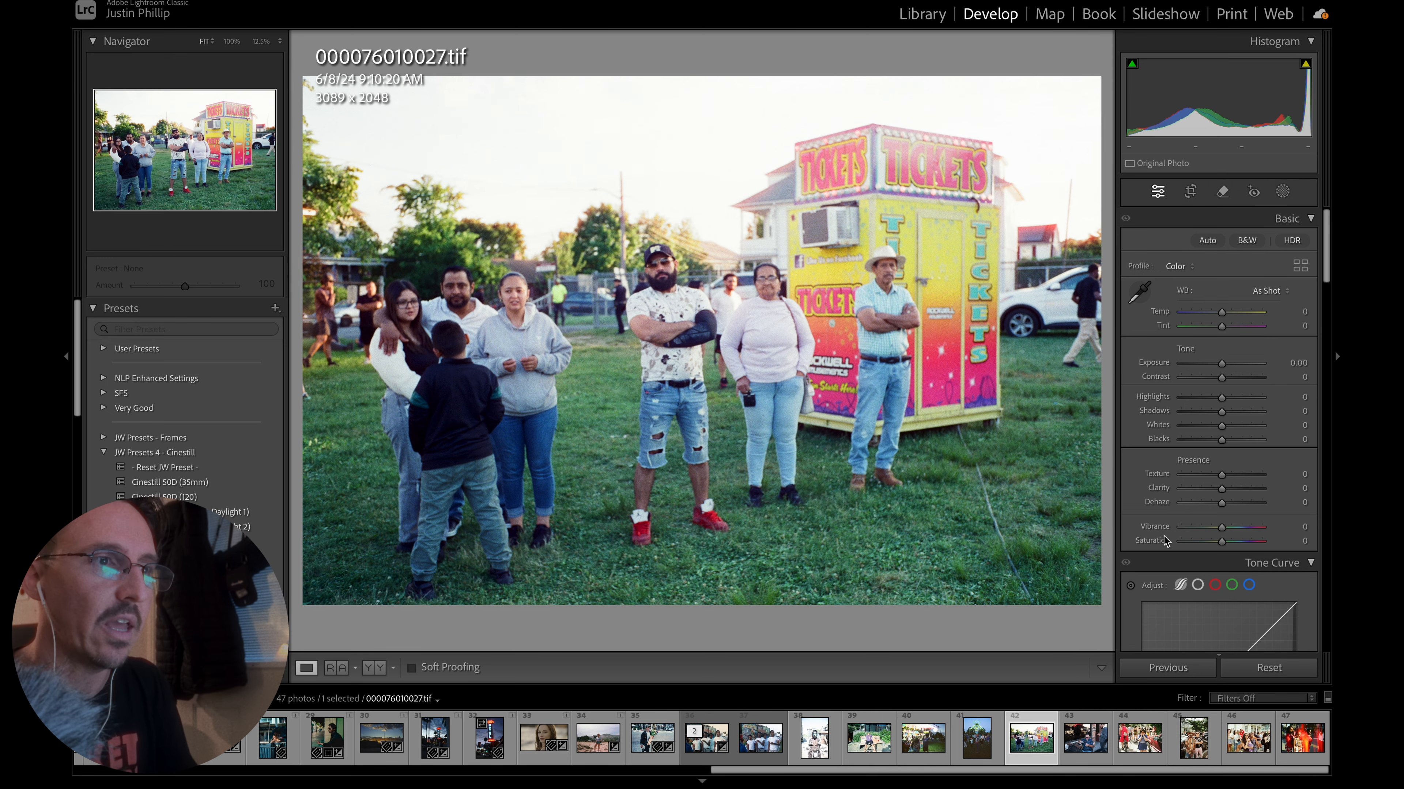
drag(1222, 398, 1218, 403)
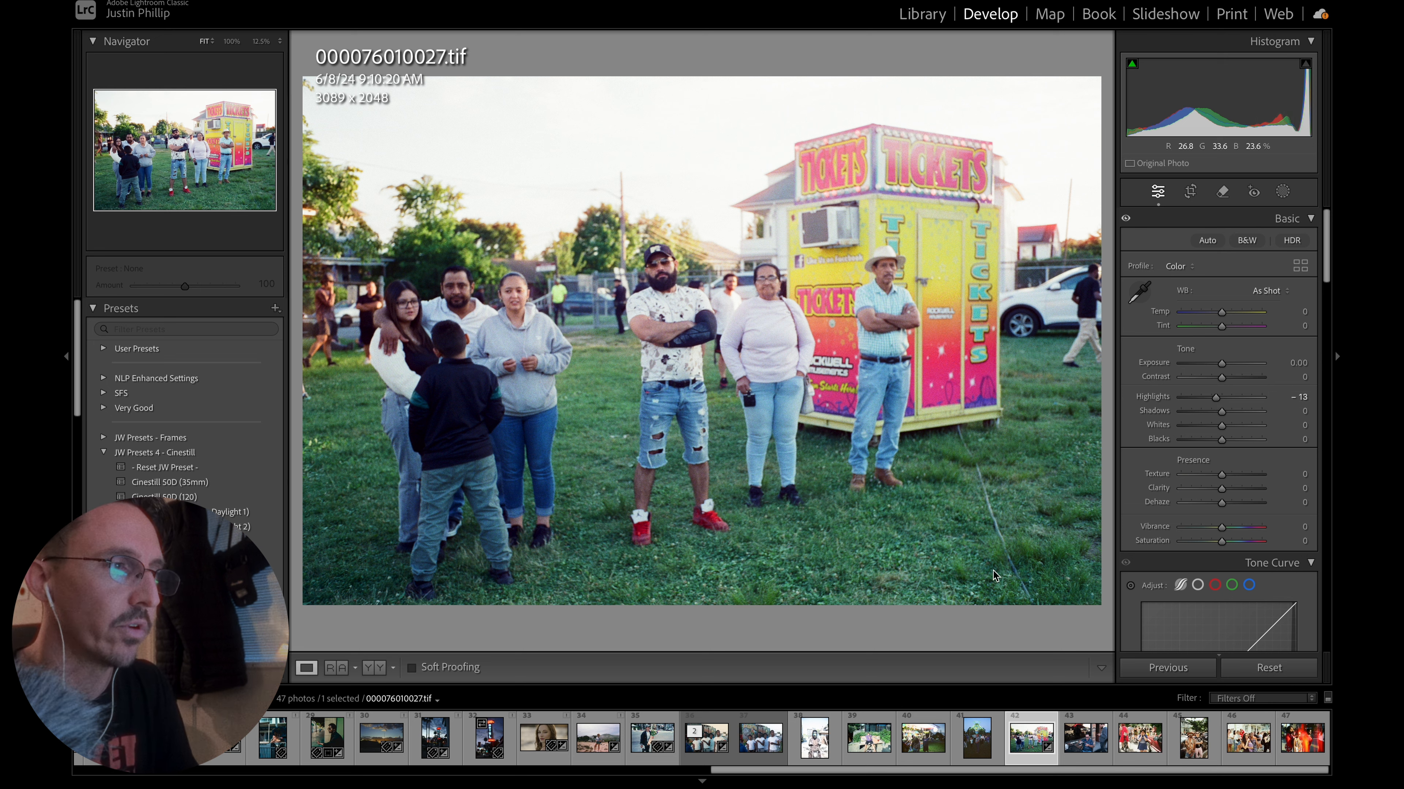
click(706, 746)
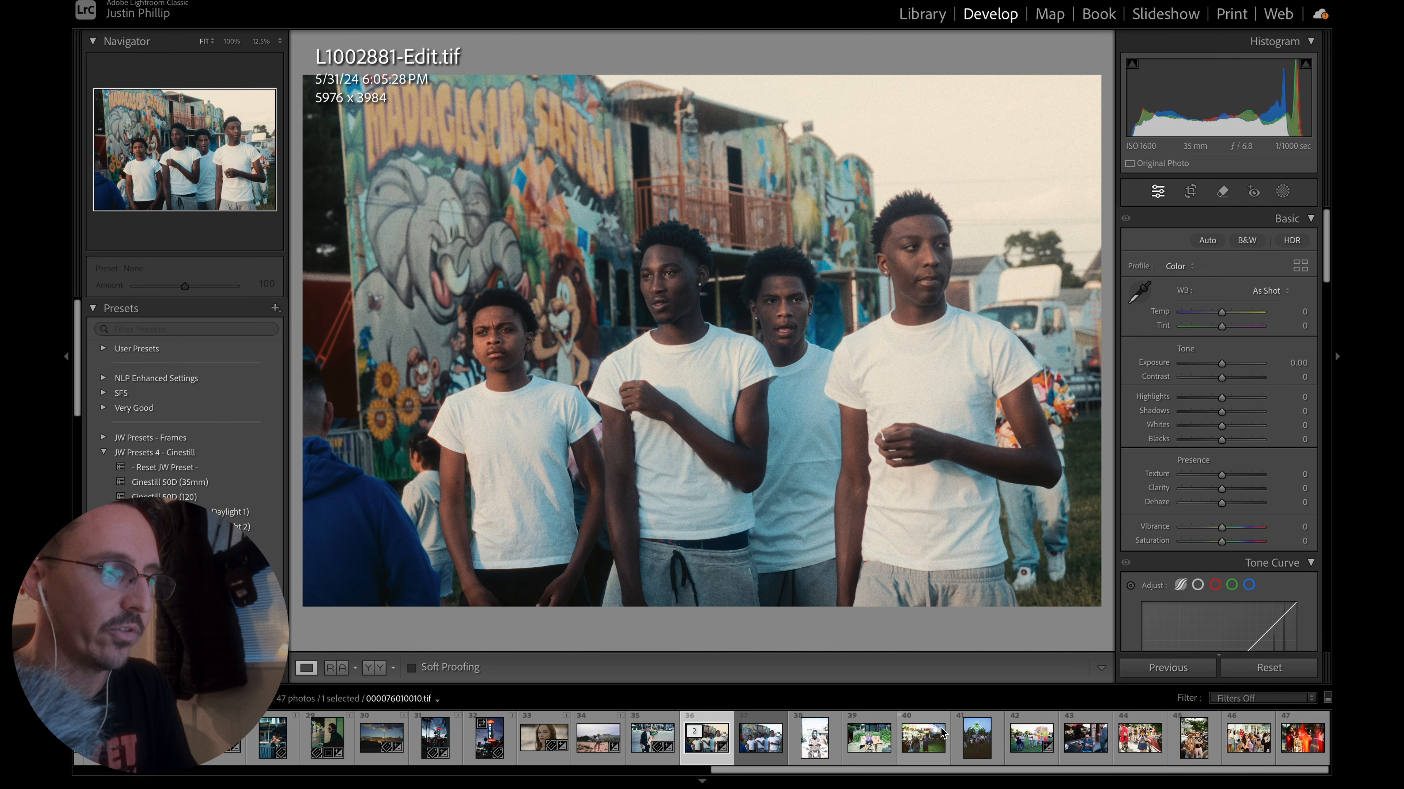
click(1032, 747)
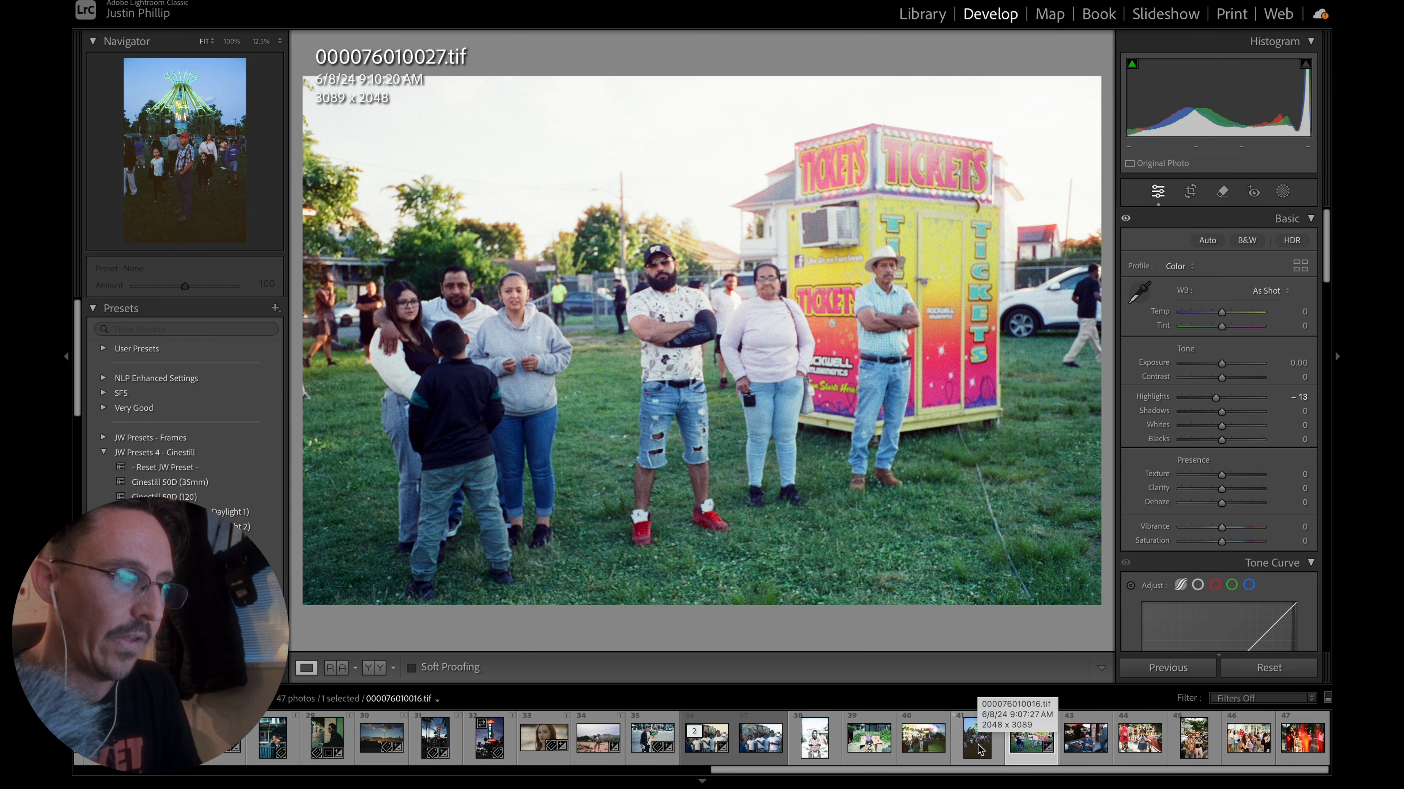
Compare L1002881-Edit.tif with the carnival film scans 000076010010.tif, 000076010016.tif and 000076010027.tif.
click(921, 745)
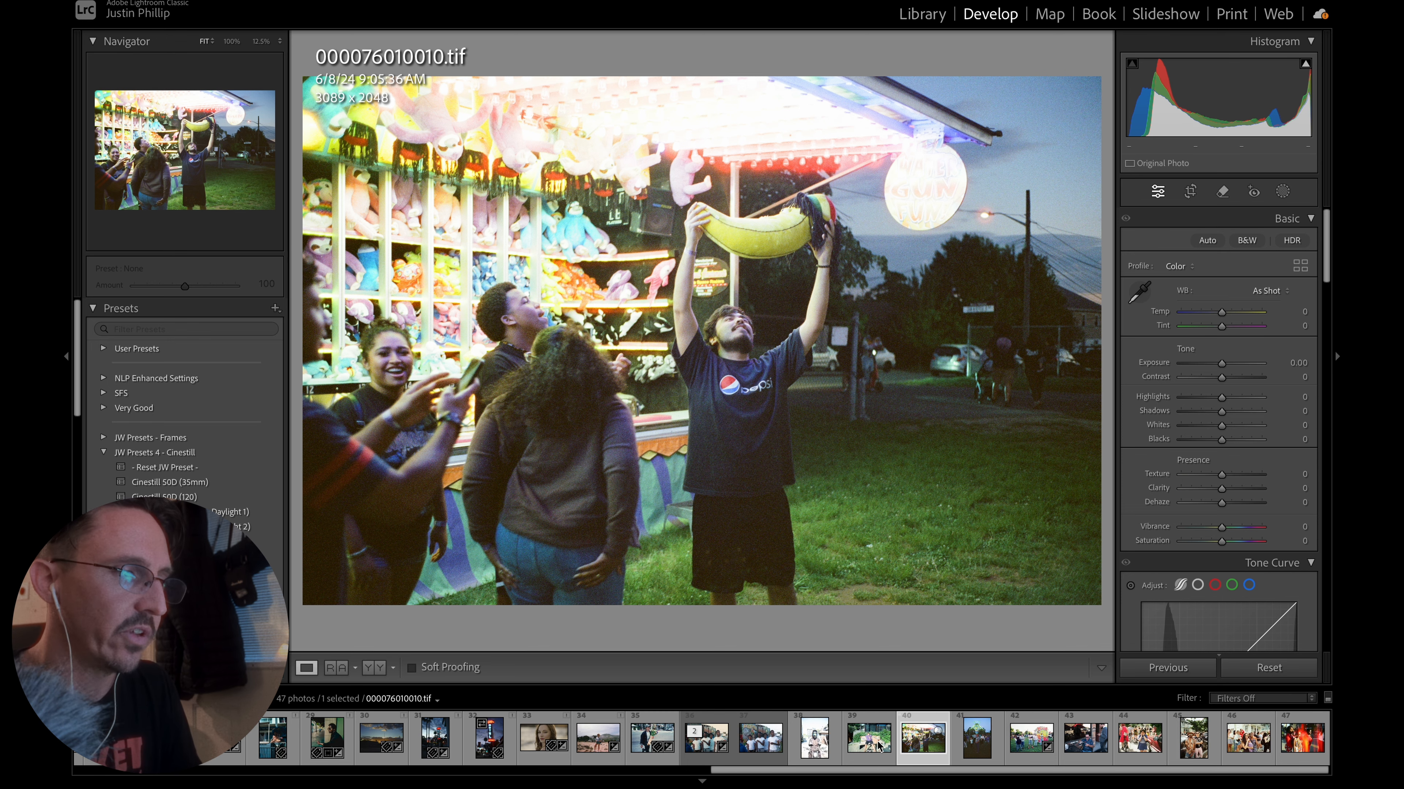
click(694, 751)
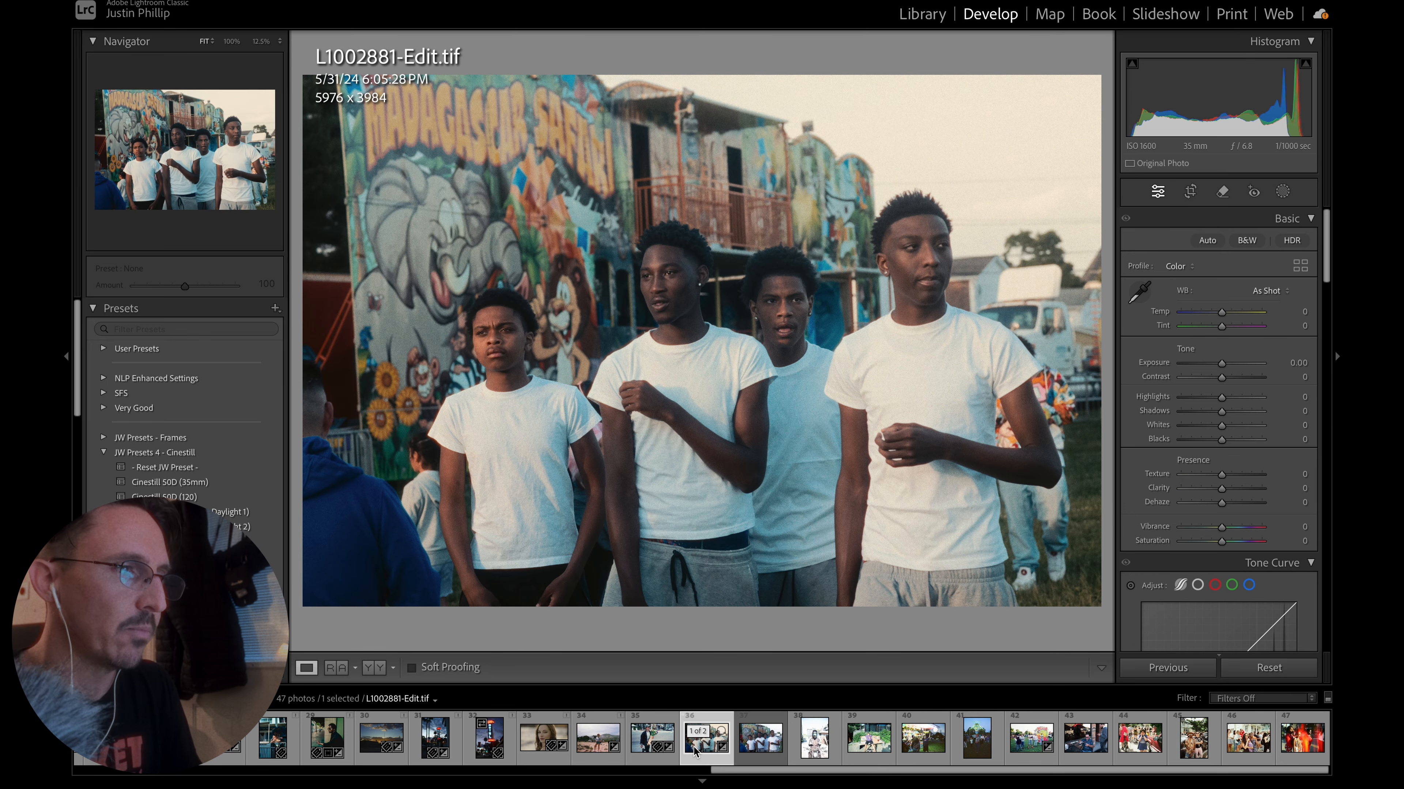
click(931, 743)
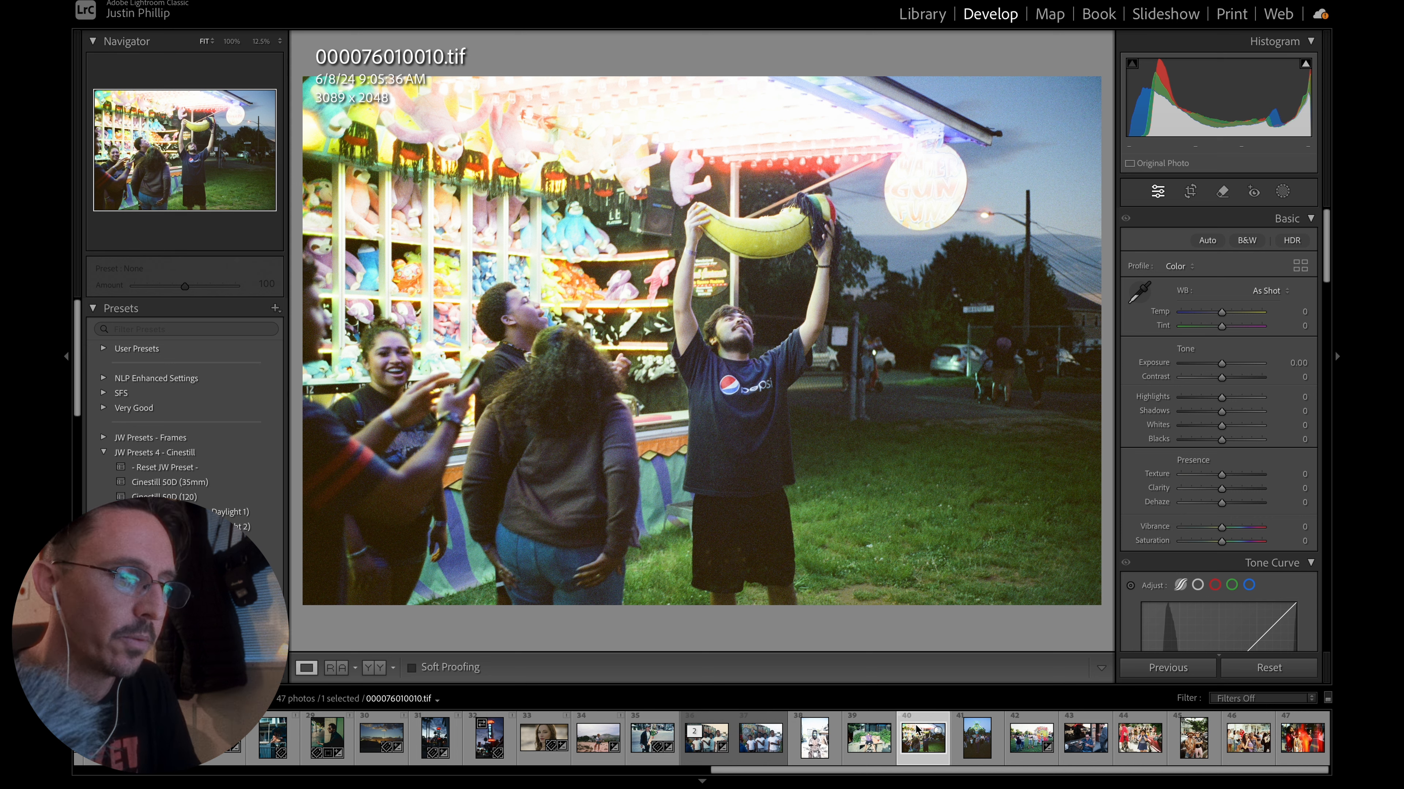
click(971, 750)
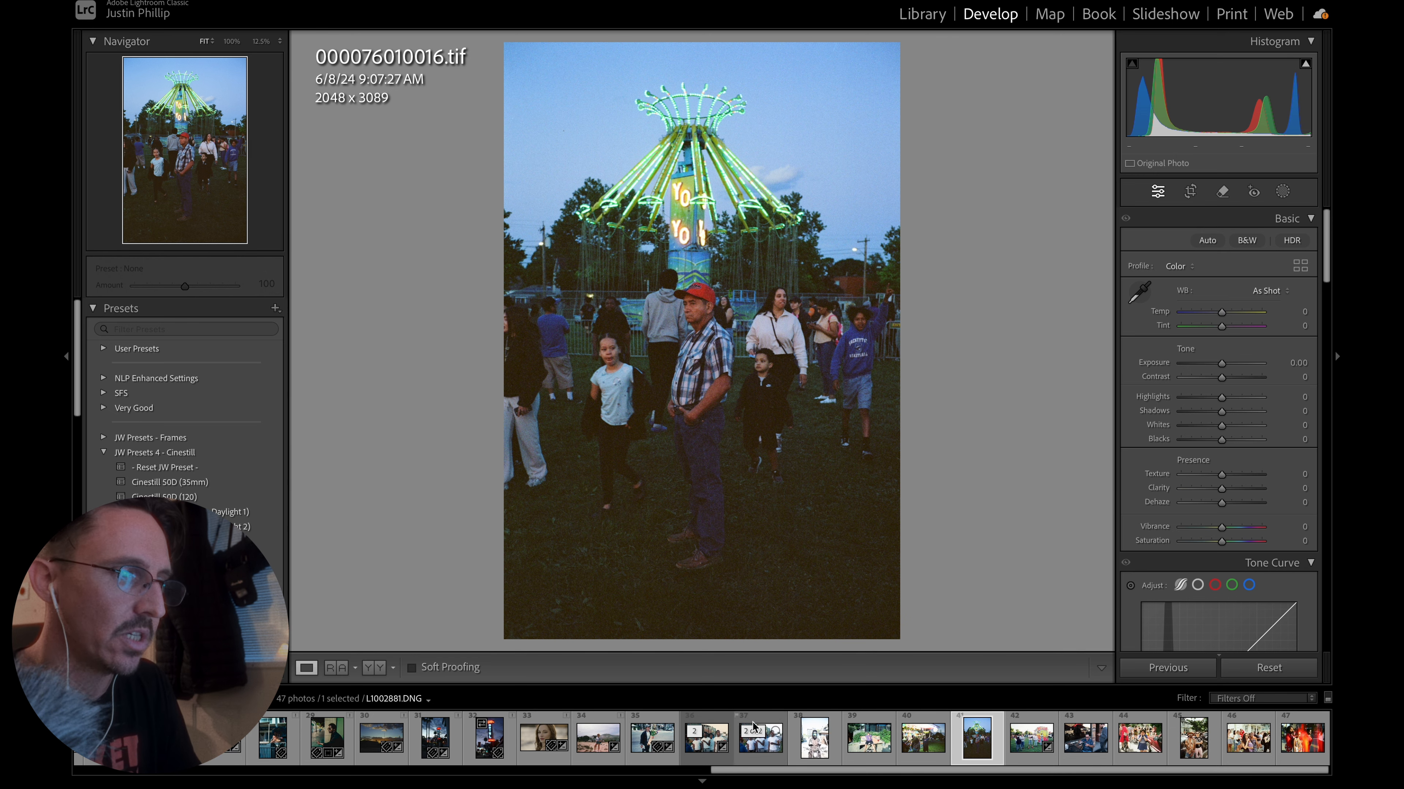
click(701, 743)
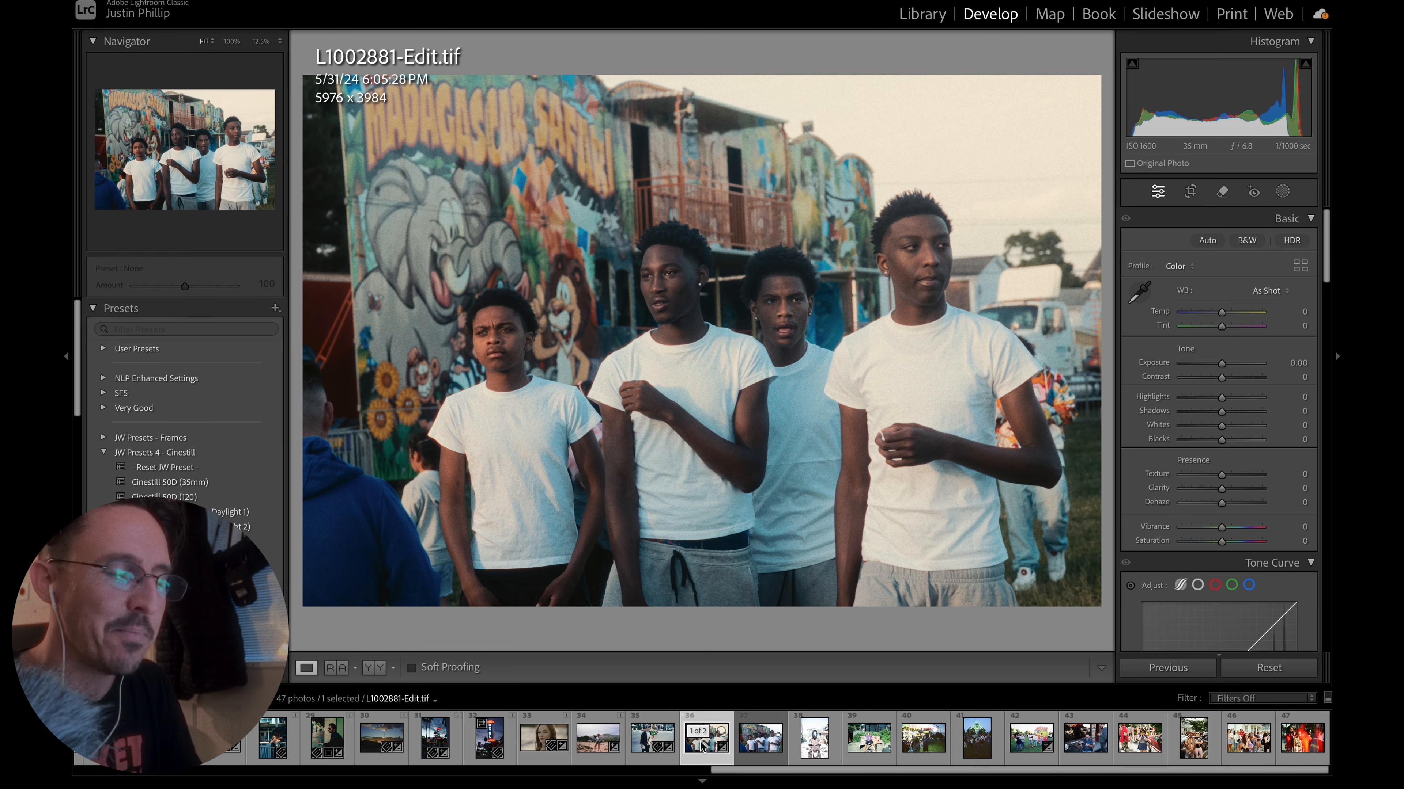
click(924, 744)
click(973, 747)
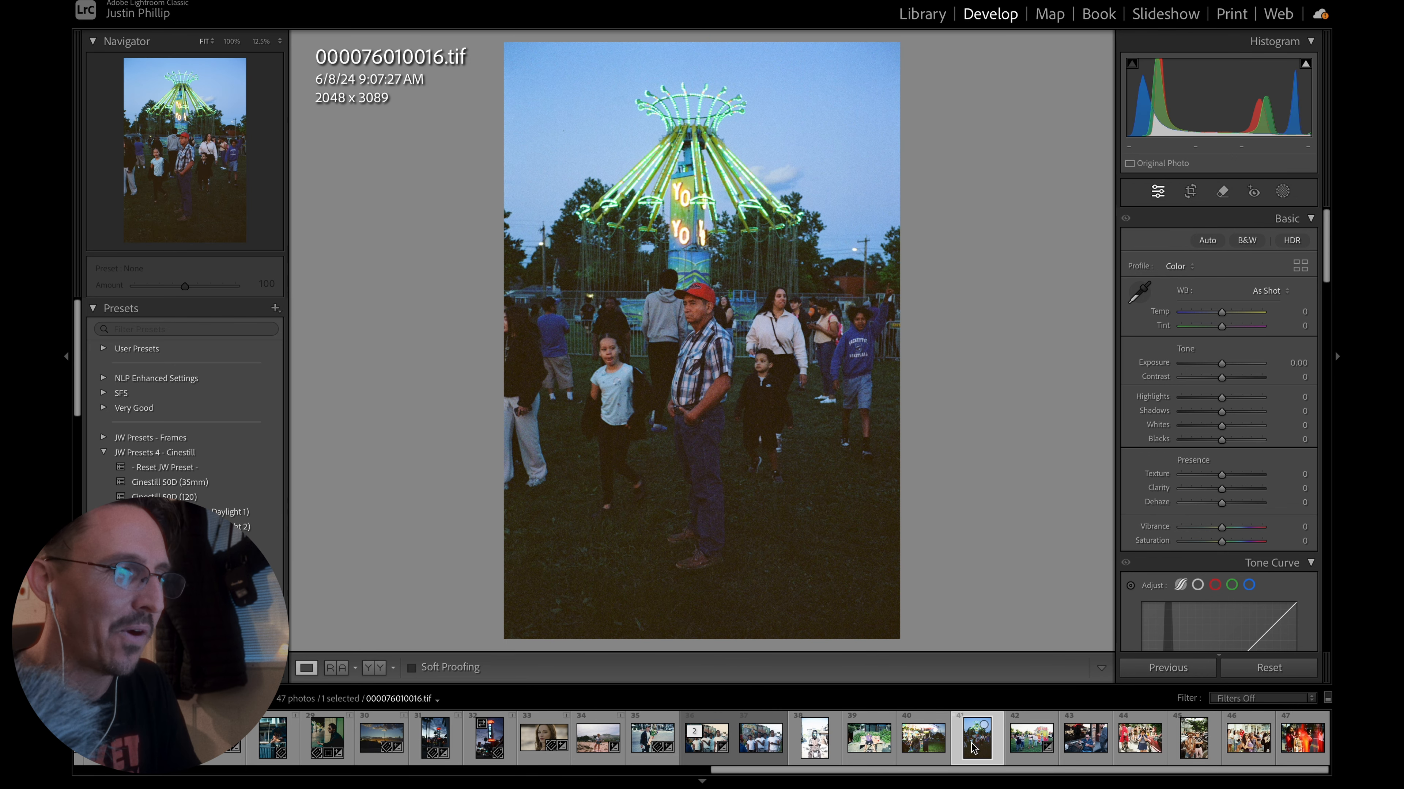
click(1019, 747)
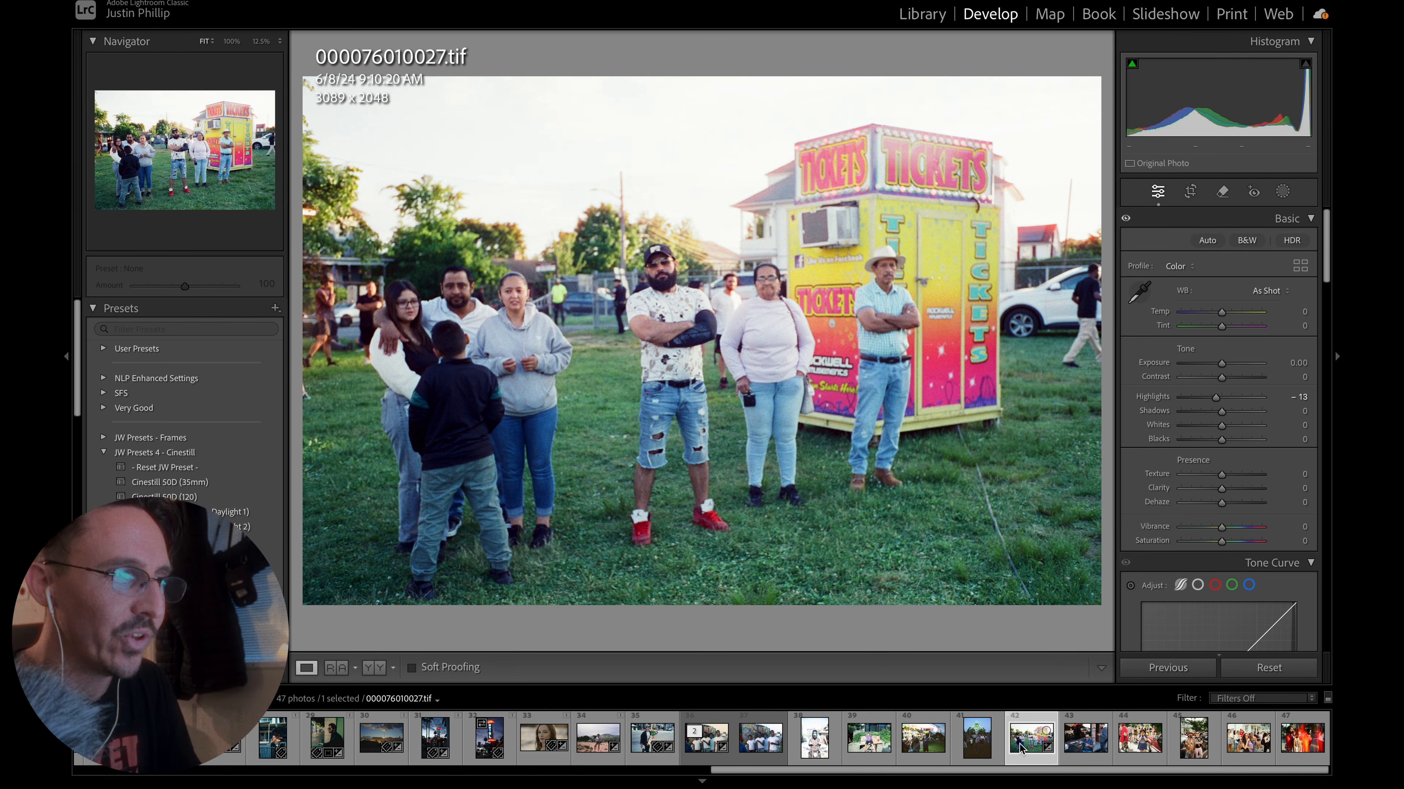
Examine the daylight street scans 000076420009.tif, 000076420014.tif and 000076420018.tif against L1002881-Edit.tif.
click(1137, 747)
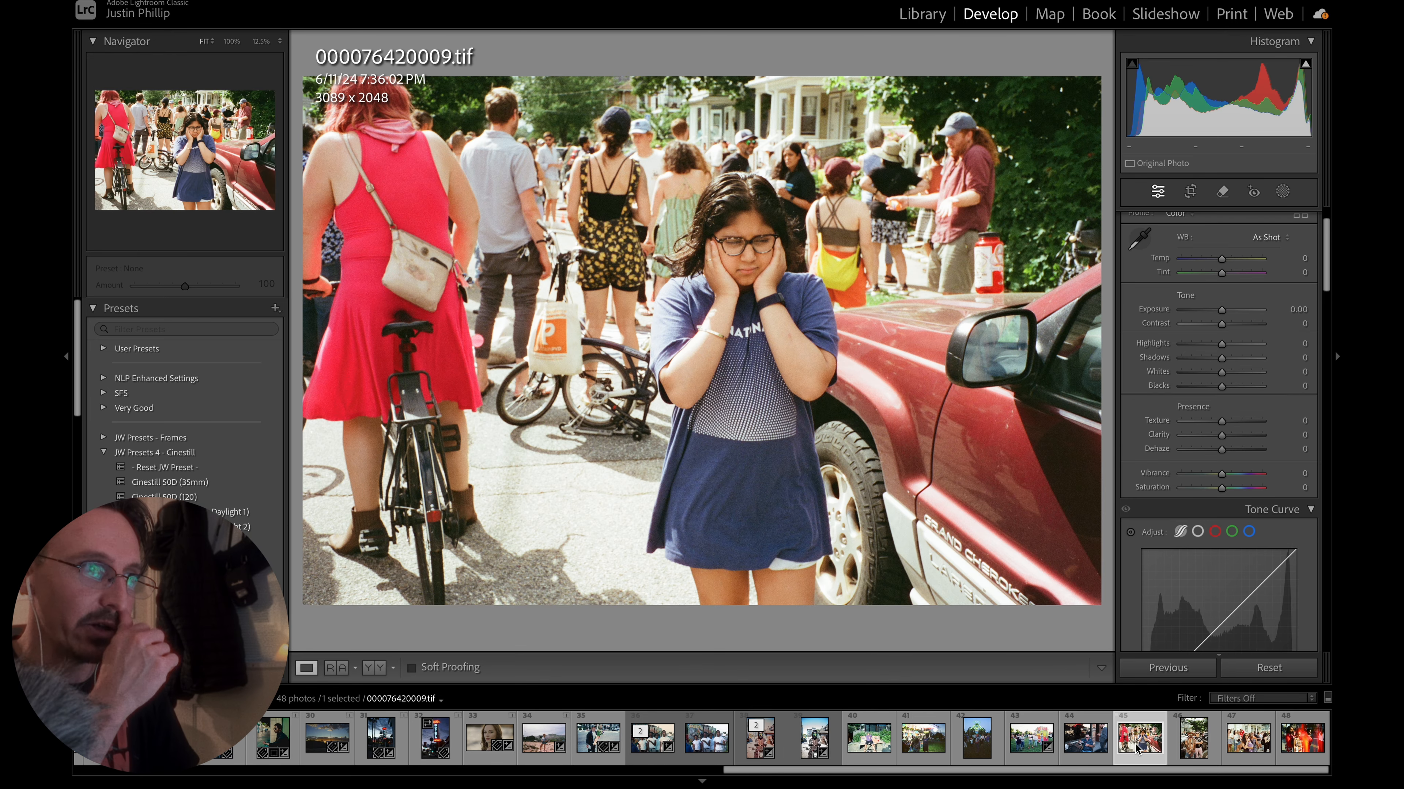
click(1193, 747)
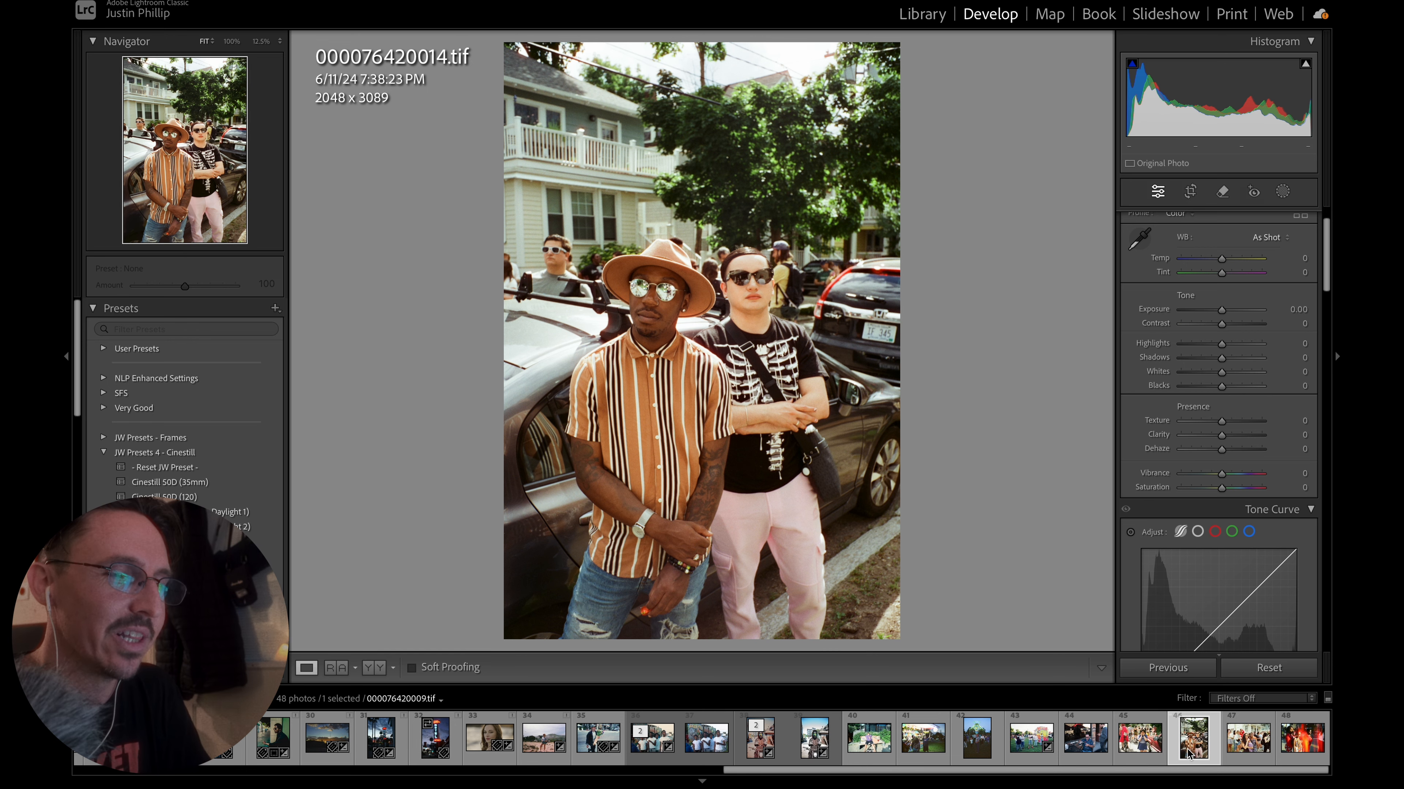
click(1237, 752)
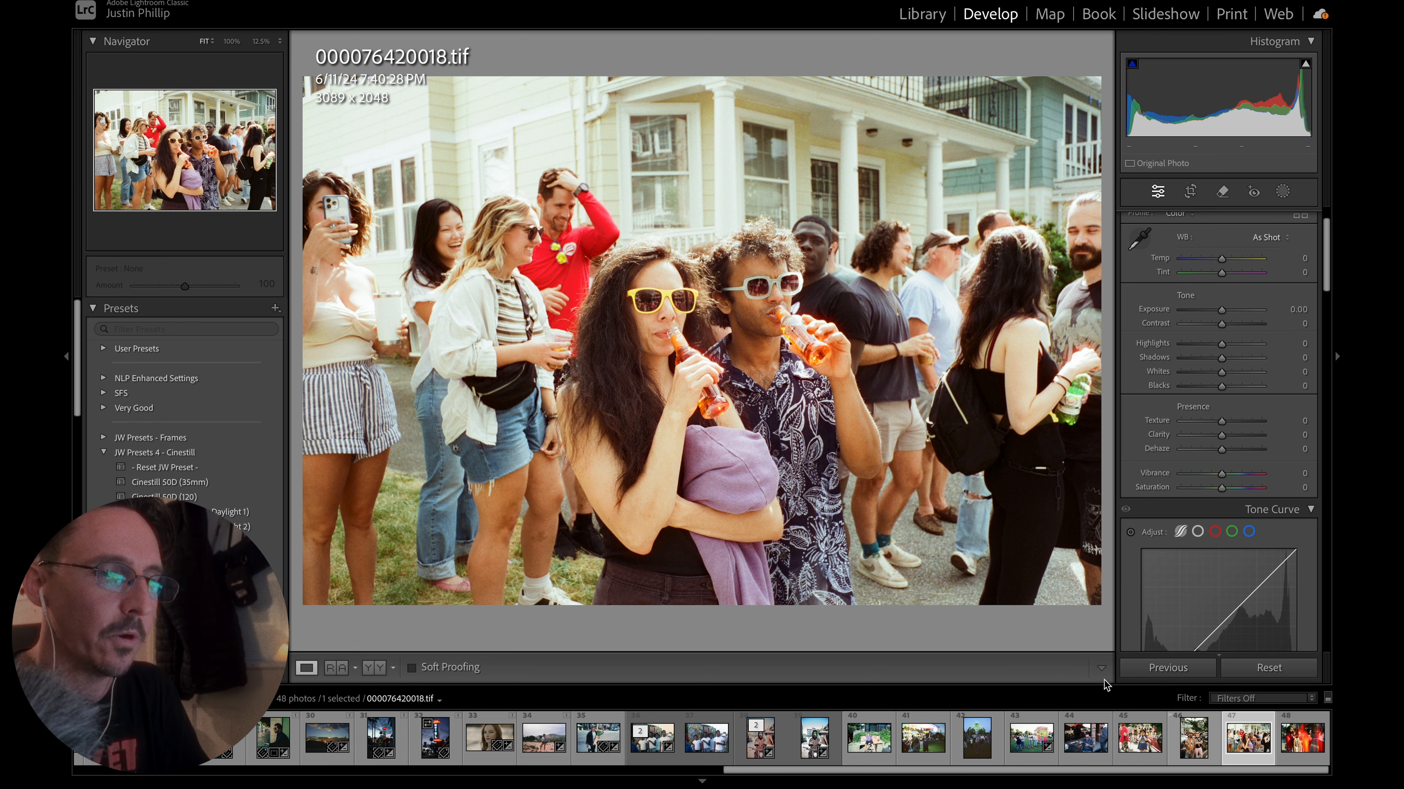
click(648, 746)
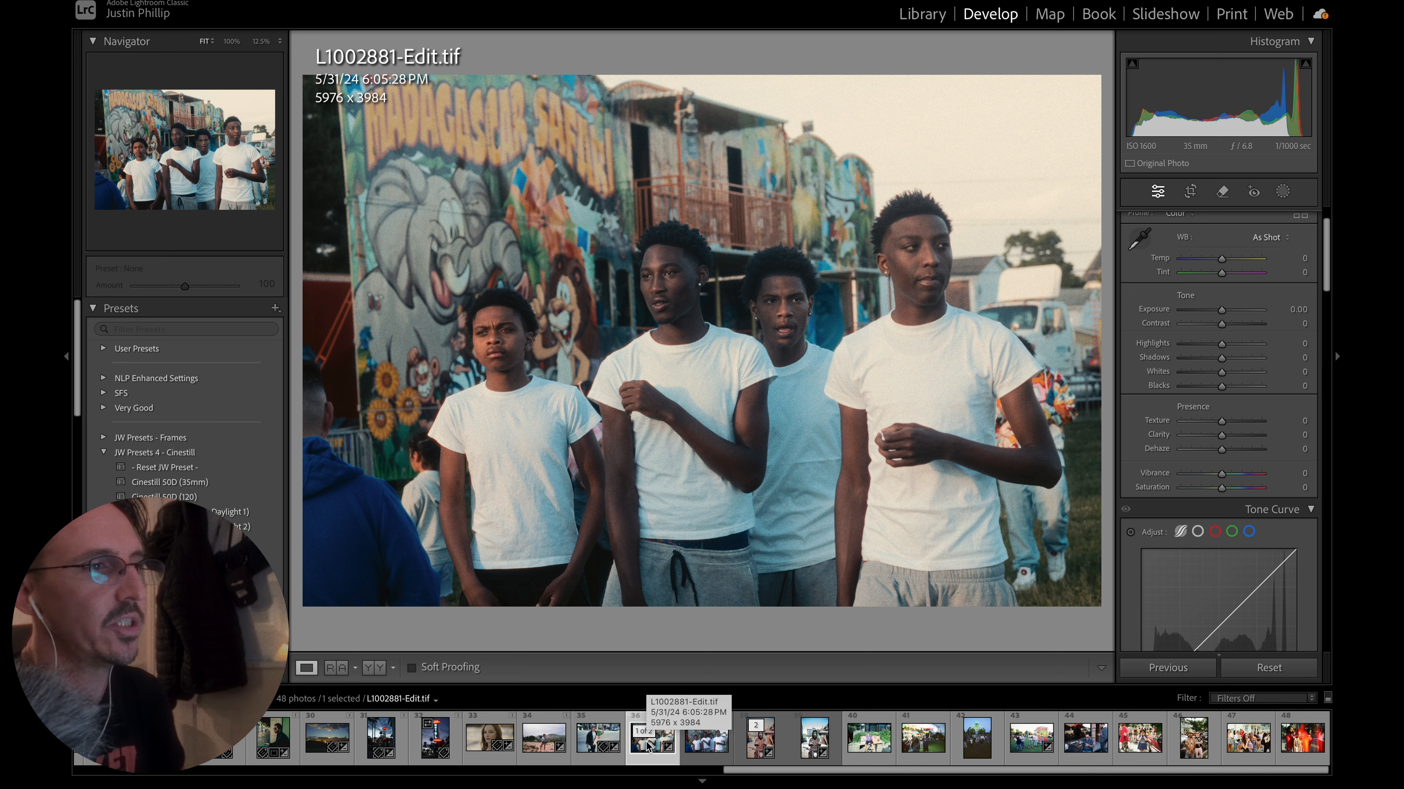